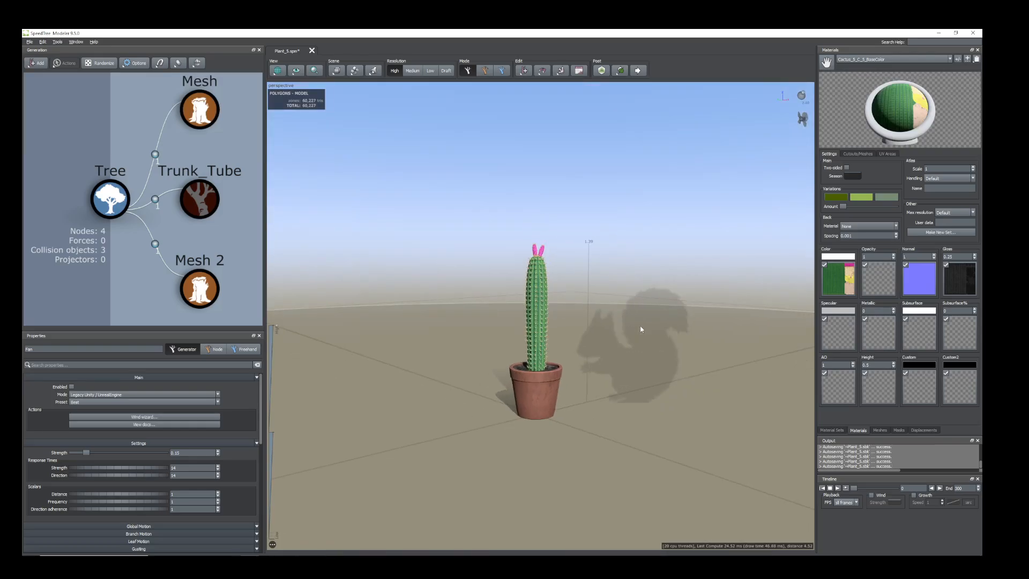
# - Switch from SpeedTree to Maya and hide the pot mesh beneath the cactus
pyautogui.scroll(8, 641, 328)
pyautogui.moveTo(641, 329); pyautogui.dragTo(616, 354)
pyautogui.scroll(-3, 620, 354)
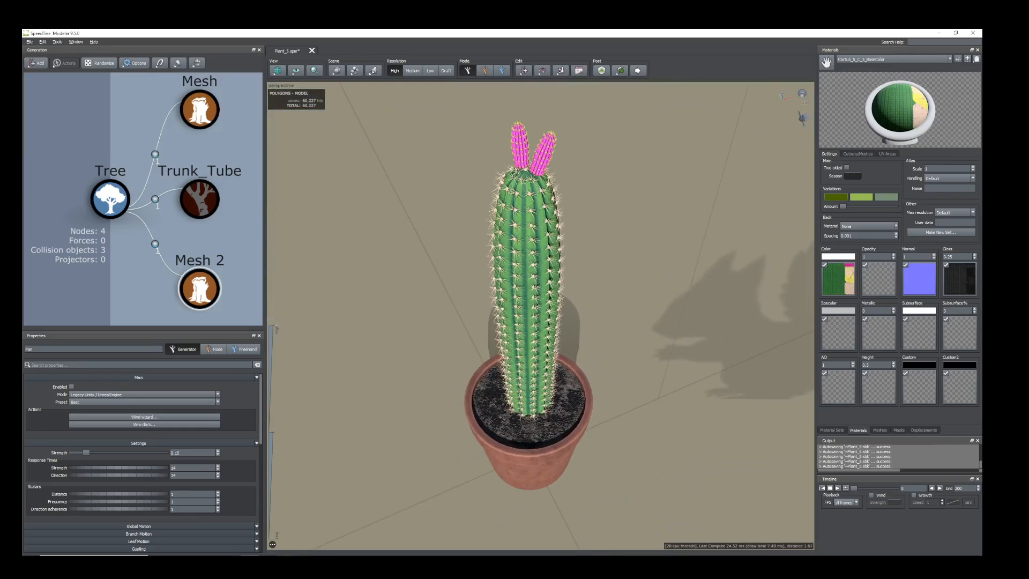
pyautogui.click(329, 531)
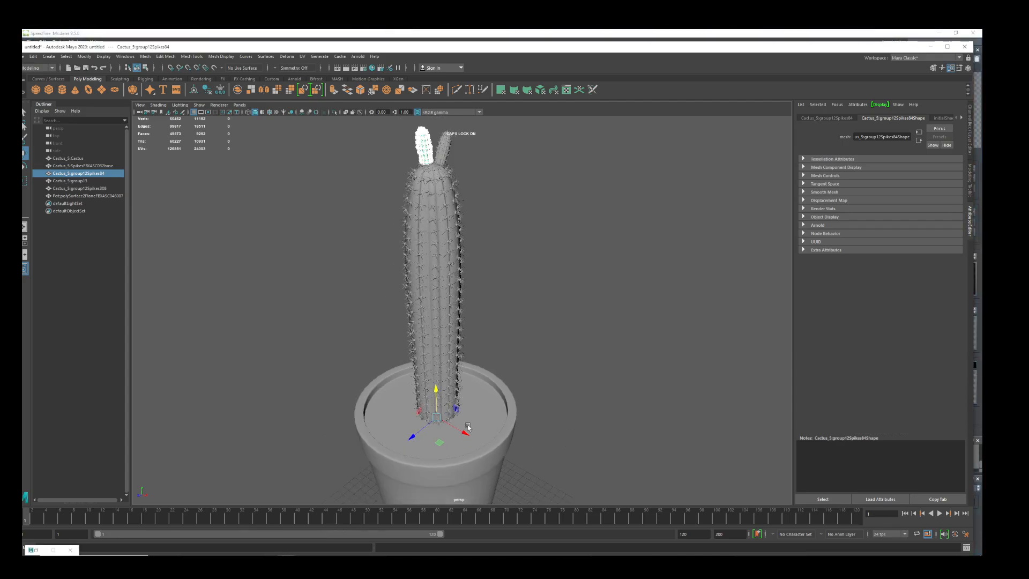
pyautogui.scroll(-2, 548, 416)
pyautogui.moveTo(529, 414); pyautogui.dragTo(546, 356)
pyautogui.click(504, 387)
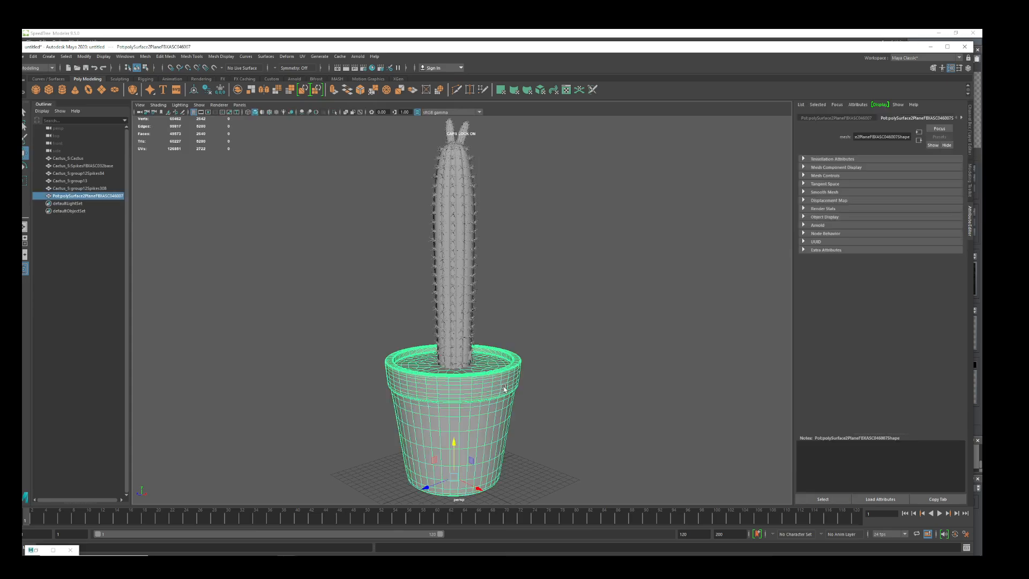
pyautogui.scroll(-3, 489, 369)
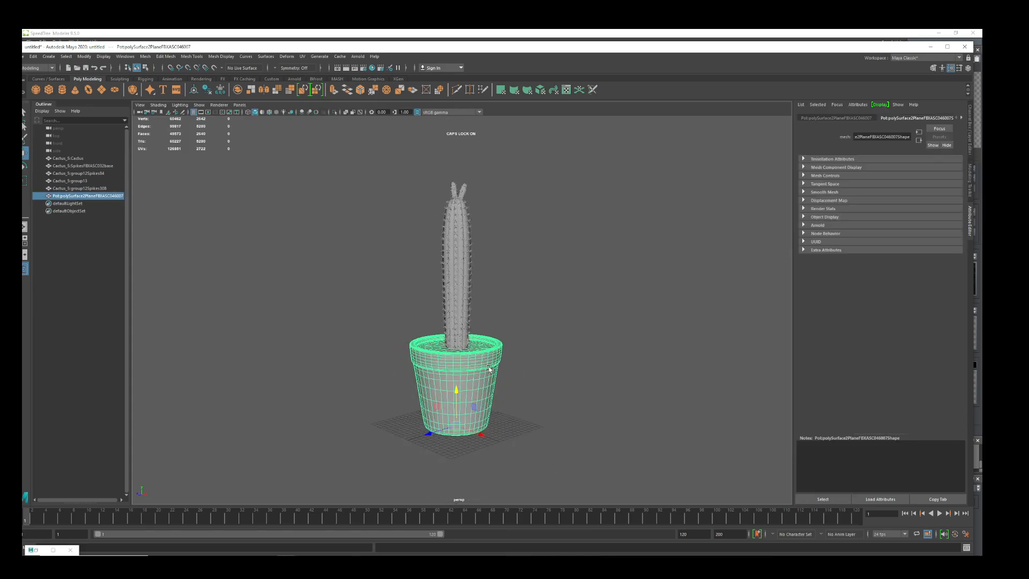
pyautogui.hotkey('ctrl', 'h')
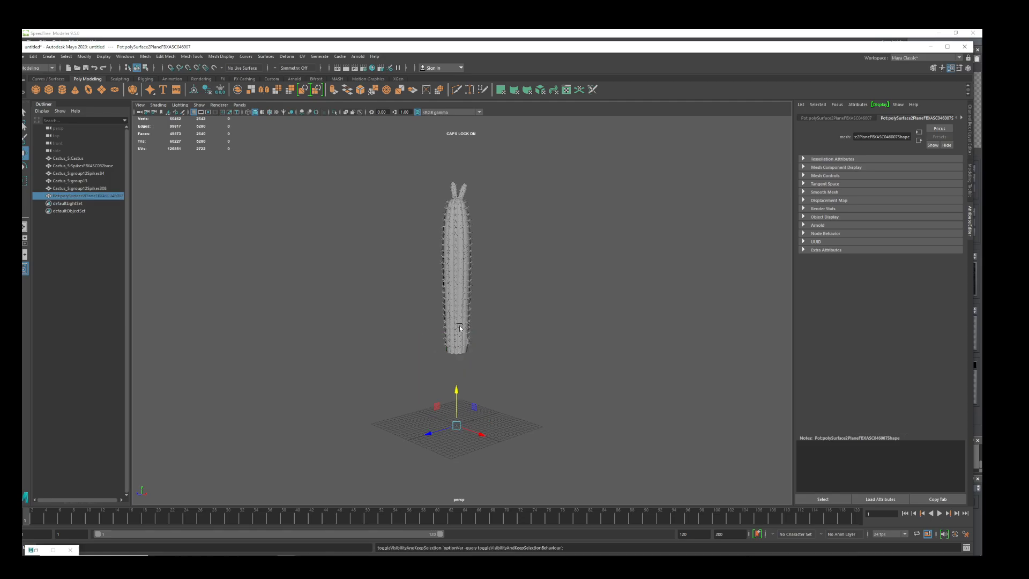
# - Hide the remaining cactus meshes: the spikes, the body and the two buds on its top
pyautogui.click(457, 322)
pyautogui.scroll(3, 437, 271)
pyautogui.keyDown('alt'); pyautogui.moveTo(461, 297); pyautogui.dragTo(510, 362); pyautogui.keyUp('alt')
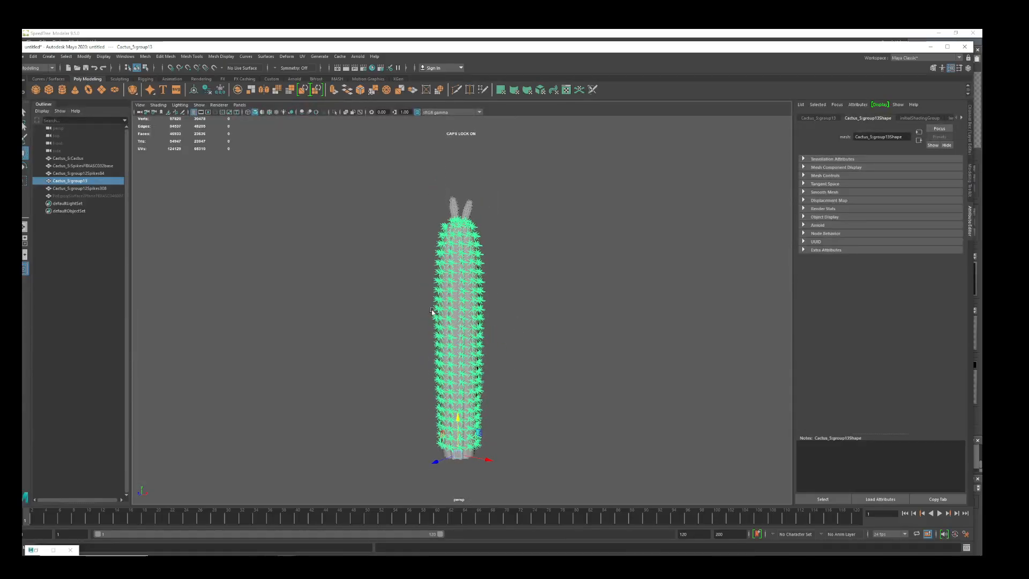
pyautogui.hotkey('ctrl', 'h')
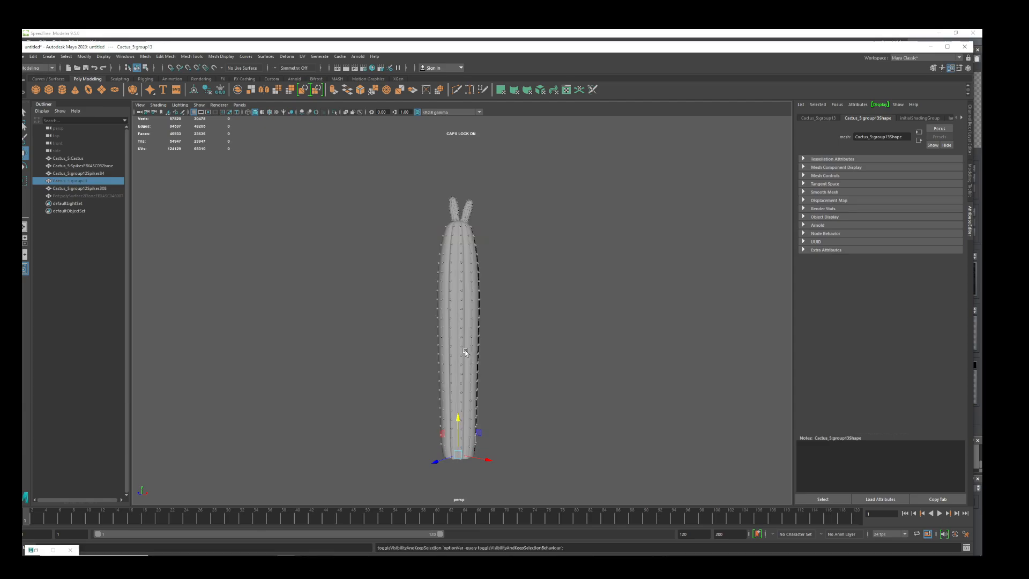
pyautogui.click(462, 347)
pyautogui.hotkey('ctrl', 'h')
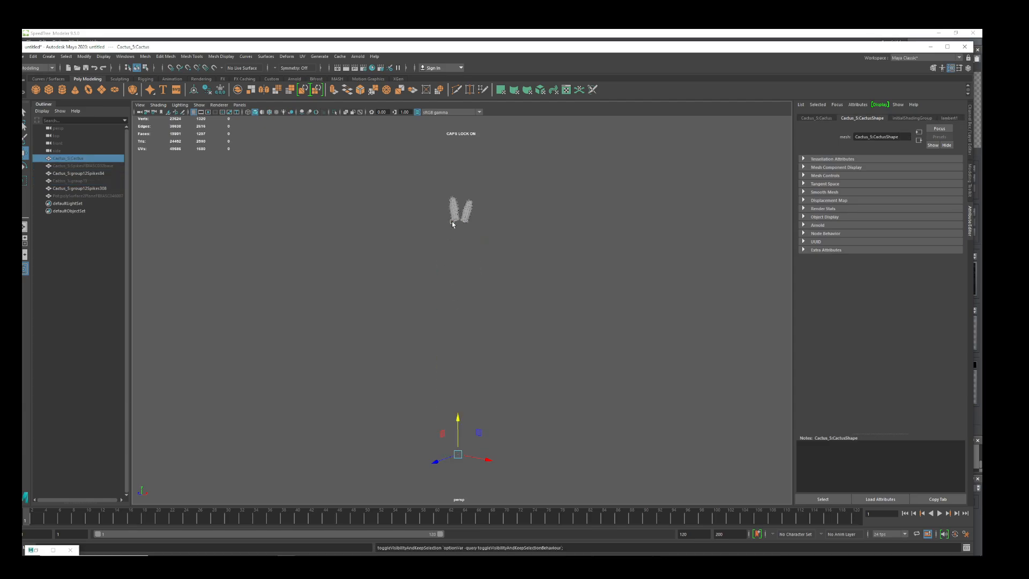
pyautogui.click(456, 214)
pyautogui.hotkey('ctrl', 'h')
pyautogui.click(465, 217)
pyautogui.hotkey('ctrl', 'h')
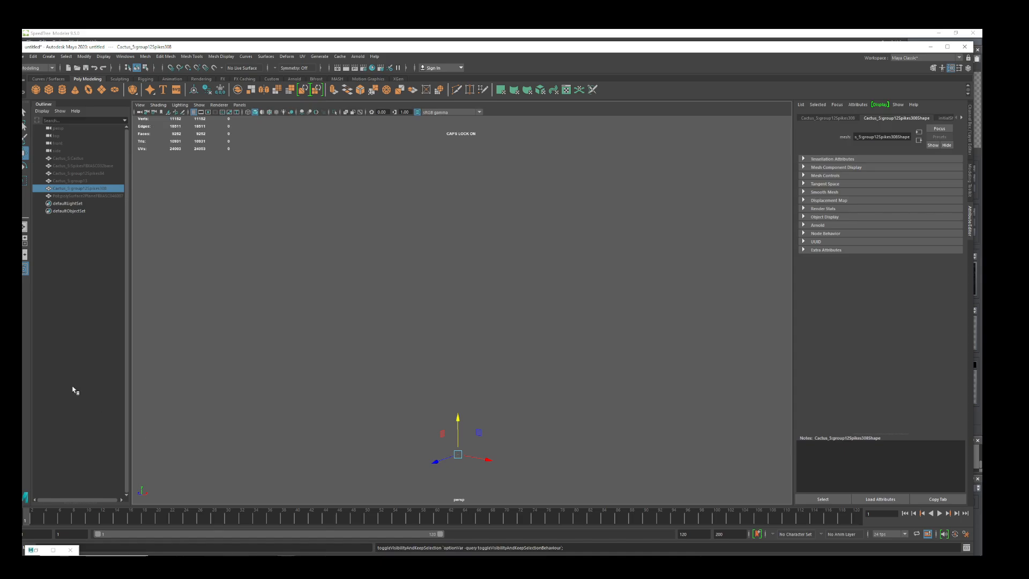
# - Add a polygon cylinder at the centre of the grid
pyautogui.click(62, 90)
pyautogui.scroll(-5, 517, 438)
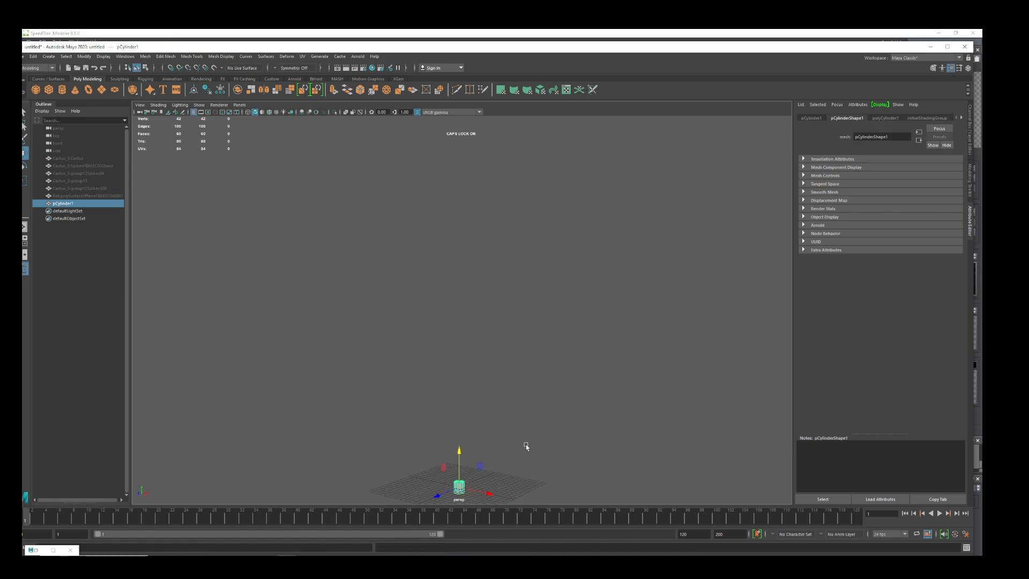
pyautogui.keyDown('alt'); pyautogui.moveTo(531, 459); pyautogui.dragTo(569, 369, button='middle'); pyautogui.keyUp('alt')
pyautogui.scroll(4, 496, 389)
pyautogui.keyDown('alt'); pyautogui.moveTo(599, 413); pyautogui.dragTo(556, 317, button='middle'); pyautogui.keyUp('alt')
pyautogui.scroll(4, 549, 357)
pyautogui.keyDown('alt'); pyautogui.moveTo(558, 332); pyautogui.dragTo(584, 381); pyautogui.keyUp('alt')
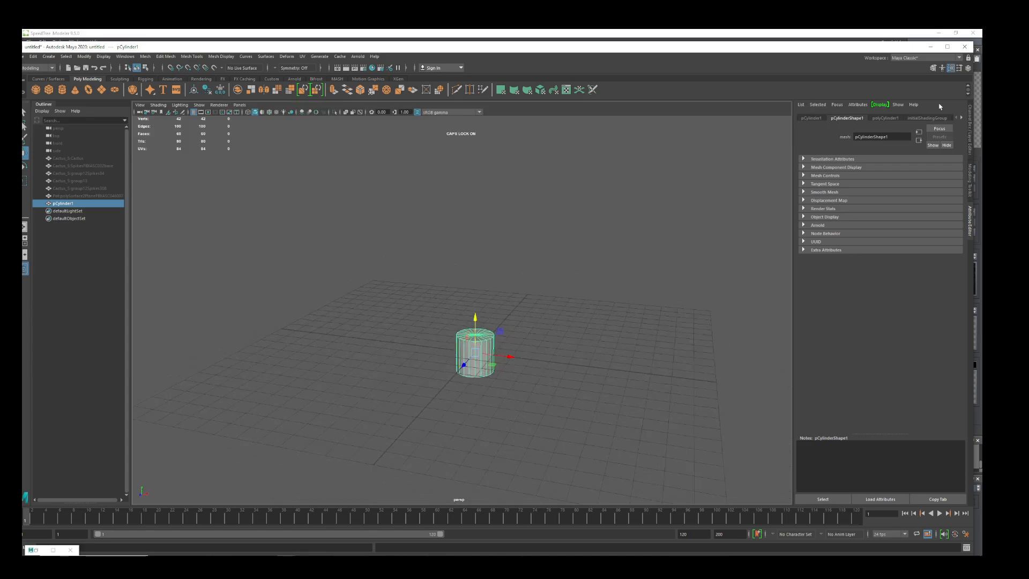
# - Set the cylinder's height to 20 and raise it so it stands on the grid
pyautogui.click(887, 118)
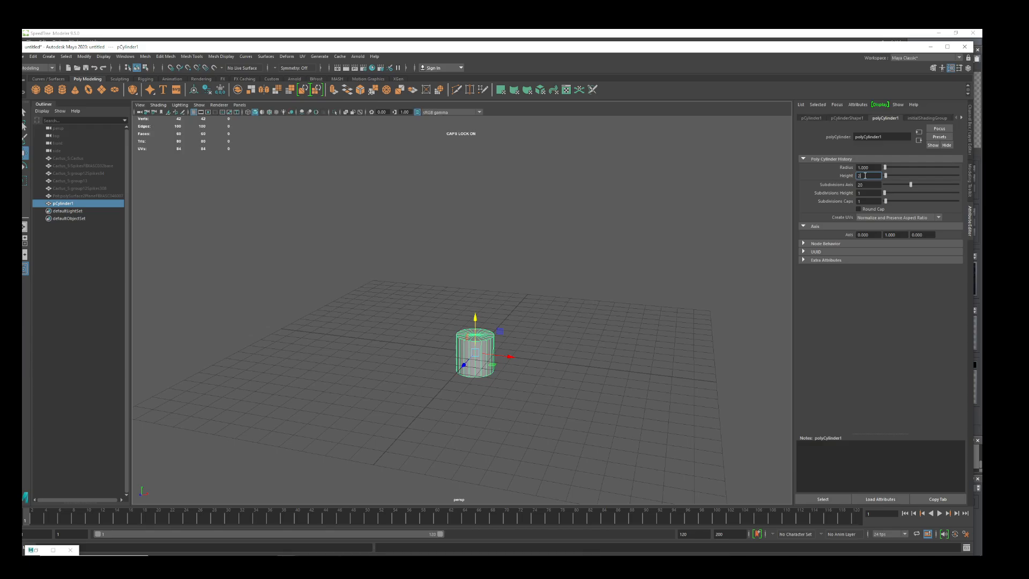
pyautogui.press('Return')
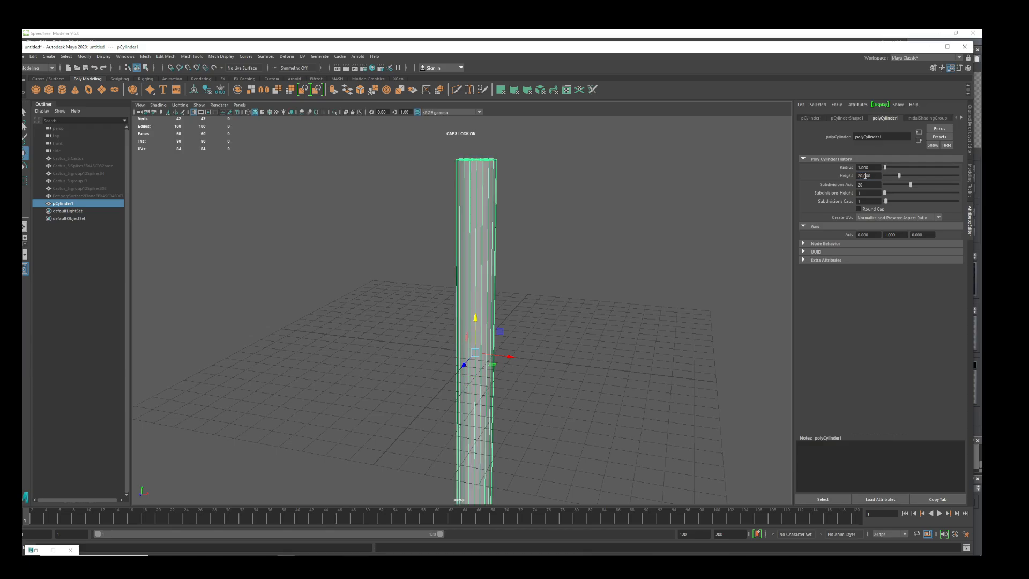
pyautogui.keyDown('alt'); pyautogui.moveTo(585, 287); pyautogui.dragTo(473, 330, button='right'); pyautogui.keyUp('alt')
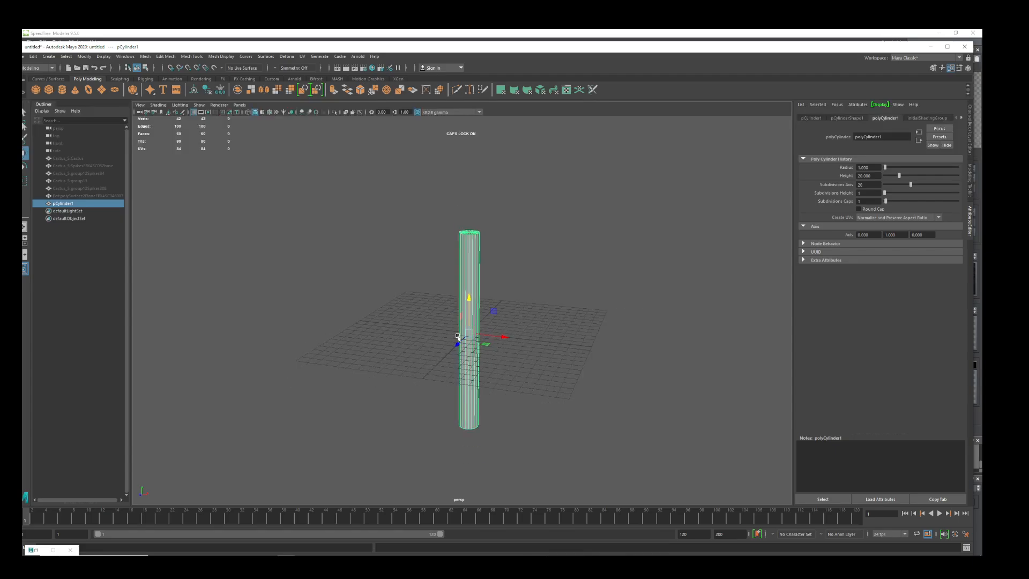
pyautogui.moveTo(469, 307); pyautogui.dragTo(470, 196)
# - Bevel the edge loop around the cylinder's top rim with 2 segments and a fraction of 0.1
pyautogui.keyDown('alt'); pyautogui.moveTo(523, 272); pyautogui.dragTo(552, 422, button='middle'); pyautogui.keyUp('alt')
pyautogui.keyDown('alt'); pyautogui.moveTo(547, 393); pyautogui.dragTo(540, 321, button='right'); pyautogui.keyUp('alt')
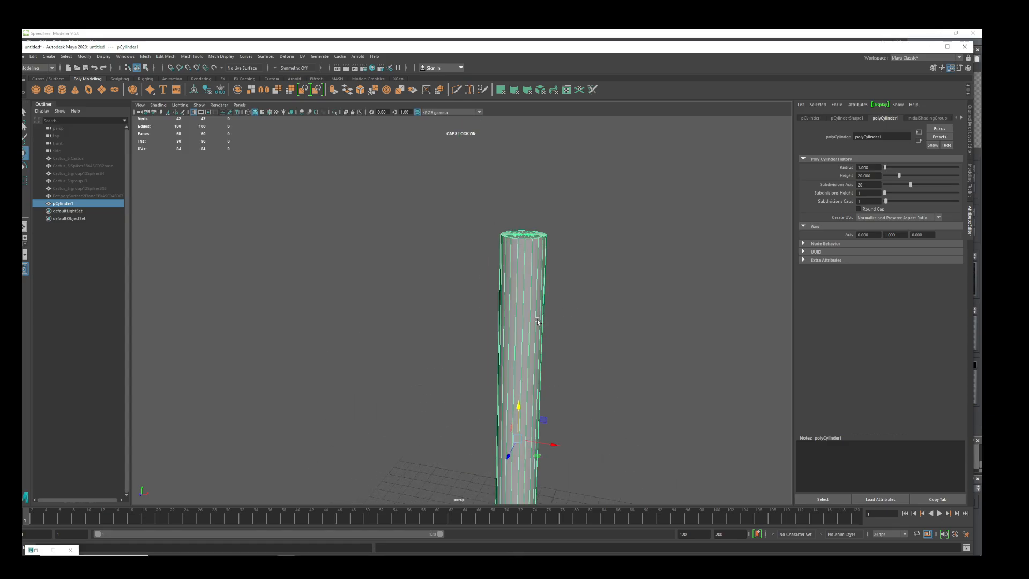
pyautogui.keyDown('alt'); pyautogui.moveTo(525, 300); pyautogui.dragTo(529, 332); pyautogui.keyUp('alt')
pyautogui.keyDown('alt'); pyautogui.moveTo(535, 321); pyautogui.dragTo(687, 323, button='right'); pyautogui.keyUp('alt')
pyautogui.keyDown('alt'); pyautogui.moveTo(686, 322); pyautogui.dragTo(539, 297); pyautogui.keyUp('alt')
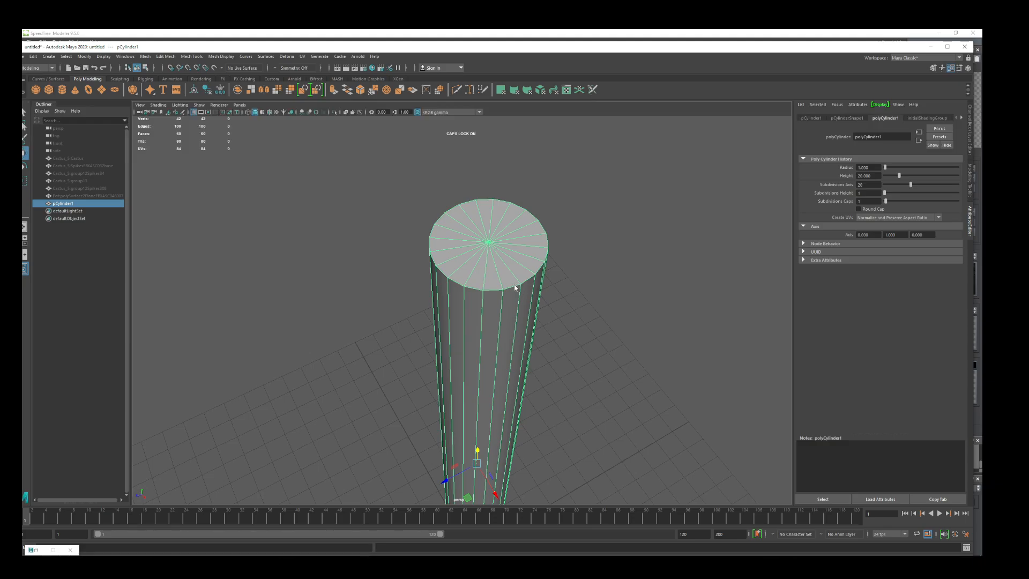
pyautogui.moveTo(514, 287); pyautogui.dragTo(513, 269, button='right')
pyautogui.click(515, 287)
pyautogui.doubleClick(515, 287)
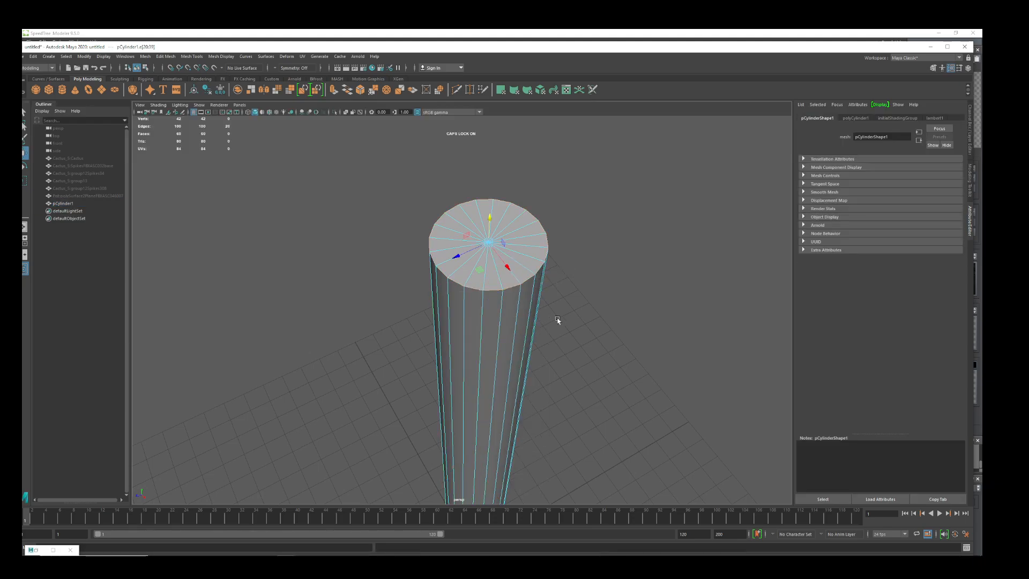
pyautogui.keyDown('alt'); pyautogui.moveTo(570, 349); pyautogui.dragTo(581, 391); pyautogui.keyUp('alt')
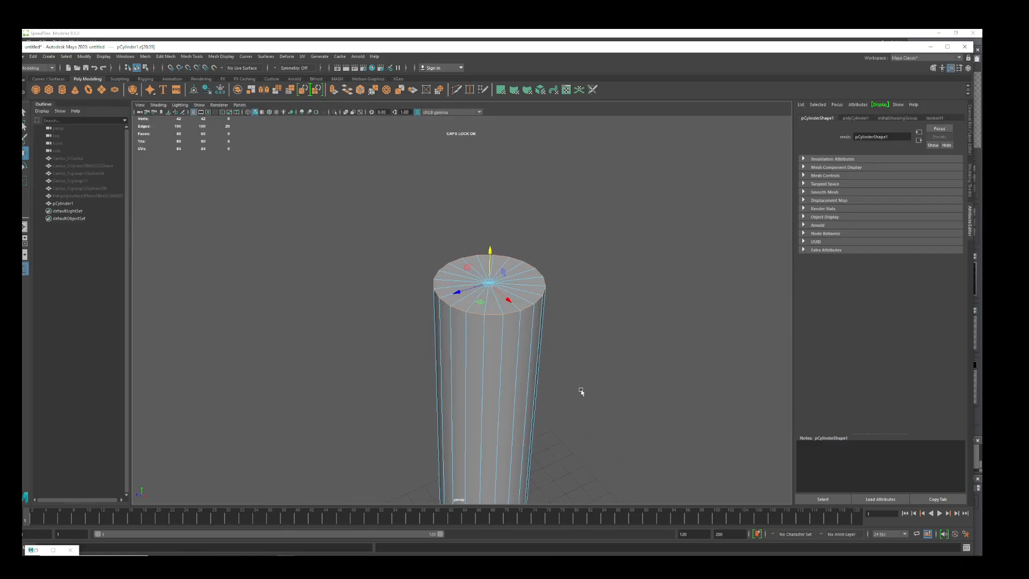
pyautogui.scroll(4, 573, 384)
pyautogui.keyDown('alt'); pyautogui.moveTo(506, 306); pyautogui.dragTo(496, 358); pyautogui.keyUp('alt')
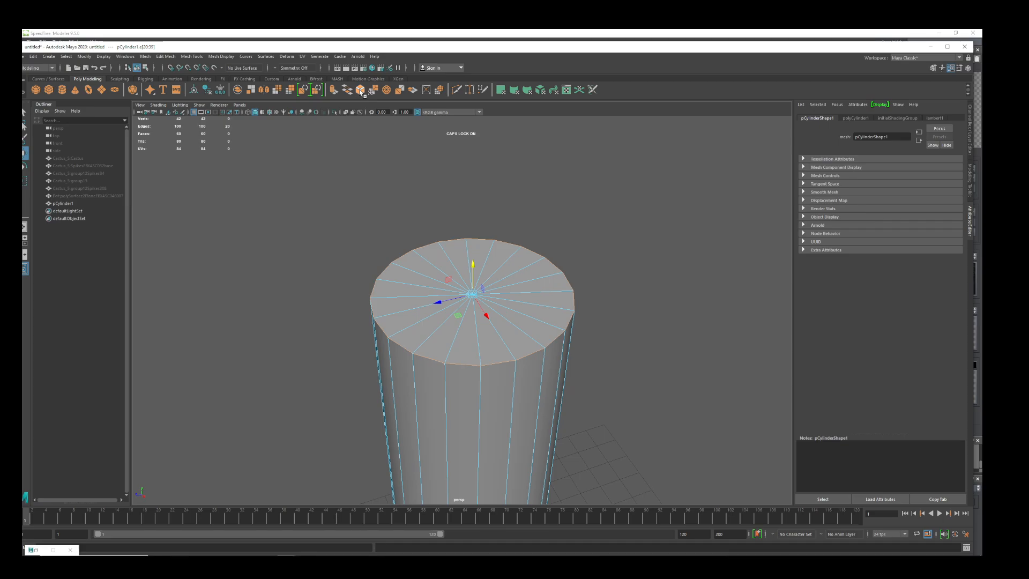
pyautogui.click(360, 90)
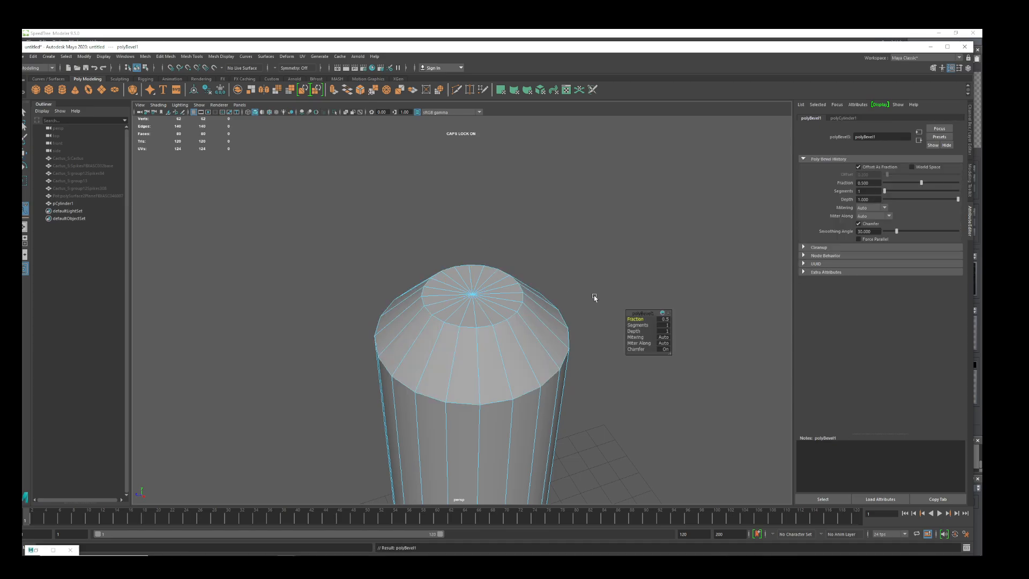
pyautogui.click(664, 326)
pyautogui.write('2')
pyautogui.click(668, 320)
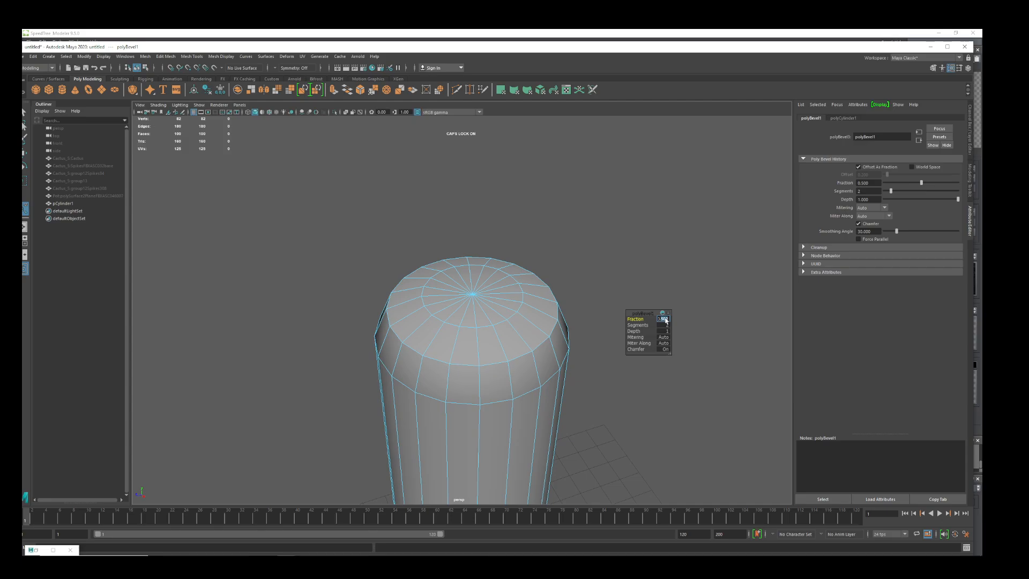
pyautogui.press('Return')
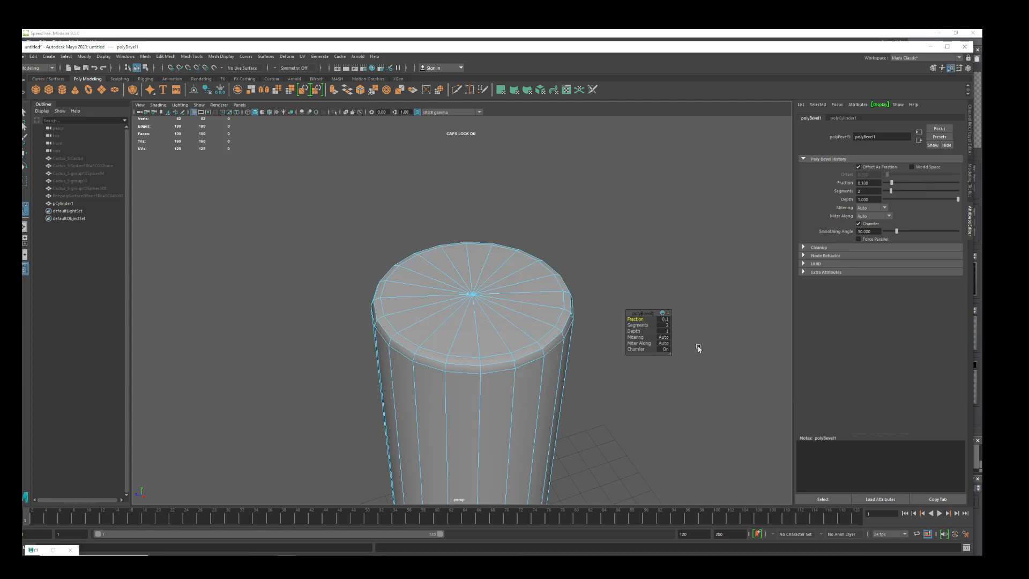
# - Raise the centre vertex of the cylinder's top cap to form a shallow cone
pyautogui.keyDown('alt'); pyautogui.moveTo(539, 370); pyautogui.dragTo(543, 320); pyautogui.keyUp('alt')
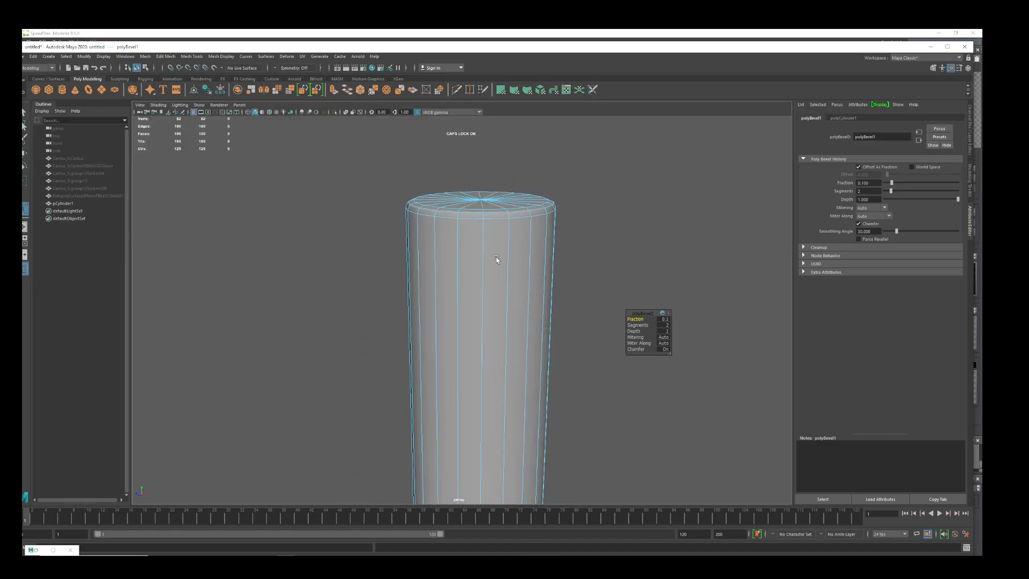
pyautogui.keyDown('alt'); pyautogui.moveTo(497, 259); pyautogui.dragTo(471, 295); pyautogui.keyUp('alt')
pyautogui.moveTo(472, 296); pyautogui.dragTo(450, 294, button='right')
pyautogui.click(471, 288)
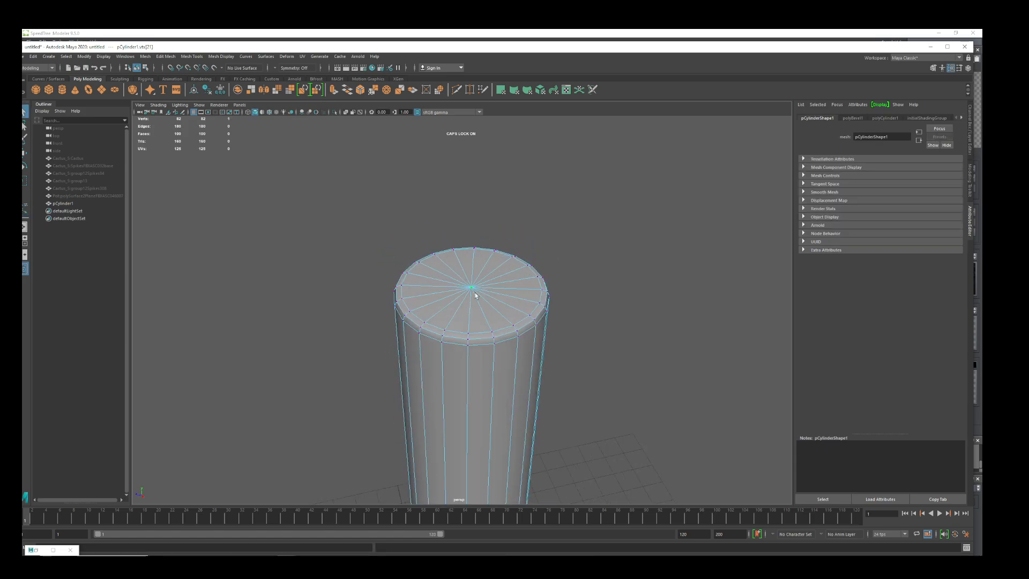
pyautogui.press('w')
pyautogui.moveTo(473, 266); pyautogui.dragTo(473, 233)
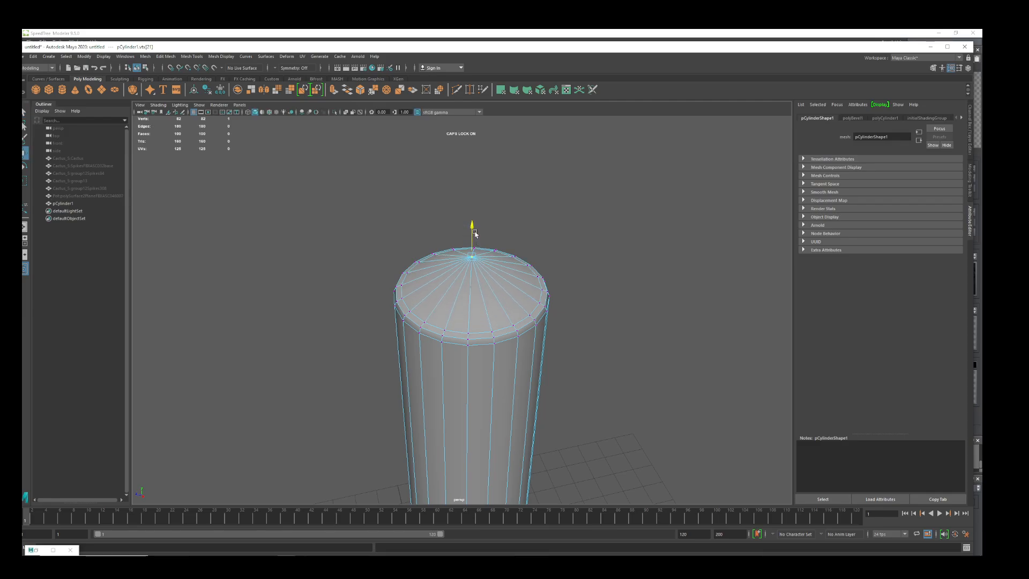
# - Raise the inner vertex ring of the top bevel and scale it inward to round the cone's slope
pyautogui.keyDown('alt'); pyautogui.moveTo(522, 332); pyautogui.dragTo(517, 308); pyautogui.keyUp('alt')
pyautogui.click(479, 305)
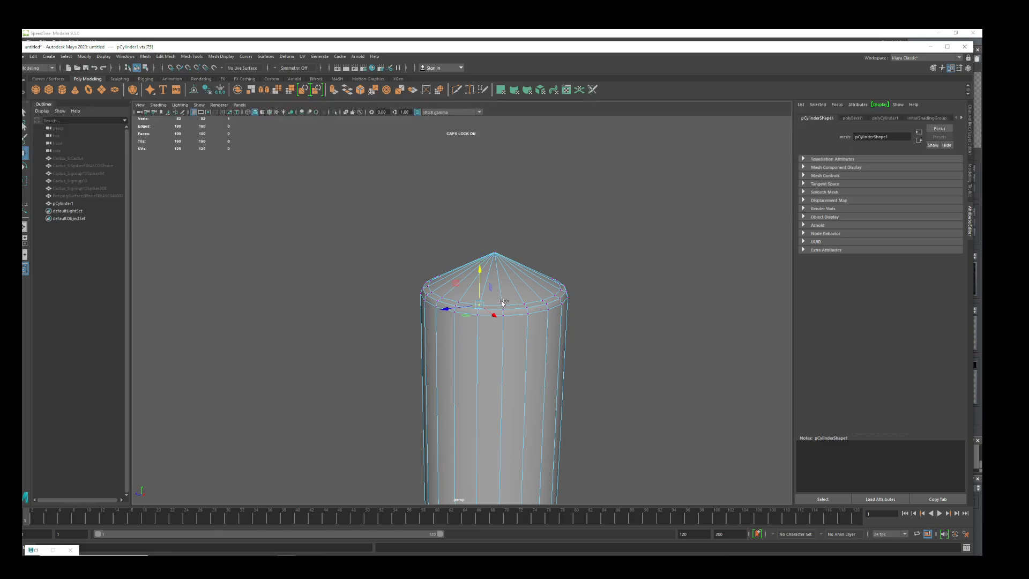
pyautogui.keyDown('shift'); pyautogui.doubleClick(502, 305); pyautogui.keyUp('shift')
pyautogui.moveTo(496, 267)
pyautogui.mouseDown()
pyautogui.moveTo(496, 258)
pyautogui.moveTo(482, 277)
pyautogui.mouseUp()
pyautogui.press('r')
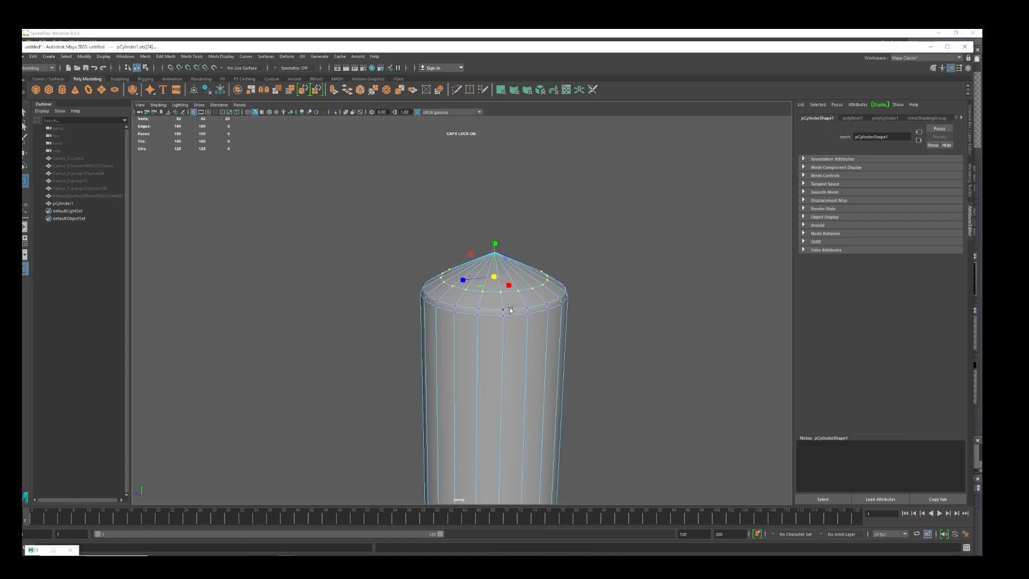
# - Lower the tip vertex slightly to soften the dome, and leave component mode with the cylinder deselected
pyautogui.click(498, 252)
pyautogui.press('w')
pyautogui.moveTo(497, 218); pyautogui.dragTo(496, 228)
pyautogui.scroll(-3, 525, 299)
pyautogui.scroll(4, 575, 279)
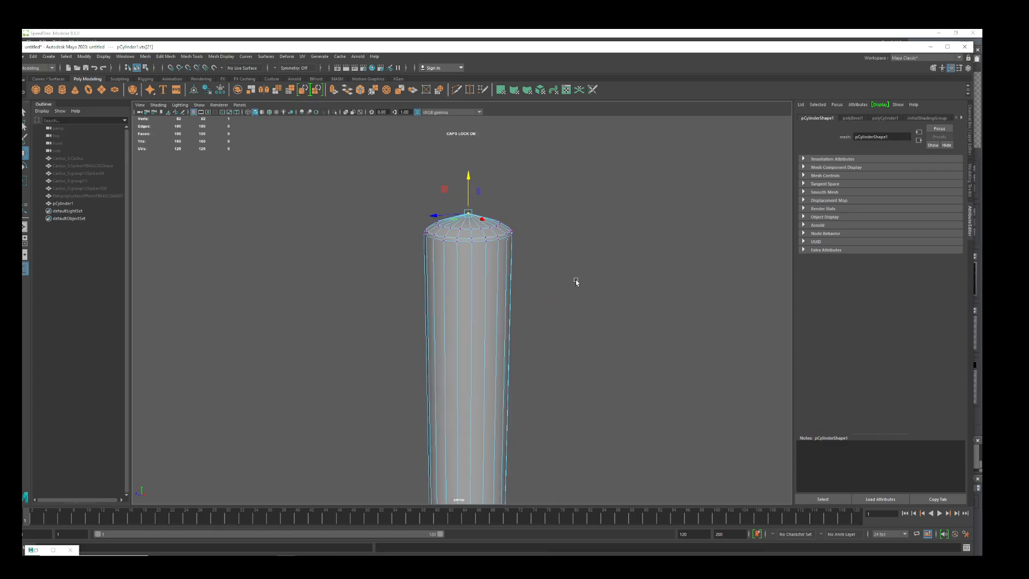
pyautogui.keyDown('alt'); pyautogui.moveTo(565, 271); pyautogui.dragTo(556, 278); pyautogui.keyUp('alt')
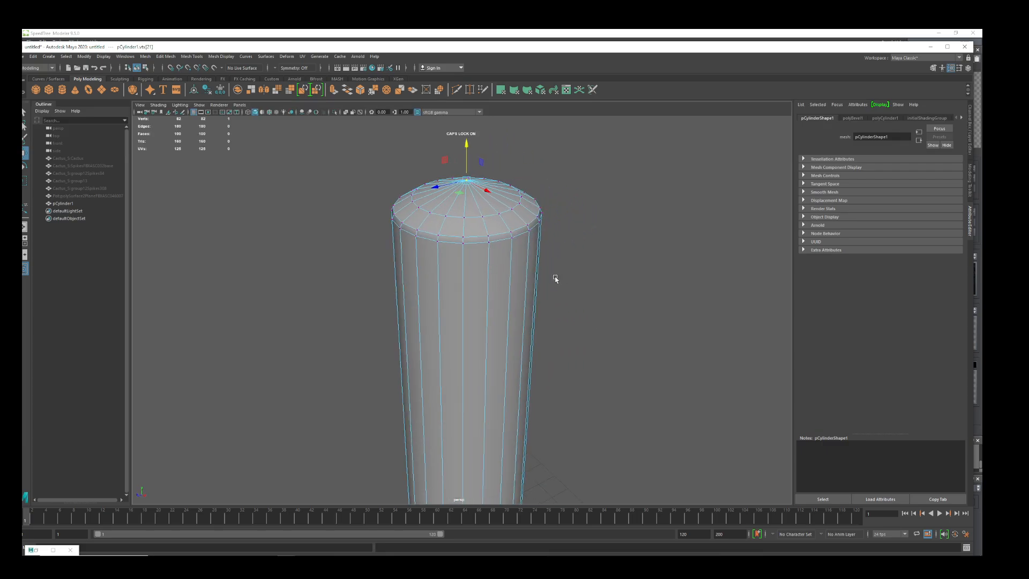
pyautogui.moveTo(460, 259); pyautogui.dragTo(501, 246, button='right')
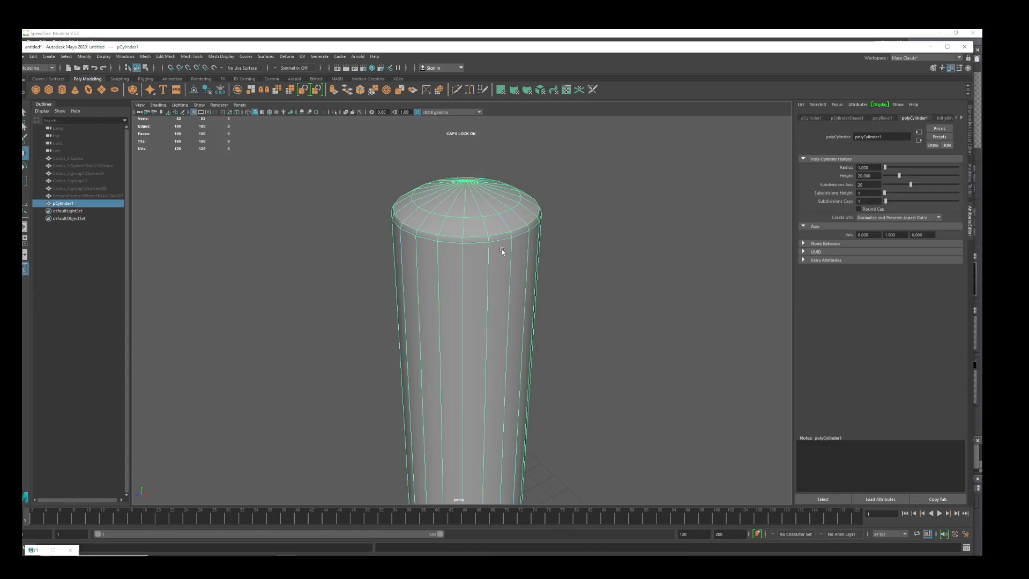
pyautogui.click(629, 252)
# - Show the original cactus body briefly to compare it with the cylinder, and hide it again
pyautogui.click(87, 174)
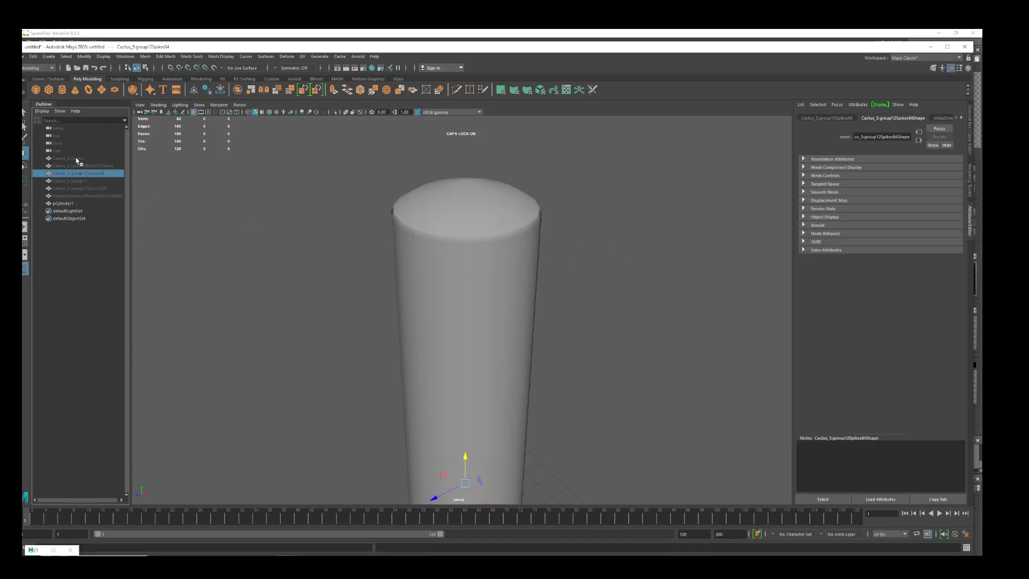
pyautogui.click(75, 158)
pyautogui.press('h')
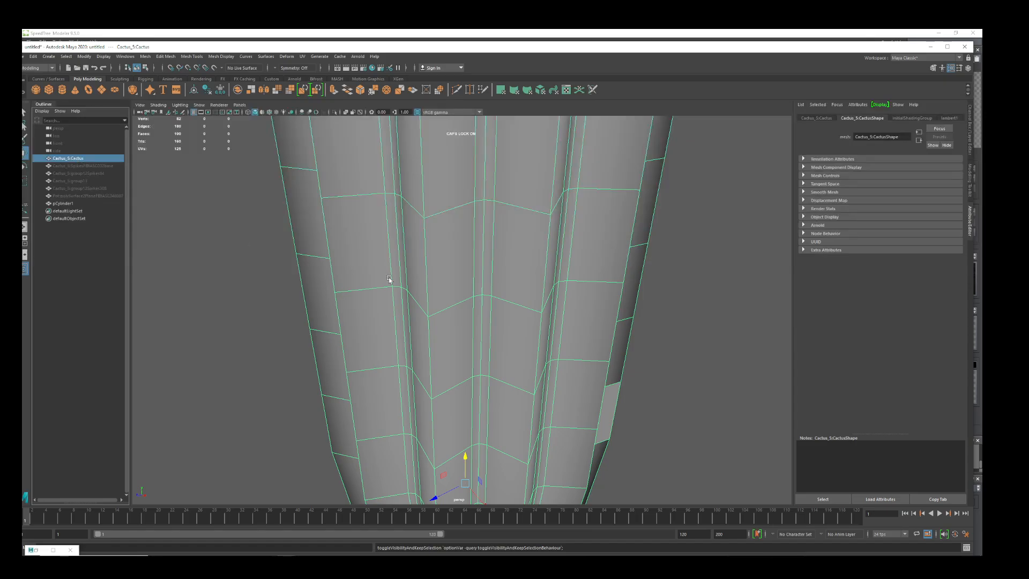
pyautogui.scroll(-6, 466, 307)
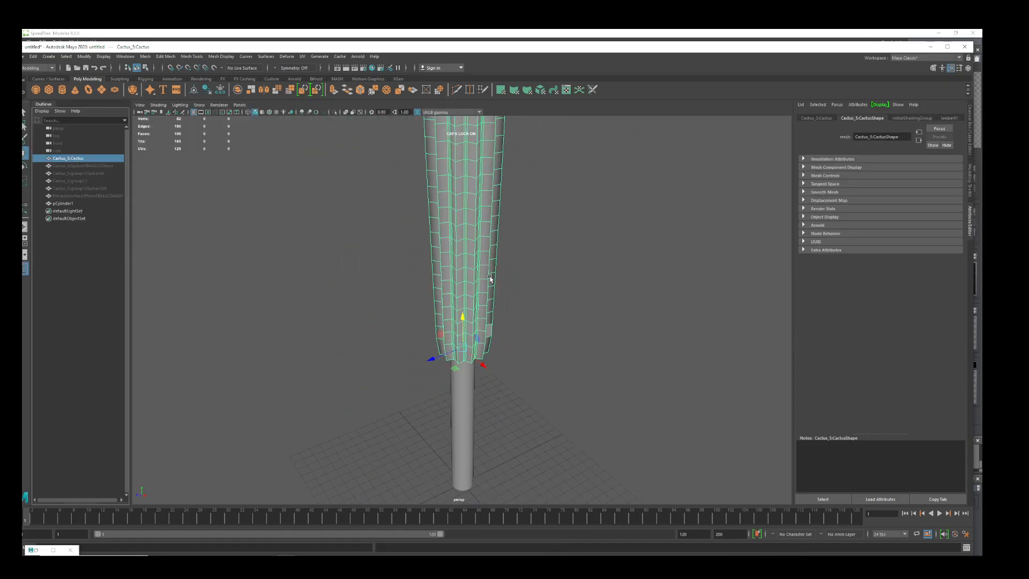
pyautogui.scroll(5, 491, 279)
pyautogui.press('h')
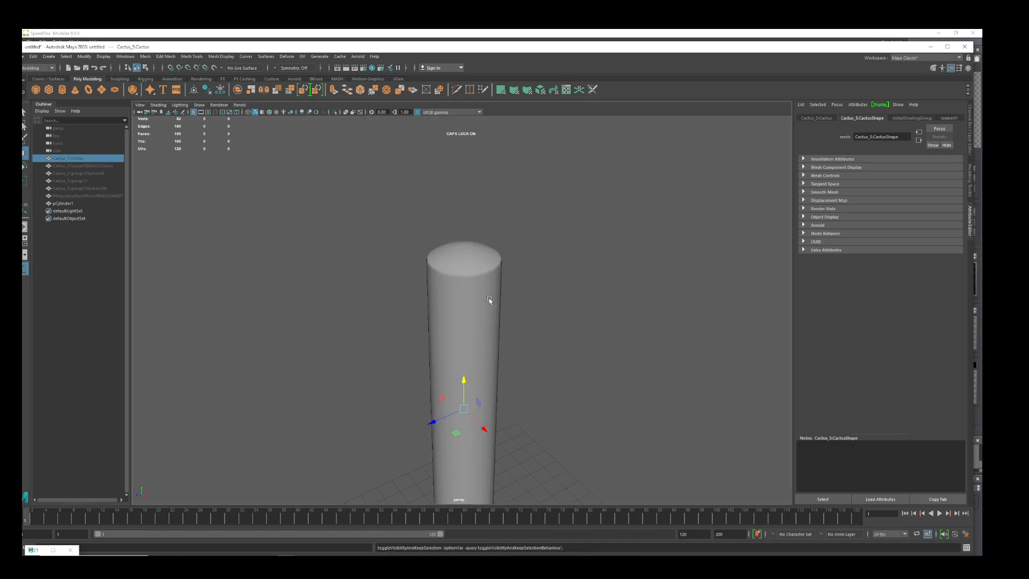
# - Select every second vertical edge loop around the cylinder and use Transform to push them inward about 0.31 along local Z, forming grooves
pyautogui.click(489, 296)
pyautogui.scroll(3, 489, 299)
pyautogui.scroll(-3, 492, 300)
pyautogui.scroll(5, 496, 303)
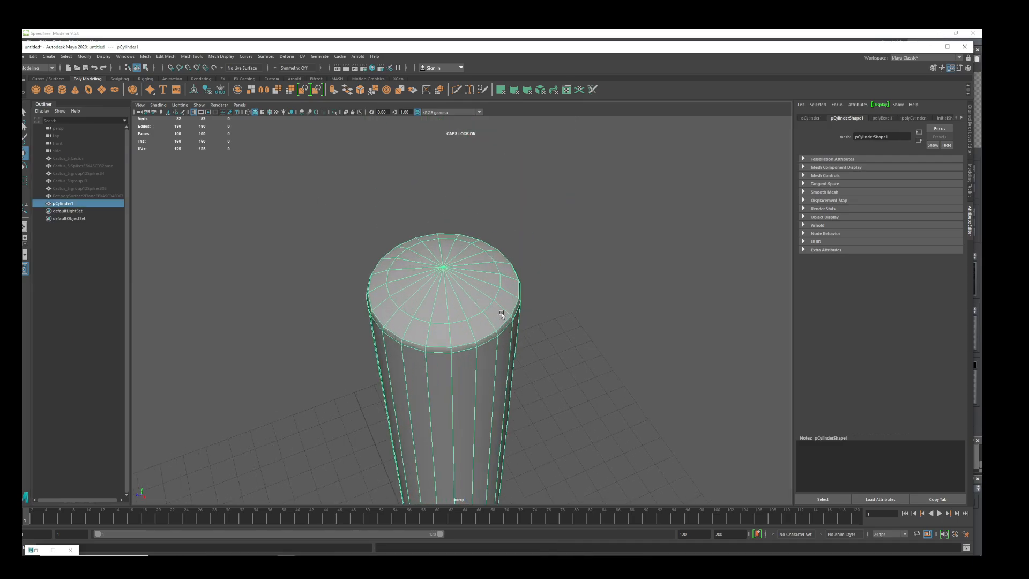
pyautogui.moveTo(511, 267); pyautogui.dragTo(515, 262, button='right')
pyautogui.doubleClick(515, 262)
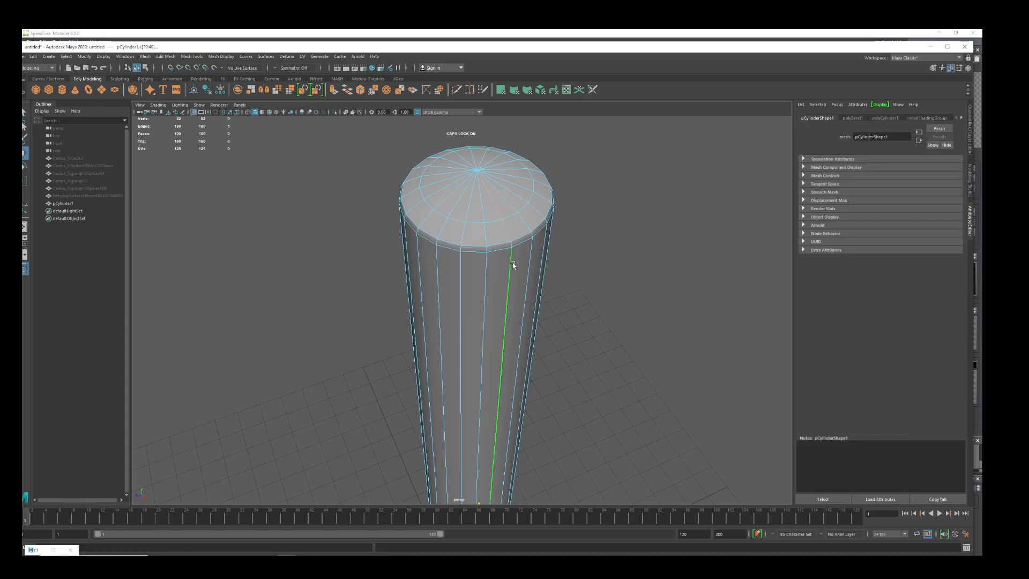
pyautogui.keyDown('shift'); pyautogui.doubleClick(528, 178); pyautogui.keyUp('shift')
pyautogui.keyDown('shift'); pyautogui.doubleClick(507, 161); pyautogui.keyUp('shift')
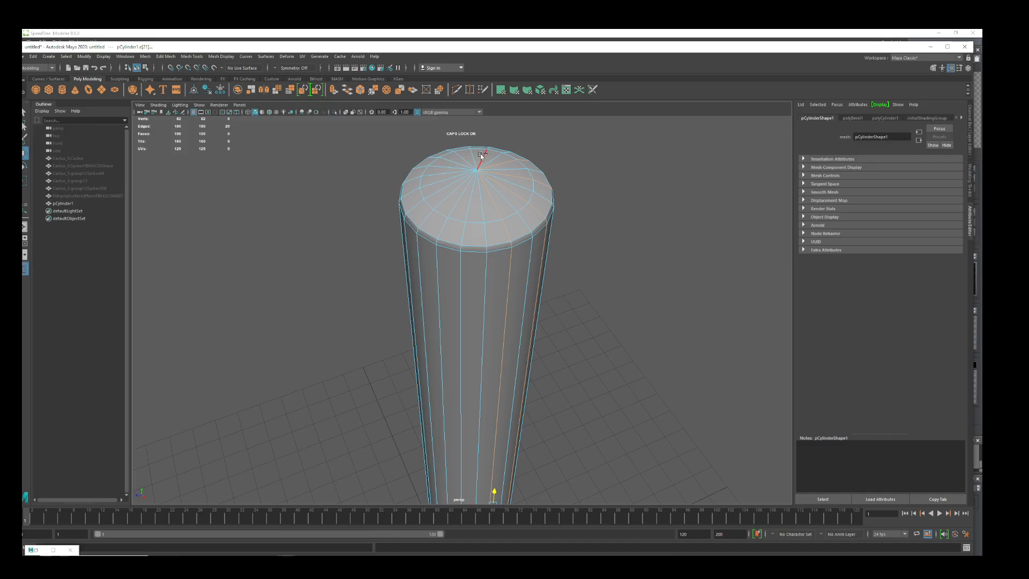
pyautogui.keyDown('shift'); pyautogui.doubleClick(480, 154); pyautogui.keyUp('shift')
pyautogui.keyDown('shift'); pyautogui.doubleClick(462, 156); pyautogui.keyUp('shift')
pyautogui.keyDown('shift'); pyautogui.doubleClick(440, 167); pyautogui.keyUp('shift')
pyautogui.keyDown('shift'); pyautogui.doubleClick(438, 181); pyautogui.keyUp('shift')
pyautogui.keyDown('shift'); pyautogui.doubleClick(444, 200); pyautogui.keyUp('shift')
pyautogui.keyDown('alt'); pyautogui.moveTo(585, 378); pyautogui.dragTo(583, 355); pyautogui.keyUp('alt')
pyautogui.click(165, 57)
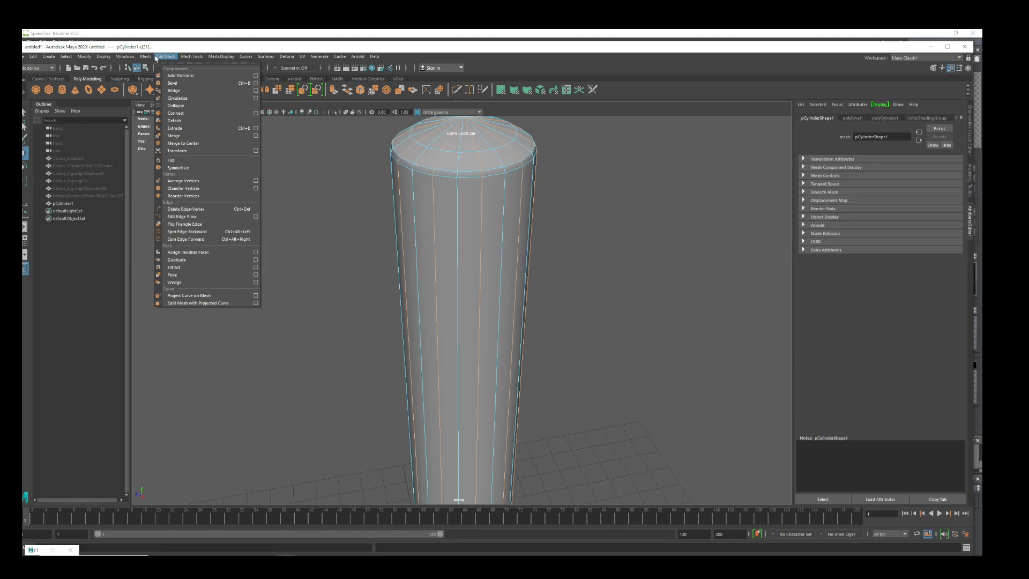
pyautogui.click(207, 151)
pyautogui.scroll(-6, 508, 262)
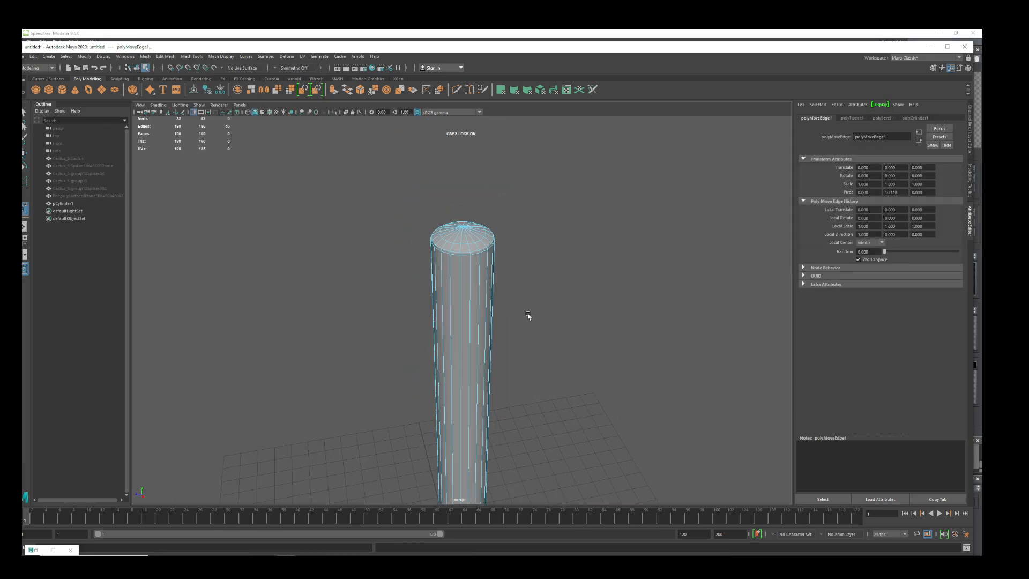
pyautogui.keyDown('alt'); pyautogui.moveTo(595, 370); pyautogui.dragTo(599, 315, button='middle'); pyautogui.keyUp('alt')
pyautogui.moveTo(599, 315)
pyautogui.keyDown('alt'); pyautogui.mouseDown()
pyautogui.moveTo(593, 320)
pyautogui.moveTo(588, 301)
pyautogui.mouseUp(); pyautogui.keyUp('alt')
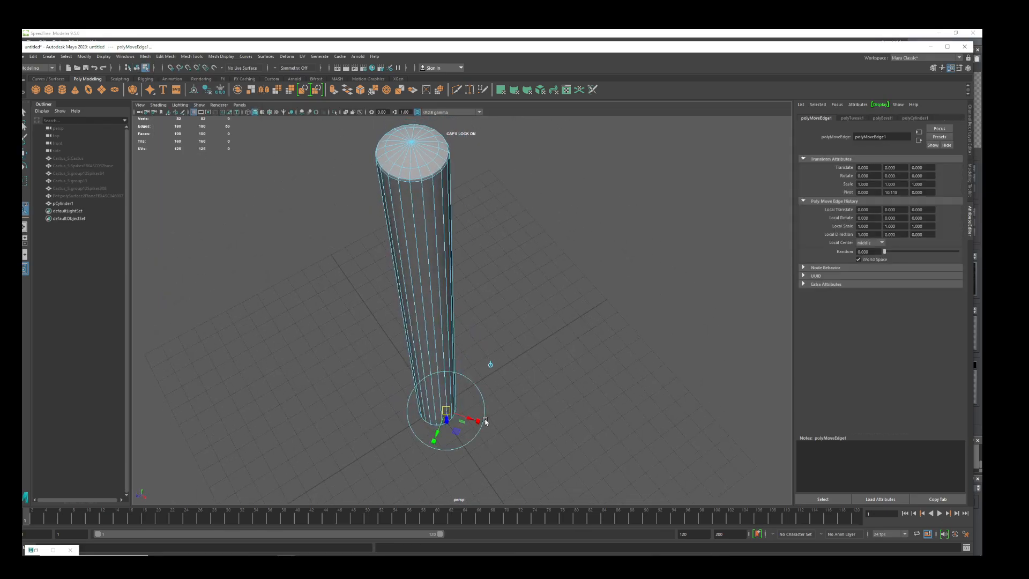
pyautogui.keyDown('alt'); pyautogui.moveTo(478, 432); pyautogui.dragTo(559, 422); pyautogui.keyUp('alt')
pyautogui.keyDown('alt'); pyautogui.moveTo(566, 407); pyautogui.dragTo(590, 230, button='middle'); pyautogui.keyUp('alt')
pyautogui.scroll(3, 423, 415)
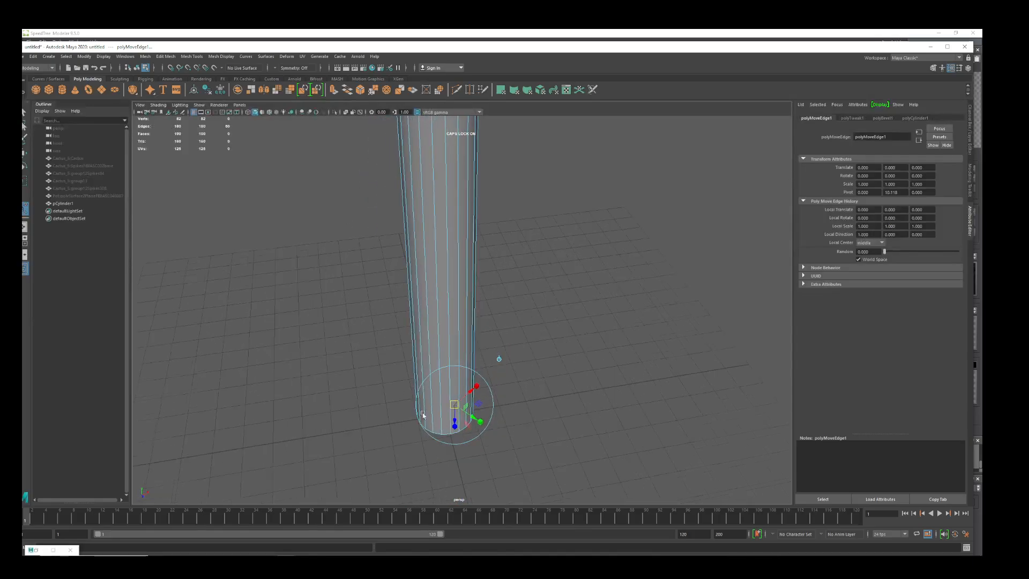
pyautogui.keyDown('alt'); pyautogui.moveTo(558, 427); pyautogui.dragTo(602, 434); pyautogui.keyUp('alt')
pyautogui.scroll(5, 478, 432)
pyautogui.keyDown('alt'); pyautogui.moveTo(452, 431); pyautogui.dragTo(781, 349); pyautogui.keyUp('alt')
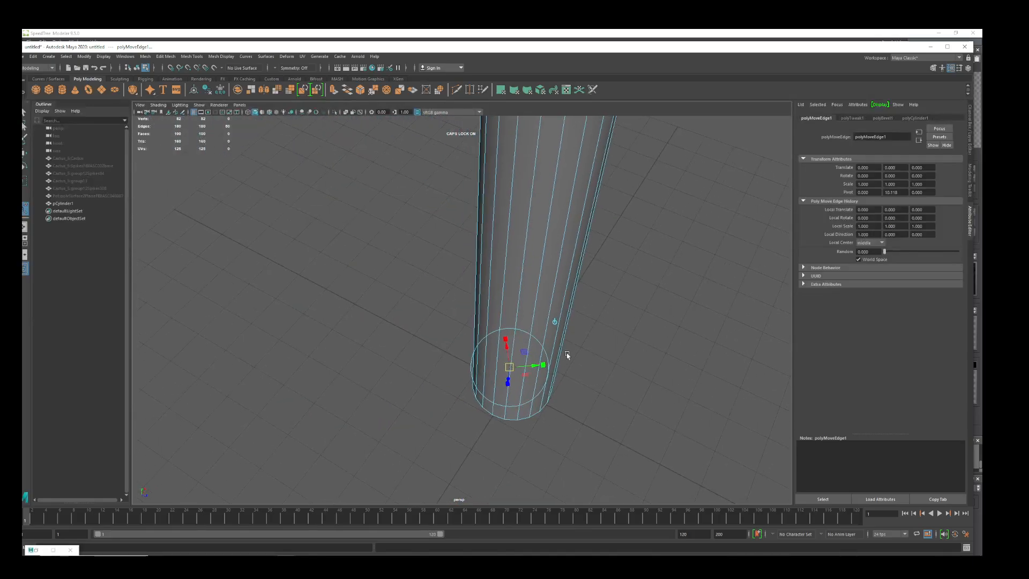
pyautogui.scroll(4, 566, 354)
pyautogui.keyDown('alt'); pyautogui.moveTo(667, 406); pyautogui.dragTo(495, 376); pyautogui.keyUp('alt')
pyautogui.moveTo(496, 424); pyautogui.dragTo(490, 413)
pyautogui.scroll(-8, 536, 375)
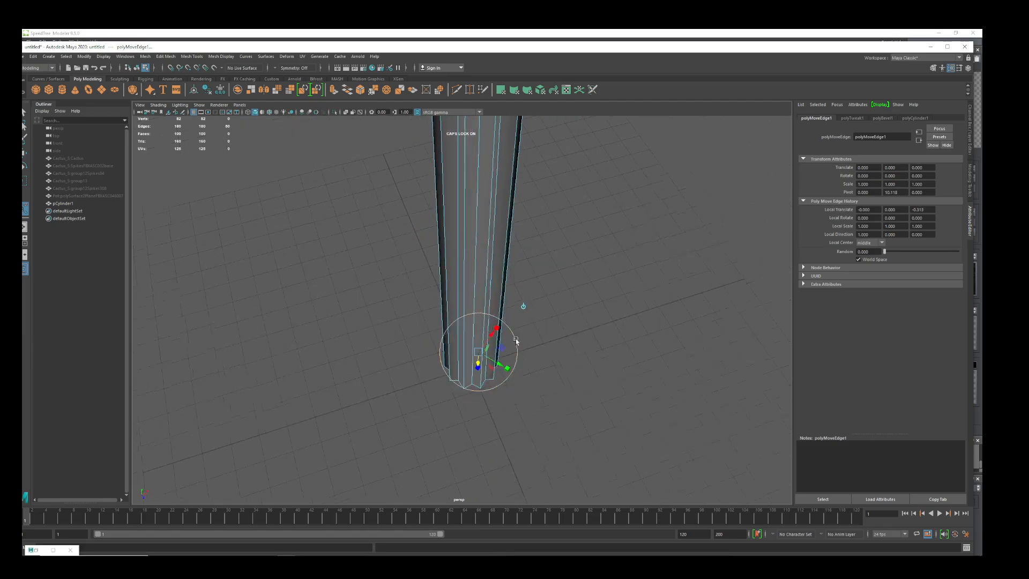
# - Return to object mode with the cylinder selected and inspect the grooved sides and the star-shaped top
pyautogui.scroll(10, 551, 365)
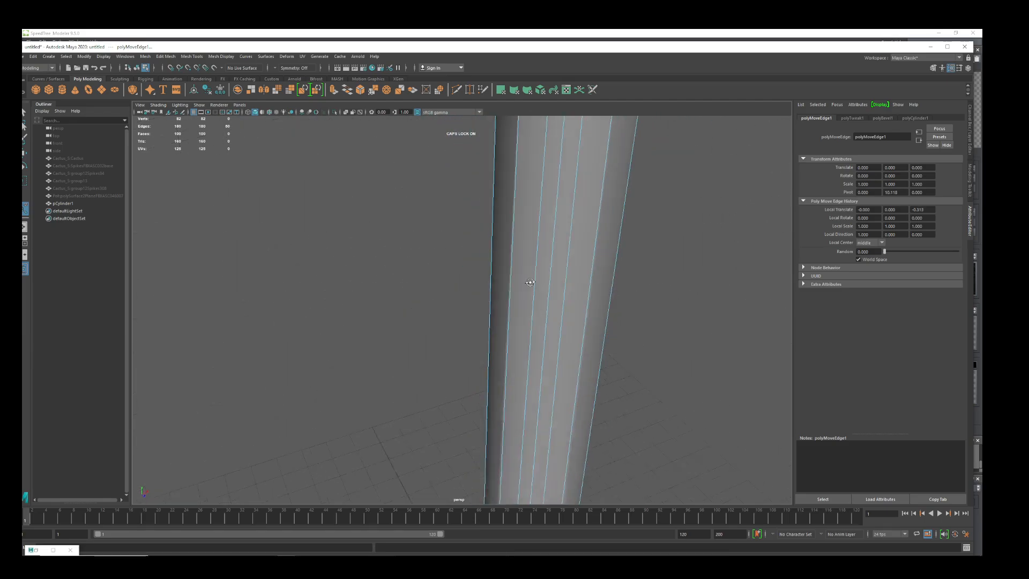
pyautogui.keyDown('alt'); pyautogui.moveTo(532, 338); pyautogui.dragTo(481, 340, button='middle'); pyautogui.keyUp('alt')
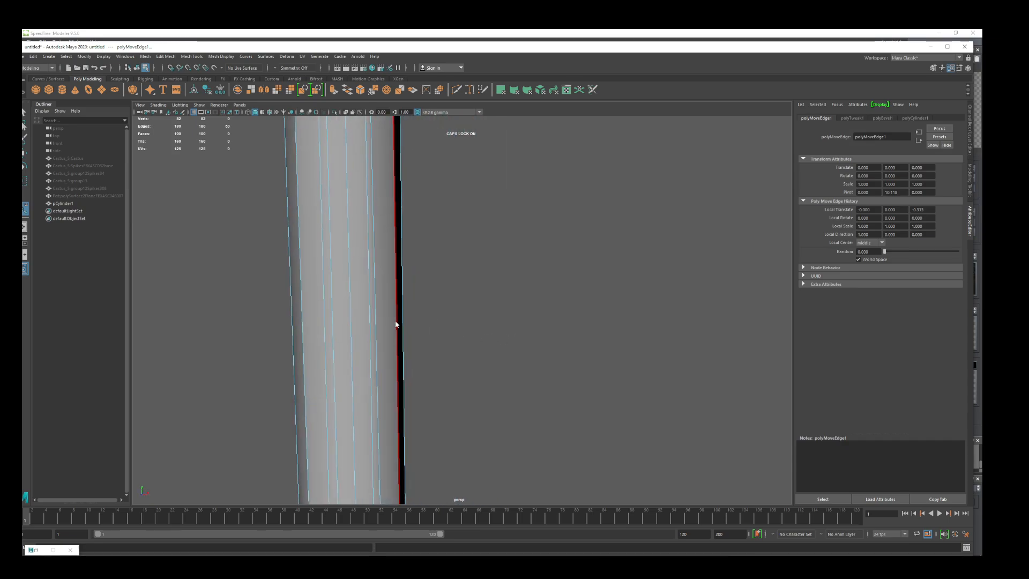
pyautogui.moveTo(395, 321); pyautogui.dragTo(437, 341, button='right')
pyautogui.scroll(-3, 437, 340)
pyautogui.click(410, 346)
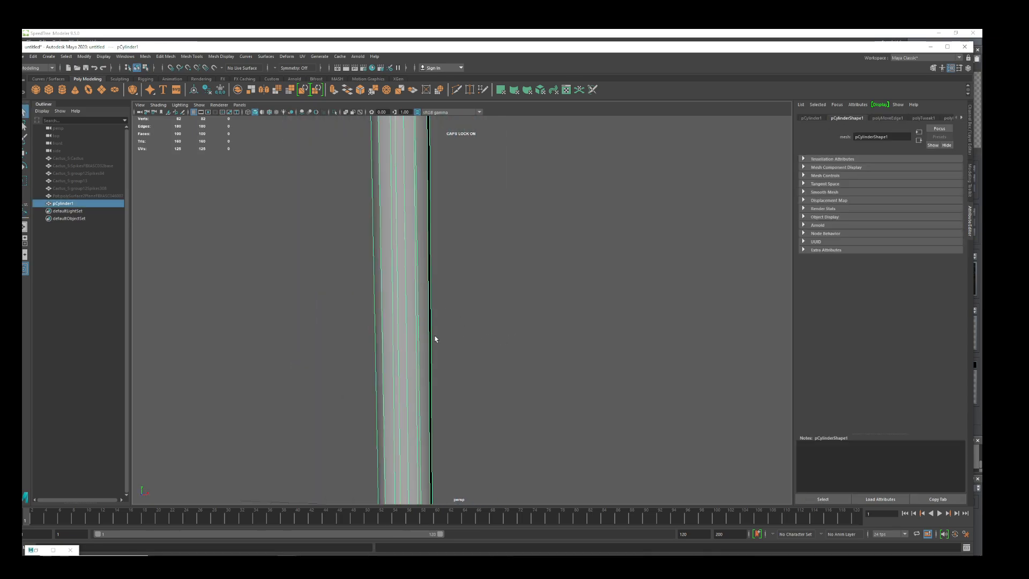
pyautogui.keyDown('alt'); pyautogui.moveTo(404, 336); pyautogui.dragTo(506, 301); pyautogui.keyUp('alt')
pyautogui.scroll(5, 534, 169)
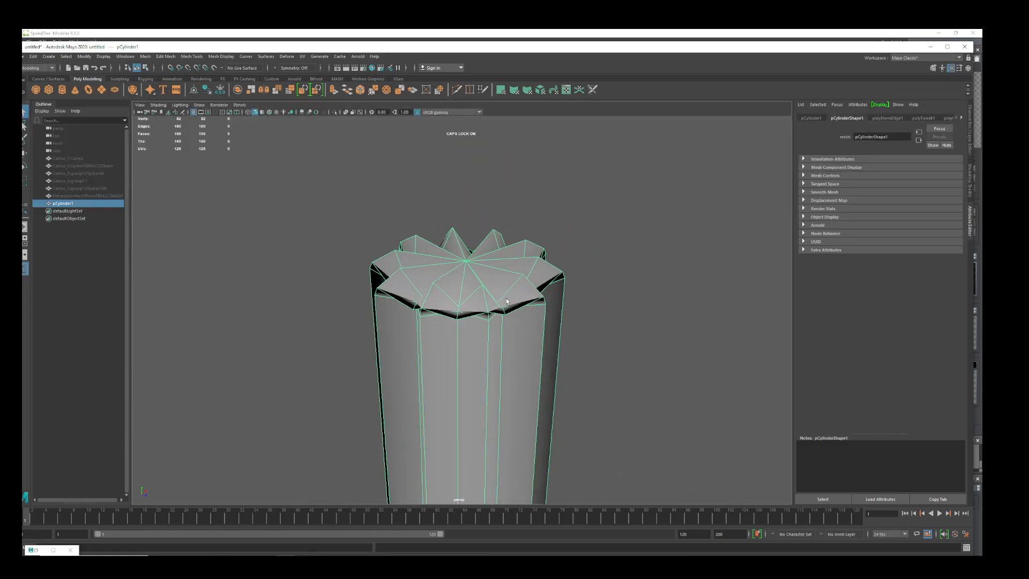
# - Lower the bottom edge ring of the top bevel to separate it from the upper ring
pyautogui.moveTo(506, 301); pyautogui.dragTo(507, 279, button='right')
pyautogui.doubleClick(497, 311)
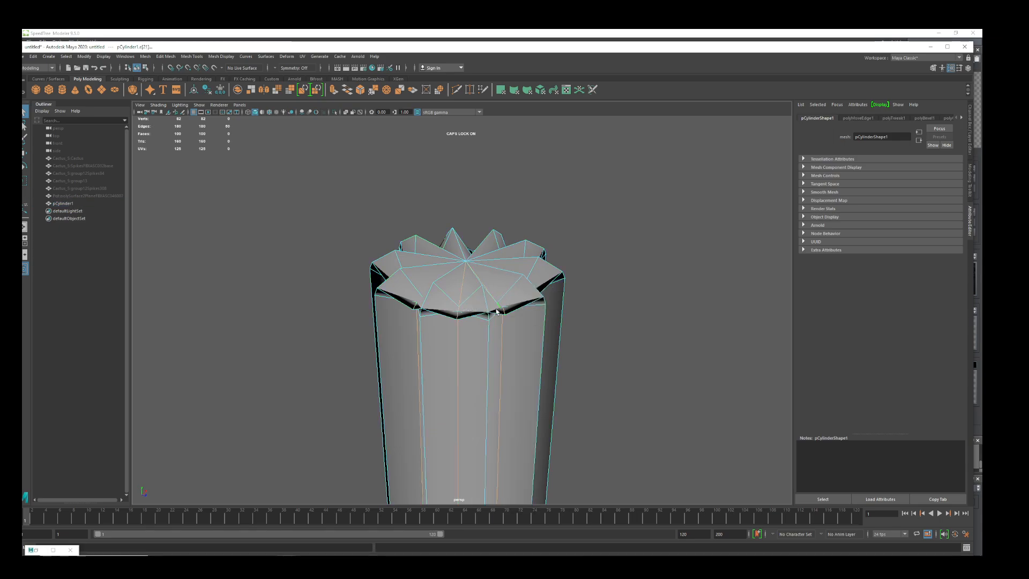
pyautogui.doubleClick(448, 314)
pyautogui.press('w')
pyautogui.moveTo(468, 239); pyautogui.dragTo(482, 305)
pyautogui.keyDown('alt'); pyautogui.moveTo(482, 304); pyautogui.dragTo(486, 304, button='middle'); pyautogui.keyUp('alt')
# - Raise the upper bevel edge ring and the edge ring inside the cap to make the top more domed
pyautogui.doubleClick(497, 299)
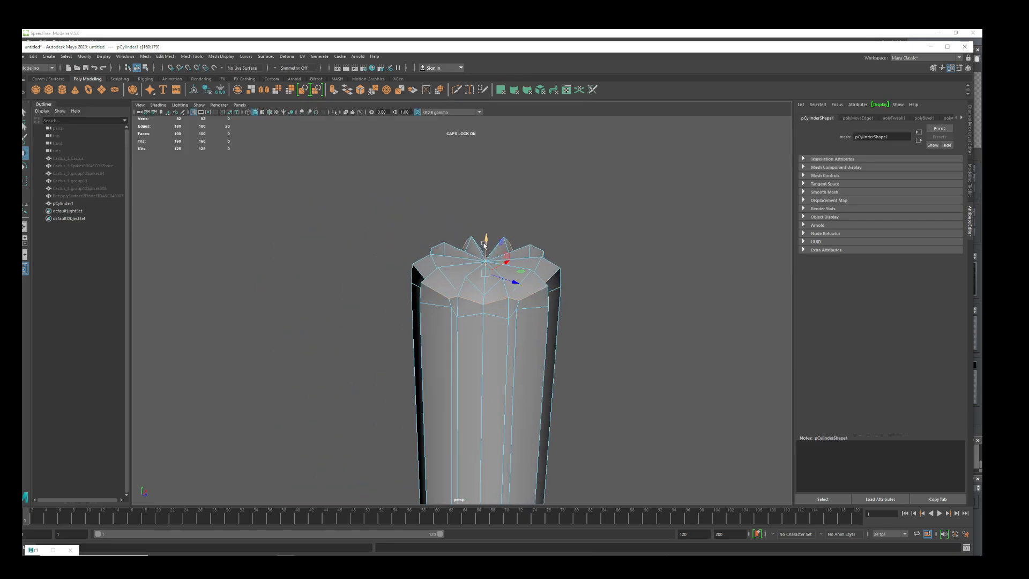
pyautogui.moveTo(484, 245); pyautogui.dragTo(487, 217)
pyautogui.click(471, 256)
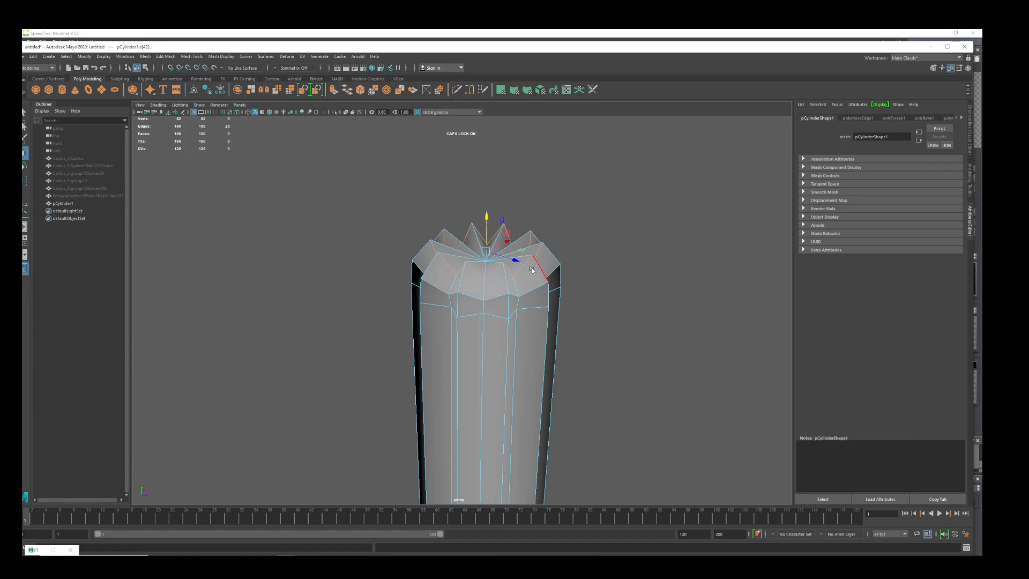
# - Raise the centre vertex of the cap to about the height of the surrounding edge ring
pyautogui.moveTo(501, 268); pyautogui.dragTo(500, 260, button='right')
pyautogui.click(489, 261)
pyautogui.scroll(-3, 531, 298)
pyautogui.keyDown('alt'); pyautogui.moveTo(531, 298); pyautogui.dragTo(464, 217); pyautogui.keyUp('alt')
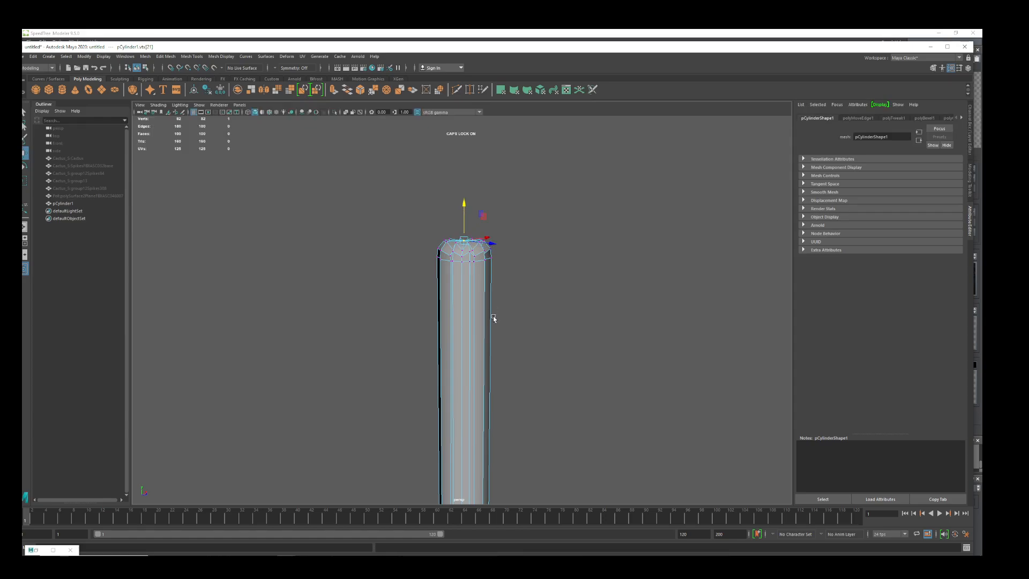
pyautogui.scroll(5, 493, 317)
pyautogui.keyDown('alt'); pyautogui.moveTo(490, 336); pyautogui.dragTo(481, 298); pyautogui.keyUp('alt')
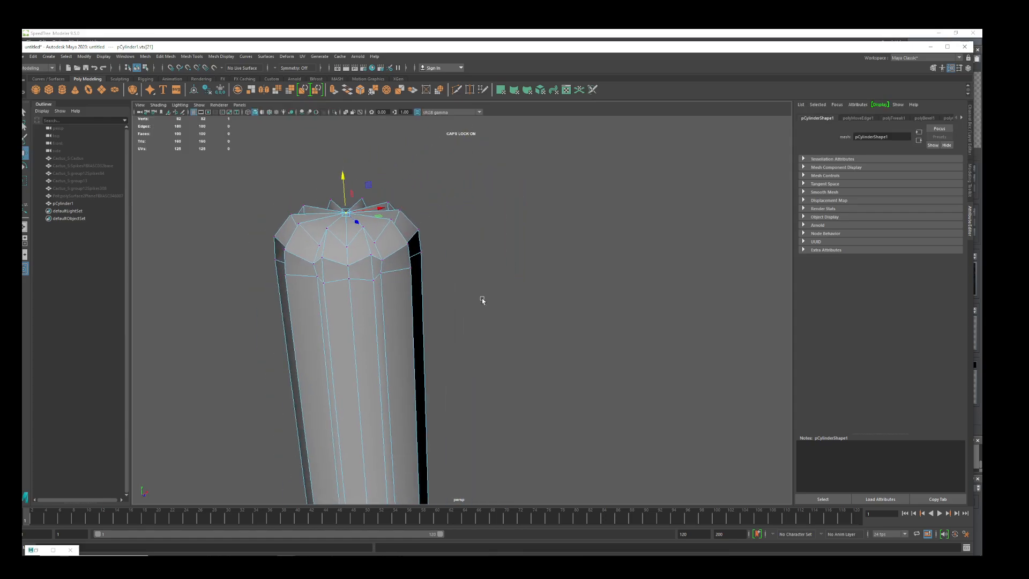
pyautogui.keyDown('alt'); pyautogui.moveTo(481, 298); pyautogui.dragTo(513, 264, button='middle'); pyautogui.keyUp('alt')
# - Bevel all the outer rib edge loops with a fraction of 0.1 and 2 segments, and return to object mode
pyautogui.moveTo(489, 272); pyautogui.dragTo(493, 249, button='right')
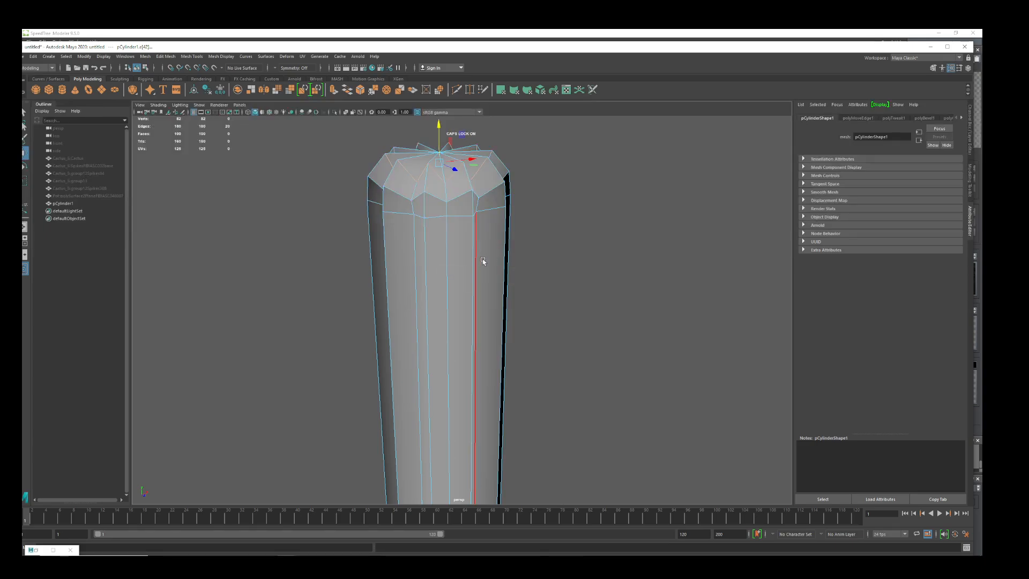
pyautogui.click(471, 251)
pyautogui.keyDown('alt'); pyautogui.moveTo(470, 252); pyautogui.dragTo(552, 257); pyautogui.keyUp('alt')
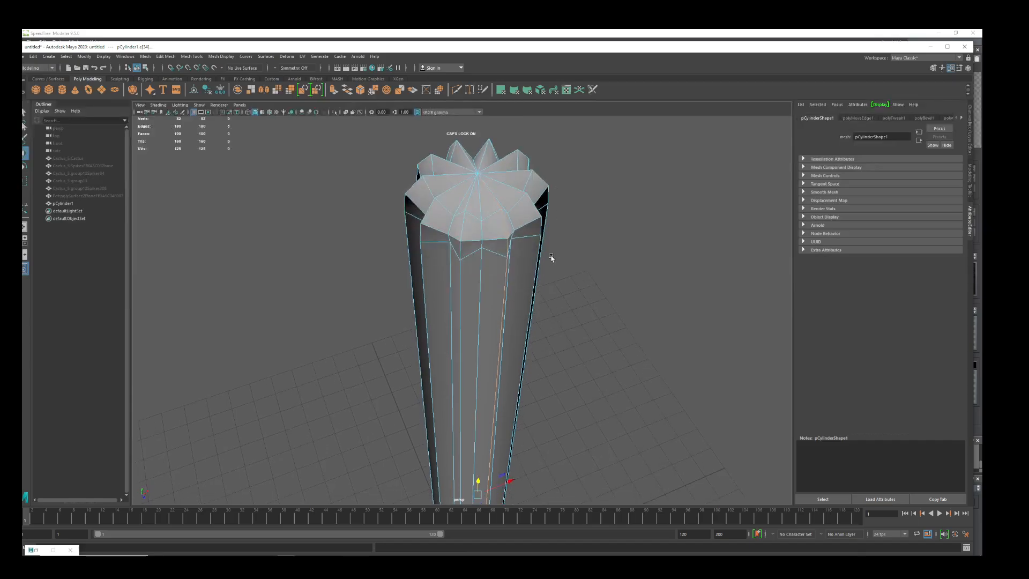
pyautogui.doubleClick(527, 282)
pyautogui.keyDown('shift'); pyautogui.doubleClick(506, 158); pyautogui.keyUp('shift')
pyautogui.keyDown('shift'); pyautogui.doubleClick(485, 153); pyautogui.keyUp('shift')
pyautogui.keyDown('shift'); pyautogui.doubleClick(465, 156); pyautogui.keyUp('shift')
pyautogui.keyDown('shift'); pyautogui.doubleClick(441, 175); pyautogui.keyUp('shift')
pyautogui.click(471, 206)
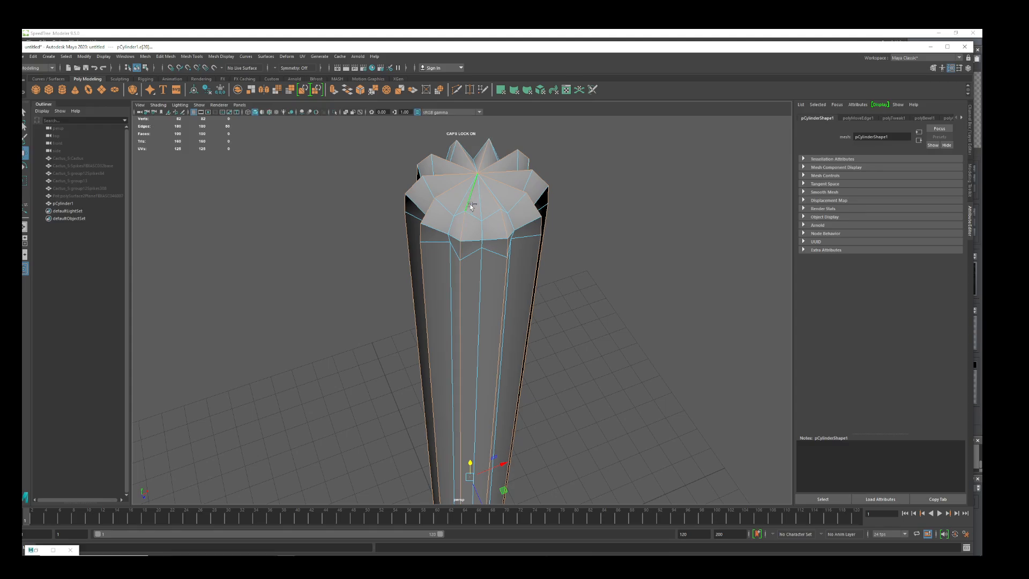
pyautogui.click(362, 90)
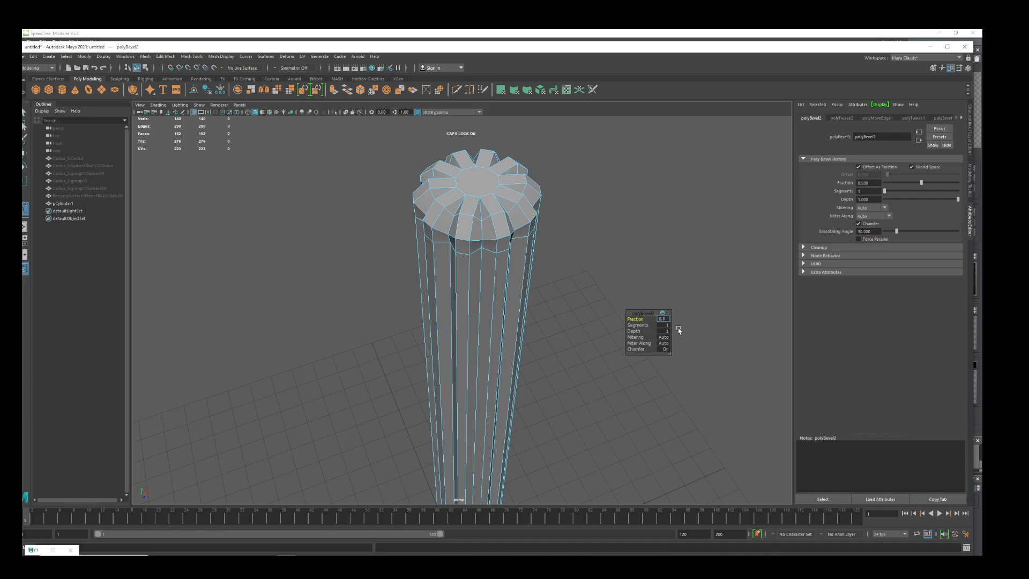
pyautogui.press('Tab')
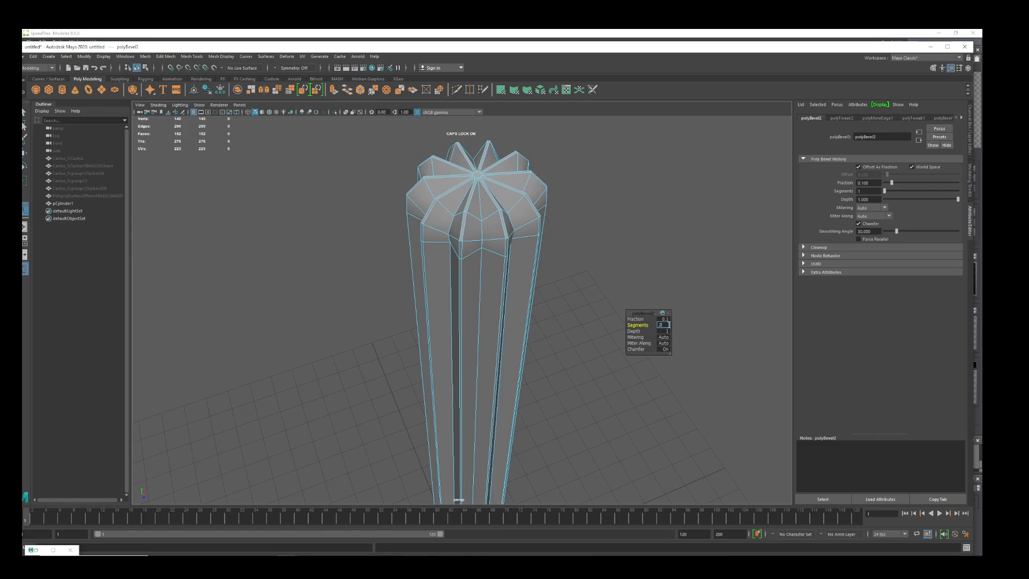
pyautogui.write('2')
pyautogui.press('Return')
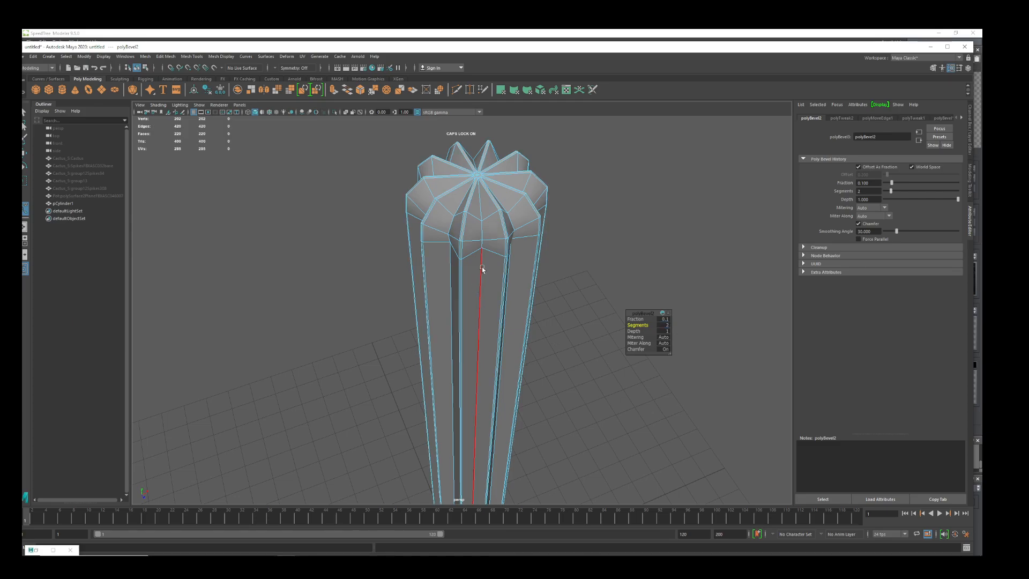
pyautogui.moveTo(490, 217); pyautogui.dragTo(540, 213, button='right')
pyautogui.click(572, 355)
pyautogui.keyDown('alt'); pyautogui.moveTo(573, 354); pyautogui.dragTo(489, 319); pyautogui.keyUp('alt')
pyautogui.click(466, 394)
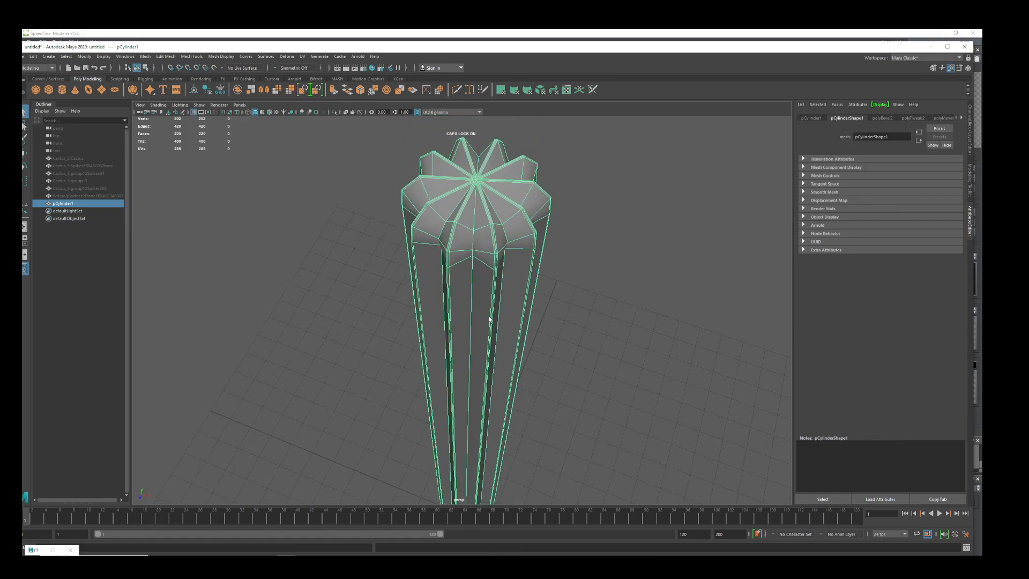
# - Split the vertical edge ring of the ribbed body with a horizontal edge loop around mid-height
pyautogui.moveTo(489, 319); pyautogui.dragTo(490, 295, button='right')
pyautogui.click(487, 323)
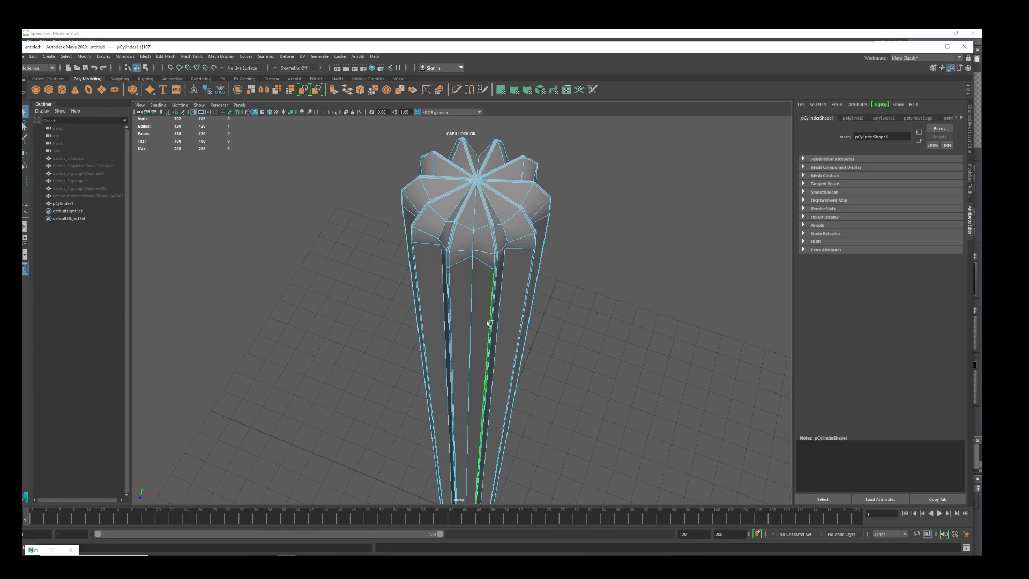
pyautogui.keyDown('shift'); pyautogui.rightClick(487, 324); pyautogui.keyUp('shift')
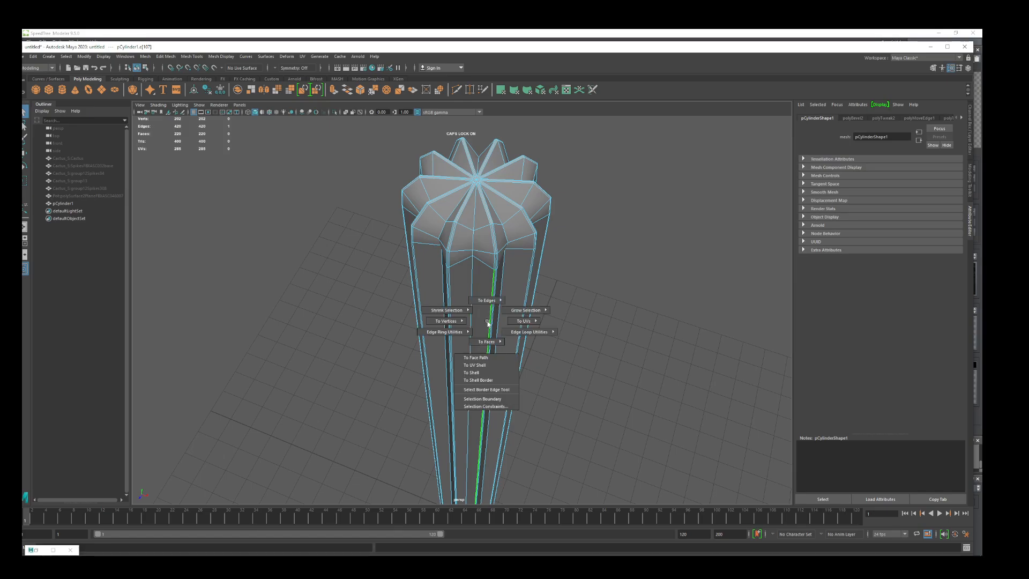
pyautogui.moveTo(488, 323)
pyautogui.keyDown('shift'); pyautogui.mouseDown(button='right')
pyautogui.moveTo(461, 334)
pyautogui.moveTo(499, 344)
pyautogui.mouseUp(button='right'); pyautogui.keyUp('shift')
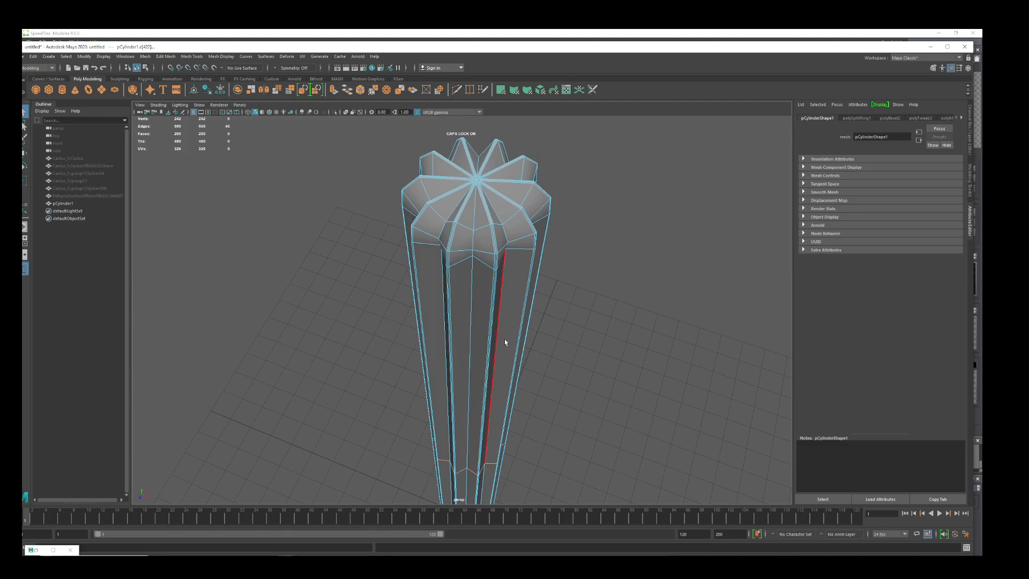
# - Insert two more horizontal edge loops in the upper half of the cactus body
pyautogui.scroll(-4, 579, 395)
pyautogui.scroll(4, 532, 404)
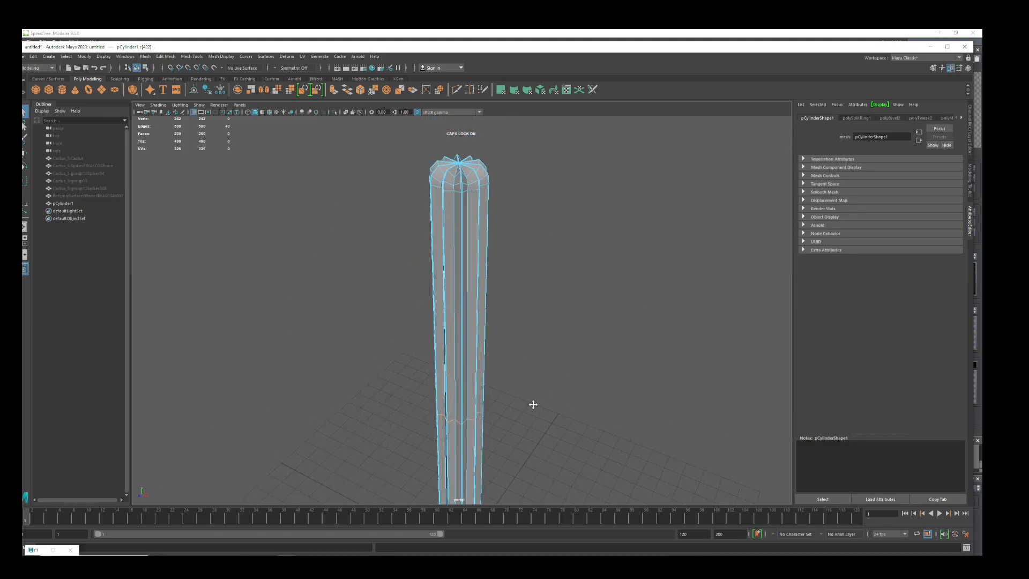
pyautogui.scroll(-5, 600, 357)
pyautogui.keyDown('alt'); pyautogui.moveTo(558, 345); pyautogui.dragTo(563, 356); pyautogui.keyUp('alt')
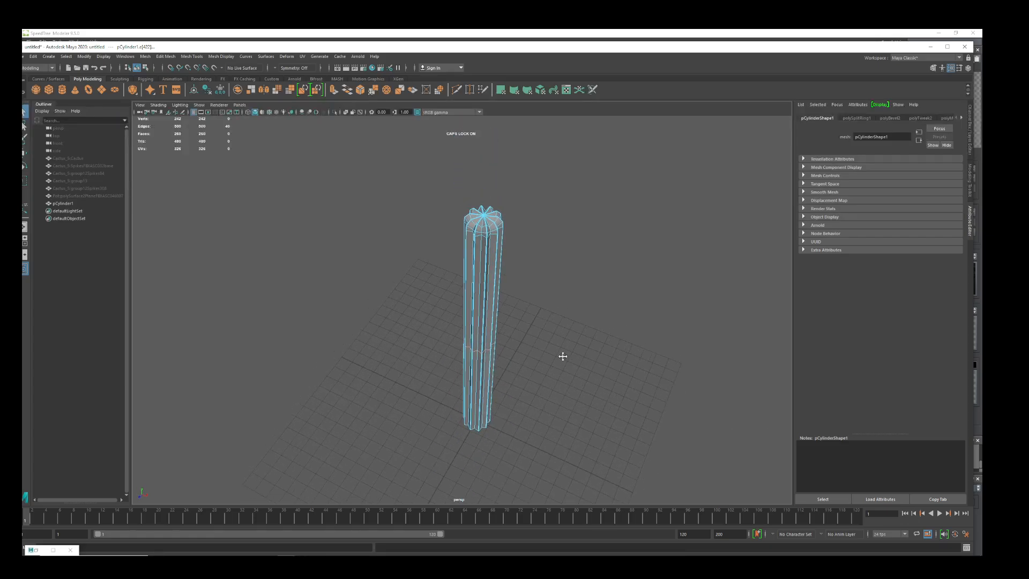
pyautogui.scroll(5, 561, 377)
pyautogui.keyDown('alt'); pyautogui.moveTo(563, 356); pyautogui.dragTo(485, 328, button='middle'); pyautogui.keyUp('alt')
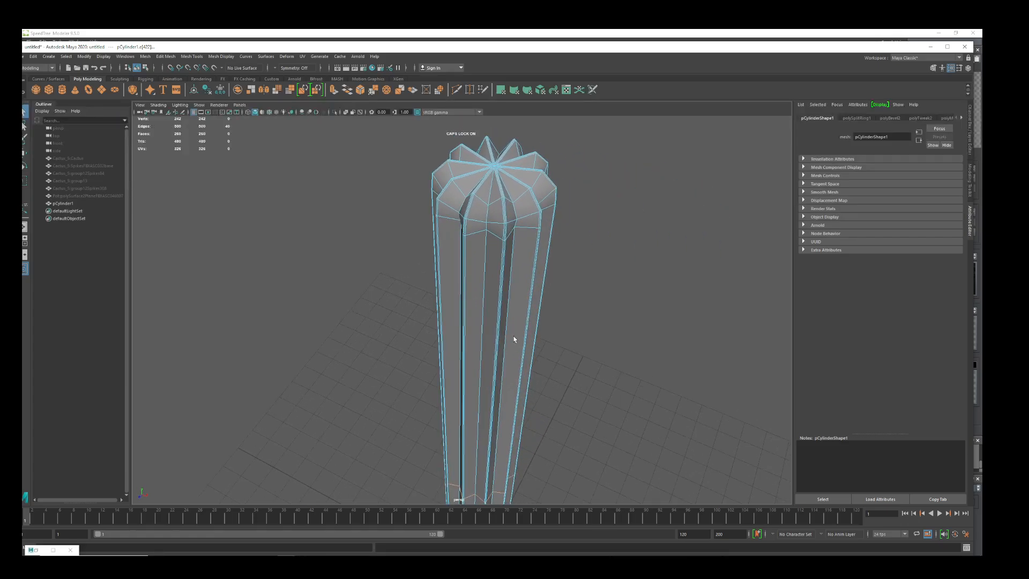
pyautogui.click(474, 313)
pyautogui.keyDown('shift'); pyautogui.moveTo(480, 312); pyautogui.dragTo(507, 335, button='right'); pyautogui.keyUp('shift')
pyautogui.click(465, 283)
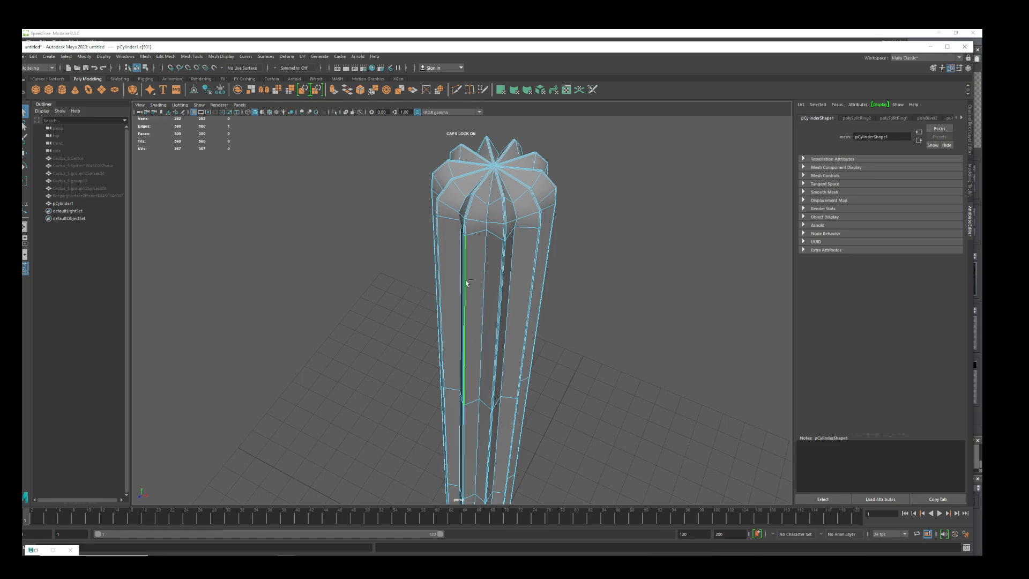
pyautogui.keyDown('shift'); pyautogui.moveTo(466, 281); pyautogui.dragTo(472, 301, button='right'); pyautogui.keyUp('shift')
# - Insert a horizontal edge loop in the lower half of the cactus body
pyautogui.keyDown('alt'); pyautogui.moveTo(602, 406); pyautogui.dragTo(486, 349); pyautogui.keyUp('alt')
pyautogui.click(482, 384)
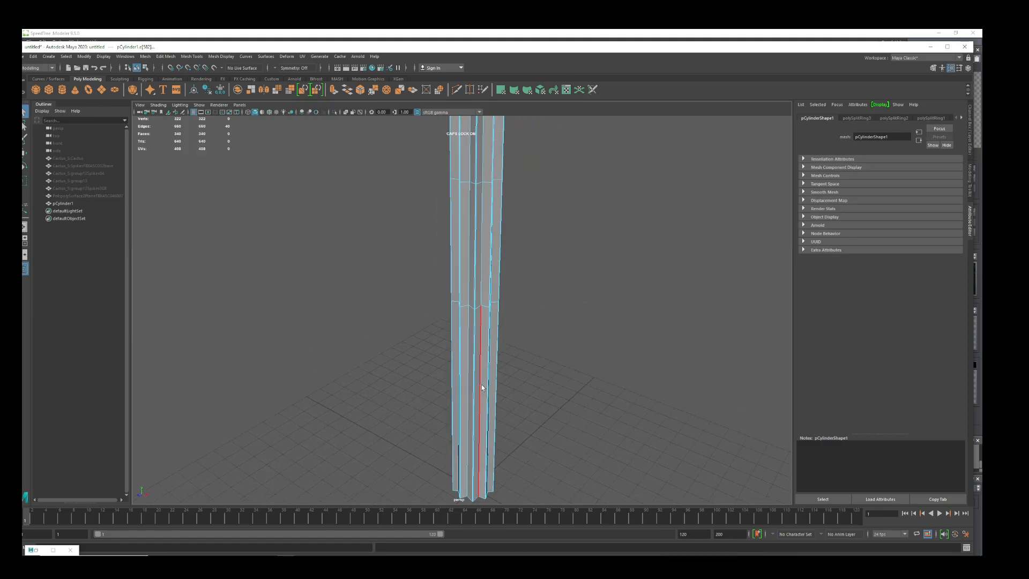
pyautogui.keyDown('shift'); pyautogui.moveTo(481, 385); pyautogui.dragTo(495, 409, button='right'); pyautogui.keyUp('shift')
# - Scale the two uppermost horizontal vertex rings of the body slightly outward to make the cactus bulge
pyautogui.keyDown('alt'); pyautogui.moveTo(536, 356); pyautogui.dragTo(498, 252); pyautogui.keyUp('alt')
pyautogui.moveTo(495, 246); pyautogui.dragTo(460, 247, button='right')
pyautogui.keyDown('alt'); pyautogui.moveTo(396, 227); pyautogui.dragTo(540, 341); pyautogui.keyUp('alt')
pyautogui.moveTo(402, 253); pyautogui.dragTo(560, 320)
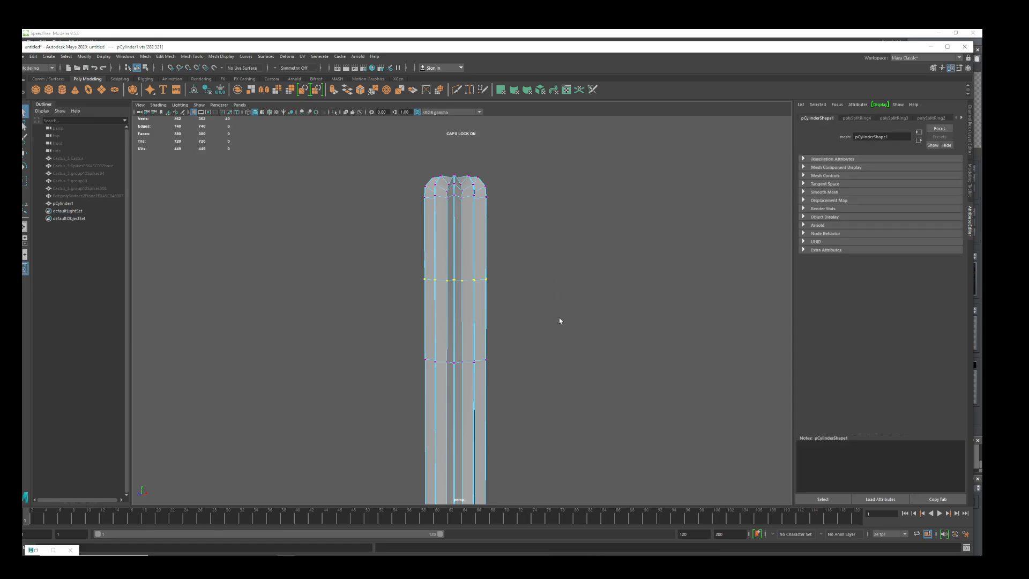
pyautogui.press('w')
pyautogui.moveTo(458, 281); pyautogui.dragTo(462, 280)
pyautogui.moveTo(399, 317); pyautogui.dragTo(584, 434)
pyautogui.moveTo(432, 354); pyautogui.dragTo(422, 356)
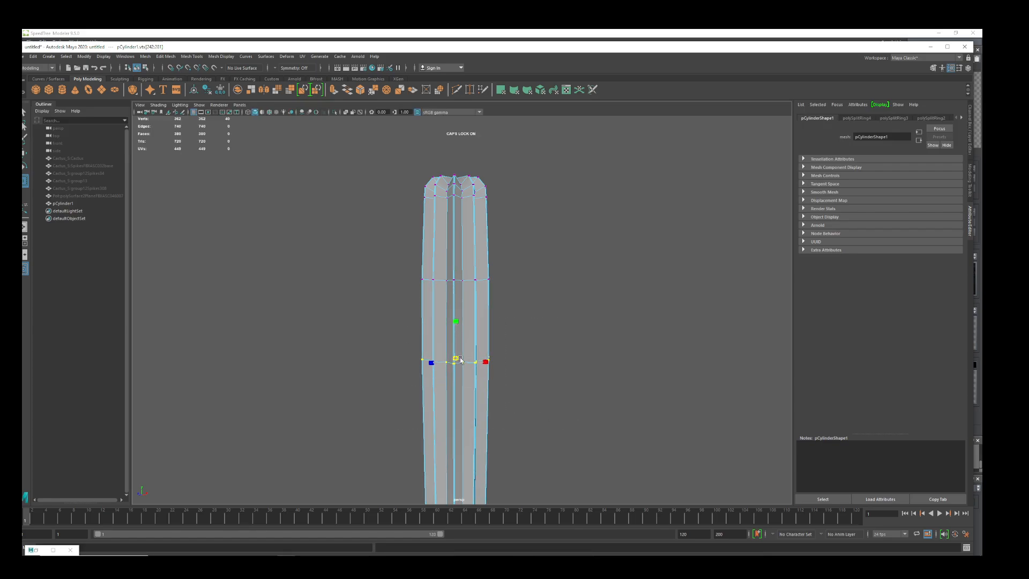
# - Scale the mid-height vertex ring and the lower vertex ring of the ribbed body slightly outward to continue the bulge
pyautogui.scroll(-3, 537, 392)
pyautogui.keyDown('alt'); pyautogui.moveTo(565, 405); pyautogui.dragTo(584, 292, button='middle'); pyautogui.keyUp('alt')
pyautogui.moveTo(423, 310); pyautogui.dragTo(529, 374)
pyautogui.moveTo(476, 342); pyautogui.dragTo(479, 342)
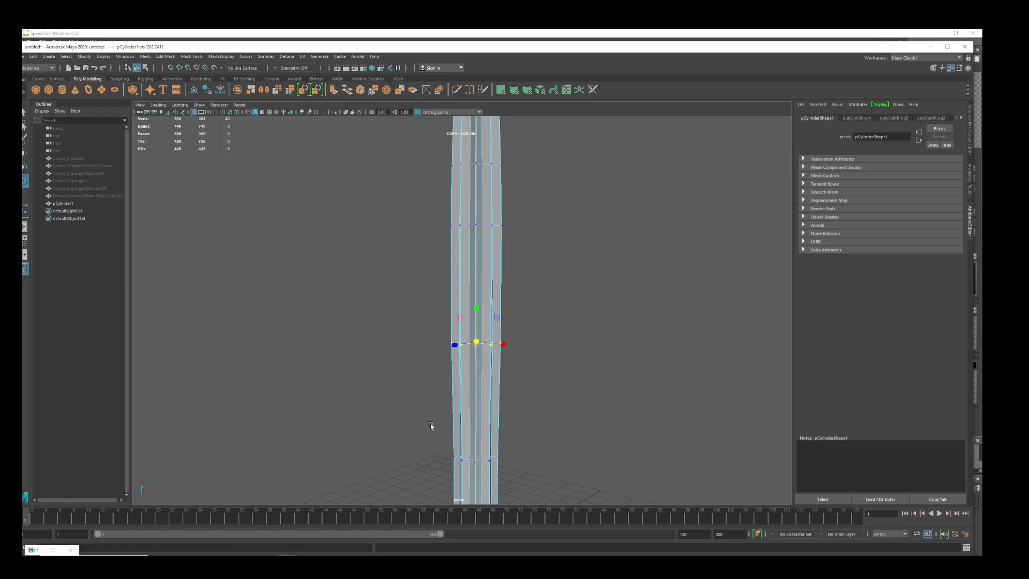
pyautogui.moveTo(427, 421); pyautogui.dragTo(593, 464)
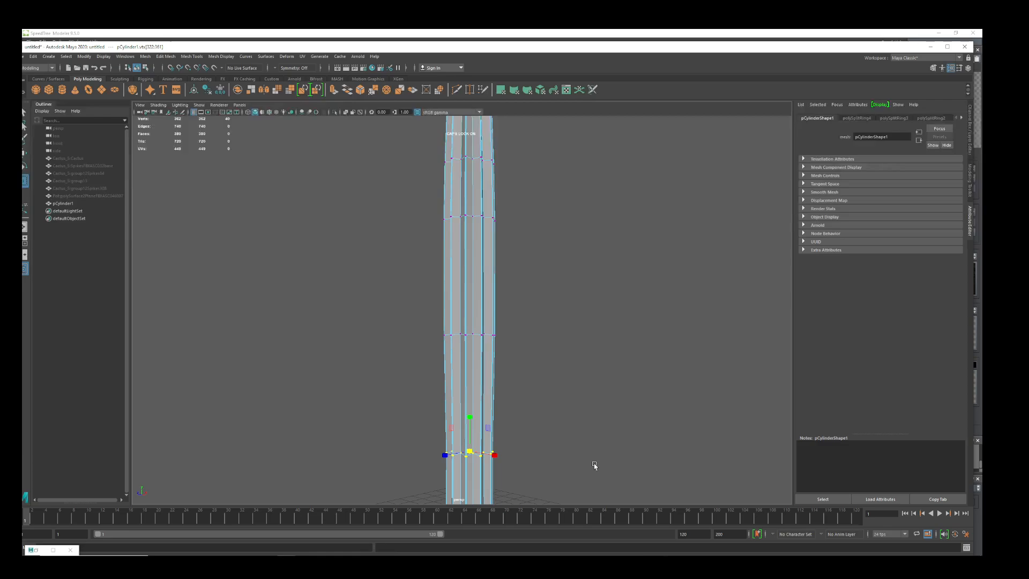
pyautogui.moveTo(473, 452); pyautogui.dragTo(477, 452)
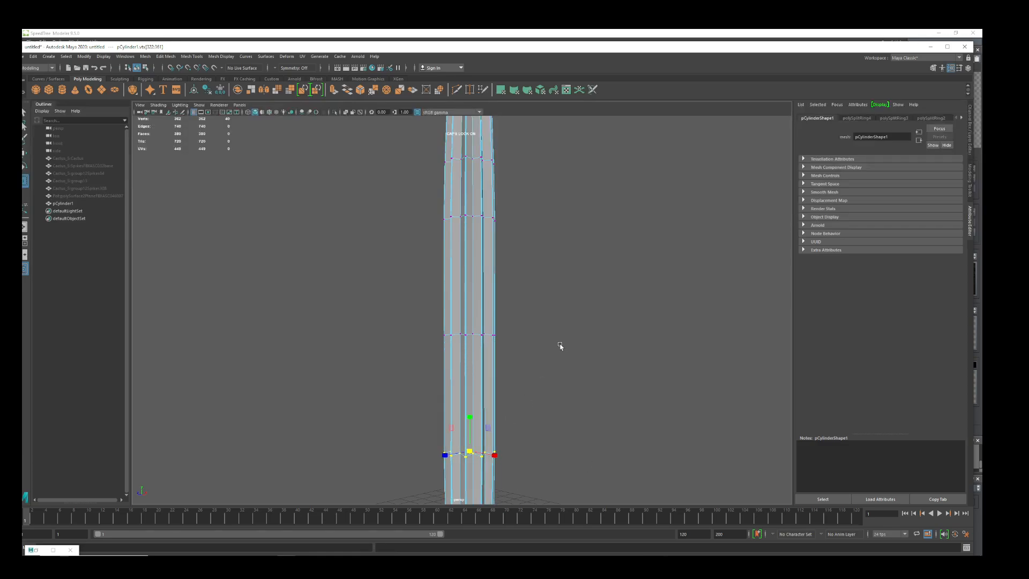
# - Examine the body's ribs and bulging silhouette close up, from a distance and from different angles
pyautogui.scroll(-3, 562, 354)
pyautogui.keyDown('alt'); pyautogui.moveTo(563, 355); pyautogui.dragTo(571, 398, button='middle'); pyautogui.keyUp('alt')
pyautogui.scroll(5, 482, 299)
pyautogui.keyDown('alt'); pyautogui.moveTo(482, 297); pyautogui.dragTo(530, 363); pyautogui.keyUp('alt')
pyautogui.scroll(4, 487, 331)
pyautogui.scroll(-5, 502, 327)
pyautogui.scroll(5, 486, 335)
pyautogui.scroll(-4, 455, 351)
pyautogui.scroll(4, 452, 350)
pyautogui.keyDown('alt'); pyautogui.moveTo(464, 265); pyautogui.dragTo(483, 319); pyautogui.keyUp('alt')
pyautogui.scroll(4, 485, 358)
pyautogui.scroll(-5, 485, 313)
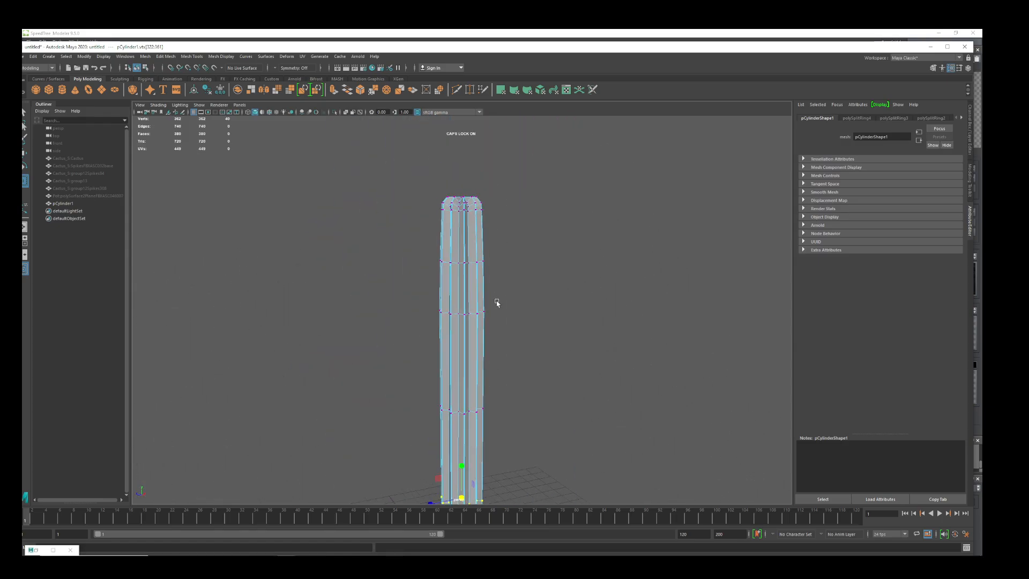
# - Return to object mode and briefly show the reference cactus's spike base mesh, hiding it again
pyautogui.moveTo(466, 262); pyautogui.dragTo(500, 251, button='right')
pyautogui.click(511, 277)
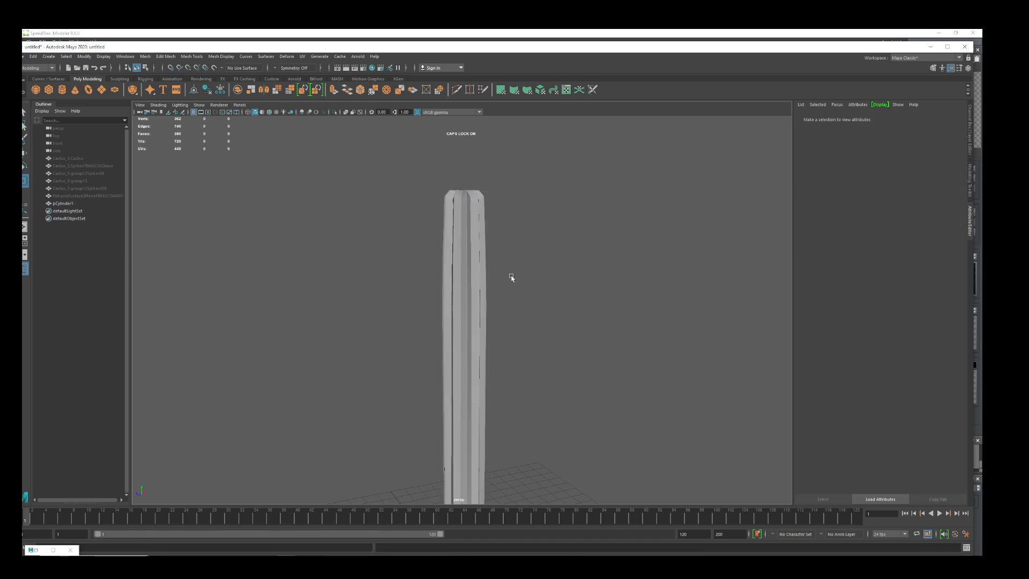
pyautogui.click(72, 166)
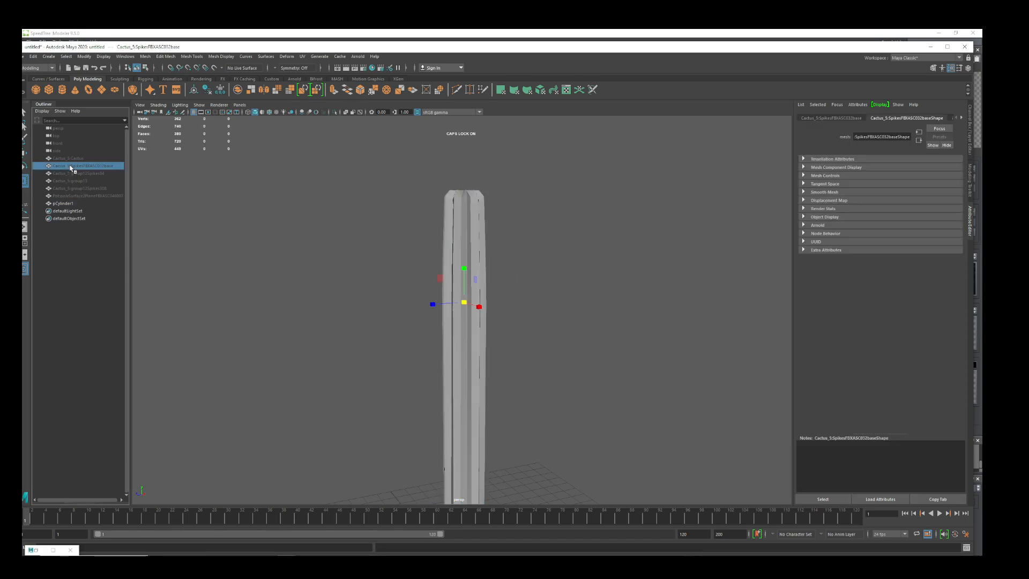
pyautogui.press('h')
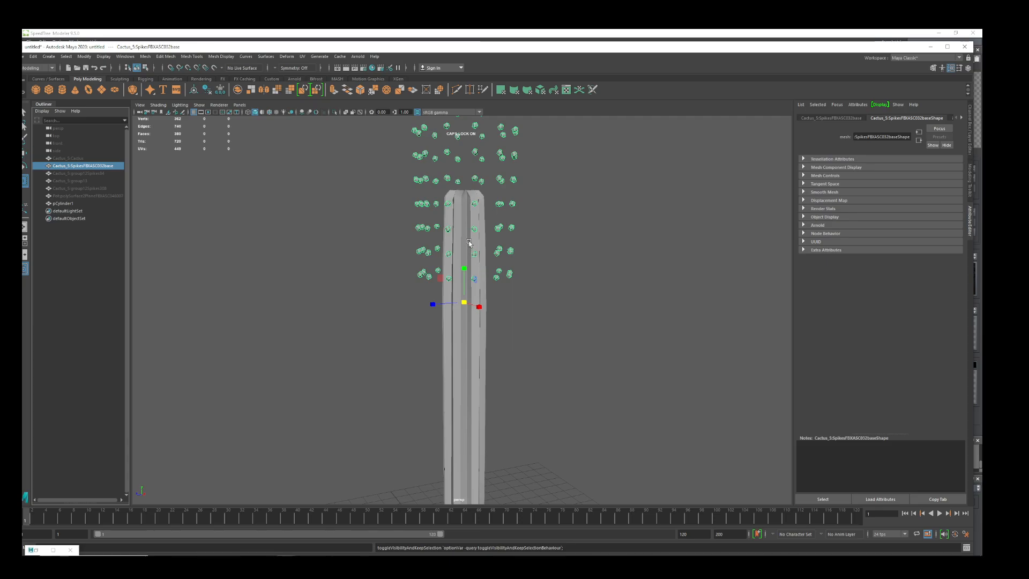
pyautogui.press('h')
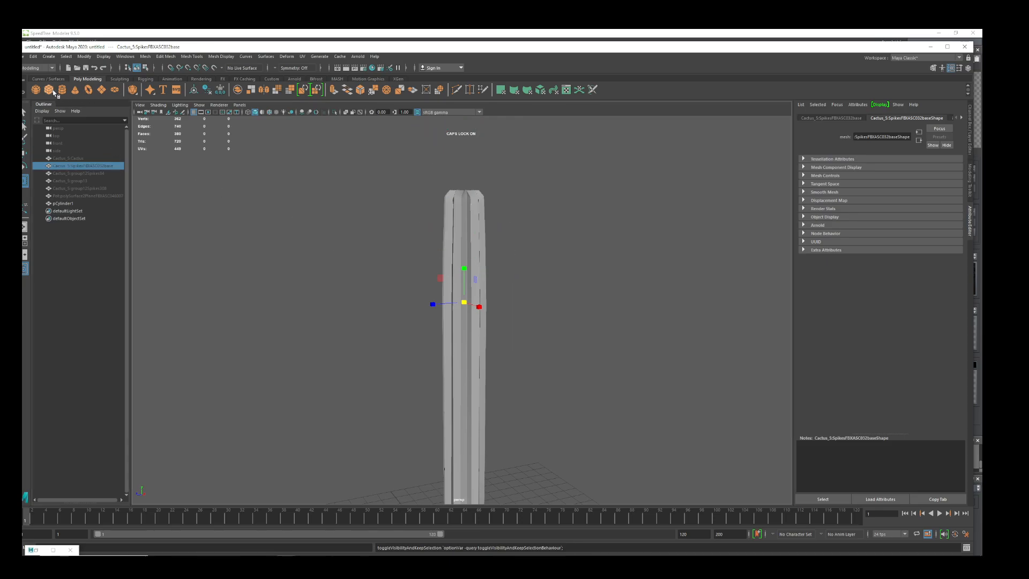
# - Create a polygon sphere at the origin for the spike base
pyautogui.click(36, 90)
pyautogui.keyDown('alt'); pyautogui.moveTo(613, 360); pyautogui.dragTo(552, 275); pyautogui.keyUp('alt')
# - Rename the cactus body cylinder as C_Body and hide it
pyautogui.click(453, 284)
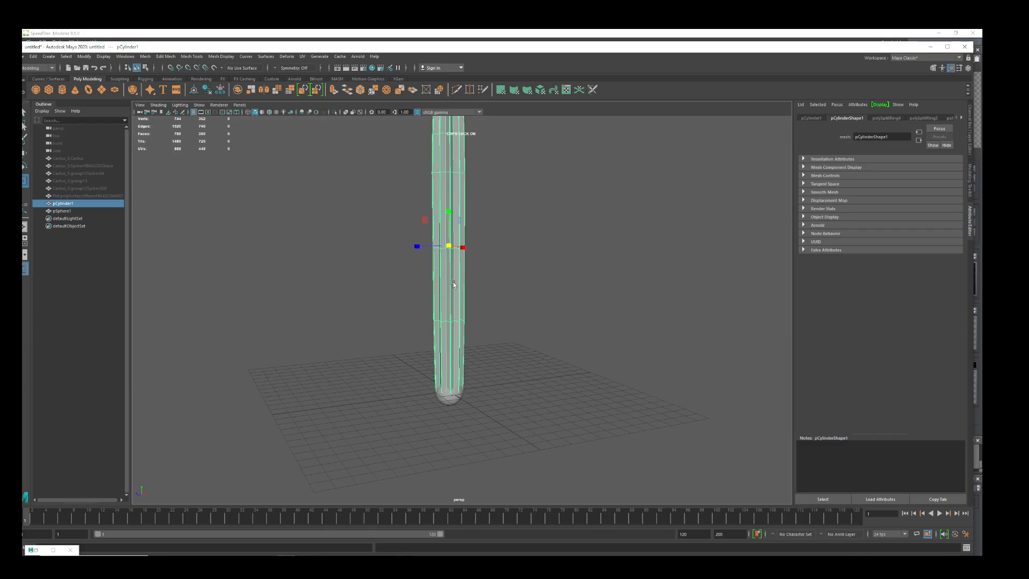
pyautogui.press('h')
pyautogui.press('h')
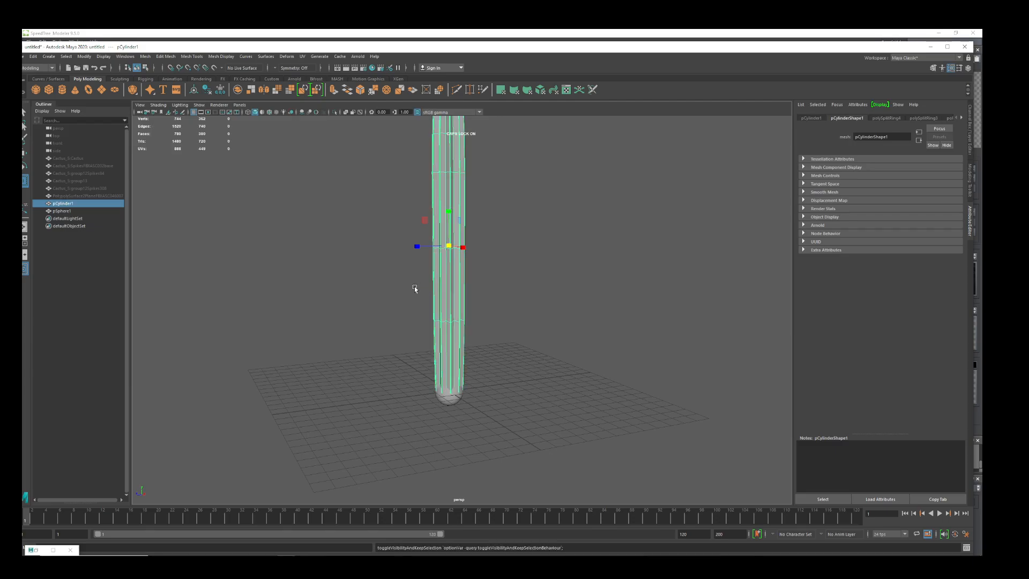
pyautogui.doubleClick(76, 204)
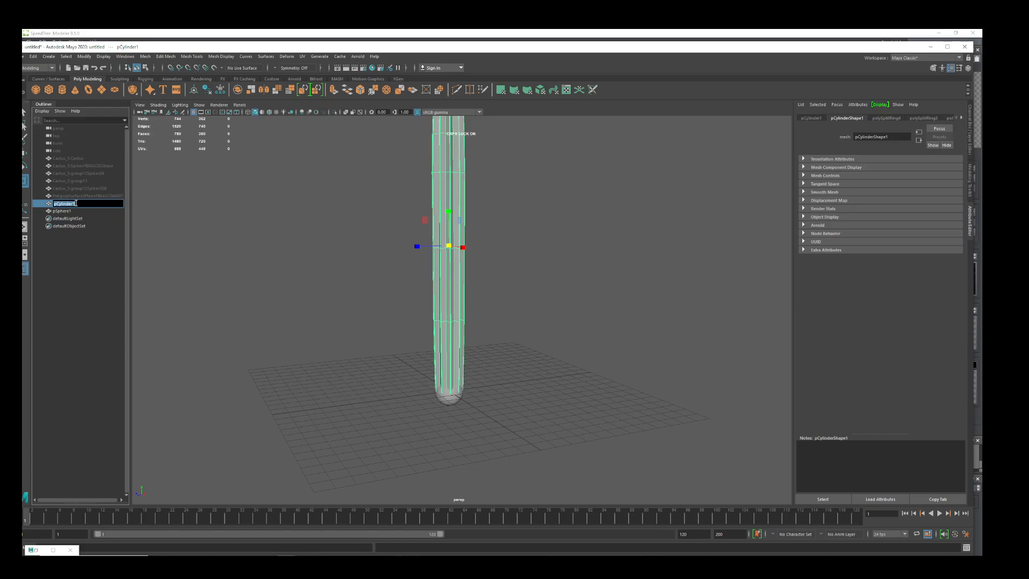
pyautogui.write('c')
pyautogui.click(484, 291)
pyautogui.click(448, 301)
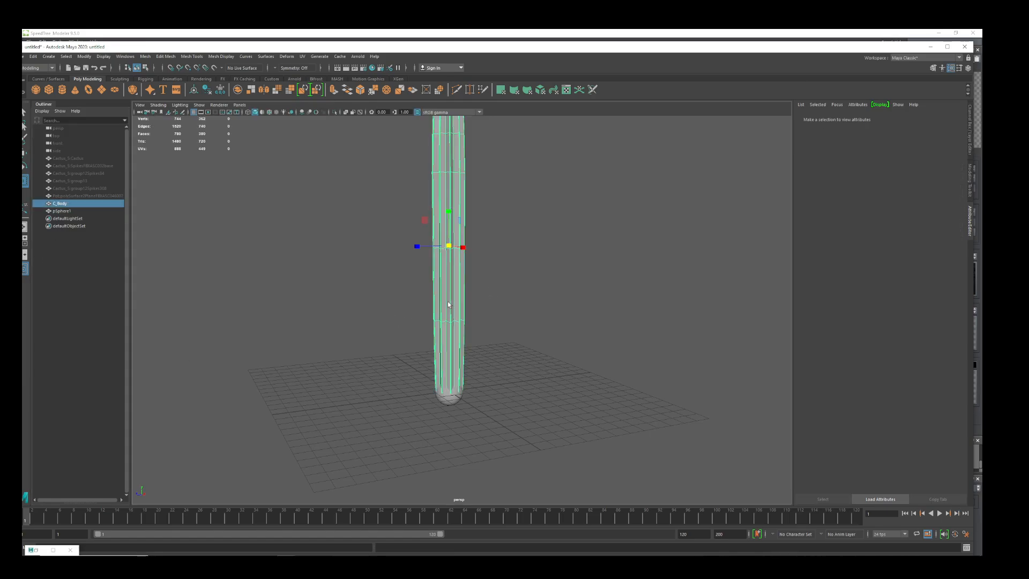
pyautogui.hotkey('ctrl', 'h')
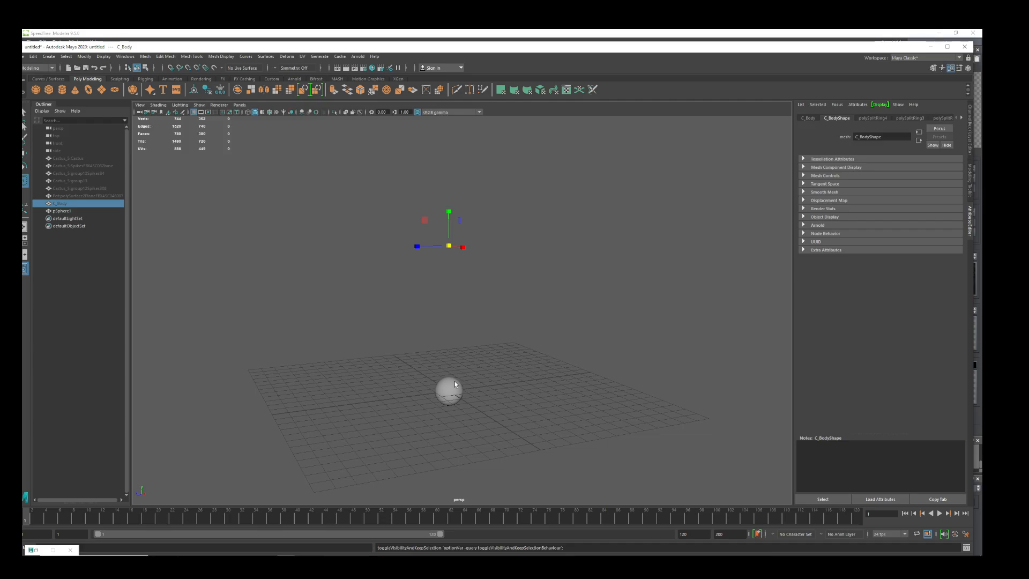
# - Set the sphere's axis subdivisions to 8 and its height subdivisions to 8
pyautogui.click(452, 386)
pyautogui.scroll(4, 493, 429)
pyautogui.keyDown('alt'); pyautogui.moveTo(494, 427); pyautogui.dragTo(518, 236, button='middle'); pyautogui.keyUp('alt')
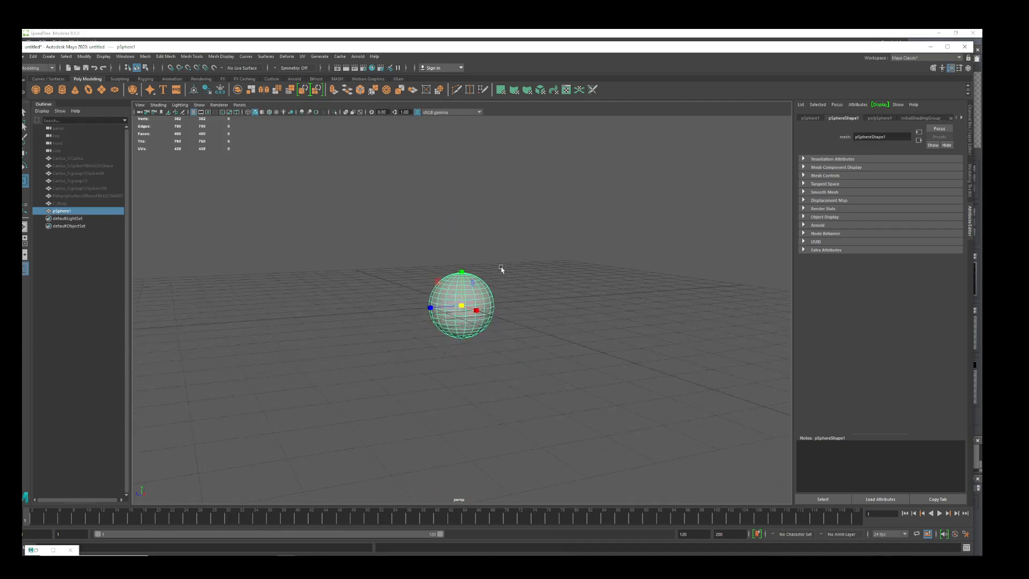
pyautogui.keyDown('alt'); pyautogui.moveTo(501, 269); pyautogui.dragTo(551, 293, button='right'); pyautogui.keyUp('alt')
pyautogui.keyDown('alt'); pyautogui.moveTo(551, 294); pyautogui.dragTo(531, 291, button='middle'); pyautogui.keyUp('alt')
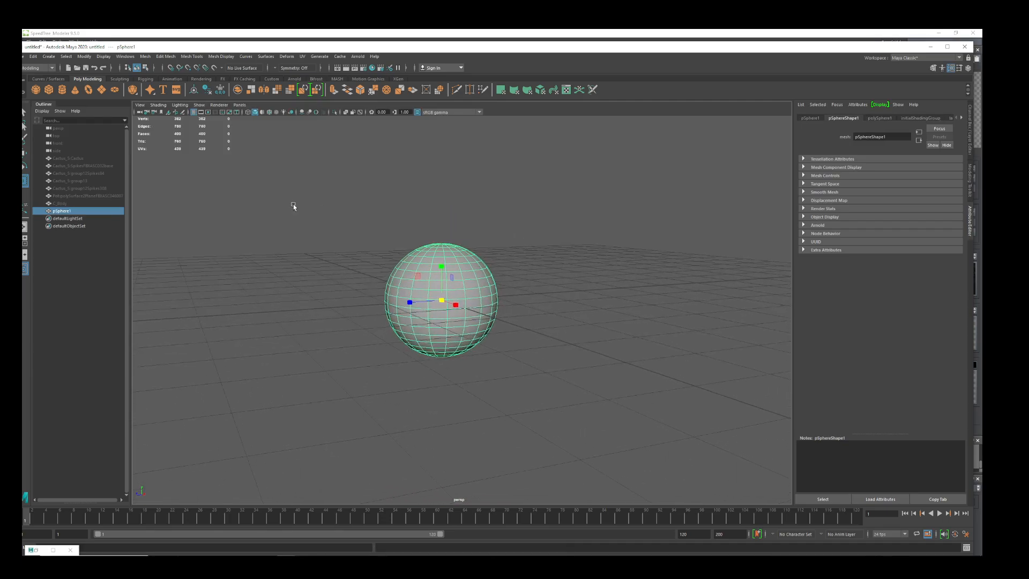
pyautogui.click(880, 118)
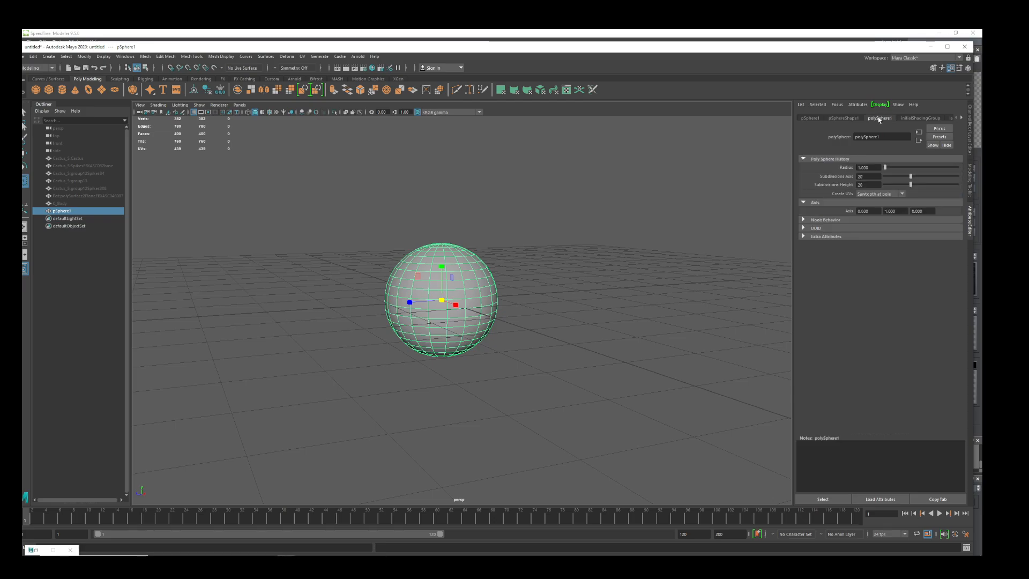
pyautogui.moveTo(910, 179); pyautogui.dragTo(895, 177)
pyautogui.click(869, 178)
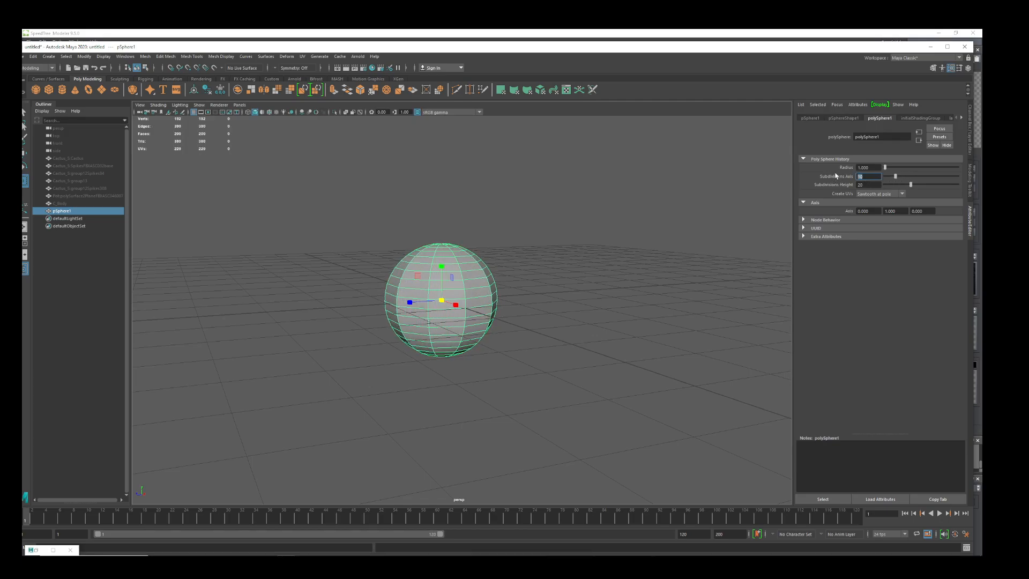
pyautogui.press('Tab')
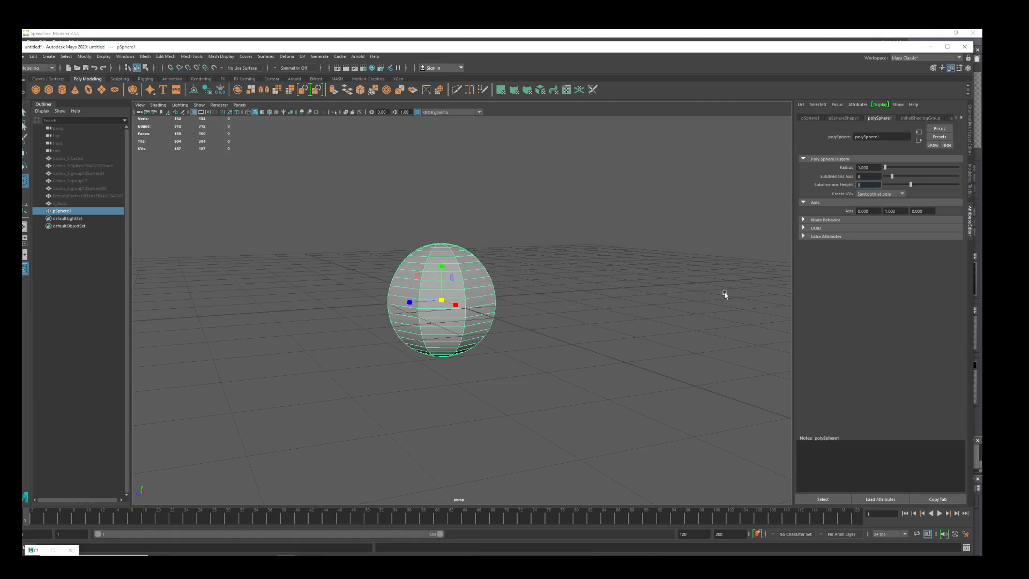
pyautogui.press('Return')
pyautogui.click(579, 297)
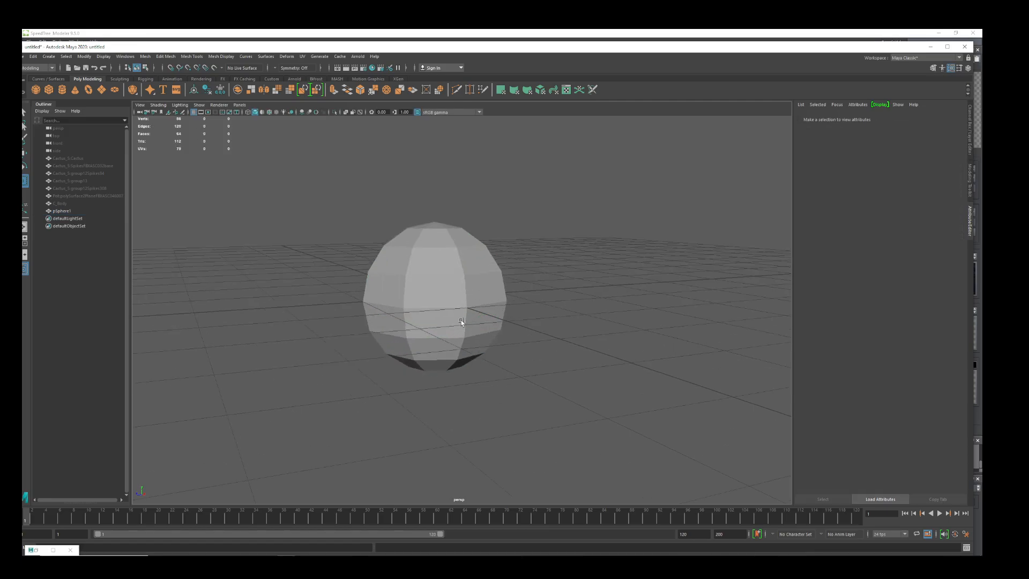
# - Duplicate the low-poly sphere and hide the copy
pyautogui.click(460, 274)
pyautogui.keyDown('alt'); pyautogui.moveTo(481, 304); pyautogui.dragTo(510, 308); pyautogui.keyUp('alt')
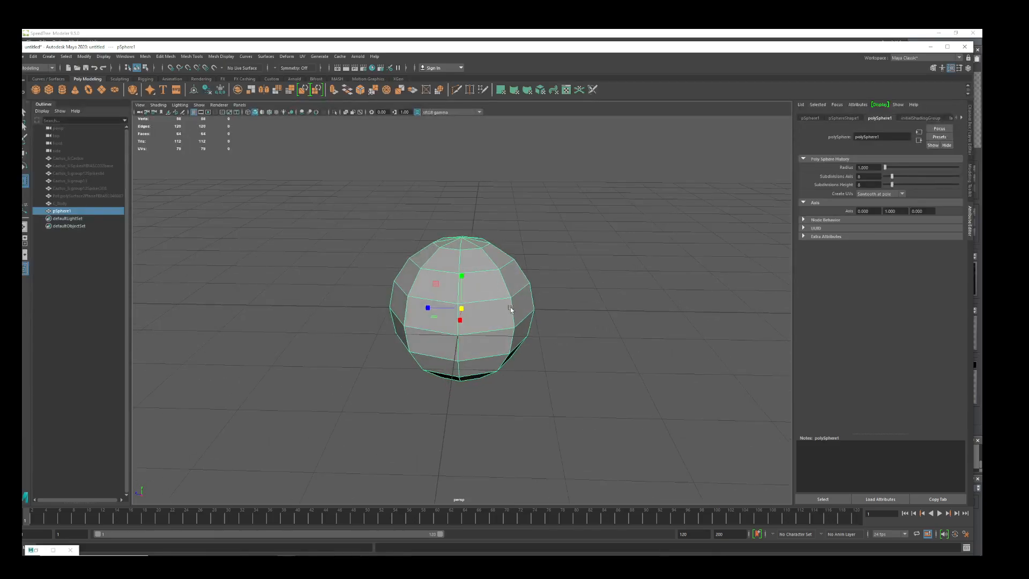
pyautogui.hotkey('ctrl', 'h')
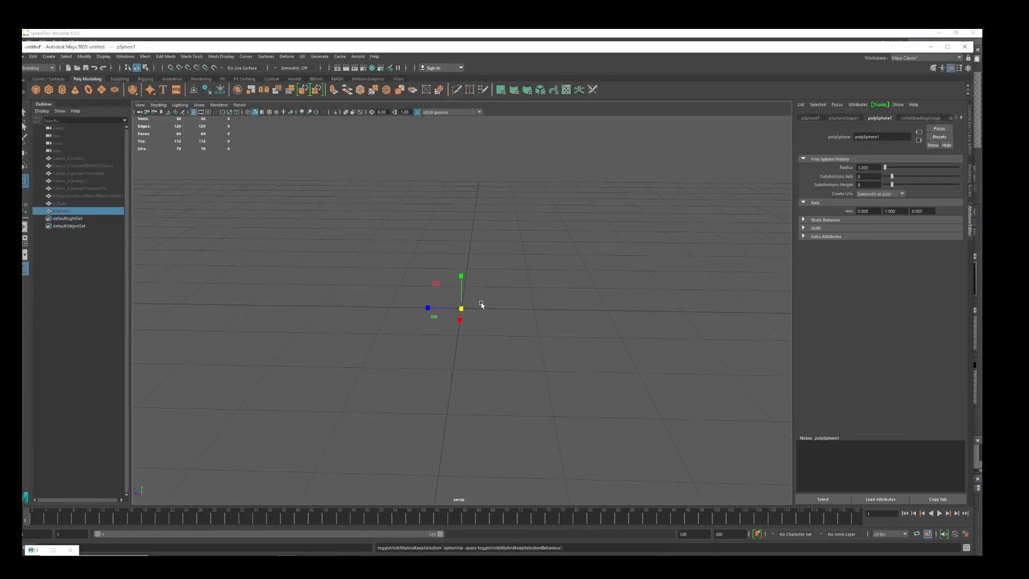
pyautogui.hotkey('ctrl', 'h')
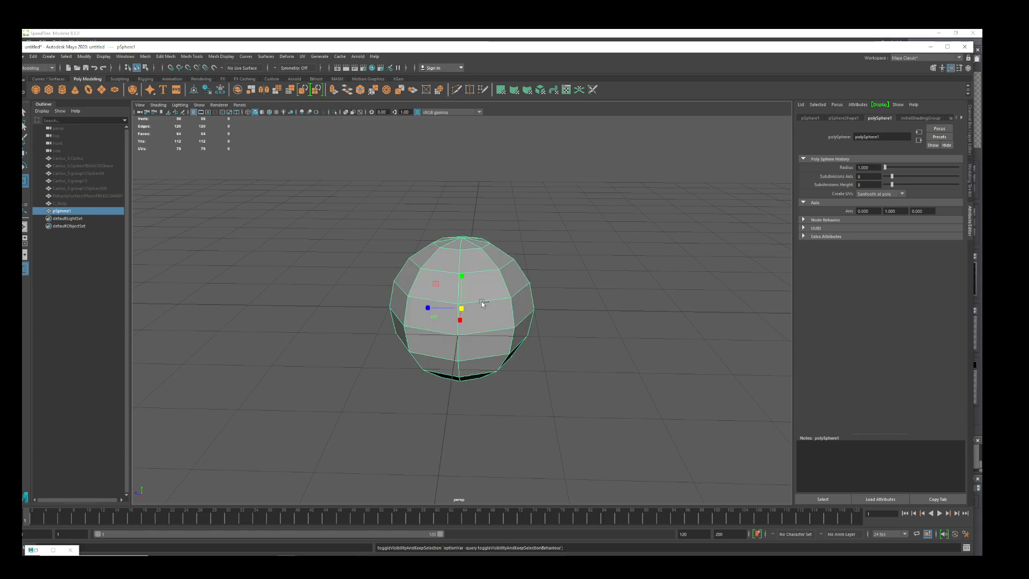
pyautogui.hotkey('ctrl', 'd')
pyautogui.hotkey('ctrl', 'h')
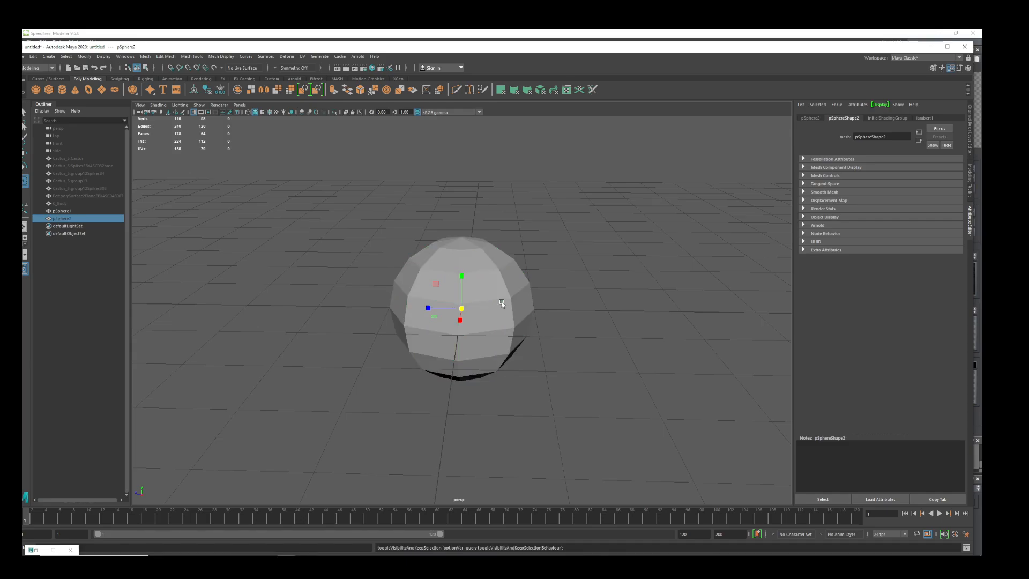
# - Select four alternating faces around the third face ring from the top of the original sphere
pyautogui.click(501, 301)
pyautogui.press('f')
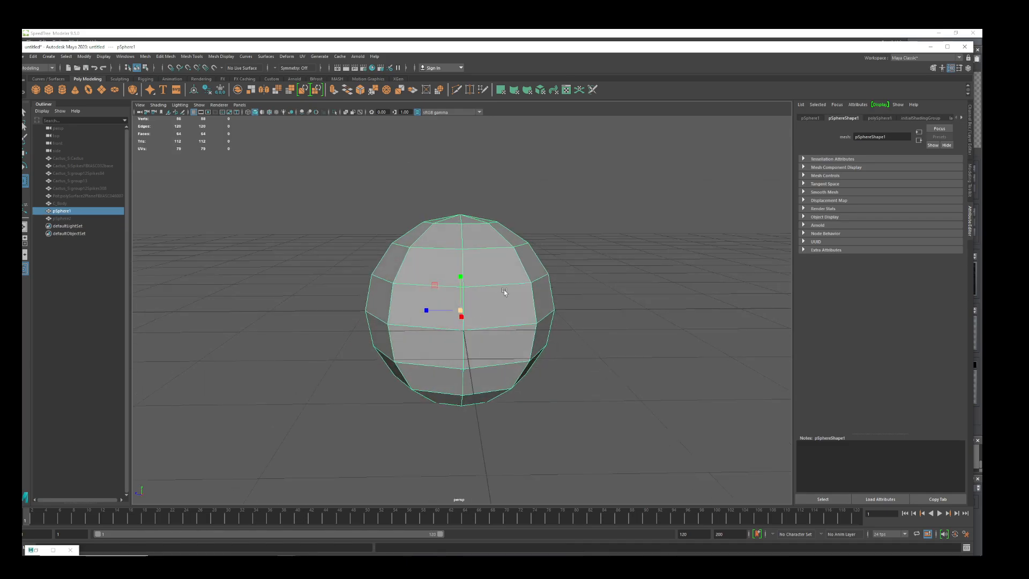
pyautogui.keyDown('alt'); pyautogui.moveTo(522, 282); pyautogui.dragTo(485, 280); pyautogui.keyUp('alt')
pyautogui.moveTo(485, 279); pyautogui.dragTo(484, 278, button='right')
pyautogui.click(483, 278)
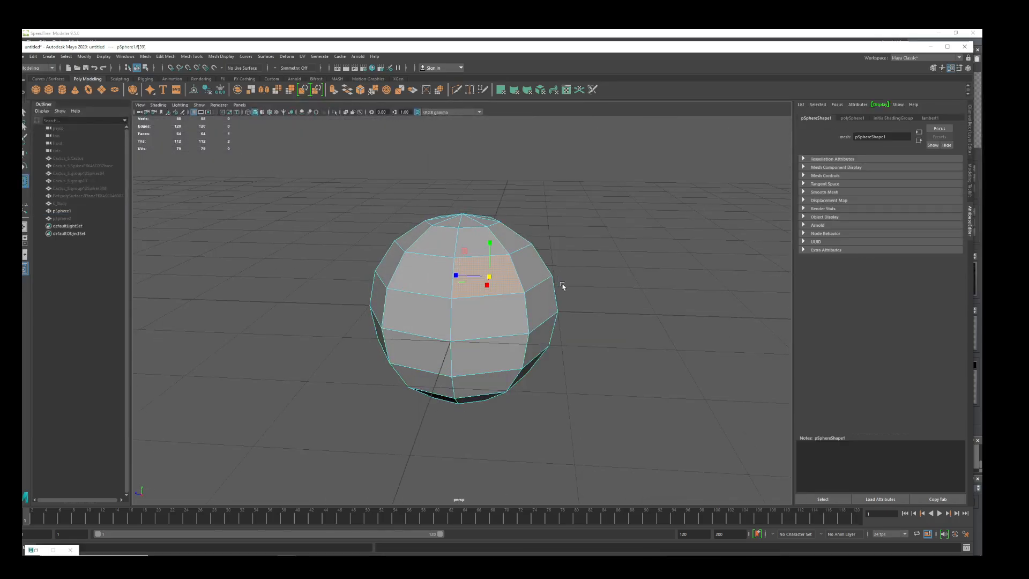
pyautogui.keyDown('alt'); pyautogui.moveTo(563, 286); pyautogui.dragTo(526, 313); pyautogui.keyUp('alt')
pyautogui.keyDown('shift'); pyautogui.click(545, 303); pyautogui.keyUp('shift')
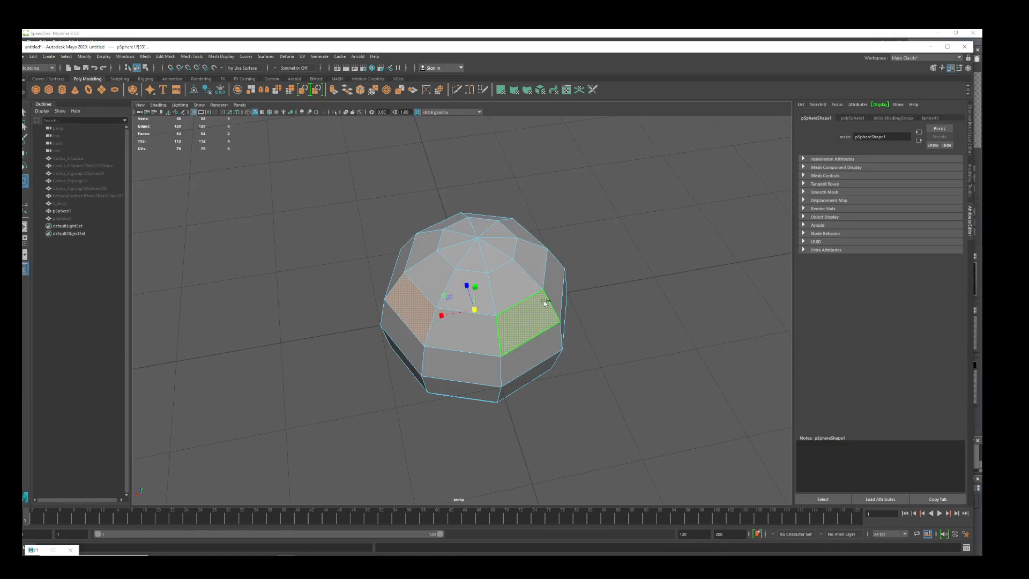
pyautogui.keyDown('alt'); pyautogui.moveTo(635, 261); pyautogui.dragTo(514, 317); pyautogui.keyUp('alt')
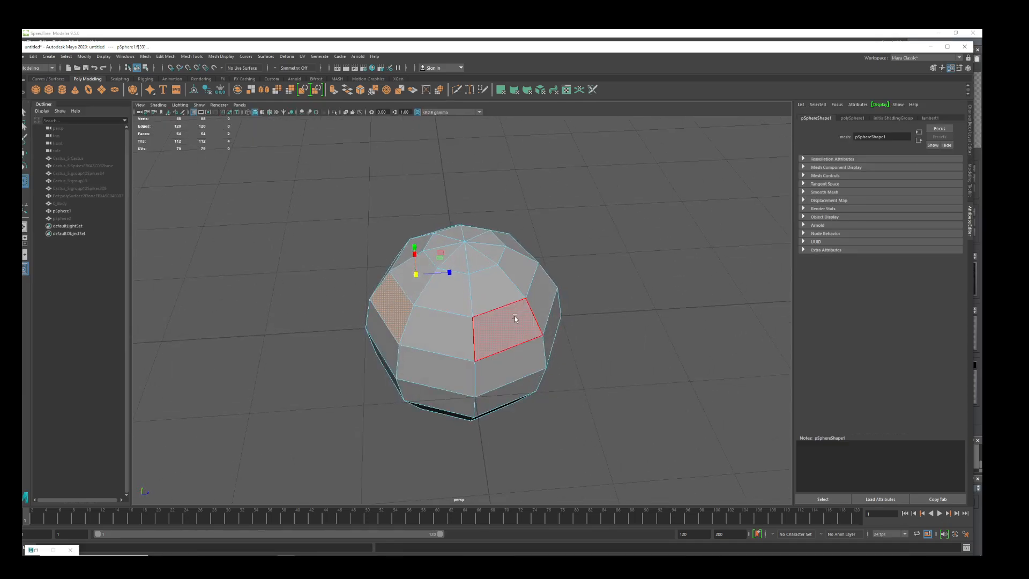
pyautogui.keyDown('shift'); pyautogui.click(519, 319); pyautogui.keyUp('shift')
pyautogui.keyDown('alt'); pyautogui.moveTo(617, 304); pyautogui.dragTo(540, 315); pyautogui.keyUp('alt')
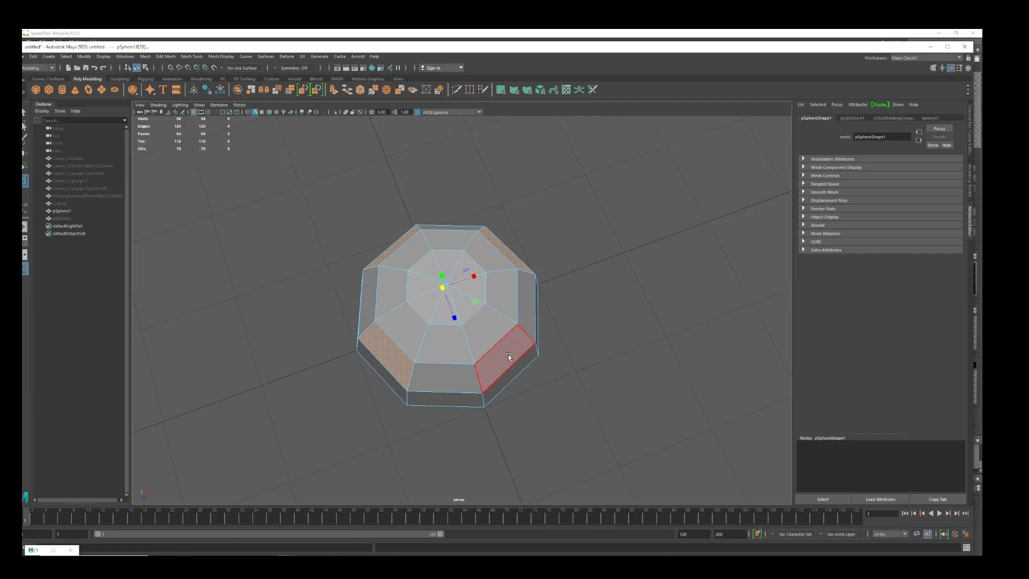
pyautogui.keyDown('shift'); pyautogui.click(505, 356); pyautogui.keyUp('shift')
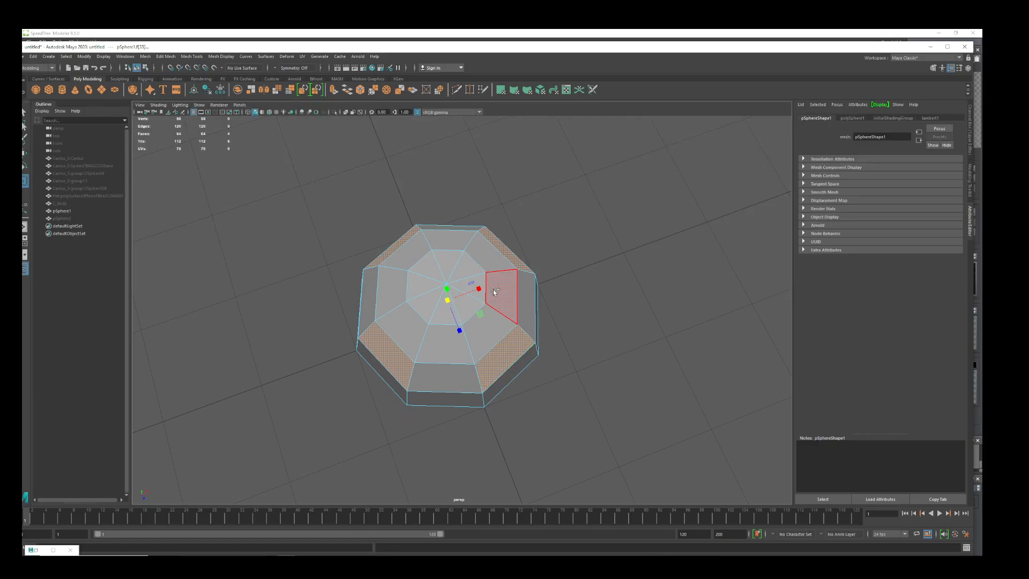
# - Add the eight triangular faces of the sphere's top cap to the face selection
pyautogui.keyDown('shift'); pyautogui.click(470, 302); pyautogui.keyUp('shift')
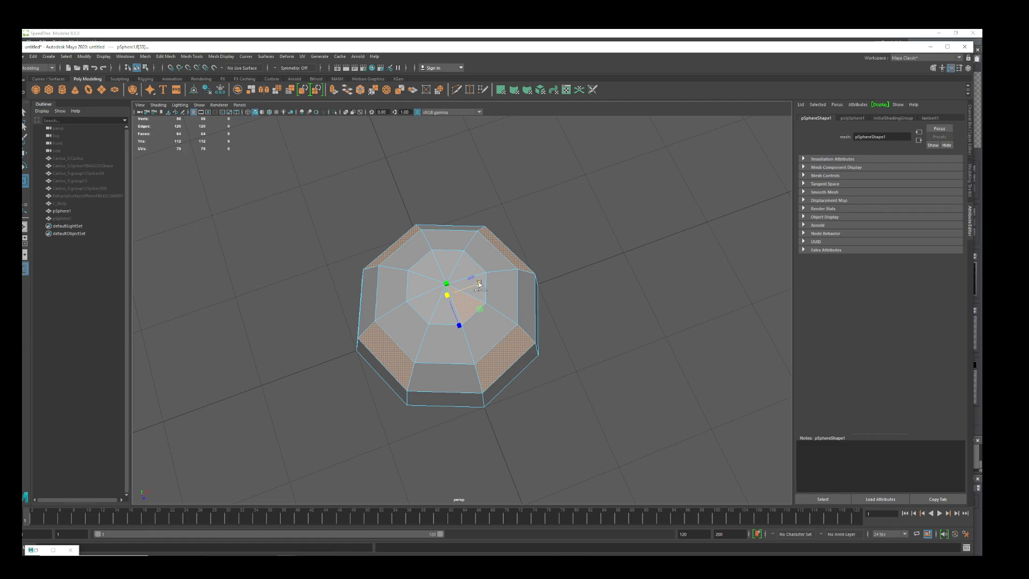
pyautogui.press('q')
pyautogui.keyDown('shift'); pyautogui.click(478, 293); pyautogui.keyUp('shift')
pyautogui.keyDown('shift'); pyautogui.click(467, 271); pyautogui.keyUp('shift')
pyautogui.keyDown('shift'); pyautogui.click(448, 262); pyautogui.keyUp('shift')
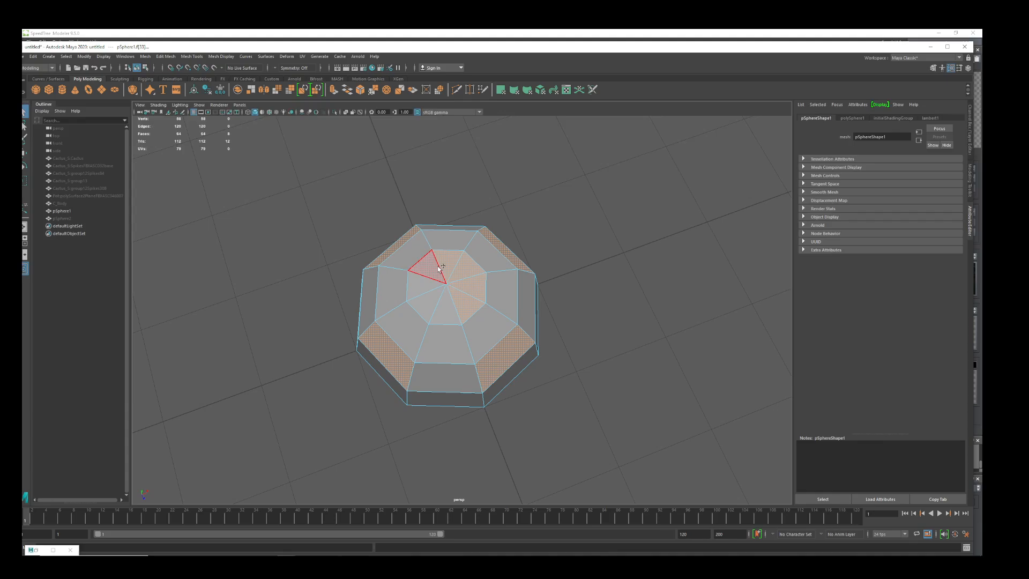
pyautogui.keyDown('shift'); pyautogui.click(429, 268); pyautogui.keyUp('shift')
pyautogui.keyDown('shift'); pyautogui.click(421, 286); pyautogui.keyUp('shift')
pyautogui.keyDown('shift'); pyautogui.click(430, 298); pyautogui.keyUp('shift')
pyautogui.keyDown('shift'); pyautogui.click(441, 303); pyautogui.keyUp('shift')
pyautogui.moveTo(480, 305)
pyautogui.keyDown('alt'); pyautogui.mouseDown()
pyautogui.moveTo(472, 314)
pyautogui.moveTo(475, 288)
pyautogui.mouseUp(); pyautogui.keyUp('alt')
pyautogui.scroll(3, 475, 289)
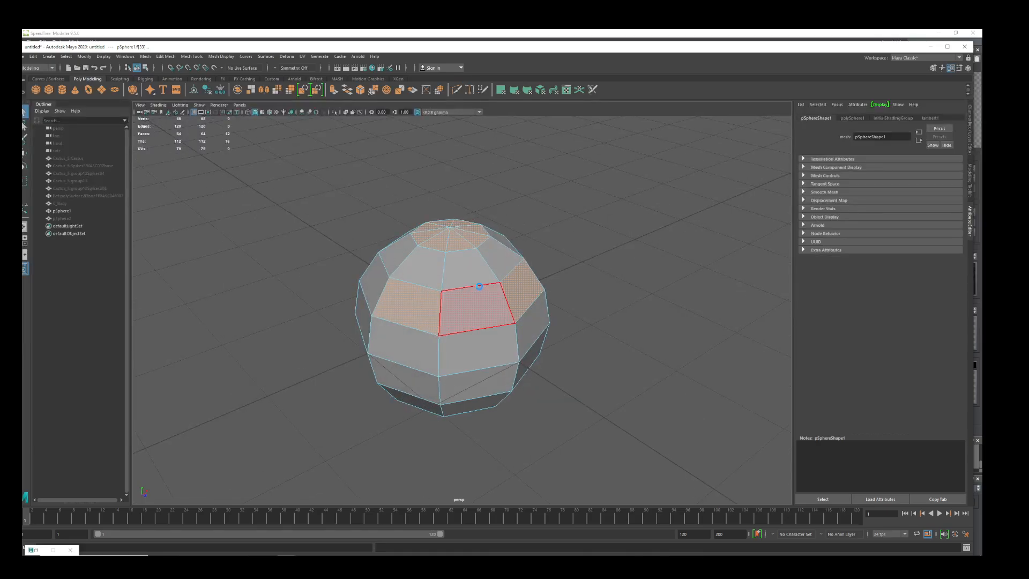
# - Extrude the selected side faces and top cap outward by about 2.45 units to form long spikes
pyautogui.hotkey('ctrl', 'e')
pyautogui.moveTo(369, 242); pyautogui.dragTo(304, 159)
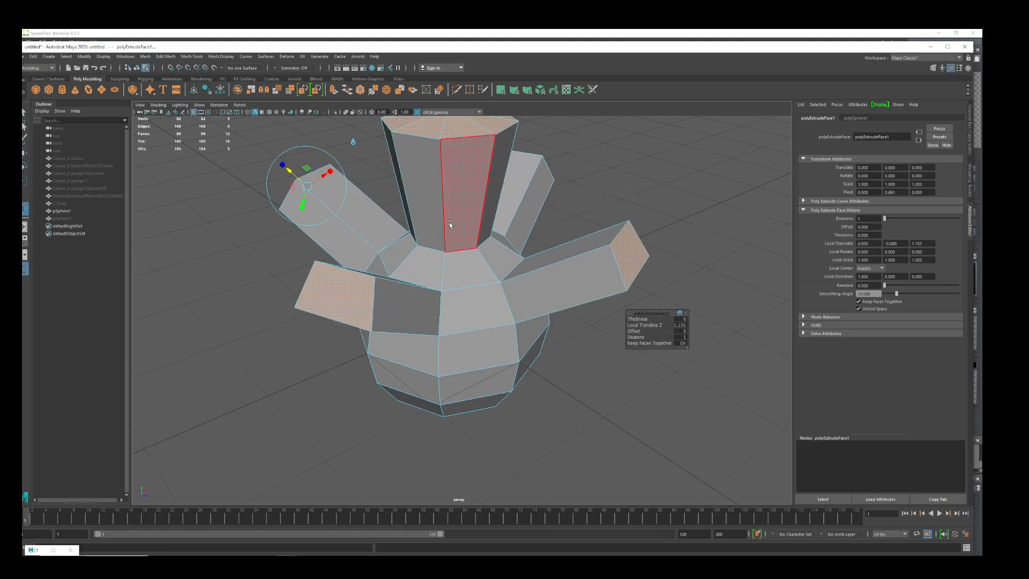
pyautogui.scroll(-5, 449, 222)
pyautogui.moveTo(376, 227); pyautogui.dragTo(304, 190)
pyautogui.scroll(-3, 460, 281)
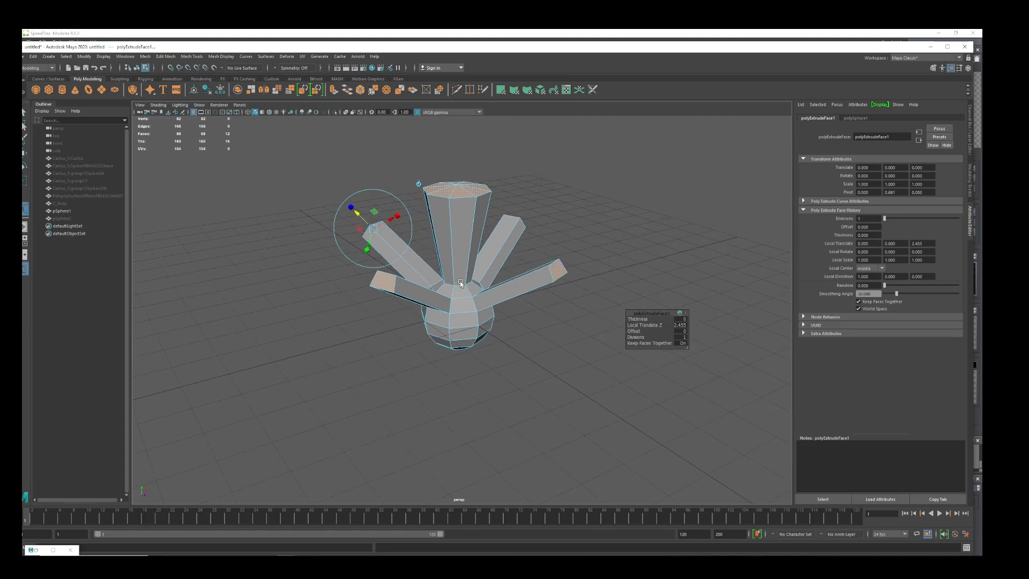
pyautogui.keyDown('alt'); pyautogui.moveTo(459, 281); pyautogui.dragTo(528, 286); pyautogui.keyUp('alt')
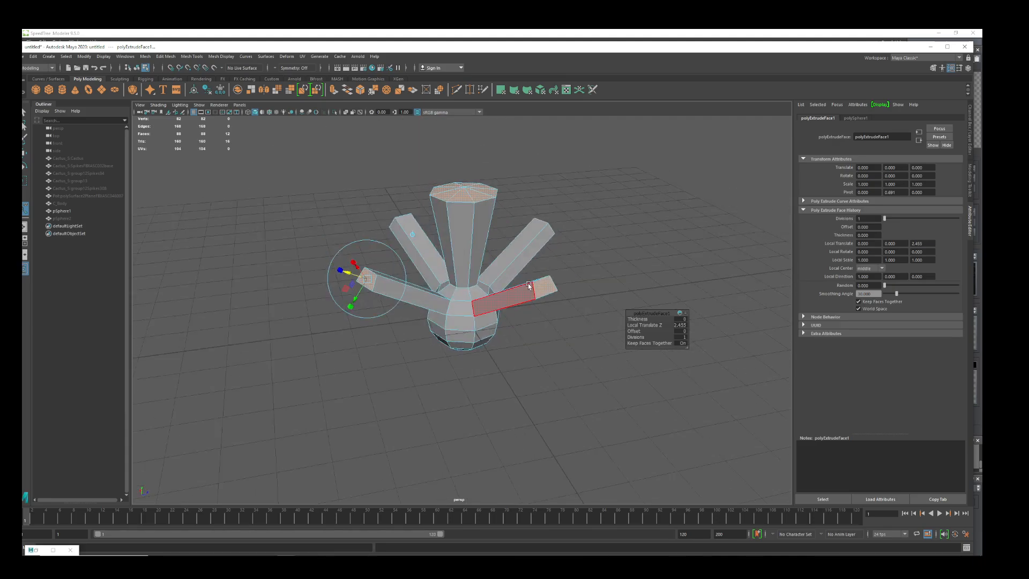
# - Taper the four side spikes and the central spike to narrow points by scaling their end vertices inward
pyautogui.press('w')
pyautogui.moveTo(466, 222)
pyautogui.mouseDown()
pyautogui.moveTo(423, 210)
pyautogui.moveTo(472, 227)
pyautogui.mouseUp()
pyautogui.moveTo(507, 277)
pyautogui.keyDown('alt'); pyautogui.mouseDown()
pyautogui.moveTo(579, 265)
pyautogui.moveTo(544, 282)
pyautogui.moveTo(518, 278)
pyautogui.mouseUp(); pyautogui.keyUp('alt')
pyautogui.moveTo(533, 234); pyautogui.dragTo(537, 211, button='right')
pyautogui.moveTo(541, 158)
pyautogui.mouseDown()
pyautogui.moveTo(593, 203)
pyautogui.moveTo(543, 178)
pyautogui.mouseUp()
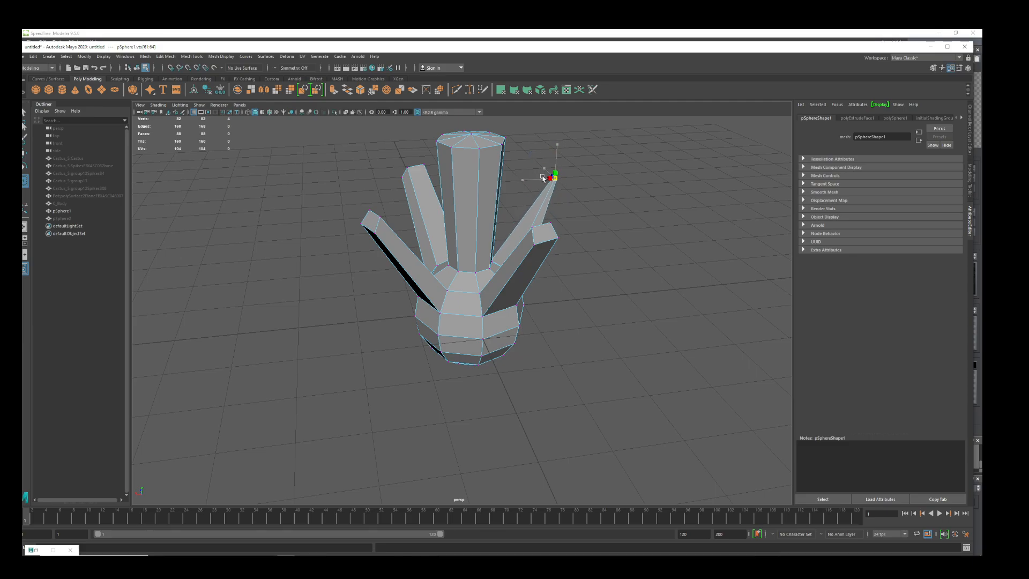
pyautogui.keyDown('alt'); pyautogui.moveTo(583, 254); pyautogui.dragTo(627, 281); pyautogui.keyUp('alt')
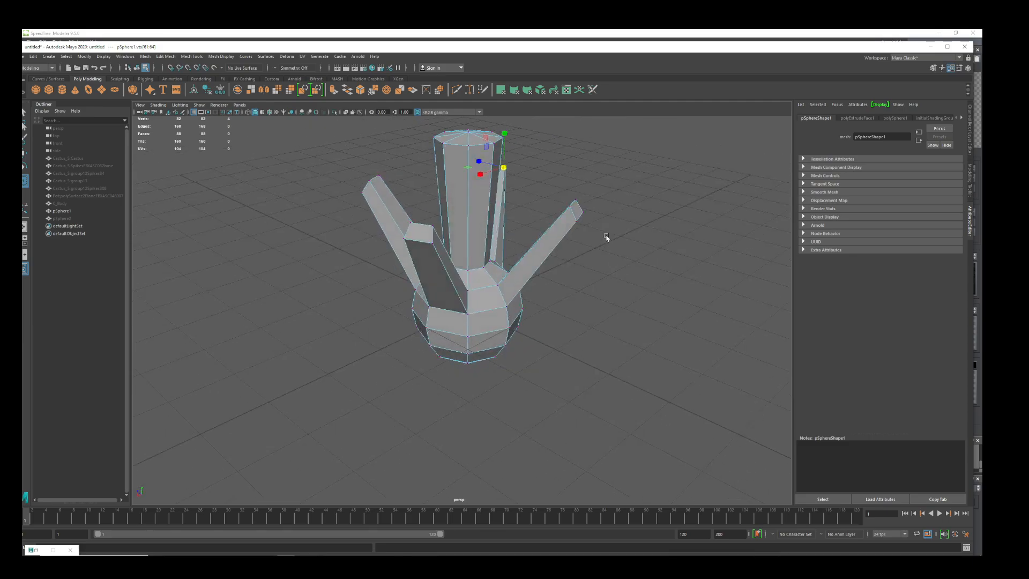
pyautogui.moveTo(611, 237); pyautogui.dragTo(566, 175)
pyautogui.moveTo(580, 213); pyautogui.dragTo(546, 156)
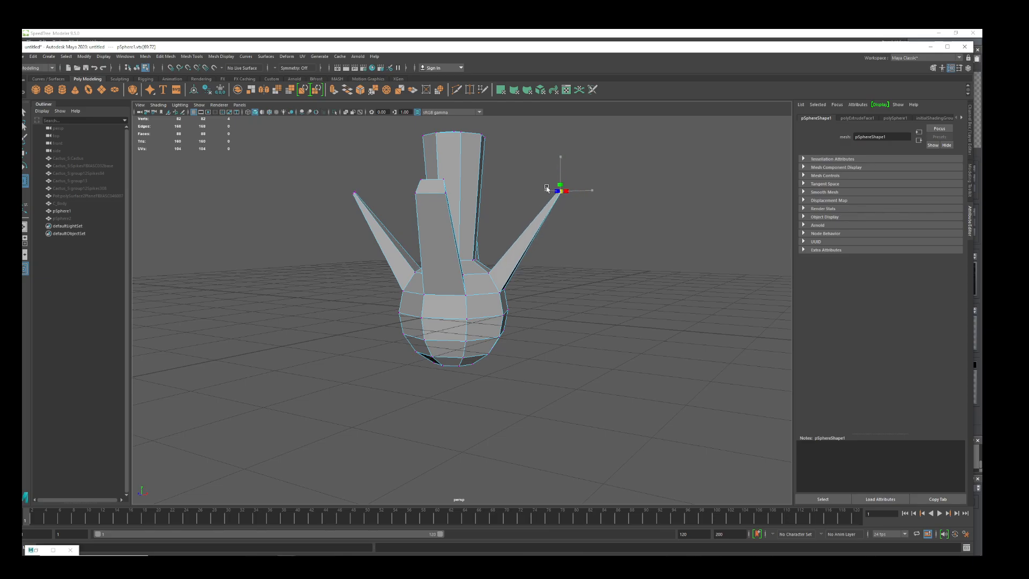
pyautogui.keyDown('alt'); pyautogui.moveTo(552, 192); pyautogui.dragTo(547, 159); pyautogui.keyUp('alt')
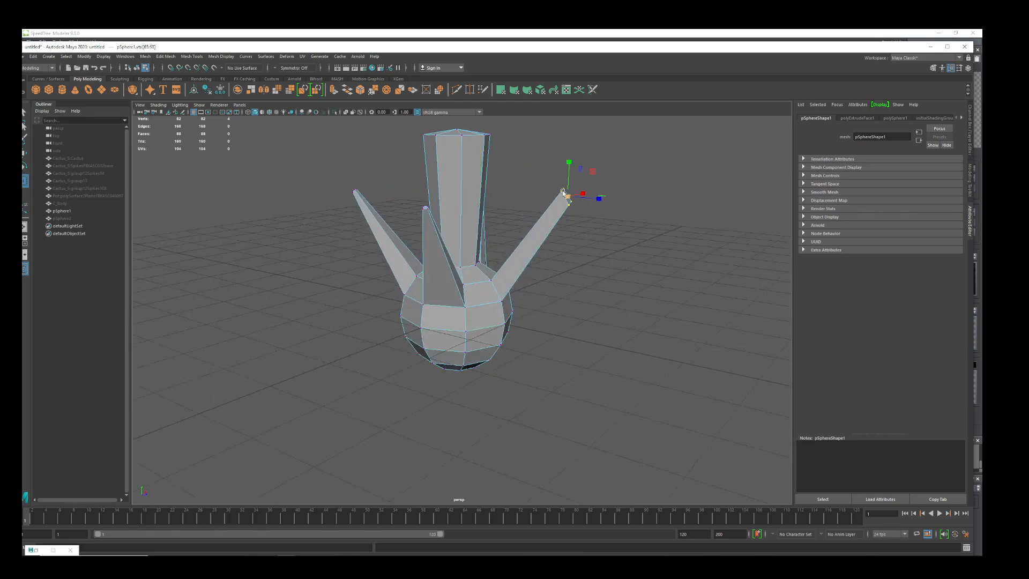
pyautogui.moveTo(566, 197); pyautogui.dragTo(393, 111)
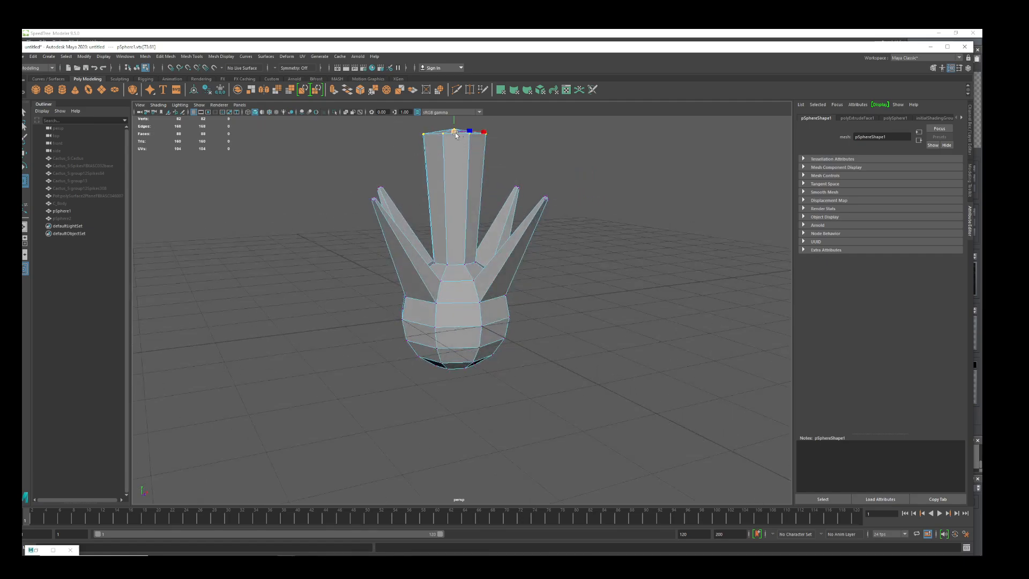
pyautogui.moveTo(457, 135); pyautogui.dragTo(534, 365)
# - Delete the face ring just below the spikes' base ring and the remaining faces beneath it, leaving the cluster open underneath
pyautogui.scroll(10, 489, 308)
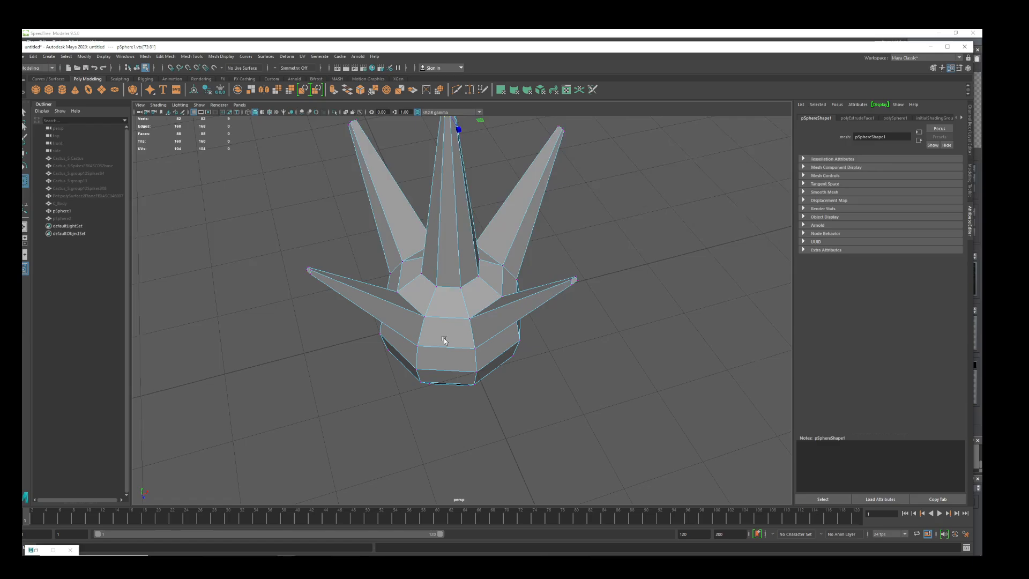
pyautogui.moveTo(489, 308)
pyautogui.keyDown('alt'); pyautogui.mouseDown()
pyautogui.moveTo(477, 313)
pyautogui.moveTo(493, 303)
pyautogui.mouseUp(); pyautogui.keyUp('alt')
pyautogui.moveTo(494, 304); pyautogui.dragTo(487, 322, button='right')
pyautogui.click(487, 322)
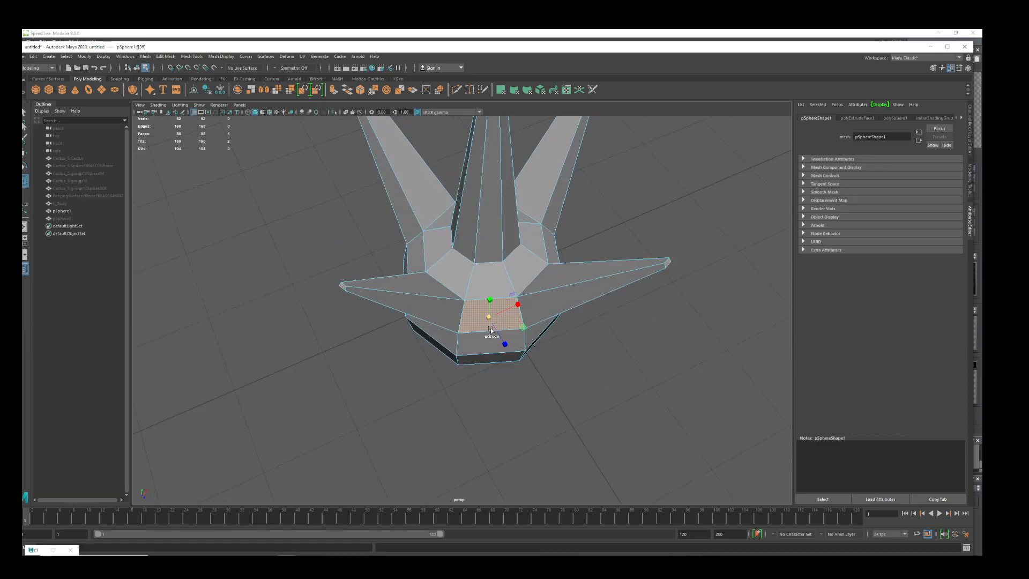
pyautogui.scroll(-4, 491, 328)
pyautogui.keyDown('alt'); pyautogui.moveTo(481, 352); pyautogui.dragTo(488, 322); pyautogui.keyUp('alt')
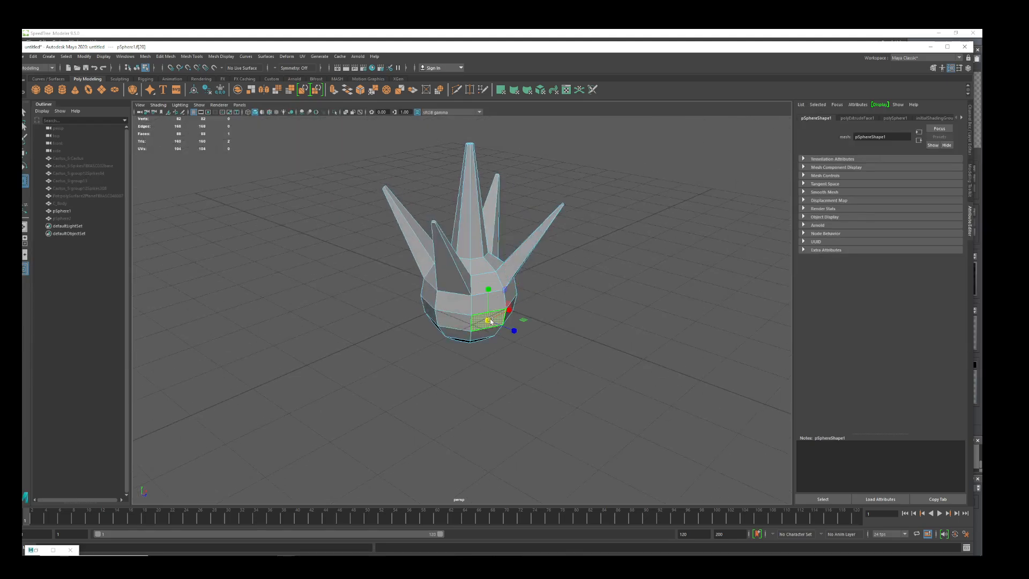
pyautogui.doubleClick(488, 322)
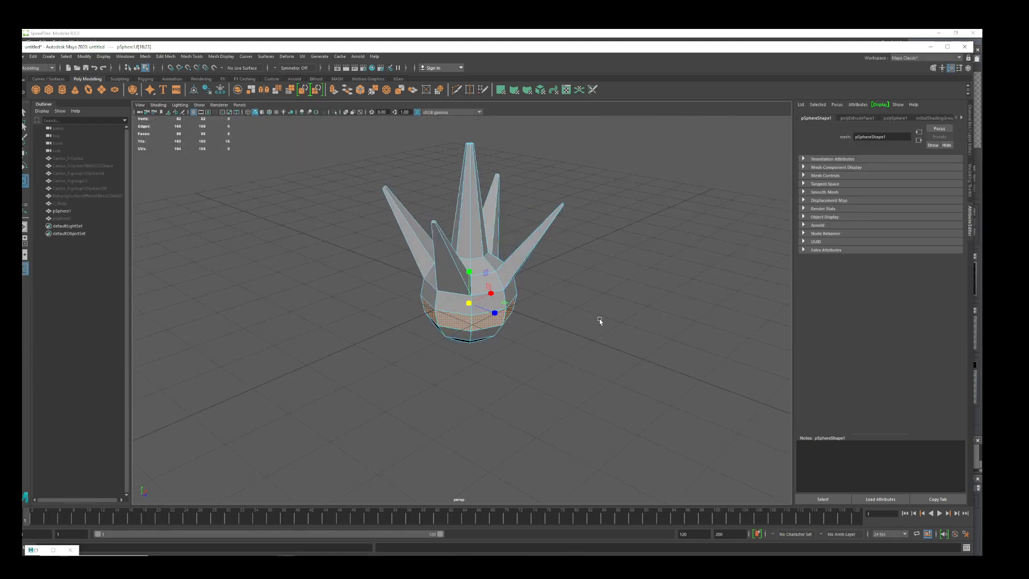
pyautogui.press('Delete')
pyautogui.click(499, 336)
pyautogui.press('Delete')
# - Unhide the C_Body cactus mesh and select only the pSphere1 spike cluster in object mode
pyautogui.keyDown('alt'); pyautogui.moveTo(504, 328); pyautogui.dragTo(485, 315); pyautogui.keyUp('alt')
pyautogui.rightClick(450, 325)
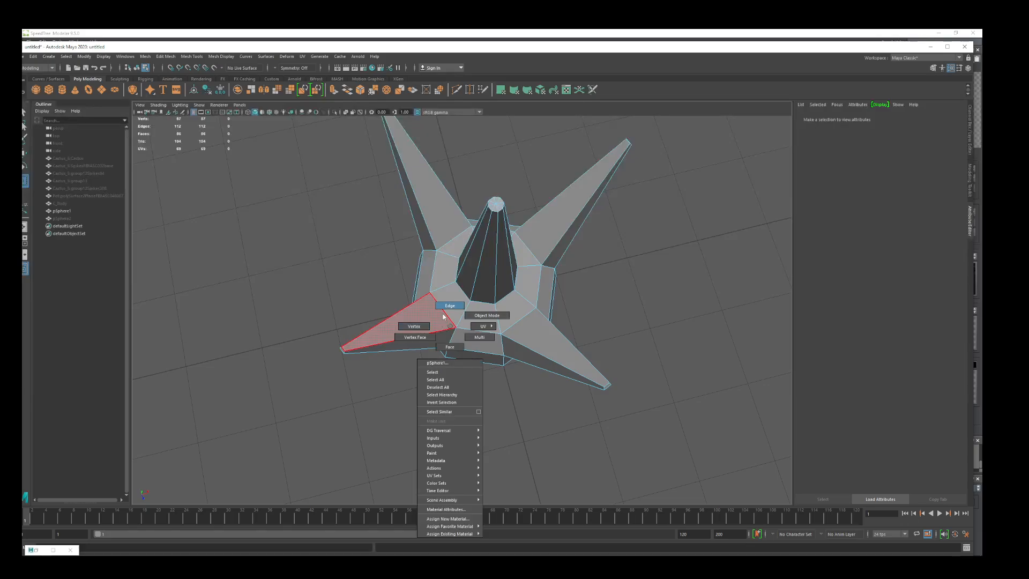
pyautogui.click(414, 326)
pyautogui.scroll(-4, 483, 337)
pyautogui.keyDown('alt'); pyautogui.moveTo(482, 336); pyautogui.dragTo(439, 322); pyautogui.keyUp('alt')
pyautogui.click(60, 203)
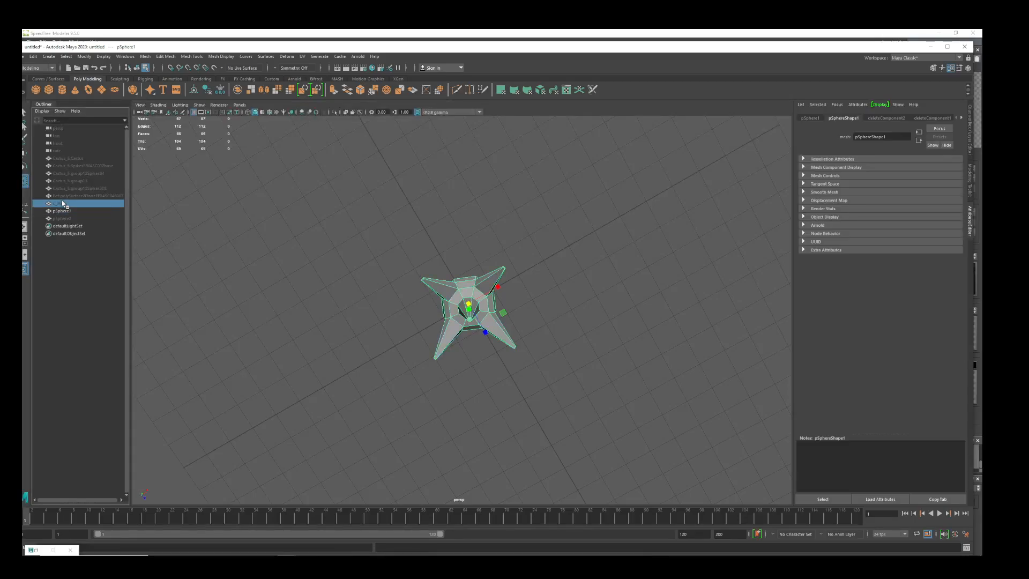
pyautogui.press('f')
pyautogui.moveTo(354, 299)
pyautogui.keyDown('alt'); pyautogui.mouseDown()
pyautogui.moveTo(533, 363)
pyautogui.moveTo(524, 322)
pyautogui.moveTo(474, 293)
pyautogui.moveTo(461, 324)
pyautogui.mouseUp(); pyautogui.keyUp('alt')
pyautogui.scroll(-3, 507, 320)
pyautogui.moveTo(548, 262); pyautogui.dragTo(566, 254, button='right')
pyautogui.keyDown('shift'); pyautogui.click(479, 298); pyautogui.keyUp('shift')
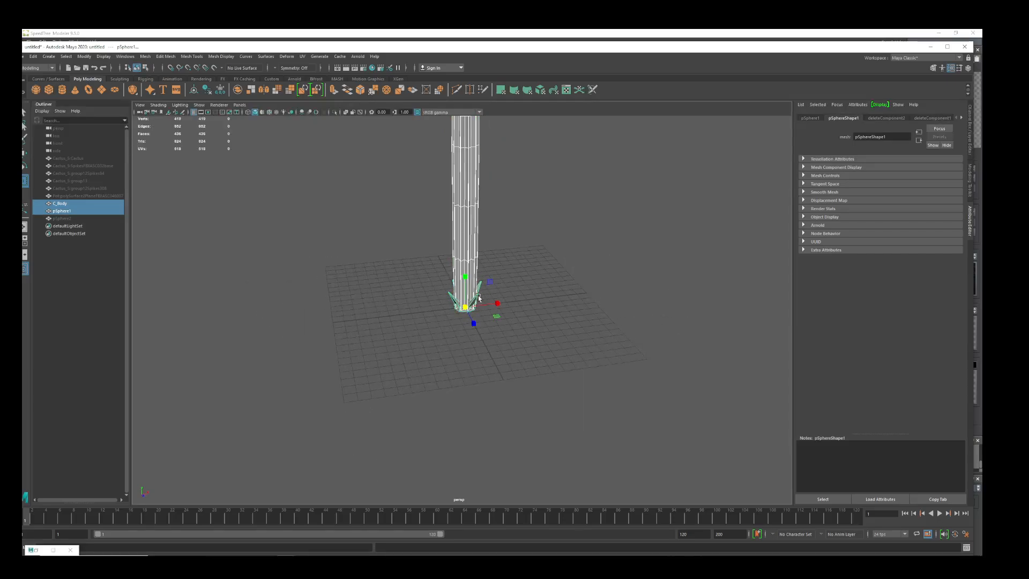
pyautogui.click(479, 301)
# - Scale the spike cluster down to a fraction of the cactus body's width and rotate it so the spikes point horizontally outward
pyautogui.scroll(2, 523, 305)
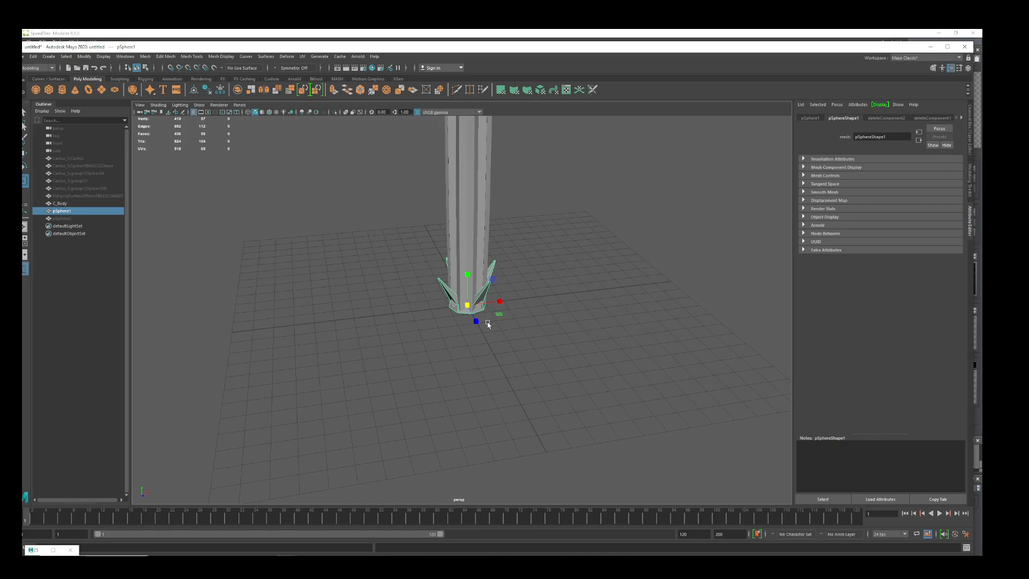
pyautogui.moveTo(481, 323); pyautogui.dragTo(412, 319, button='middle')
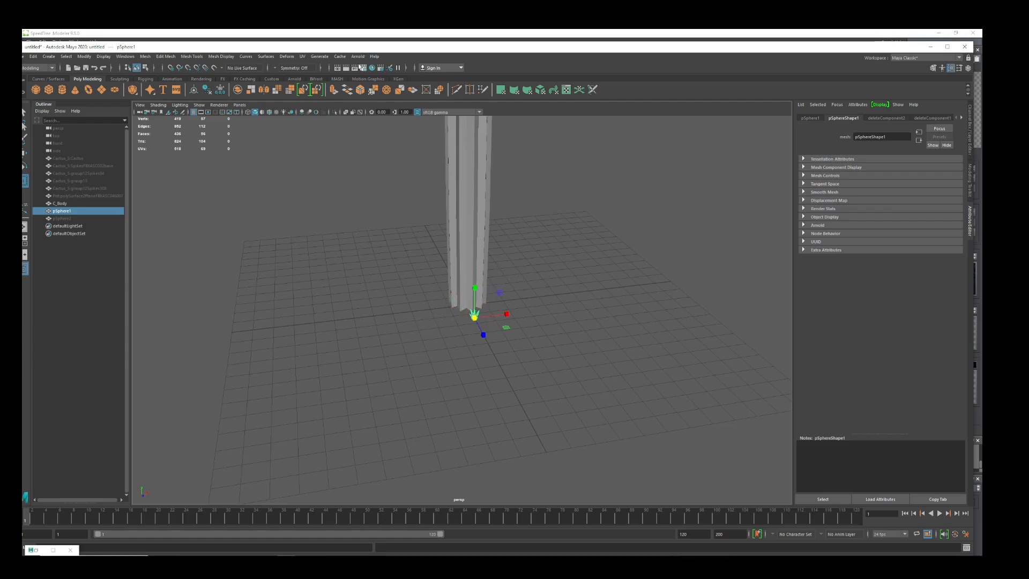
pyautogui.keyDown('alt'); pyautogui.moveTo(442, 273); pyautogui.dragTo(478, 335, button='right'); pyautogui.keyUp('alt')
pyautogui.keyDown('alt'); pyautogui.moveTo(478, 336); pyautogui.dragTo(522, 346); pyautogui.keyUp('alt')
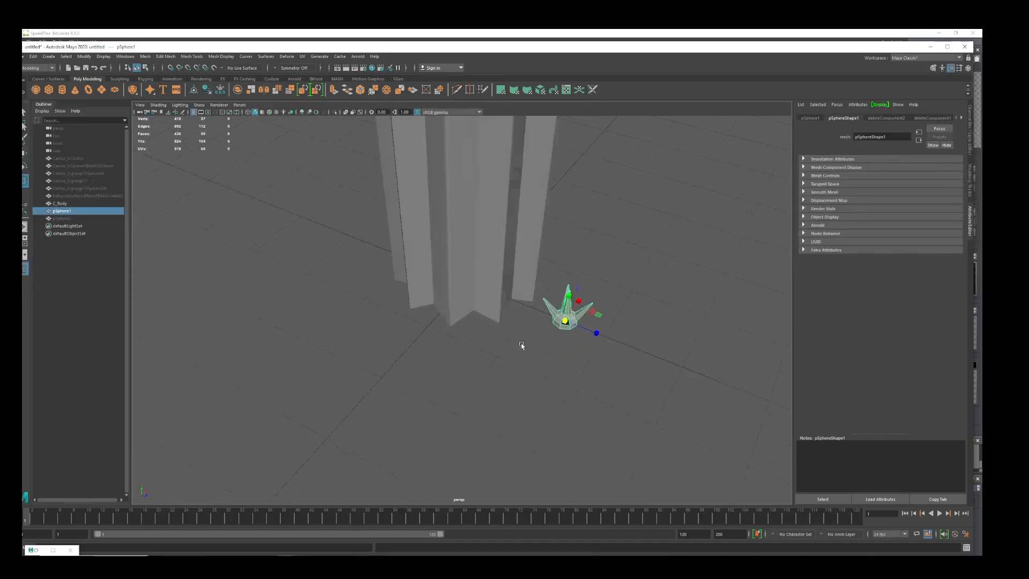
pyautogui.keyDown('alt'); pyautogui.moveTo(522, 346); pyautogui.dragTo(583, 326, button='right'); pyautogui.keyUp('alt')
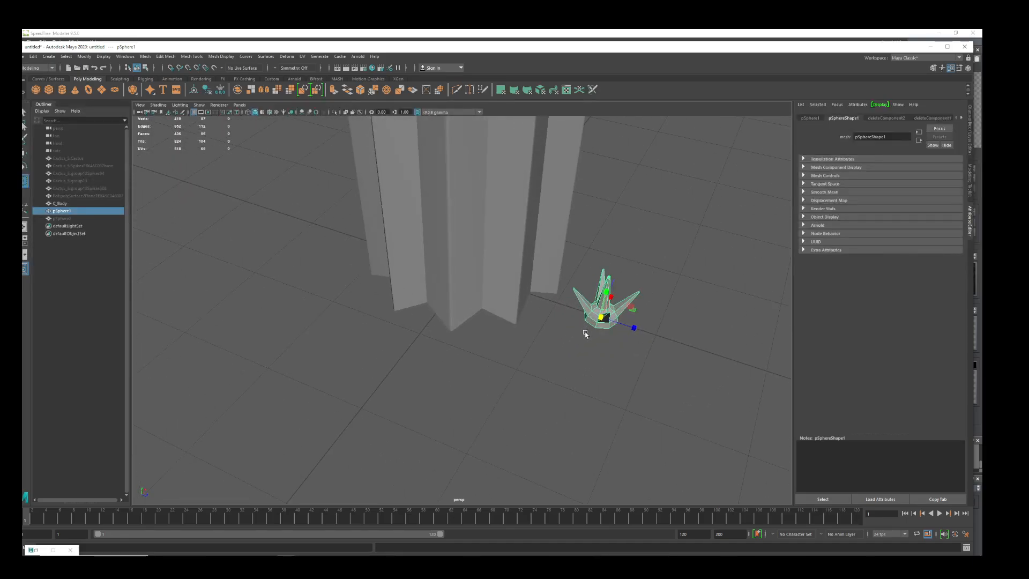
pyautogui.press('e')
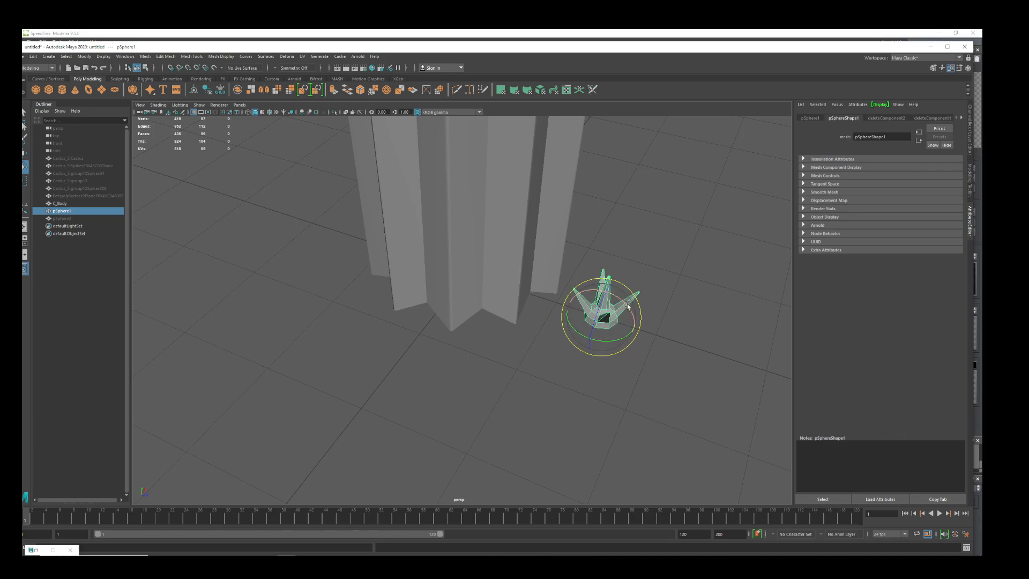
pyautogui.moveTo(616, 327); pyautogui.dragTo(635, 394, button='middle')
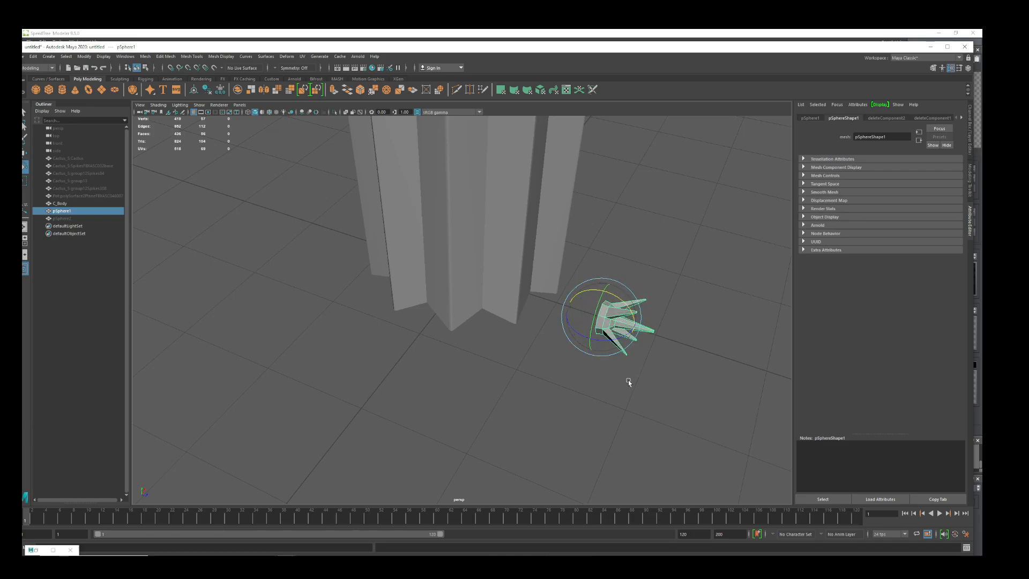
# - Move the spike cluster against the outer edge of the cactus's front rib and raise it above the body's base
pyautogui.press('w')
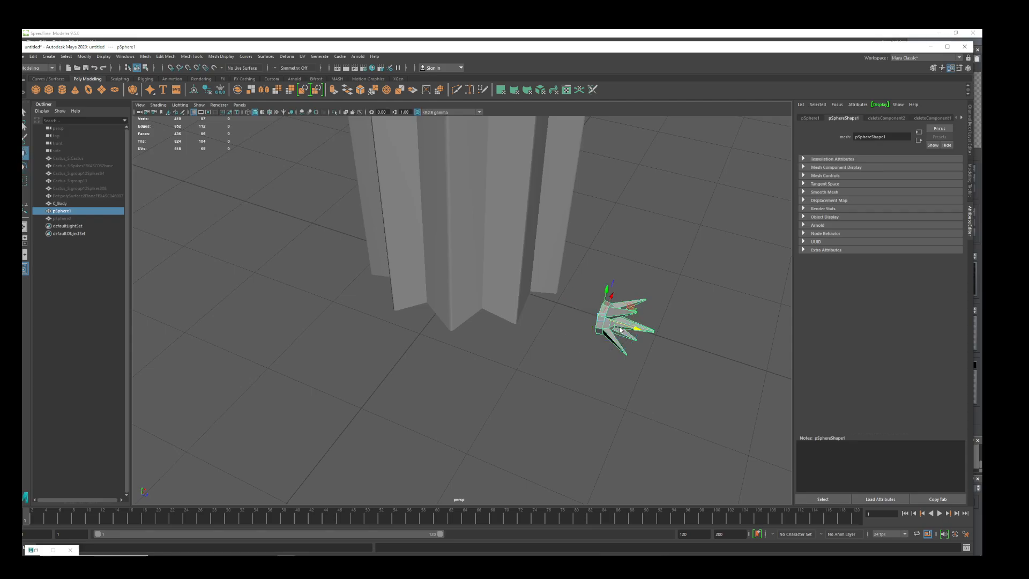
pyautogui.moveTo(642, 331); pyautogui.dragTo(577, 309, button='middle')
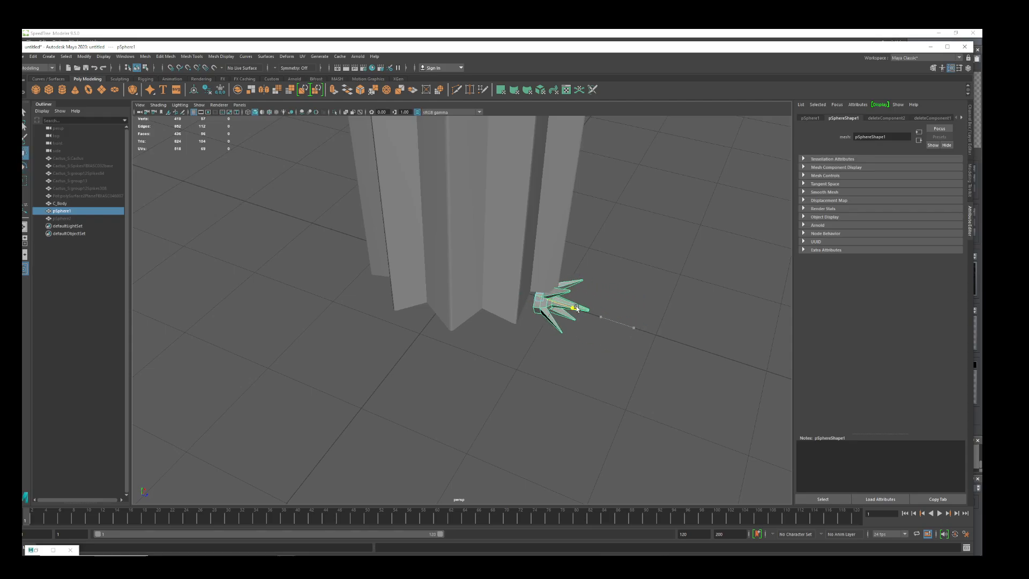
pyautogui.keyDown('alt'); pyautogui.moveTo(599, 328); pyautogui.dragTo(572, 252); pyautogui.keyUp('alt')
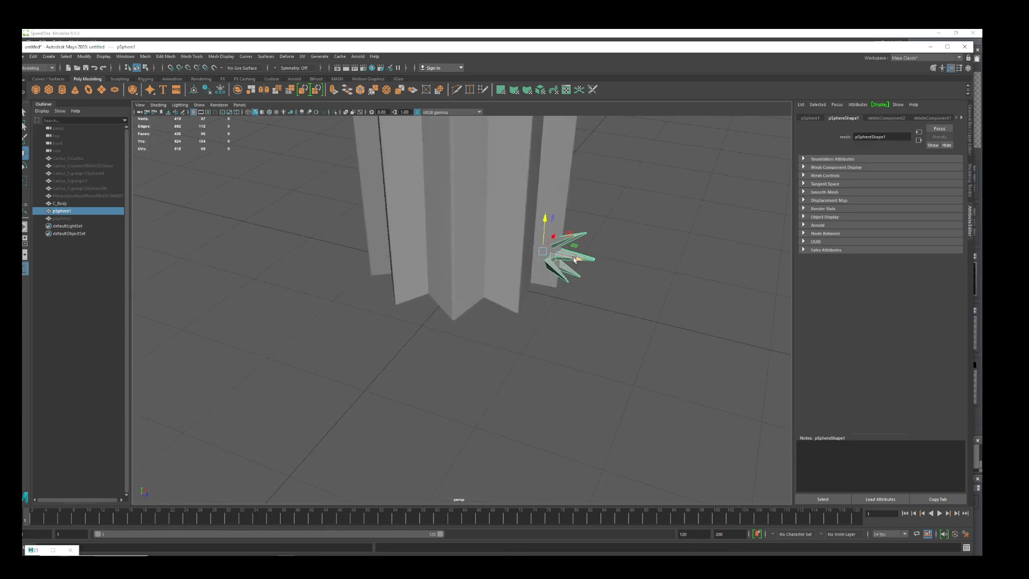
pyautogui.moveTo(574, 259); pyautogui.dragTo(594, 268, button='middle')
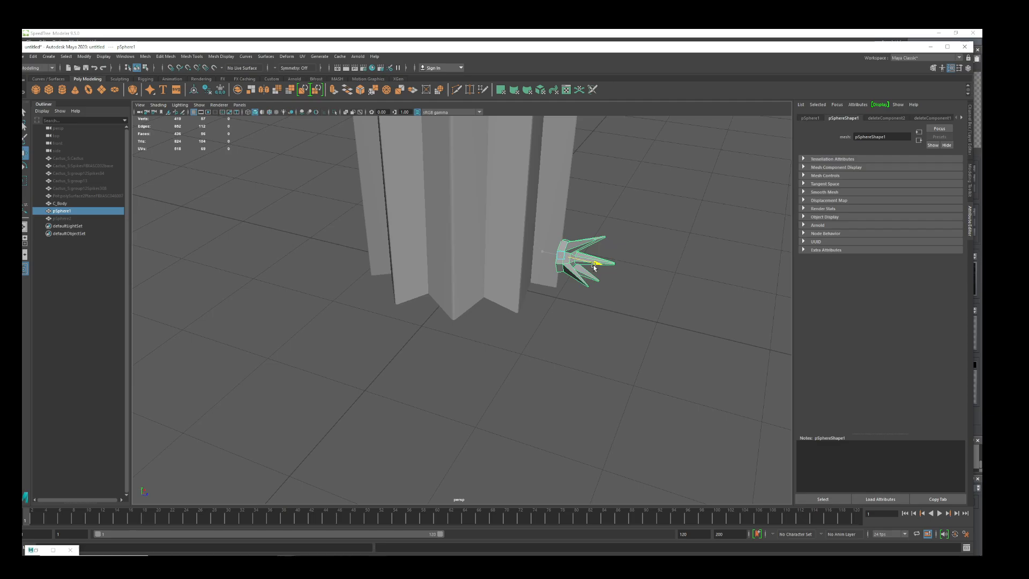
pyautogui.keyDown('alt'); pyautogui.moveTo(594, 268); pyautogui.dragTo(389, 400); pyautogui.keyUp('alt')
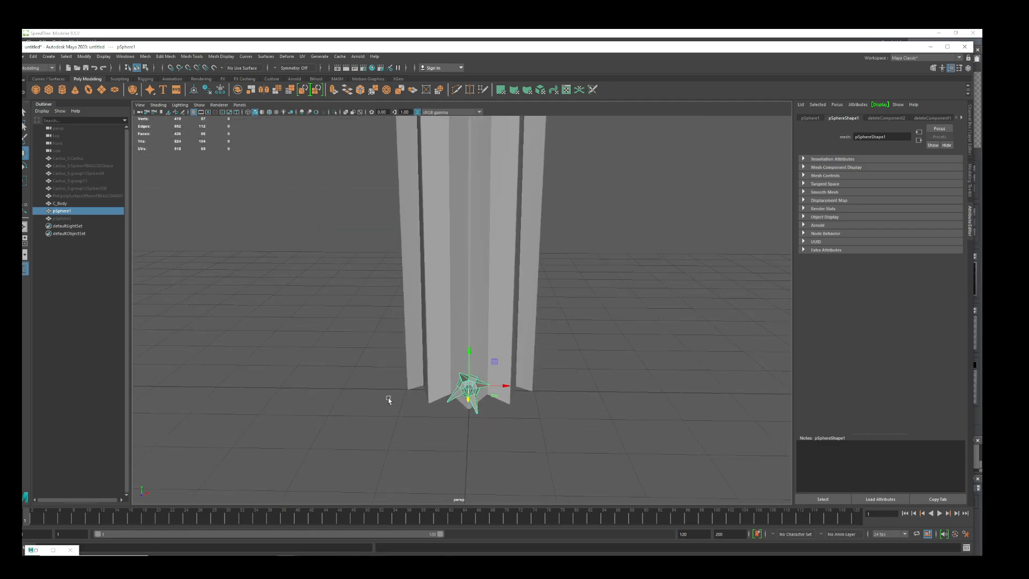
pyautogui.moveTo(471, 352); pyautogui.dragTo(455, 280, button='middle')
# - Select the open border edge loop at the spike cluster's base and scale it
pyautogui.press('r')
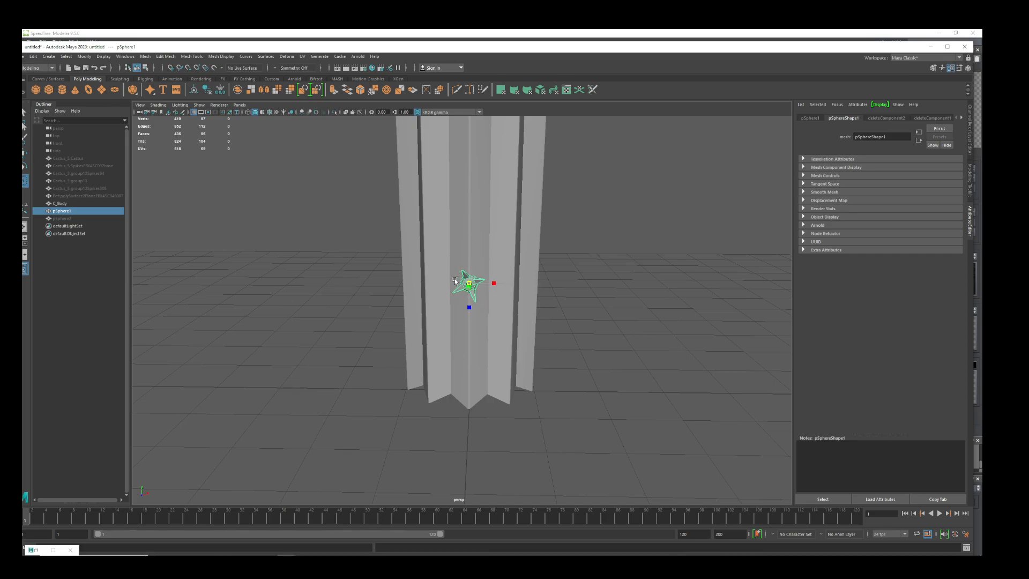
pyautogui.keyDown('alt'); pyautogui.moveTo(450, 283); pyautogui.dragTo(565, 331); pyautogui.keyUp('alt')
pyautogui.keyDown('alt'); pyautogui.moveTo(555, 309); pyautogui.dragTo(587, 302, button='right'); pyautogui.keyUp('alt')
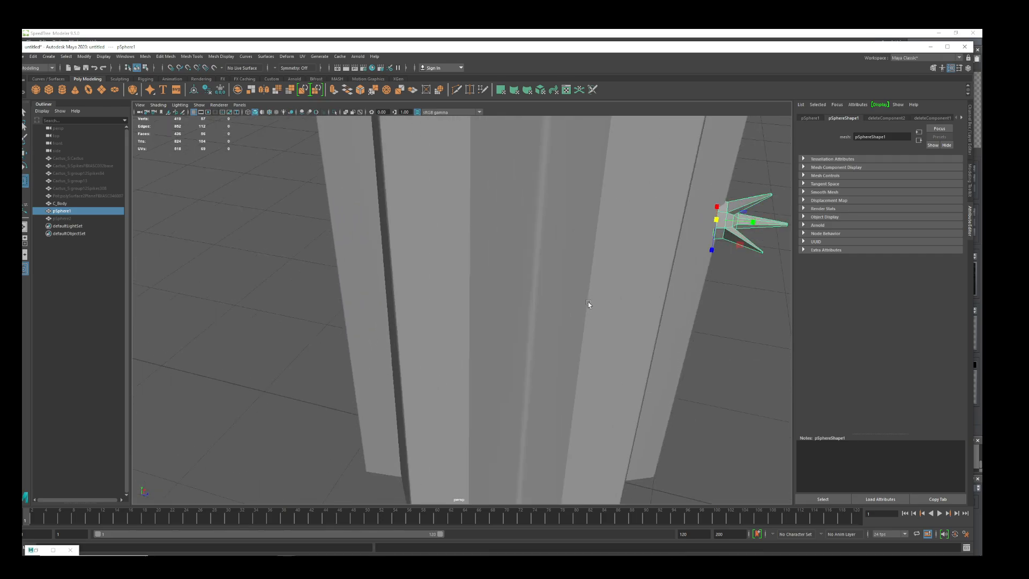
pyautogui.keyDown('alt'); pyautogui.moveTo(588, 302); pyautogui.dragTo(507, 333, button='middle'); pyautogui.keyUp('alt')
pyautogui.keyDown('alt'); pyautogui.moveTo(507, 333); pyautogui.dragTo(570, 329); pyautogui.keyUp('alt')
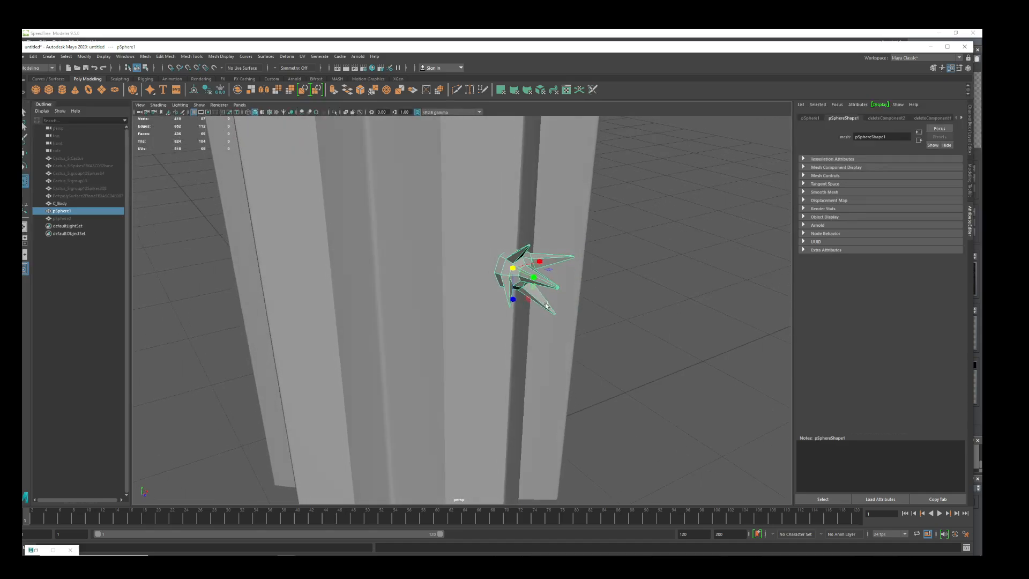
pyautogui.moveTo(507, 260); pyautogui.dragTo(506, 233, button='right')
pyautogui.doubleClick(497, 263)
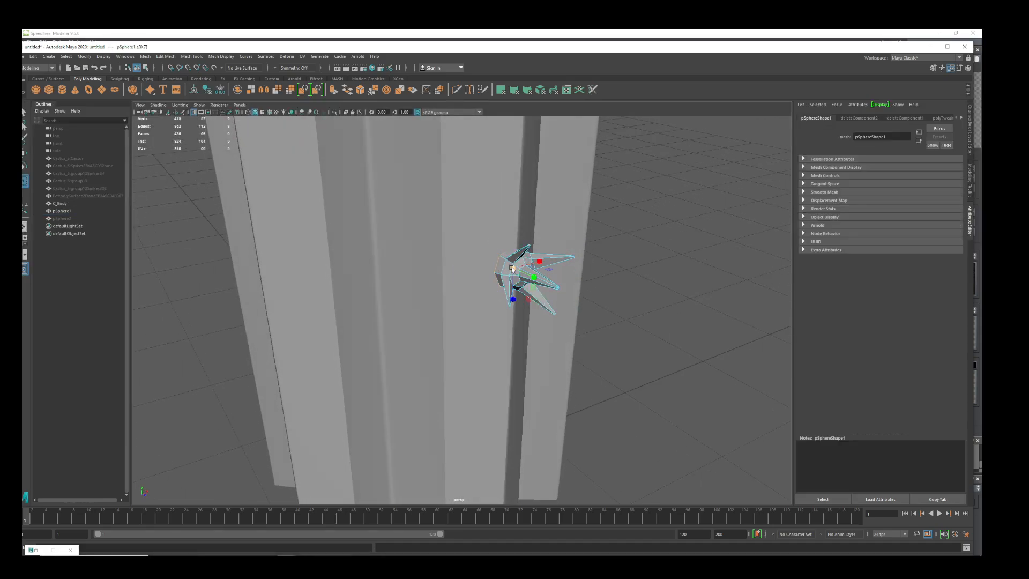
pyautogui.moveTo(512, 269); pyautogui.dragTo(506, 237)
# - Return to object mode and reselect the whole spike cluster on the front rib
pyautogui.scroll(-3, 501, 269)
pyautogui.scroll(-5, 505, 238)
pyautogui.keyDown('alt'); pyautogui.moveTo(542, 250); pyautogui.dragTo(539, 320, button='middle'); pyautogui.keyUp('alt')
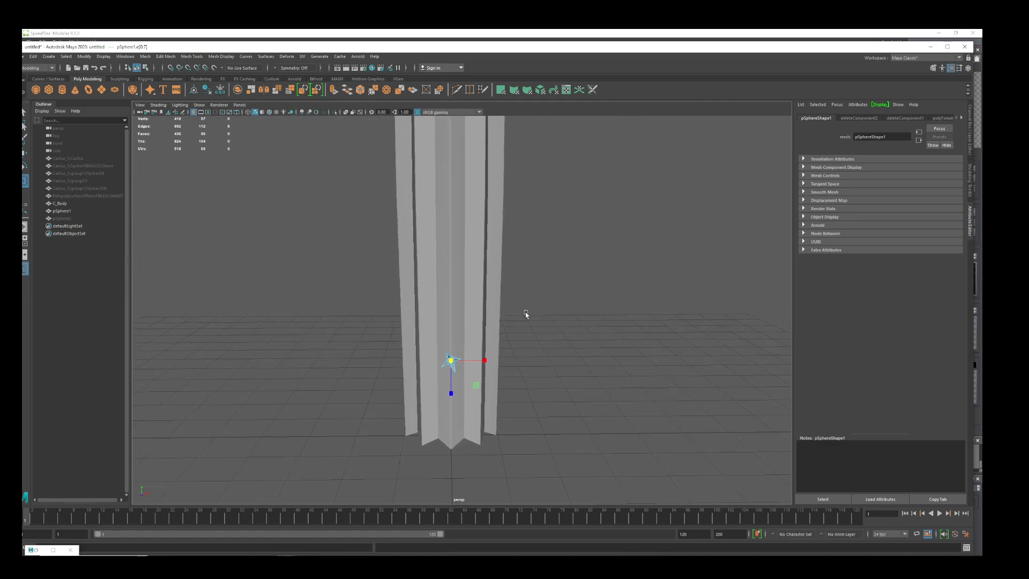
pyautogui.moveTo(463, 317); pyautogui.dragTo(504, 307, button='right')
pyautogui.click(549, 296)
pyautogui.click(449, 363)
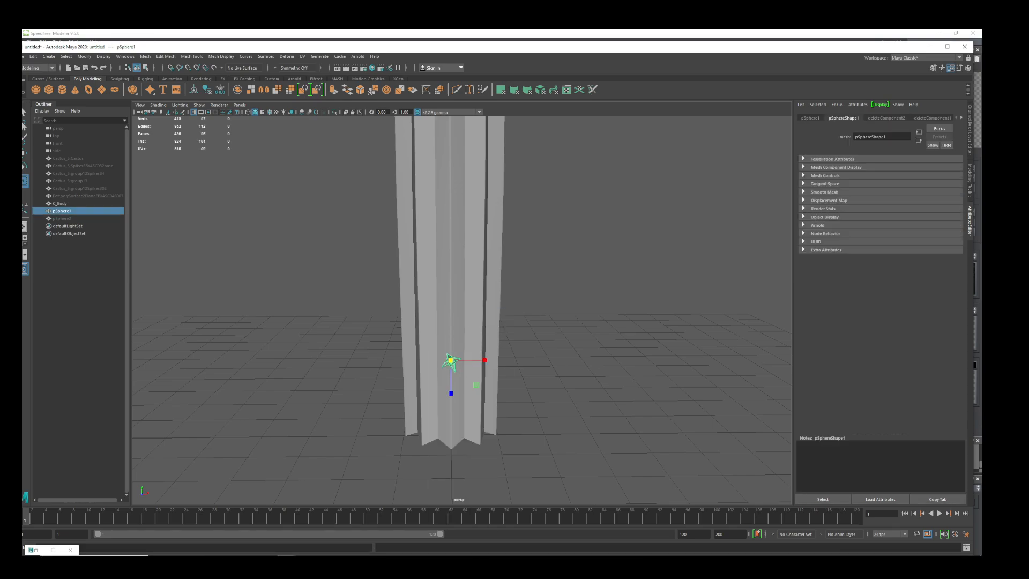
# - Restore the UV Editor window and narrow it so it sits beside the cactus in the viewport
pyautogui.click(70, 550)
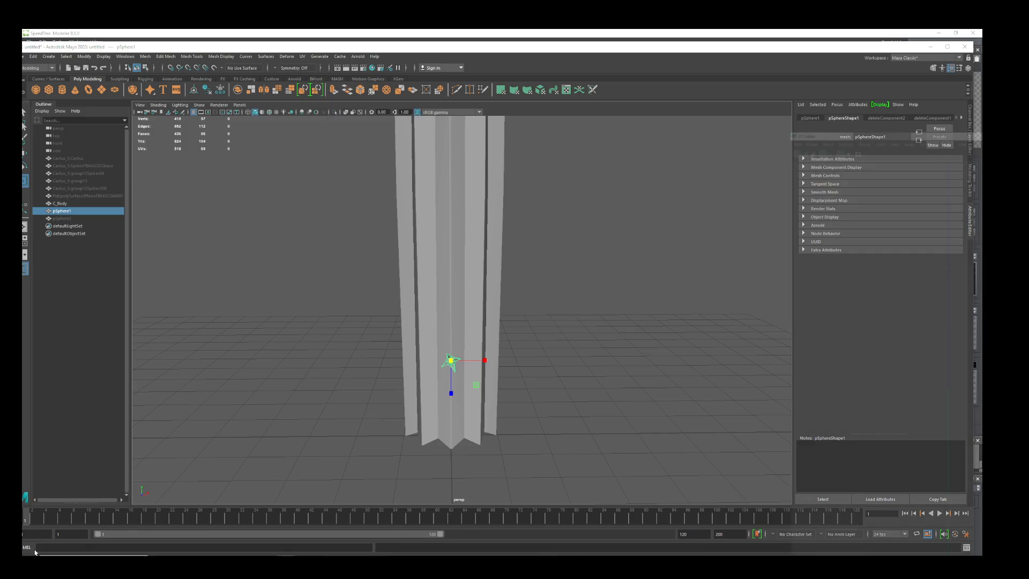
pyautogui.moveTo(1028, 115); pyautogui.dragTo(682, 60)
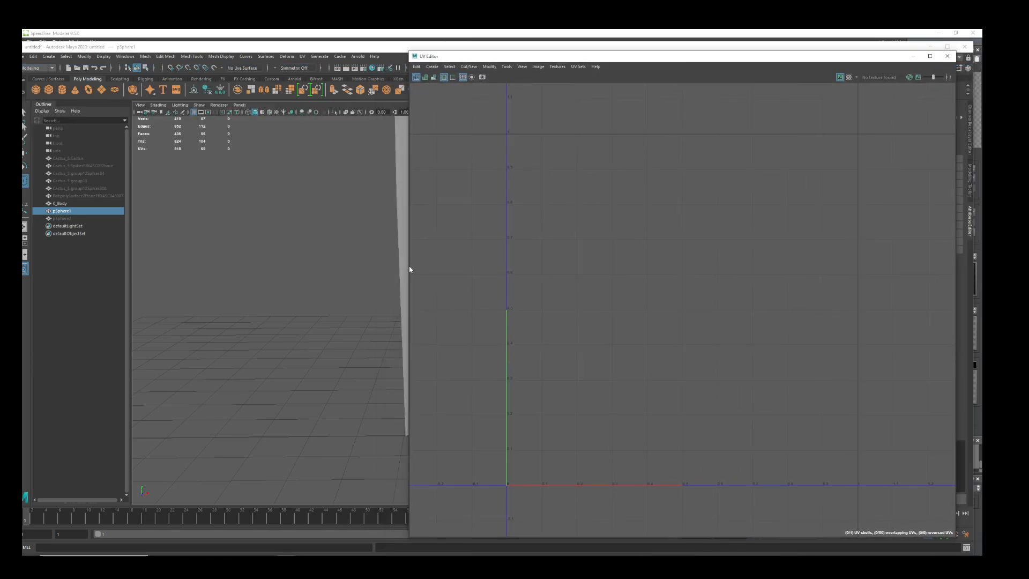
pyautogui.moveTo(409, 266); pyautogui.dragTo(617, 267)
pyautogui.scroll(2, 497, 367)
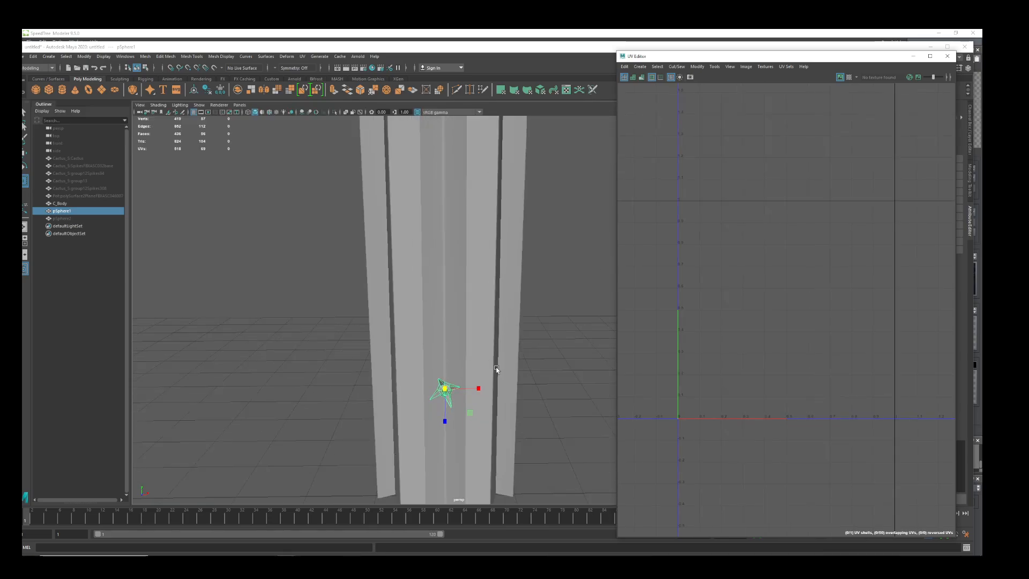
pyautogui.scroll(2, 501, 289)
pyautogui.keyDown('alt'); pyautogui.moveTo(501, 290); pyautogui.dragTo(517, 329); pyautogui.keyUp('alt')
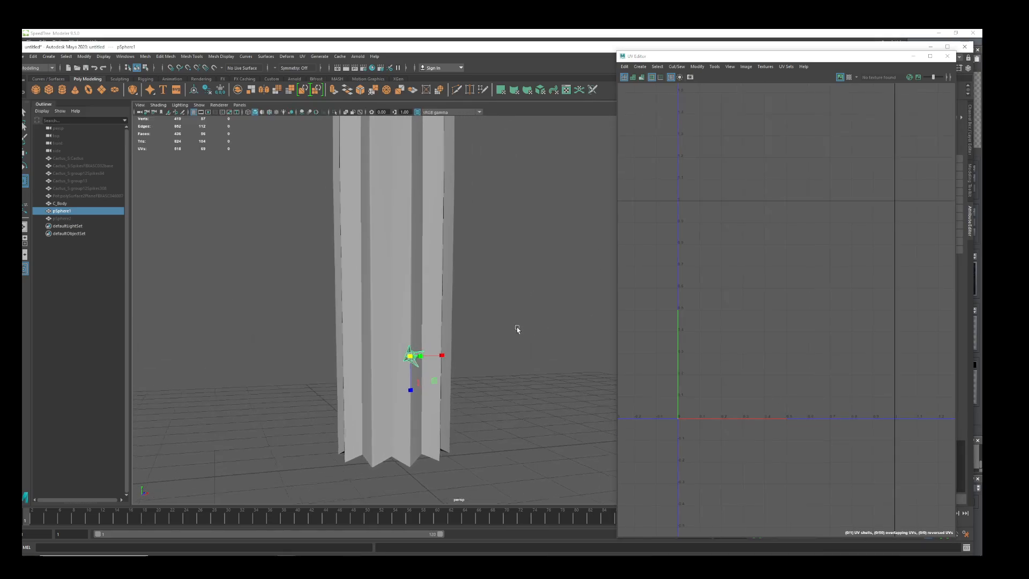
# - Select the spike cluster and apply a camera-based UV projection to it
pyautogui.press('q')
pyautogui.click(413, 356)
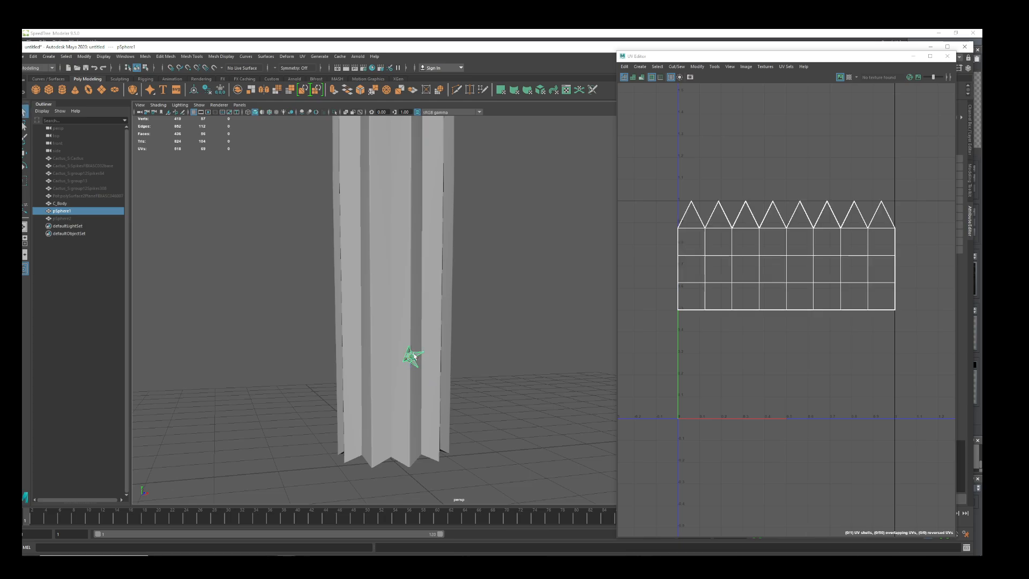
pyautogui.rightClick(498, 308)
pyautogui.click(303, 57)
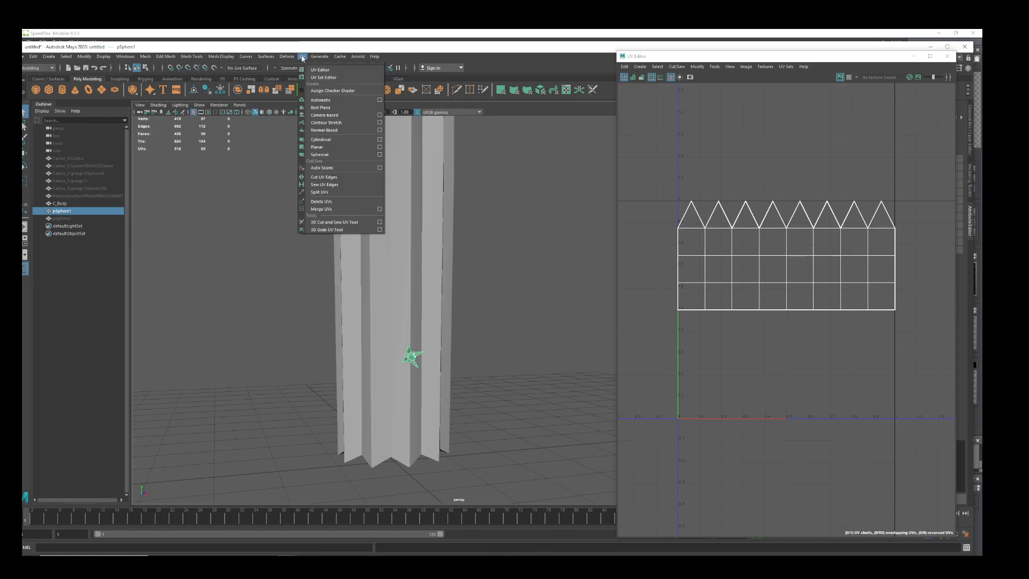
pyautogui.click(324, 115)
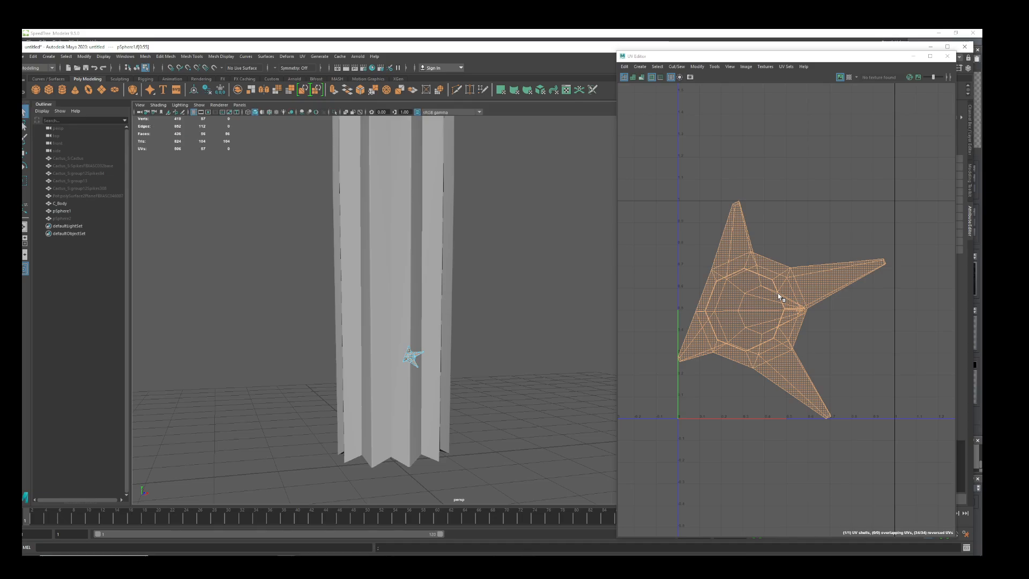
# - Select edges running from the cluster's base along the first outer spikes as UV seams
pyautogui.moveTo(779, 296); pyautogui.dragTo(765, 285, button='right')
pyautogui.scroll(1, 765, 285)
pyautogui.scroll(4, 766, 285)
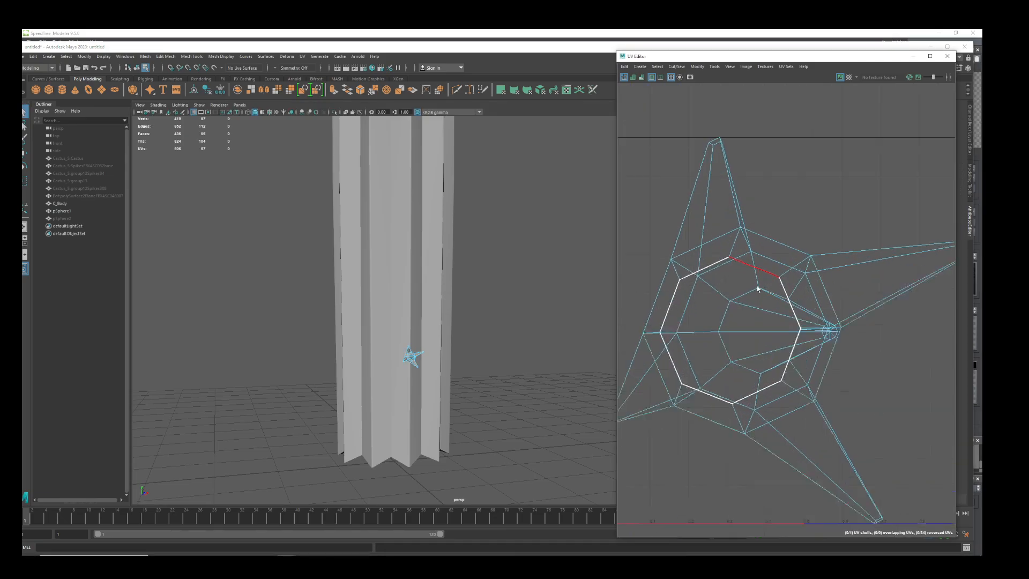
pyautogui.keyDown('alt'); pyautogui.moveTo(503, 331); pyautogui.dragTo(570, 327); pyautogui.keyUp('alt')
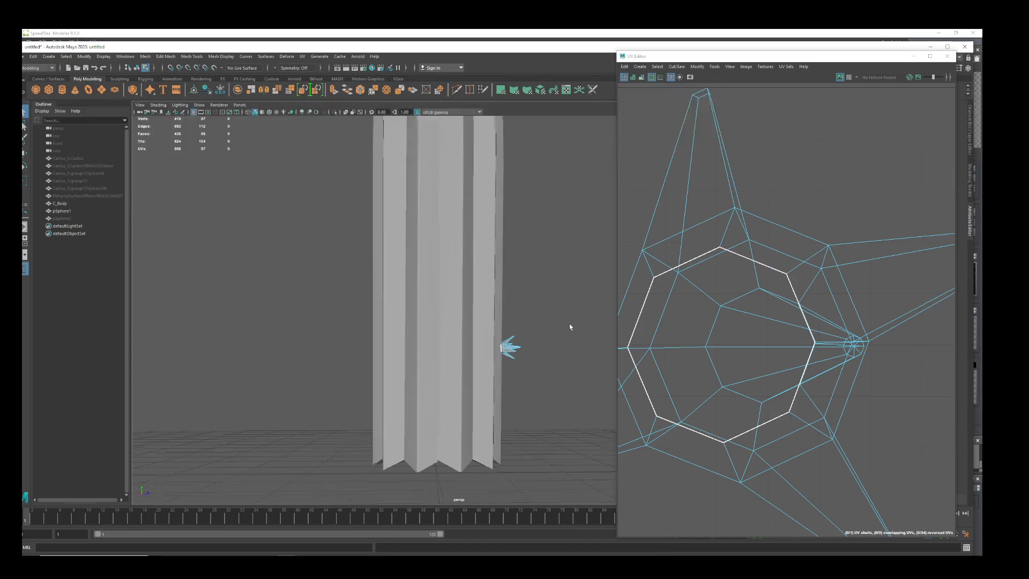
pyautogui.scroll(5, 569, 326)
pyautogui.keyDown('alt'); pyautogui.moveTo(567, 346); pyautogui.dragTo(524, 305, button='middle'); pyautogui.keyUp('alt')
pyautogui.keyDown('alt'); pyautogui.moveTo(524, 305); pyautogui.dragTo(506, 328); pyautogui.keyUp('alt')
pyautogui.click(449, 330)
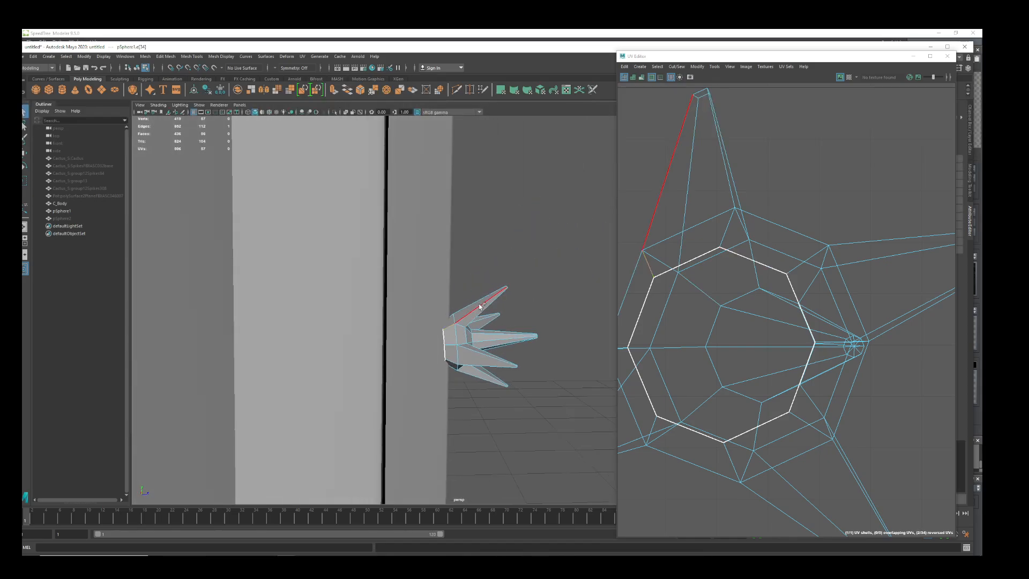
pyautogui.keyDown('shift'); pyautogui.click(452, 363); pyautogui.keyUp('shift')
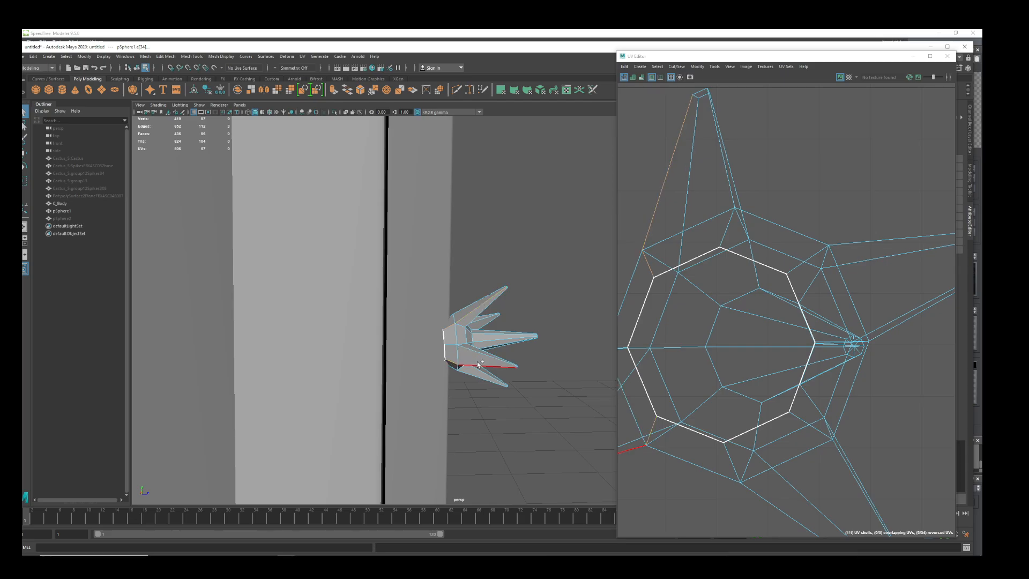
pyautogui.keyDown('alt'); pyautogui.moveTo(523, 391); pyautogui.dragTo(518, 371); pyautogui.keyUp('alt')
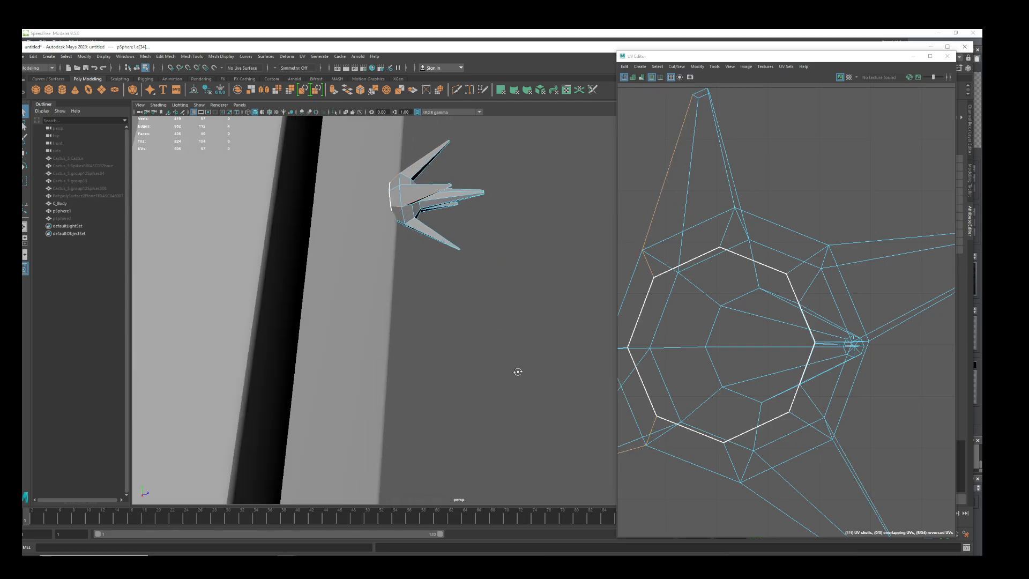
pyautogui.keyDown('shift'); pyautogui.click(398, 224); pyautogui.keyUp('shift')
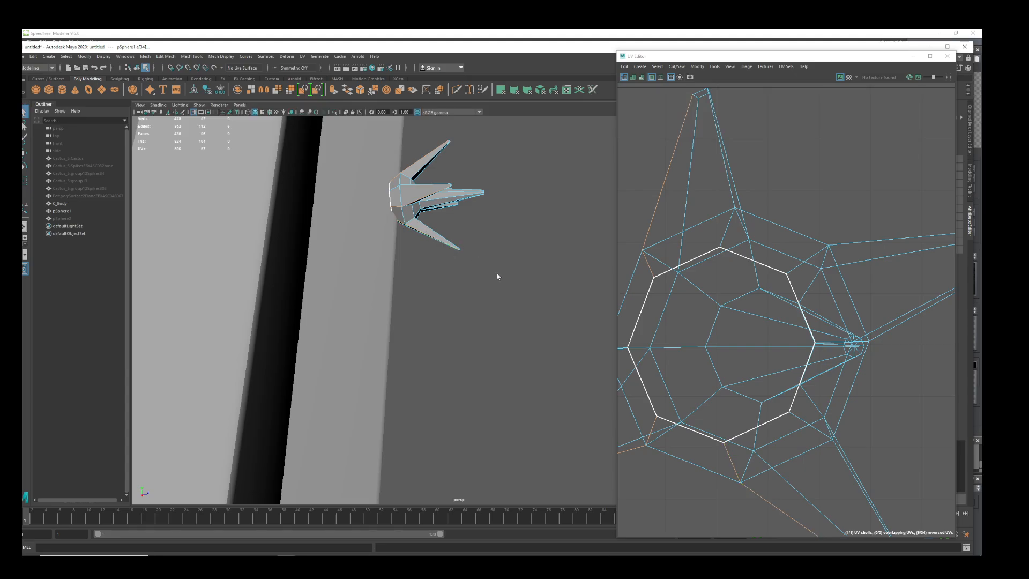
# - Extend the seam selection with the base and length edges on the underside and opposite side of the spike cluster
pyautogui.keyDown('alt'); pyautogui.moveTo(500, 280); pyautogui.dragTo(428, 252); pyautogui.keyUp('alt')
pyautogui.keyDown('shift'); pyautogui.click(408, 232); pyautogui.keyUp('shift')
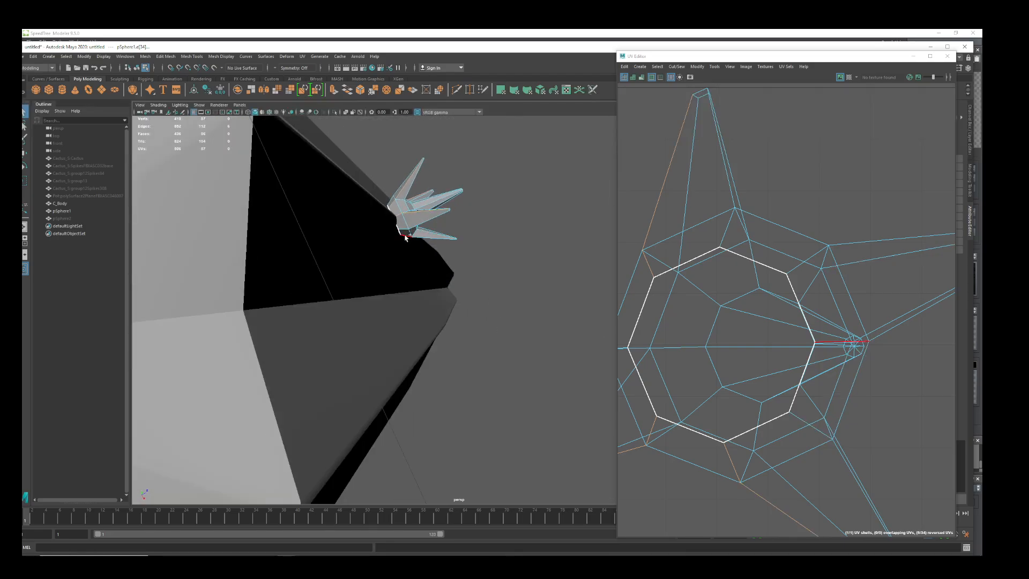
pyautogui.keyDown('shift'); pyautogui.click(426, 219); pyautogui.keyUp('shift')
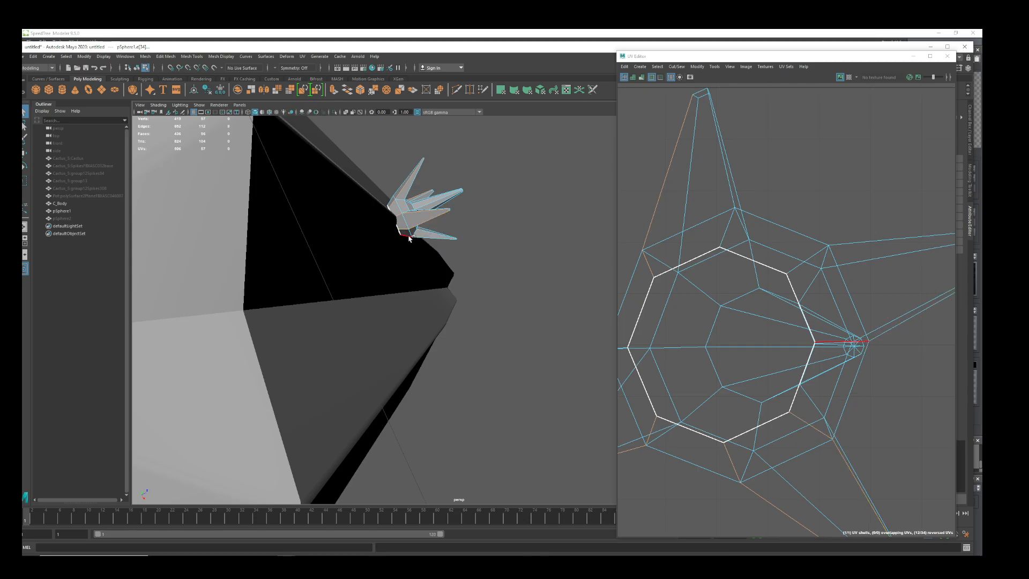
pyautogui.keyDown('shift'); pyautogui.click(409, 234); pyautogui.keyUp('shift')
pyautogui.keyDown('shift'); pyautogui.click(432, 239); pyautogui.keyUp('shift')
pyautogui.keyDown('alt'); pyautogui.moveTo(459, 239); pyautogui.dragTo(453, 344); pyautogui.keyUp('alt')
pyautogui.keyDown('shift'); pyautogui.click(466, 281); pyautogui.keyUp('shift')
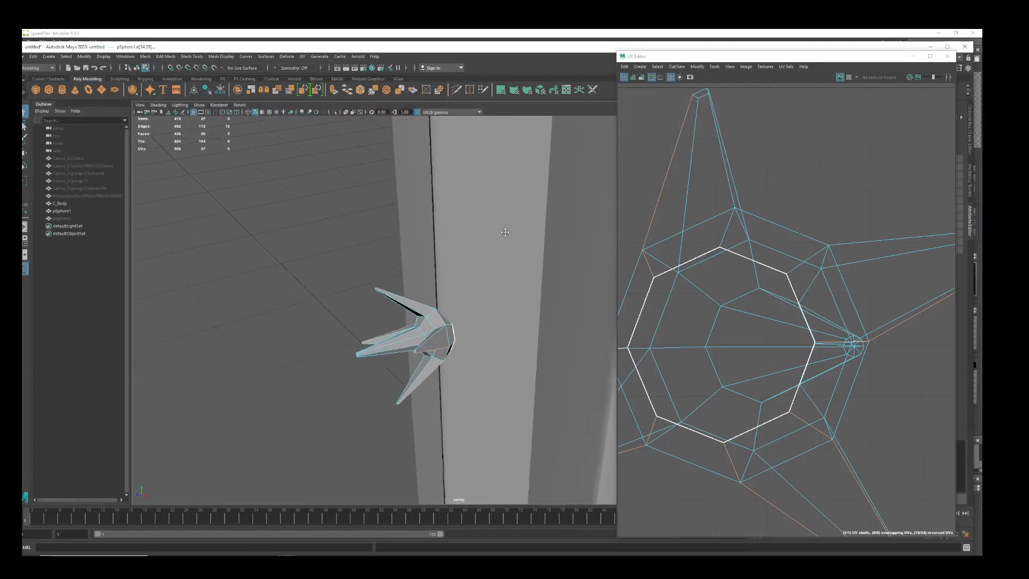
# - Add the remaining outer spike's edges to the seam selection and cut the UVs along all selected edges
pyautogui.scroll(3, 528, 203)
pyautogui.keyDown('alt'); pyautogui.moveTo(528, 205); pyautogui.dragTo(469, 294); pyautogui.keyUp('alt')
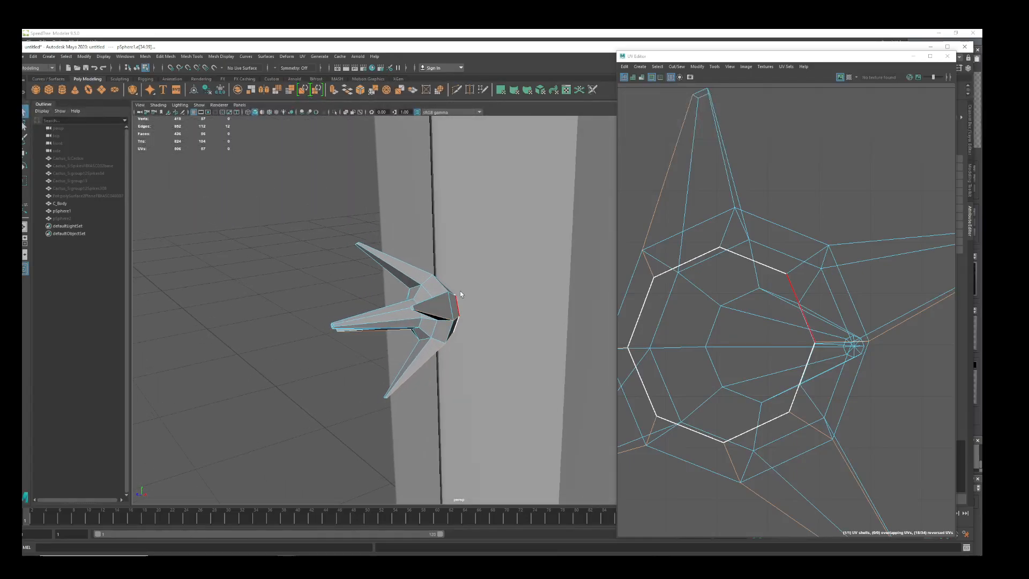
pyautogui.keyDown('shift'); pyautogui.click(438, 299); pyautogui.keyUp('shift')
pyautogui.keyDown('shift'); pyautogui.click(450, 293); pyautogui.keyUp('shift')
pyautogui.keyDown('alt'); pyautogui.moveTo(459, 271); pyautogui.dragTo(492, 399); pyautogui.keyUp('alt')
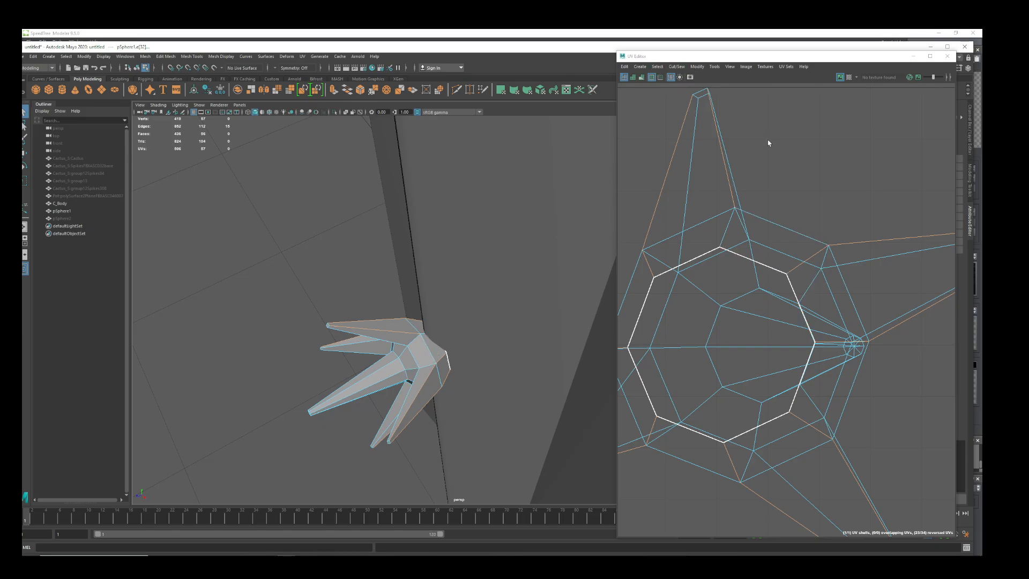
pyautogui.press('f')
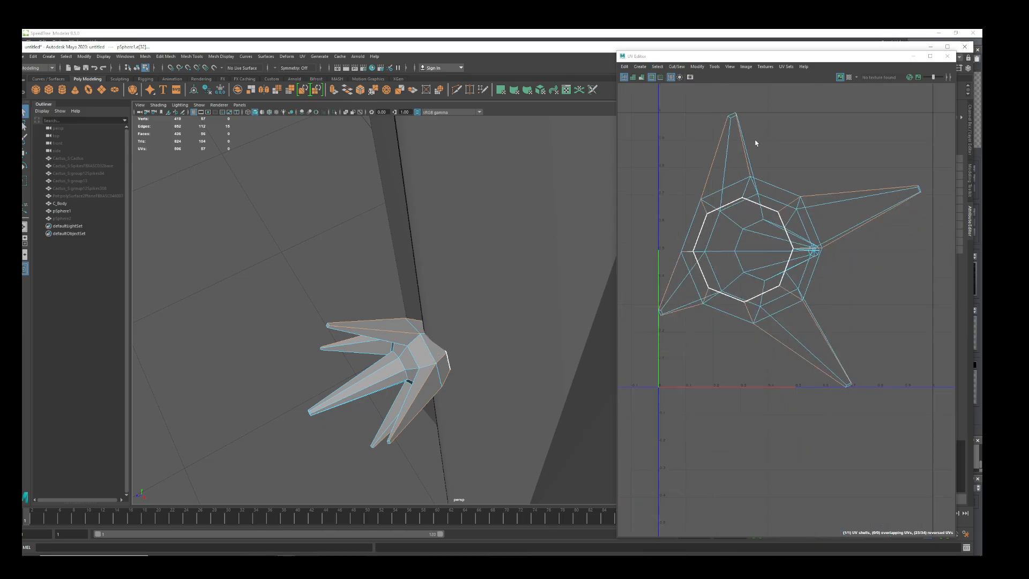
pyautogui.click(677, 66)
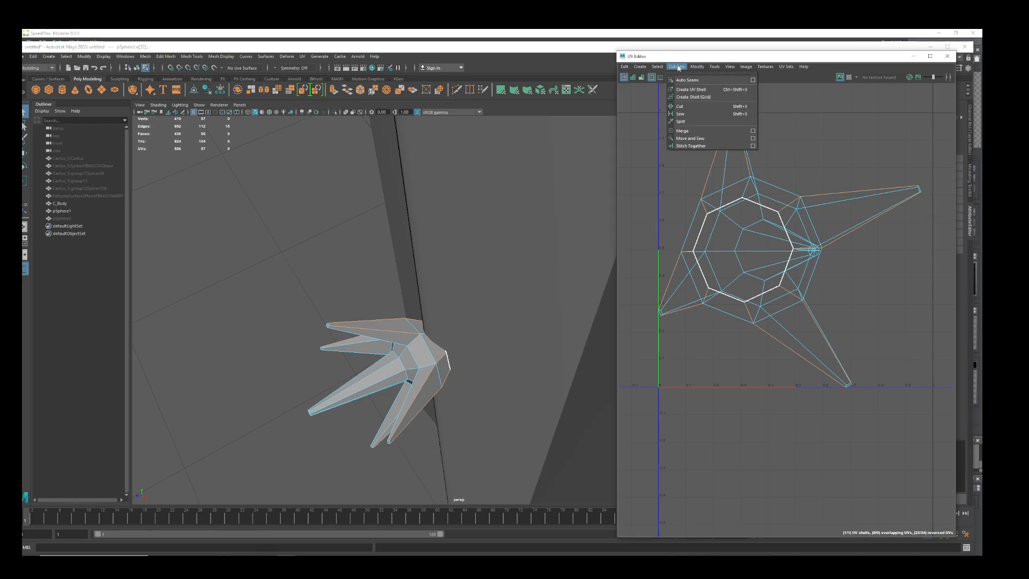
pyautogui.click(693, 109)
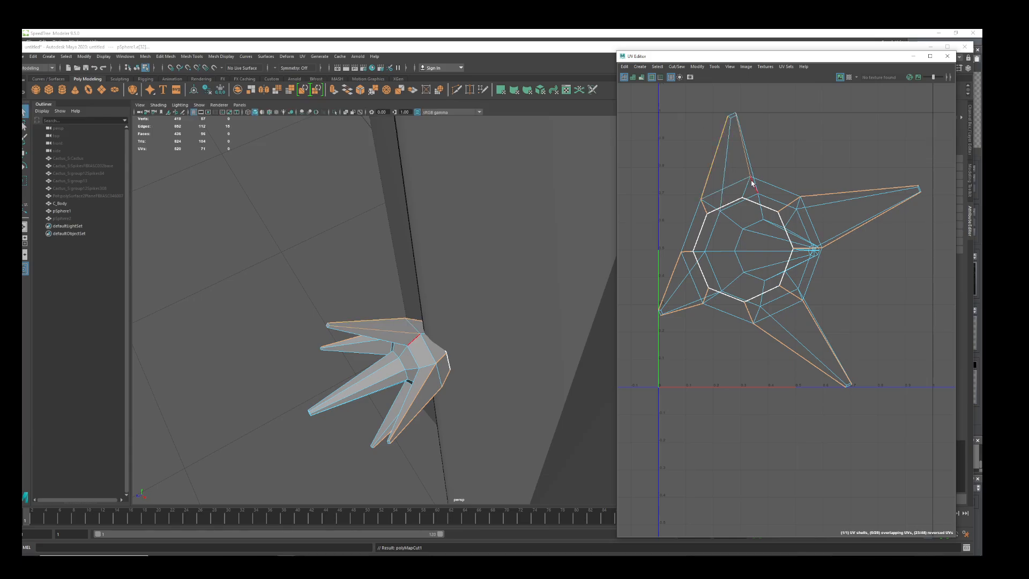
# - Select the spike cluster's whole UV shell and unfold it
pyautogui.moveTo(752, 181); pyautogui.dragTo(737, 177, button='right')
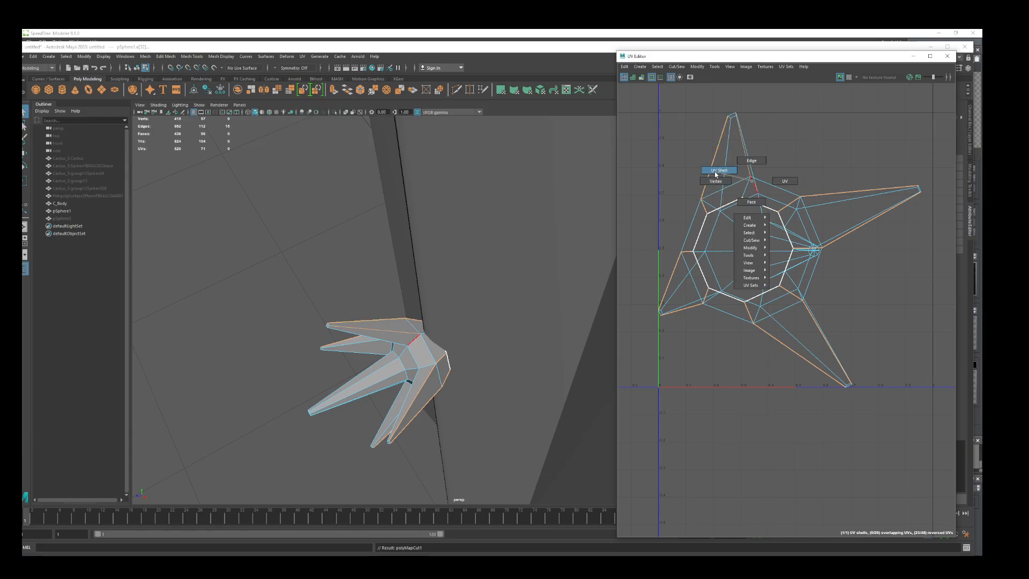
pyautogui.moveTo(715, 174); pyautogui.dragTo(717, 172, button='right')
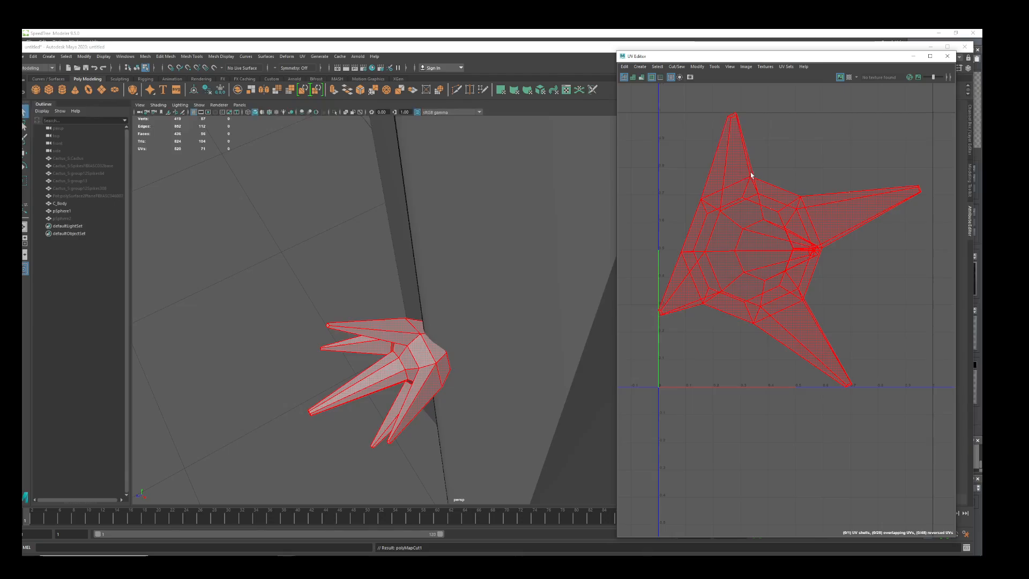
pyautogui.click(749, 172)
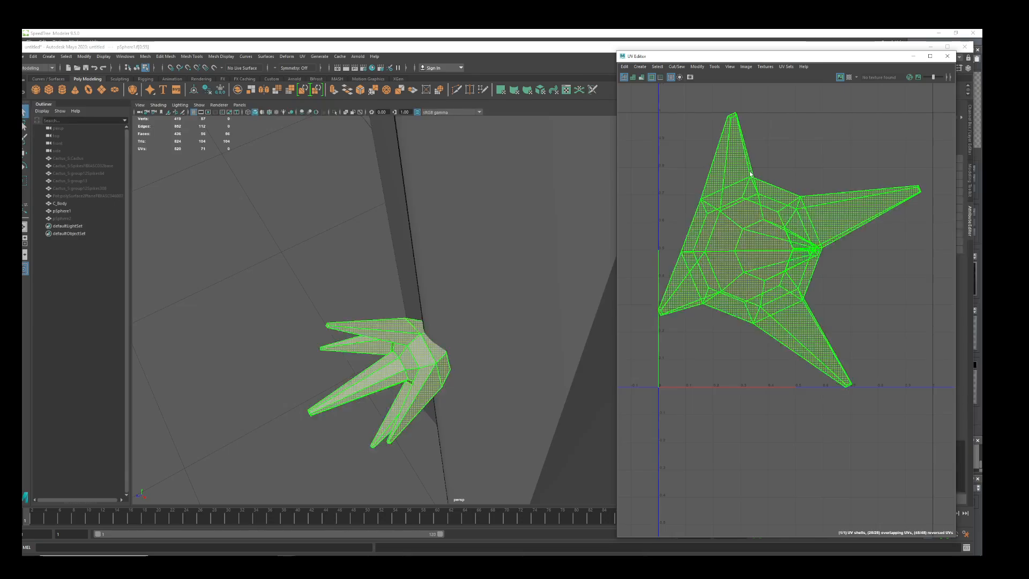
pyautogui.click(699, 68)
pyautogui.click(738, 305)
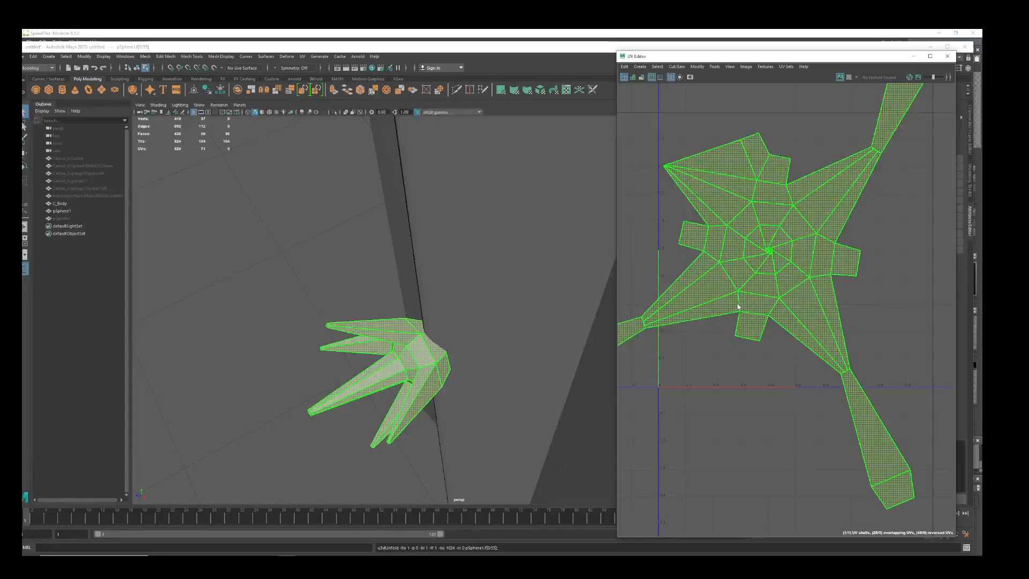
# - Select the two edges still joining the folded outer spike in the UV layout and cut them
pyautogui.scroll(-4, 776, 298)
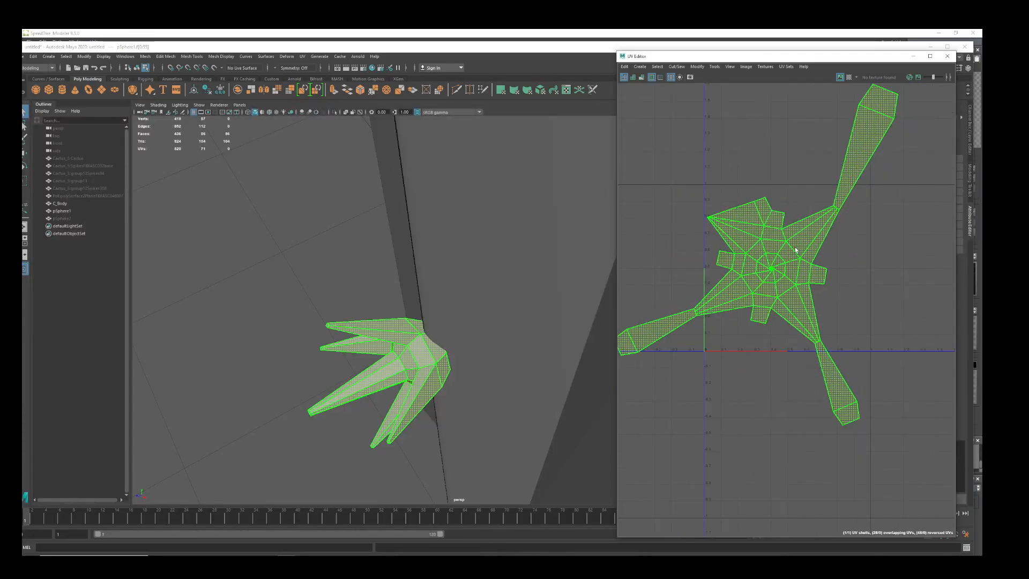
pyautogui.scroll(-2, 783, 251)
pyautogui.moveTo(784, 226); pyautogui.dragTo(775, 204, button='right')
pyautogui.click(760, 226)
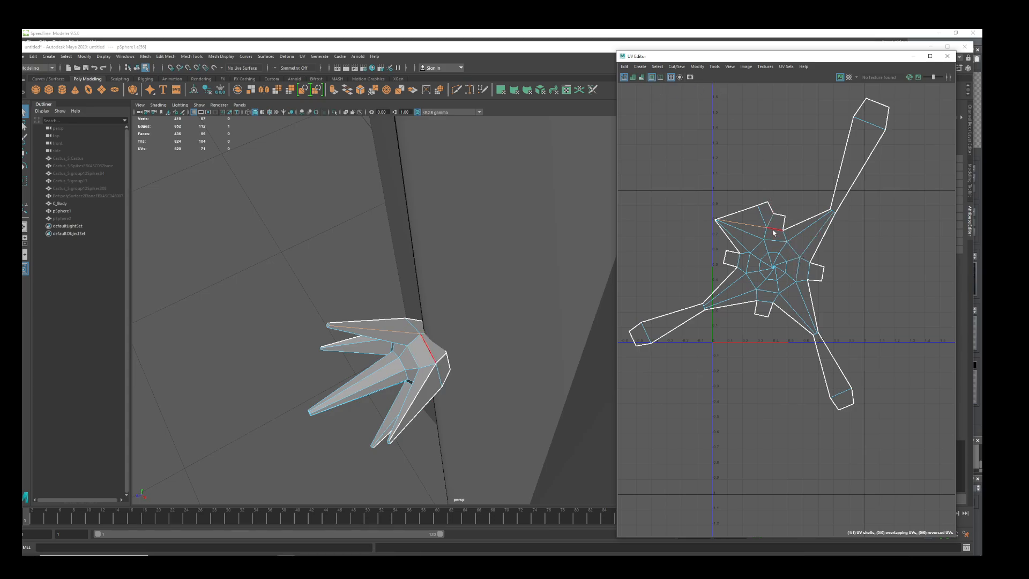
pyautogui.click(676, 67)
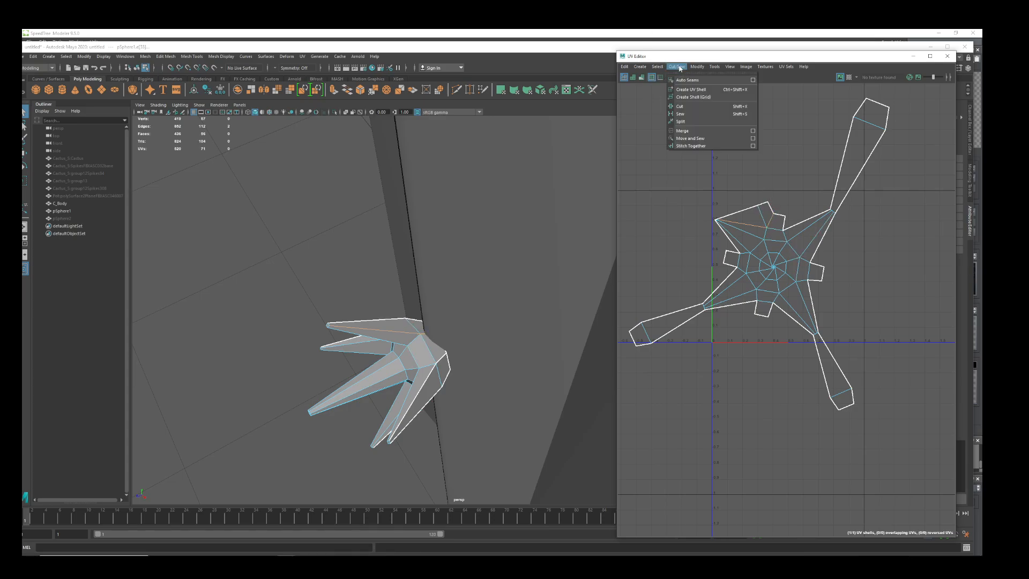
pyautogui.click(695, 108)
# - Reselect the complete UV shell and unfold it again with the added cut
pyautogui.moveTo(794, 246); pyautogui.dragTo(778, 240, button='right')
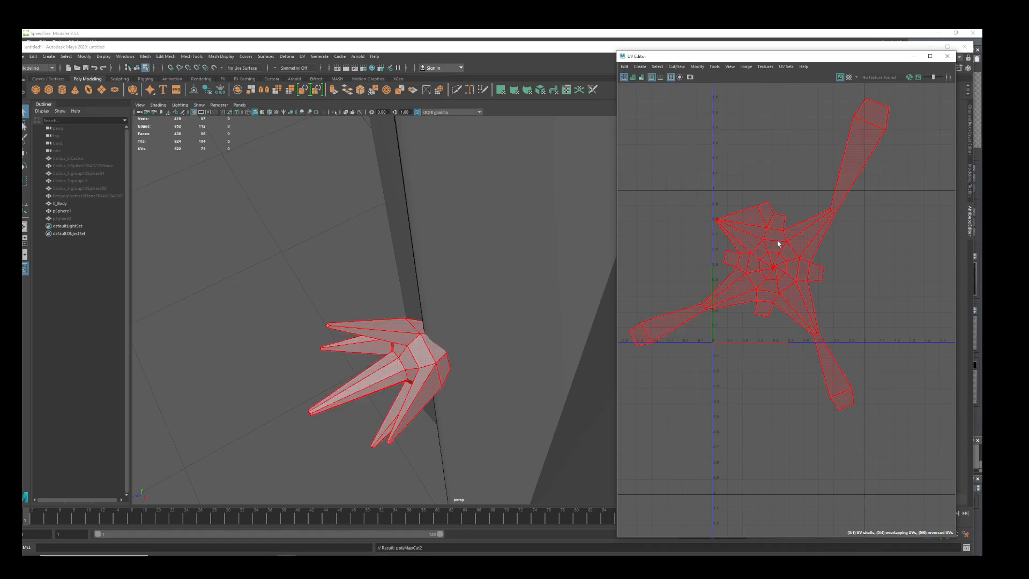
pyautogui.click(777, 239)
pyautogui.click(697, 67)
pyautogui.click(739, 302)
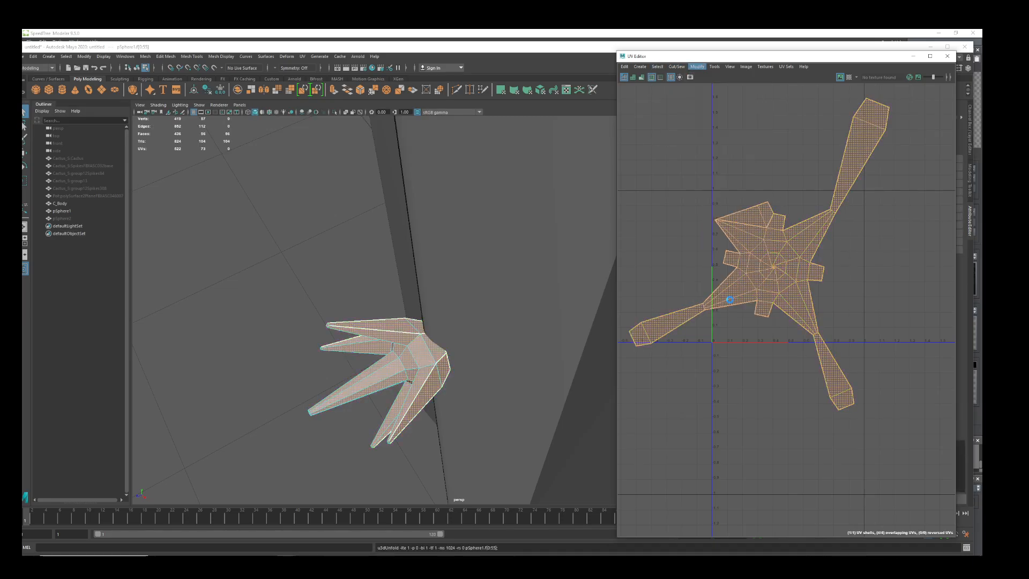
# - Shrink the unfolded UV shell and rotate it until its four long arms form a symmetrical X
pyautogui.scroll(-6, 781, 289)
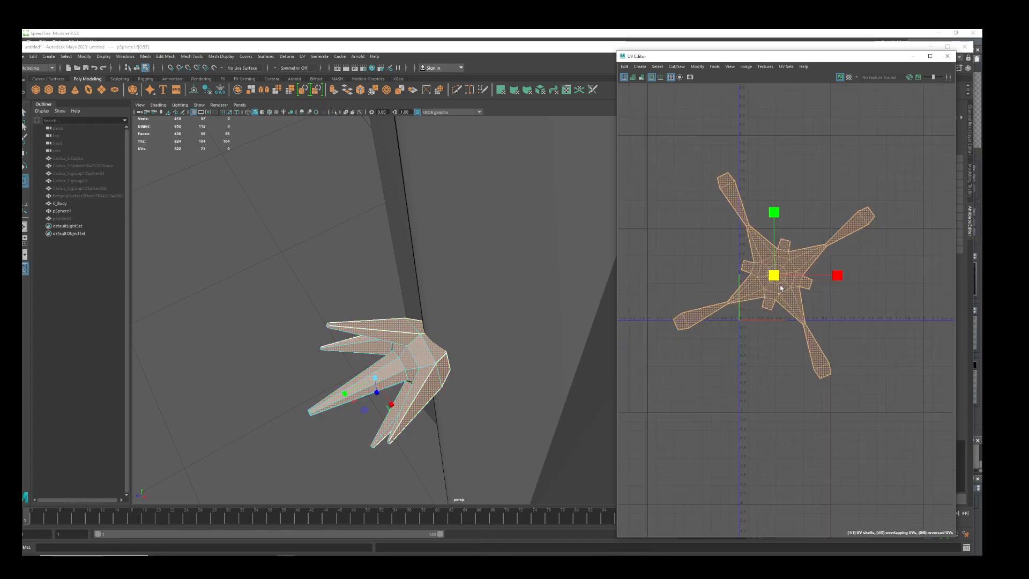
pyautogui.press('e')
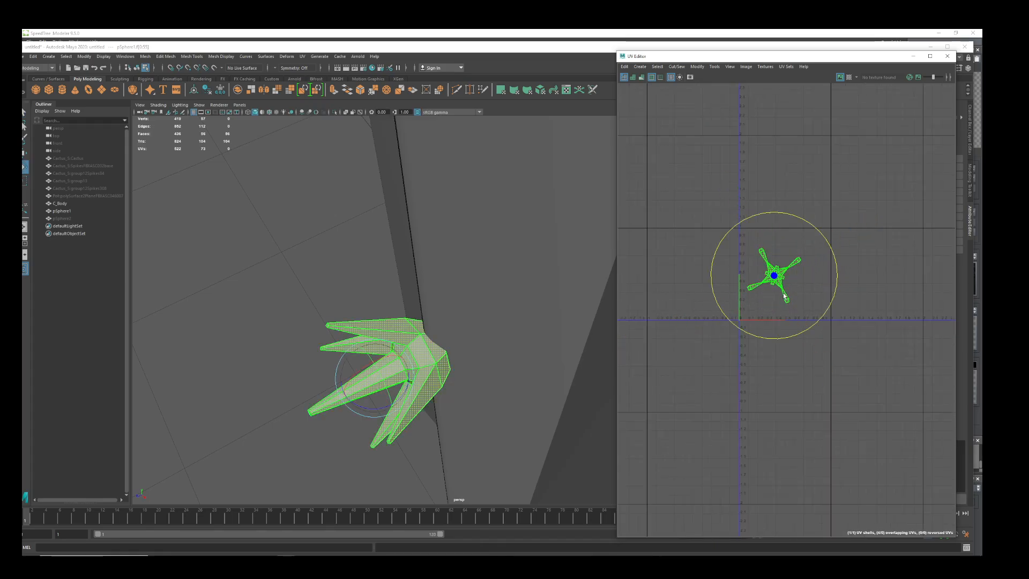
pyautogui.moveTo(804, 326); pyautogui.dragTo(839, 313)
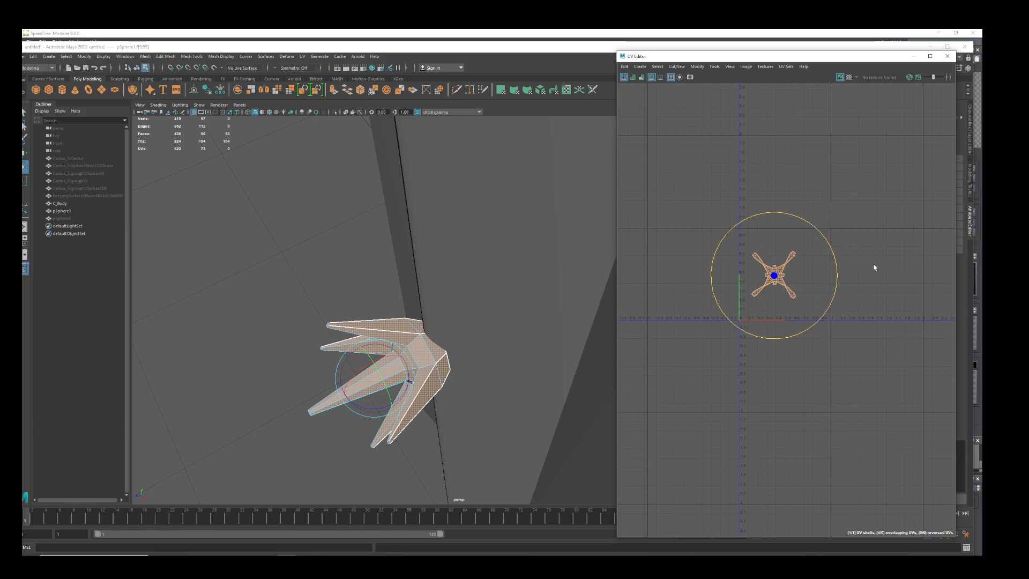
# - Scale the UV shell down further and move it near the upper-right corner of the 0–1 UV tile
pyautogui.scroll(5, 872, 266)
pyautogui.keyDown('alt'); pyautogui.moveTo(882, 318); pyautogui.dragTo(819, 309, button='middle'); pyautogui.keyUp('alt')
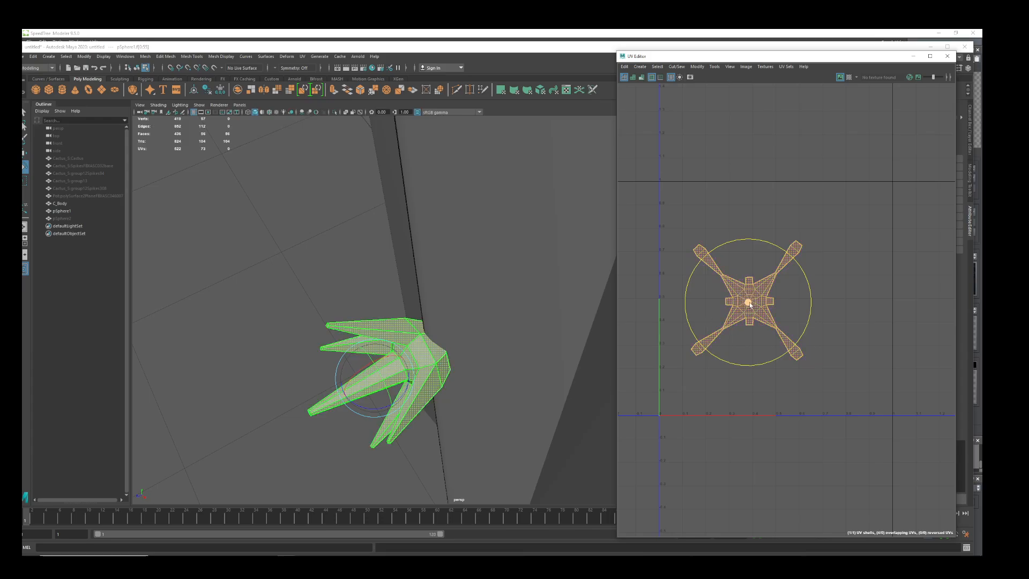
pyautogui.press('r')
pyautogui.moveTo(748, 302); pyautogui.dragTo(870, 203)
pyautogui.press('w')
# - Return to object mode with the whole spike cluster selected on the cactus rib
pyautogui.scroll(3, 474, 306)
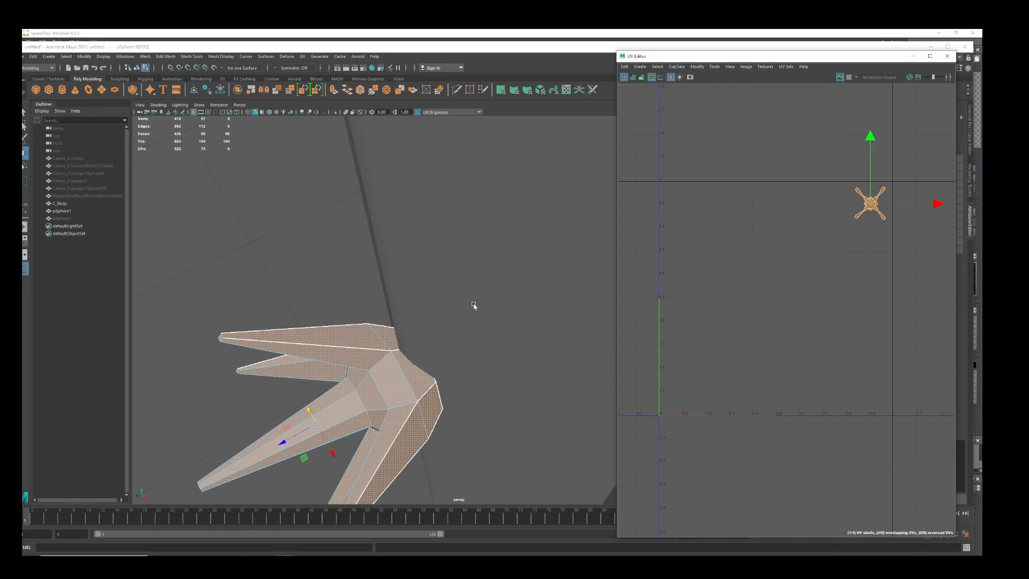
pyautogui.scroll(-5, 474, 306)
pyautogui.keyDown('alt'); pyautogui.moveTo(474, 305); pyautogui.dragTo(455, 357); pyautogui.keyUp('alt')
pyautogui.scroll(-4, 487, 306)
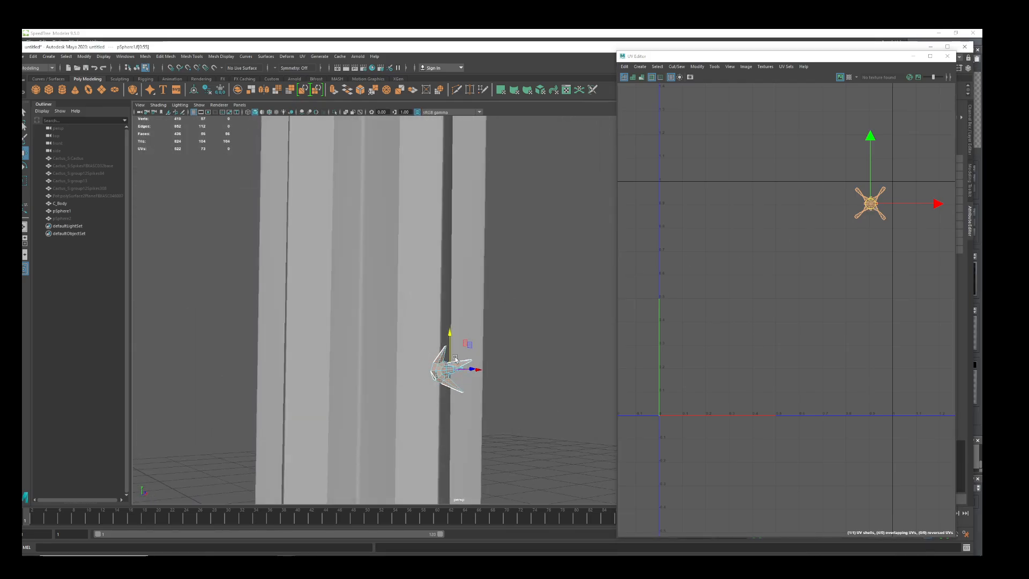
pyautogui.moveTo(455, 358); pyautogui.dragTo(480, 339, button='right')
pyautogui.scroll(-6, 501, 337)
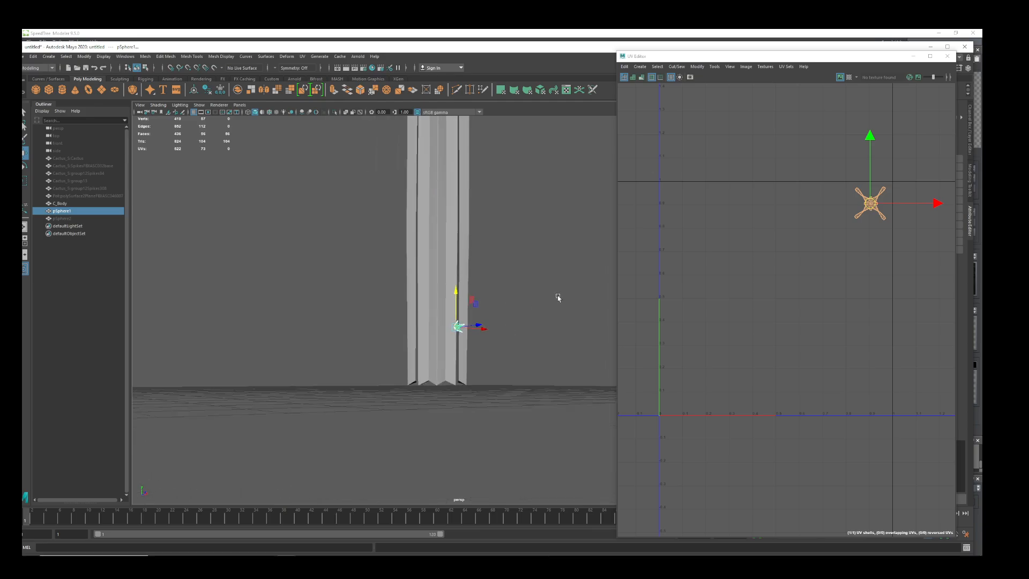
# - Duplicate the spike cluster repeatedly up the lower part of the cactus rib and nudge the newest copy against the rib surface
pyautogui.moveTo(558, 298)
pyautogui.keyDown('alt'); pyautogui.mouseDown()
pyautogui.moveTo(455, 397)
pyautogui.moveTo(410, 396)
pyautogui.moveTo(412, 192)
pyautogui.mouseUp(); pyautogui.keyUp('alt')
pyautogui.scroll(3, 423, 235)
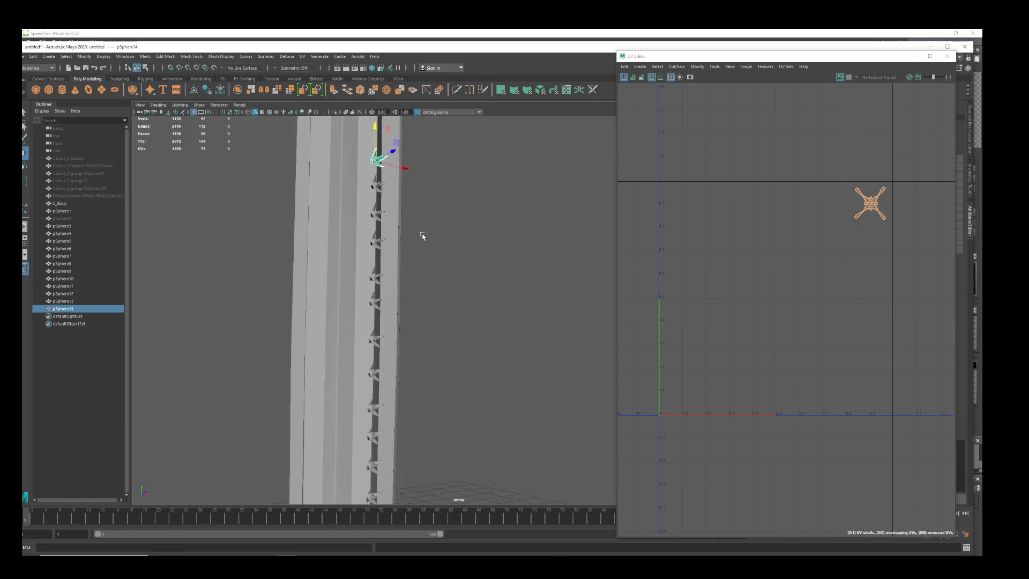
pyautogui.keyDown('alt'); pyautogui.moveTo(475, 247); pyautogui.dragTo(484, 325, button='middle'); pyautogui.keyUp('alt')
pyautogui.keyDown('alt'); pyautogui.moveTo(484, 325); pyautogui.dragTo(434, 321); pyautogui.keyUp('alt')
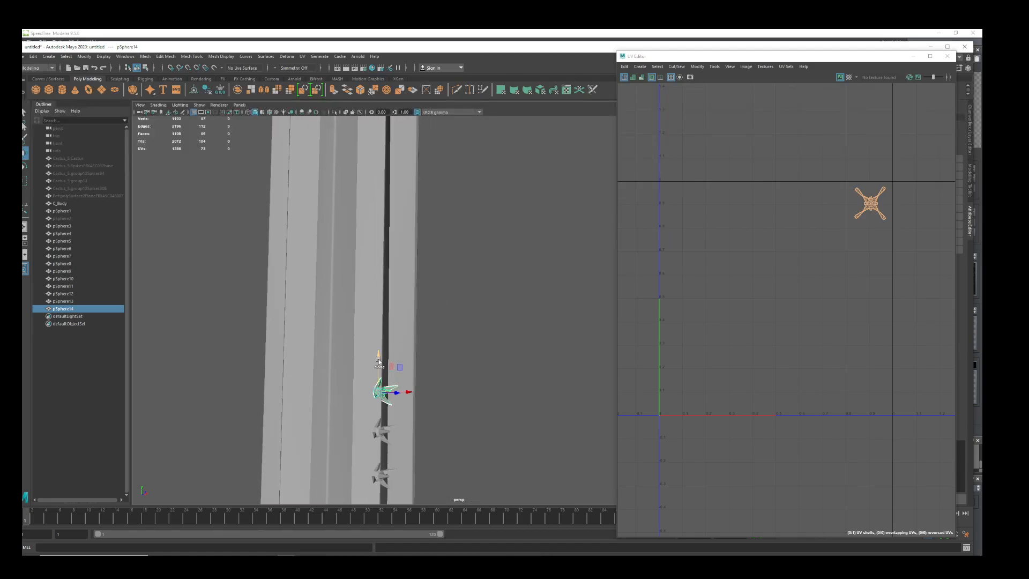
pyautogui.moveTo(379, 361)
pyautogui.keyDown('shift'); pyautogui.mouseDown()
pyautogui.moveTo(399, 337)
pyautogui.moveTo(385, 274)
pyautogui.mouseUp(); pyautogui.keyUp('shift')
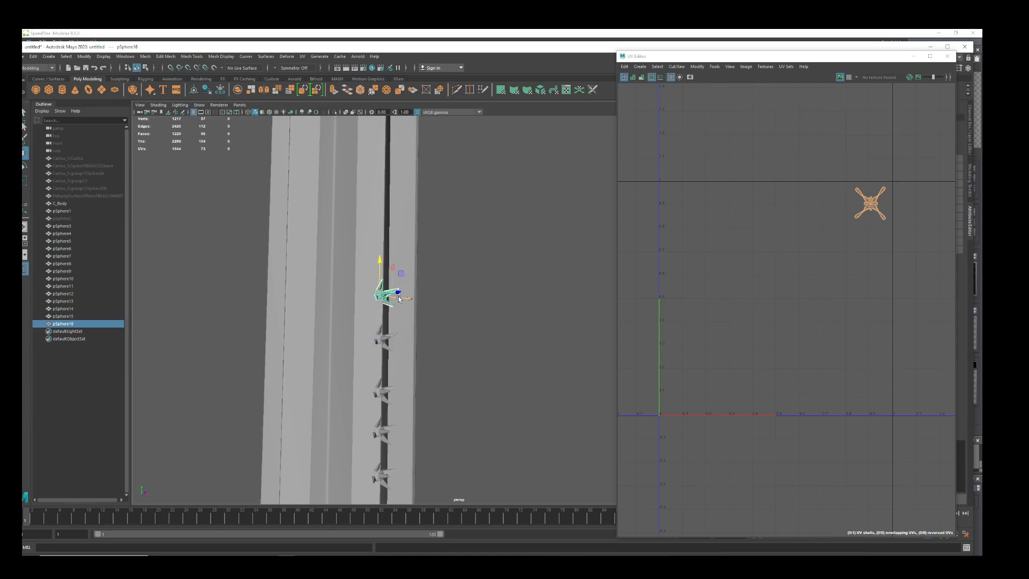
pyautogui.keyDown('alt'); pyautogui.moveTo(479, 337); pyautogui.dragTo(462, 319); pyautogui.keyUp('alt')
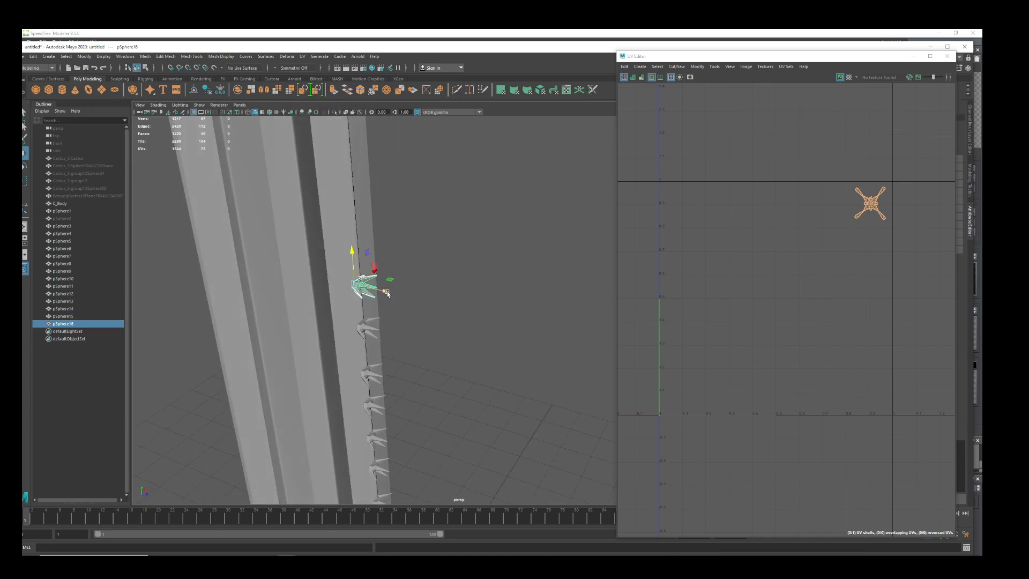
pyautogui.moveTo(385, 292); pyautogui.dragTo(388, 292)
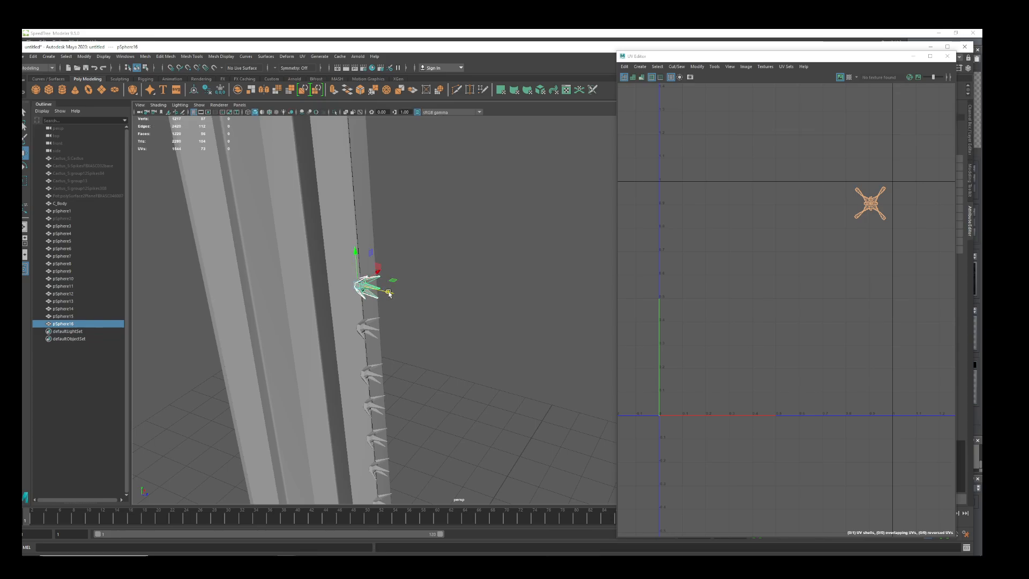
pyautogui.scroll(-6, 413, 299)
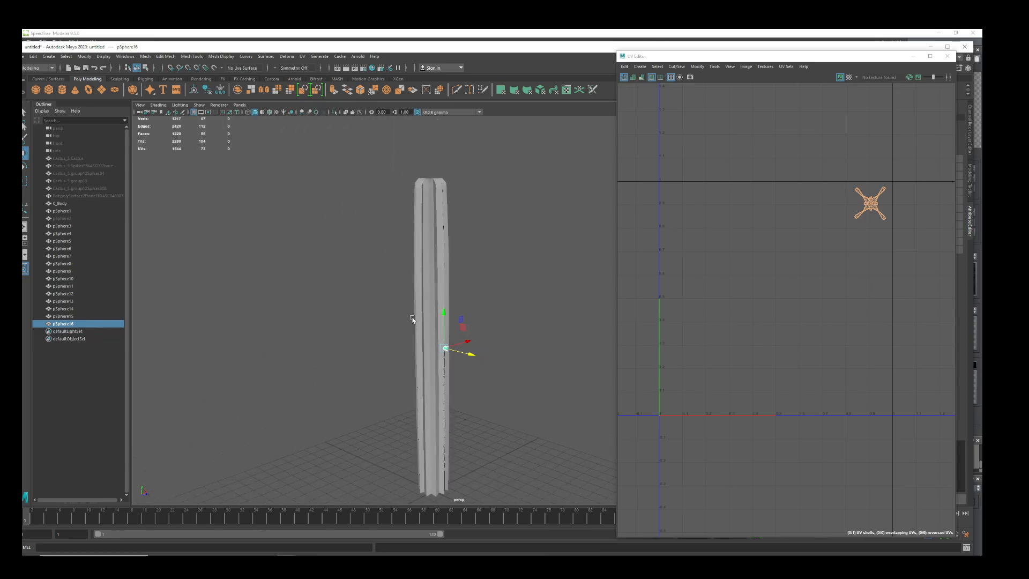
# - Continue the column of duplicated spike clusters up the same rib to just below the cactus's rounded crown
pyautogui.scroll(3, 412, 320)
pyautogui.keyDown('shift'); pyautogui.moveTo(441, 337); pyautogui.dragTo(440, 241); pyautogui.keyUp('shift')
pyautogui.keyDown('shift'); pyautogui.moveTo(440, 241); pyautogui.dragTo(439, 158); pyautogui.keyUp('shift')
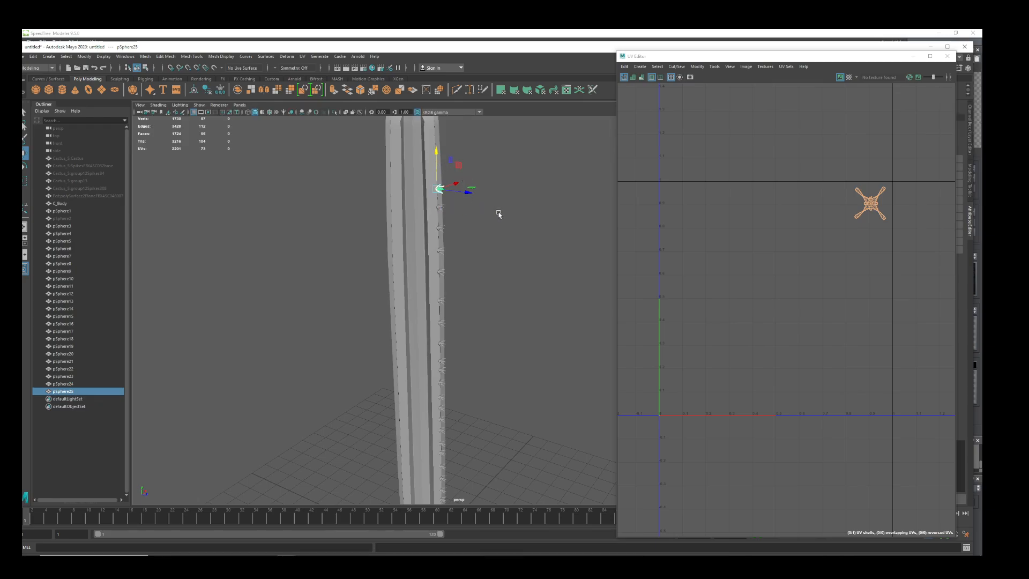
pyautogui.keyDown('alt'); pyautogui.moveTo(498, 214); pyautogui.dragTo(448, 357, button='middle'); pyautogui.keyUp('alt')
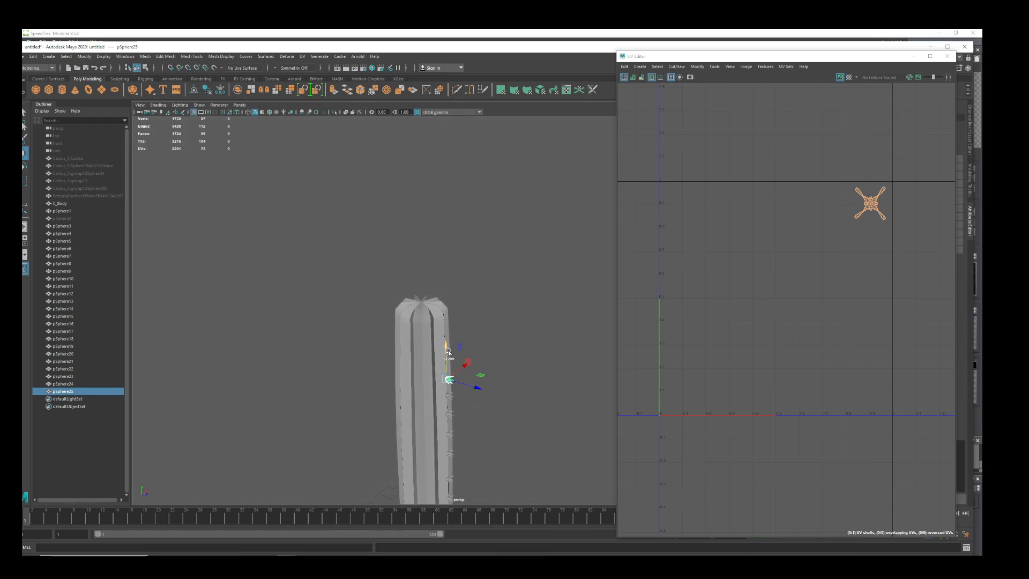
pyautogui.keyDown('shift'); pyautogui.moveTo(448, 351); pyautogui.dragTo(446, 283); pyautogui.keyUp('shift')
# - Check the uppermost spike clusters from above and move the topmost one inward against the rib
pyautogui.scroll(5, 459, 306)
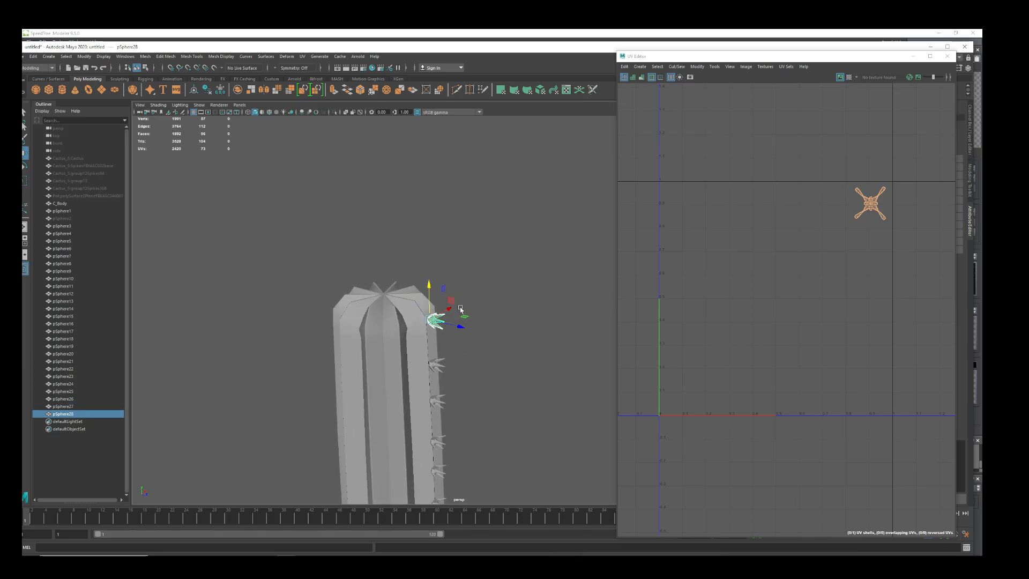
pyautogui.moveTo(466, 327)
pyautogui.mouseDown()
pyautogui.moveTo(516, 369)
pyautogui.moveTo(517, 378)
pyautogui.moveTo(508, 337)
pyautogui.moveTo(489, 317)
pyautogui.moveTo(477, 392)
pyautogui.mouseUp()
pyautogui.click(463, 386)
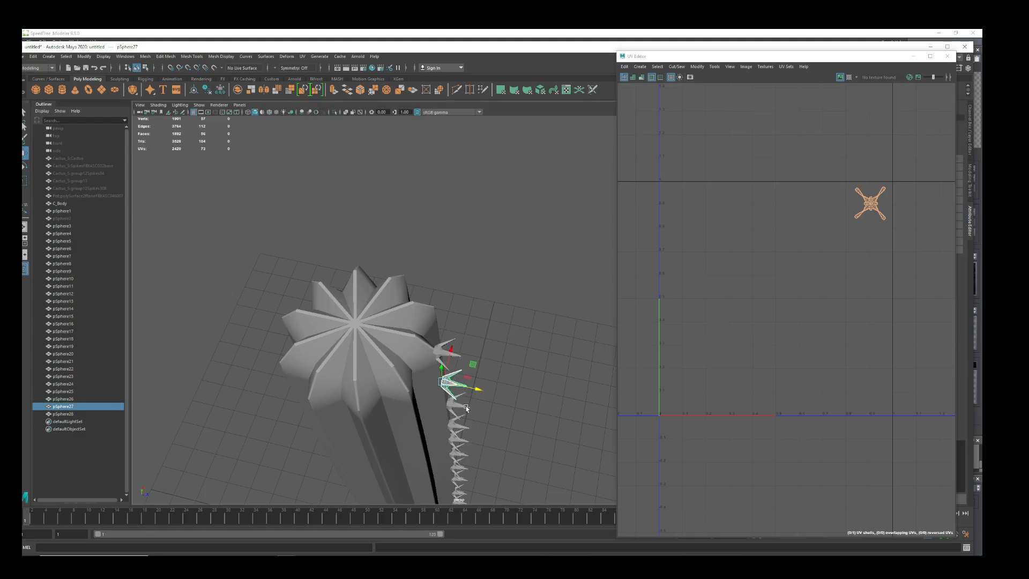
pyautogui.click(466, 408)
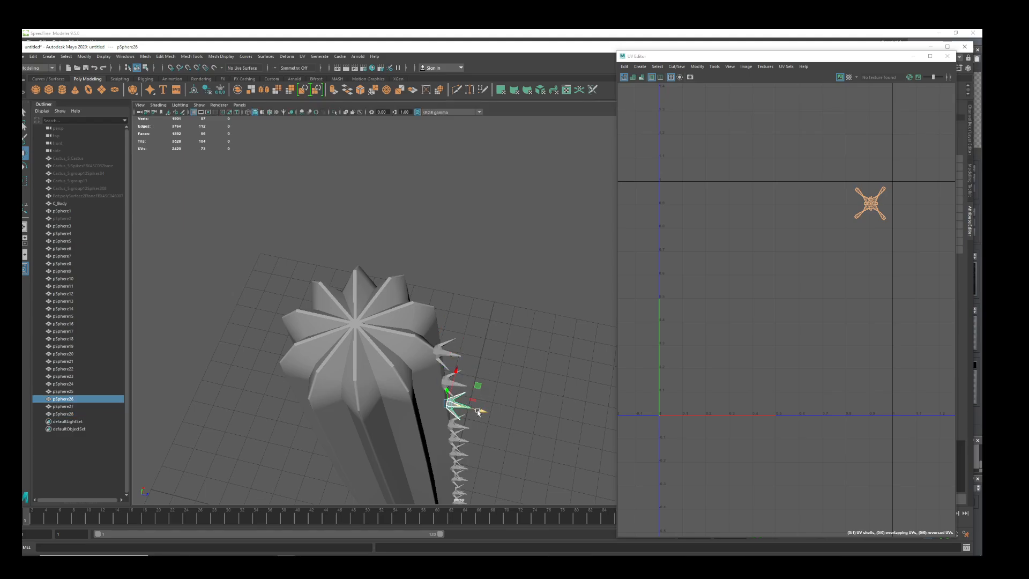
pyautogui.click(456, 353)
pyautogui.moveTo(475, 358); pyautogui.dragTo(469, 360)
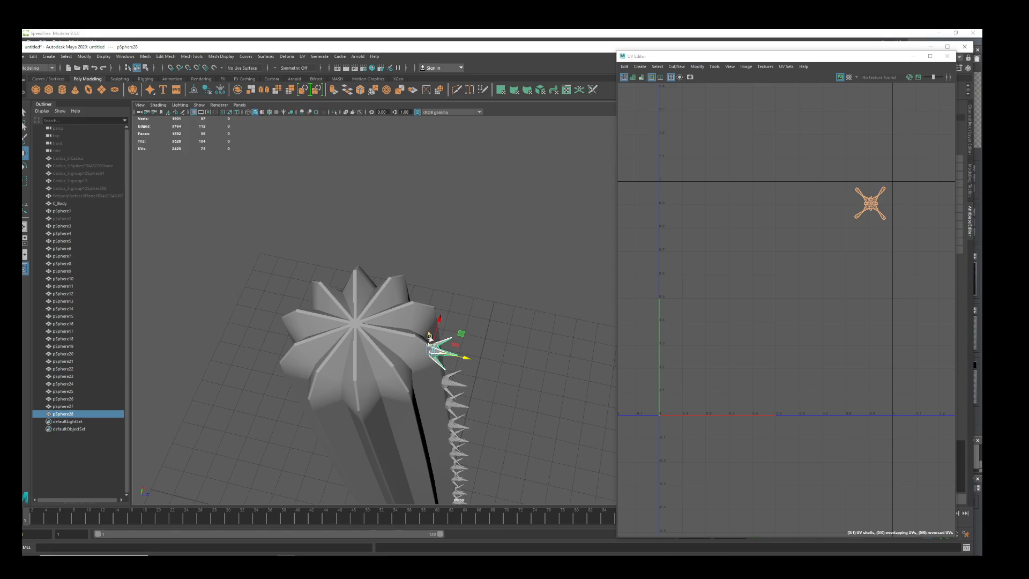
# - Duplicate the topmost spike cluster onto the crown, rotate it to follow the slope, and place another copy nearer the crown's centre
pyautogui.hotkey('ctrl', 'd')
pyautogui.moveTo(466, 358); pyautogui.dragTo(437, 329)
pyautogui.press('e')
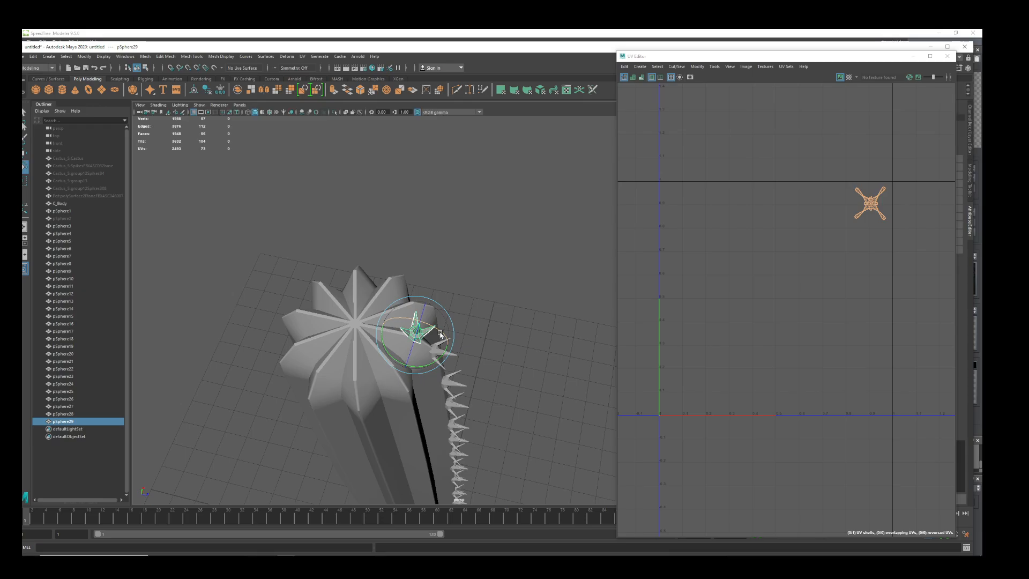
pyautogui.press('w')
pyautogui.keyDown('shift'); pyautogui.moveTo(451, 342); pyautogui.dragTo(421, 335); pyautogui.keyUp('shift')
pyautogui.scroll(-5, 439, 340)
pyautogui.scroll(-3, 441, 341)
pyautogui.keyDown('alt'); pyautogui.moveTo(485, 368); pyautogui.dragTo(391, 335); pyautogui.keyUp('alt')
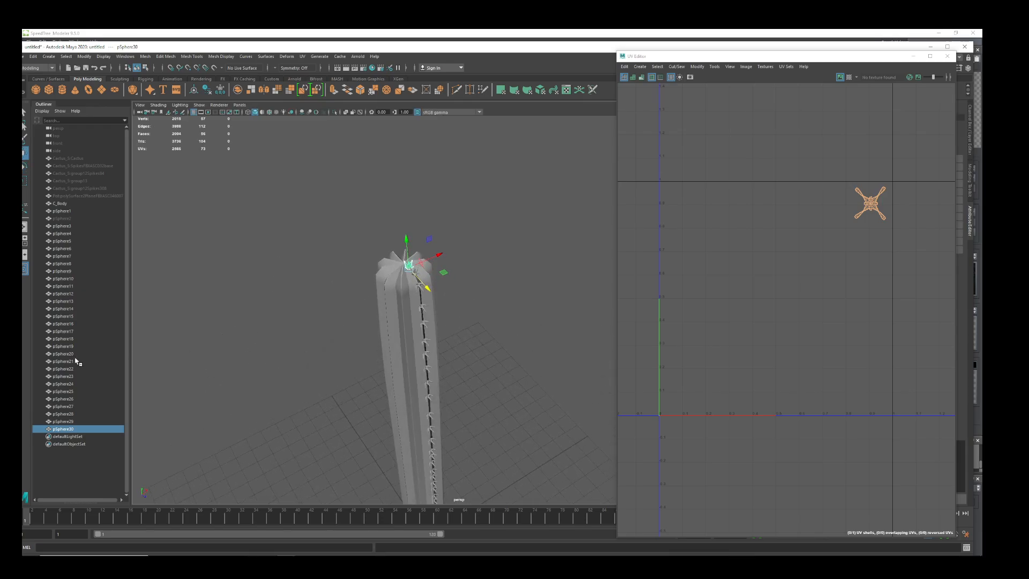
# - Select all spike clusters from pSphere3 to pSphere30 and combine them into one mesh
pyautogui.click(82, 430)
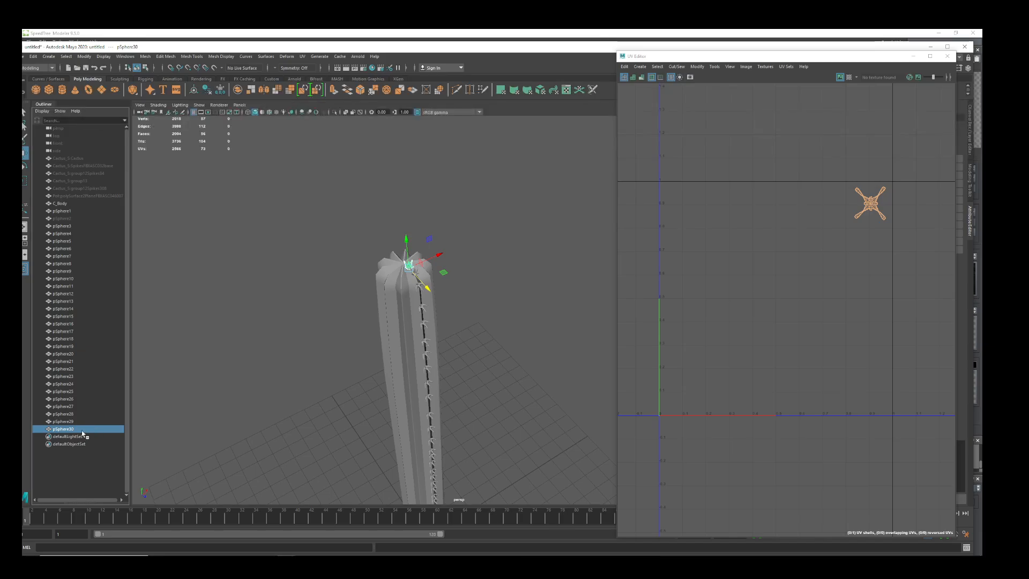
pyautogui.keyDown('shift'); pyautogui.click(68, 231); pyautogui.keyUp('shift')
pyautogui.keyDown('alt'); pyautogui.moveTo(422, 366); pyautogui.dragTo(318, 165); pyautogui.keyUp('alt')
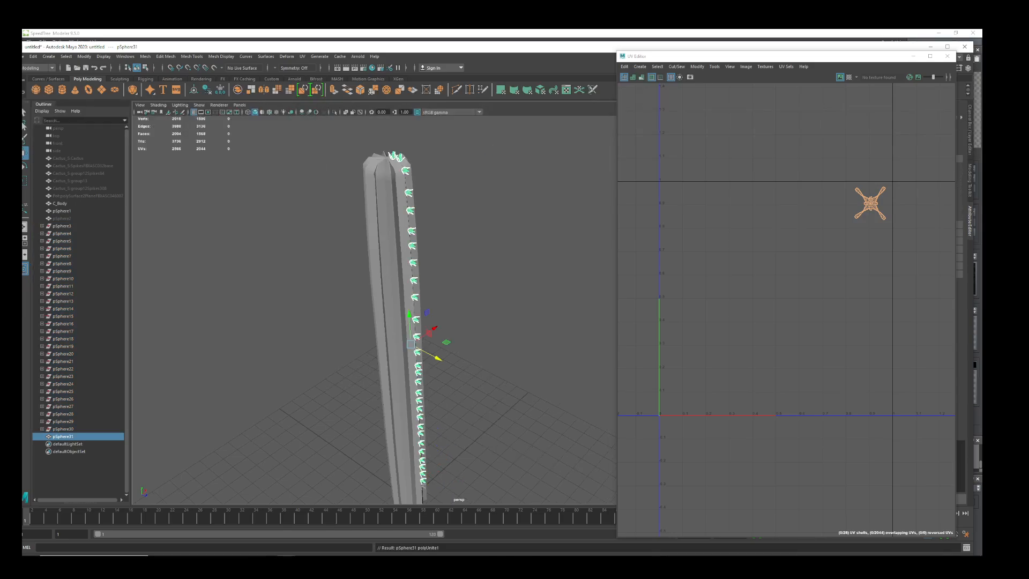
pyautogui.click(237, 89)
pyautogui.press('f')
pyautogui.moveTo(465, 235); pyautogui.dragTo(494, 222, button='right')
pyautogui.click(448, 293)
pyautogui.scroll(2, 445, 316)
pyautogui.click(415, 340)
pyautogui.keyDown('alt'); pyautogui.moveTo(471, 351); pyautogui.dragTo(430, 312); pyautogui.keyUp('alt')
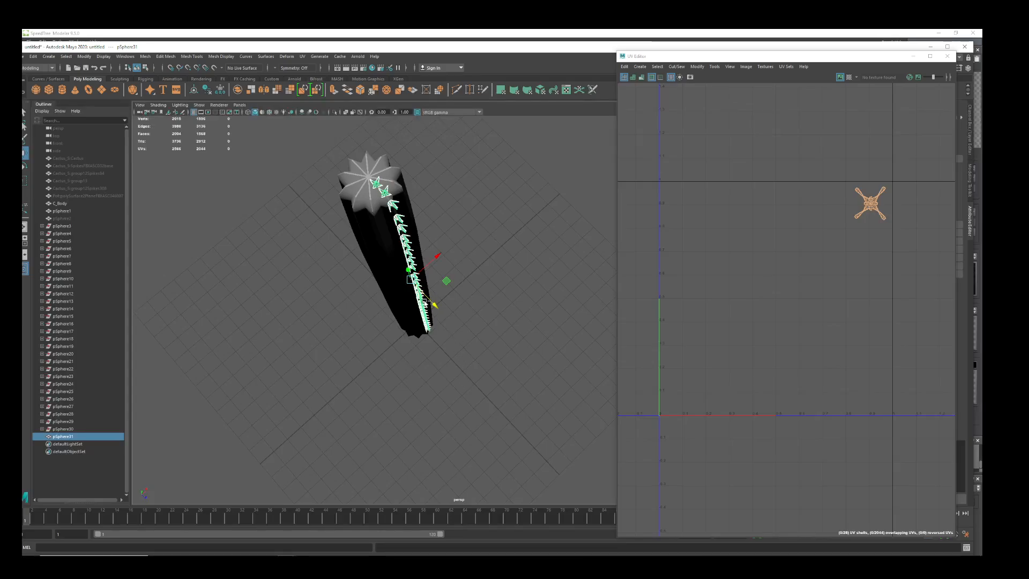
# - Duplicate the combined spike column, rotate it, and move it onto the adjacent rib
pyautogui.hotkey('ctrl', 'd')
pyautogui.press('e')
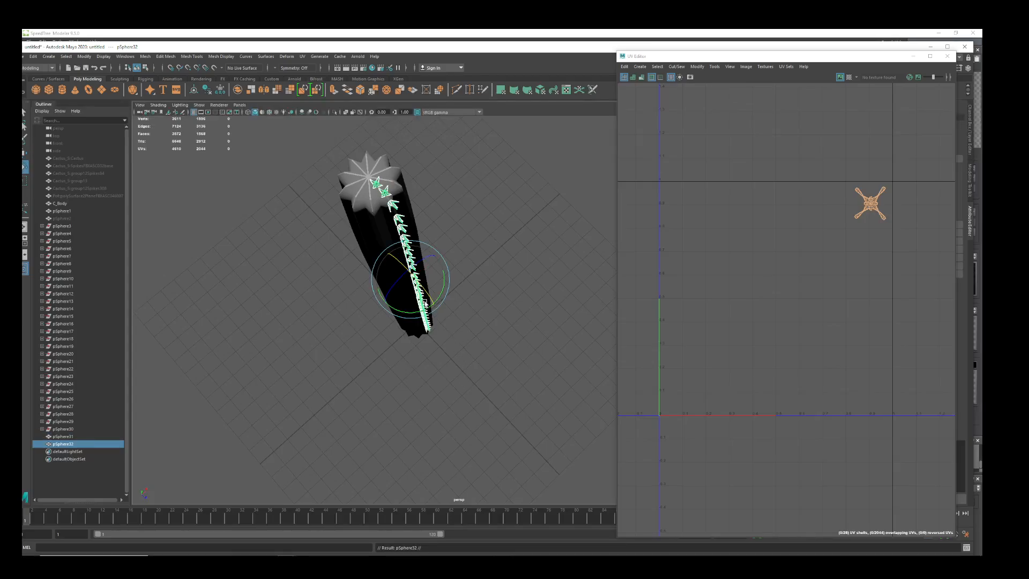
pyautogui.keyDown('alt'); pyautogui.moveTo(490, 343); pyautogui.dragTo(438, 313); pyautogui.keyUp('alt')
pyautogui.moveTo(419, 362); pyautogui.dragTo(412, 354)
pyautogui.press('w')
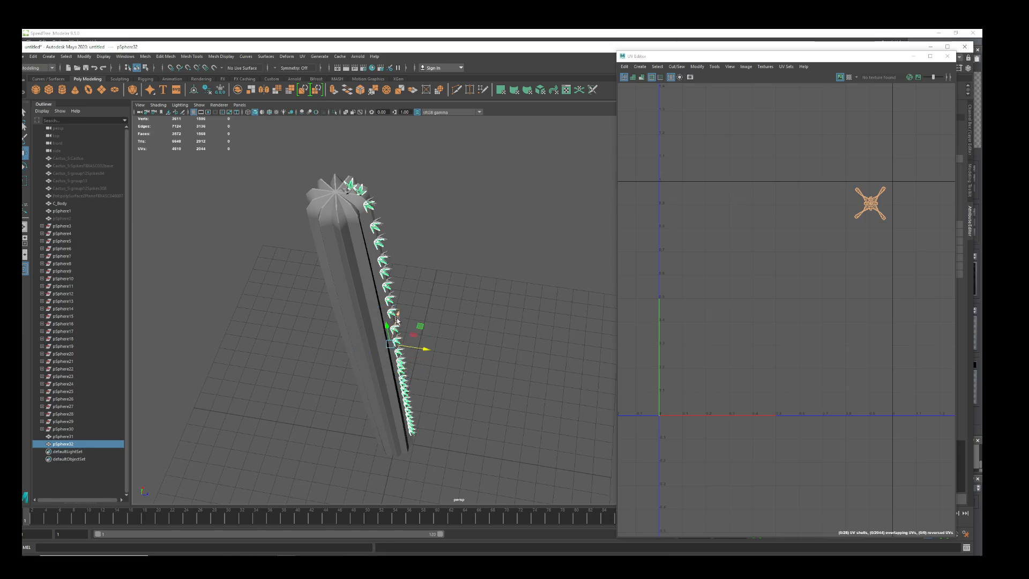
pyautogui.moveTo(397, 319); pyautogui.dragTo(385, 323)
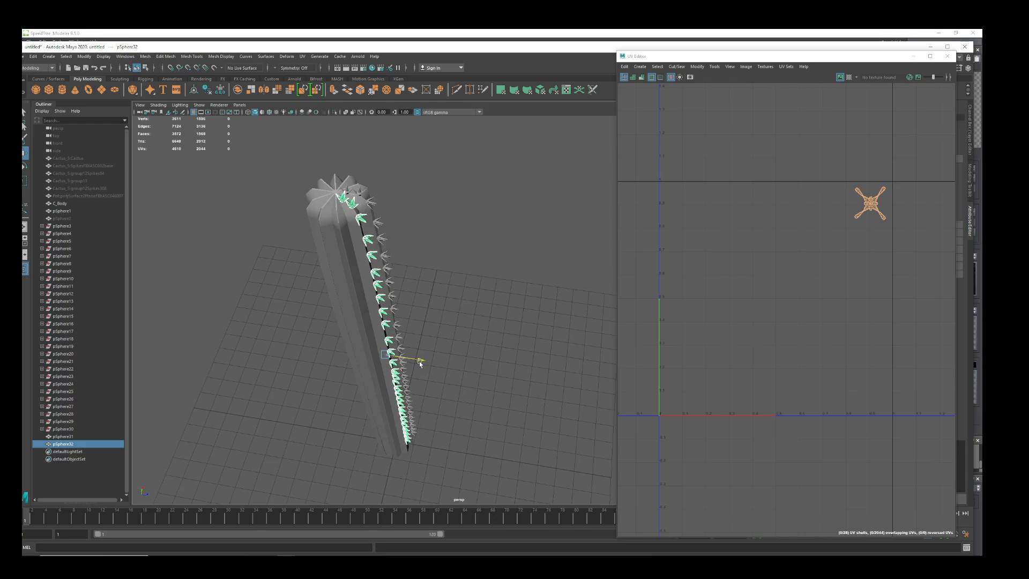
# - Fit a further copy of the spike column to the next rib by moving and rotating it
pyautogui.moveTo(419, 361)
pyautogui.keyDown('alt'); pyautogui.mouseDown()
pyautogui.moveTo(401, 372)
pyautogui.moveTo(513, 327)
pyautogui.moveTo(485, 337)
pyautogui.moveTo(442, 333)
pyautogui.moveTo(417, 352)
pyautogui.mouseUp(); pyautogui.keyUp('alt')
pyautogui.moveTo(412, 388); pyautogui.dragTo(407, 399)
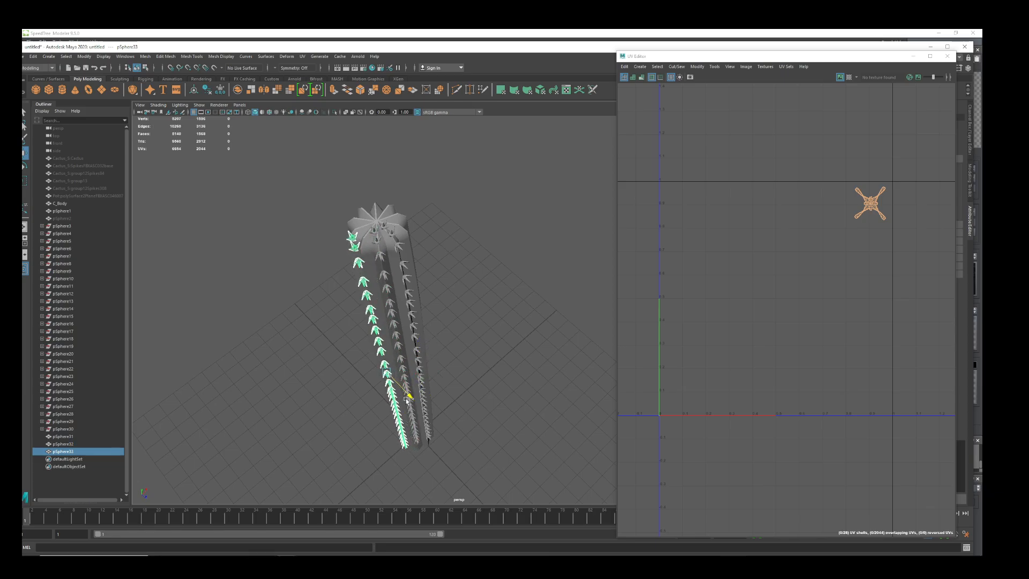
pyautogui.moveTo(411, 355); pyautogui.dragTo(415, 353)
pyautogui.press('e')
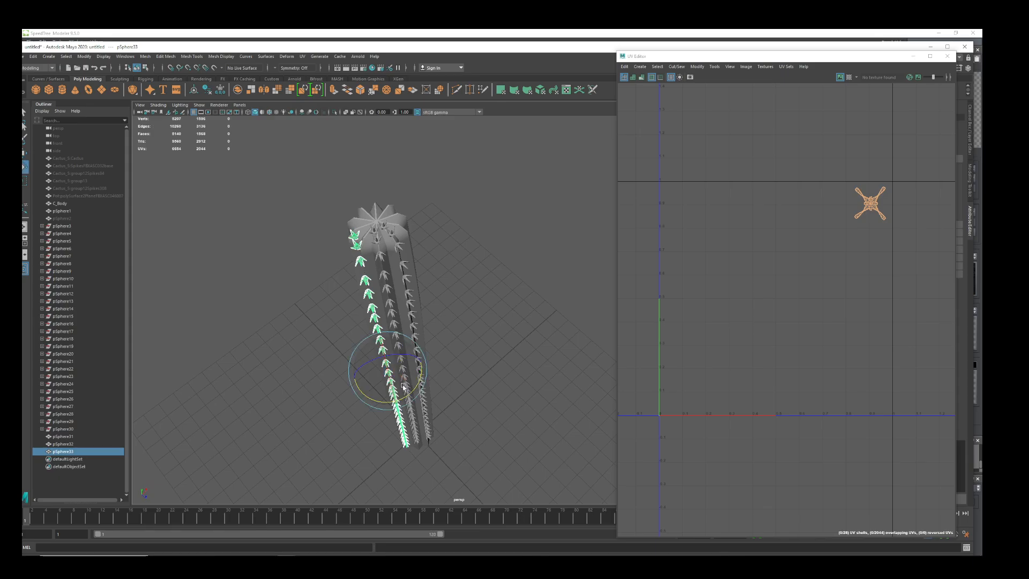
pyautogui.moveTo(409, 395); pyautogui.dragTo(395, 402)
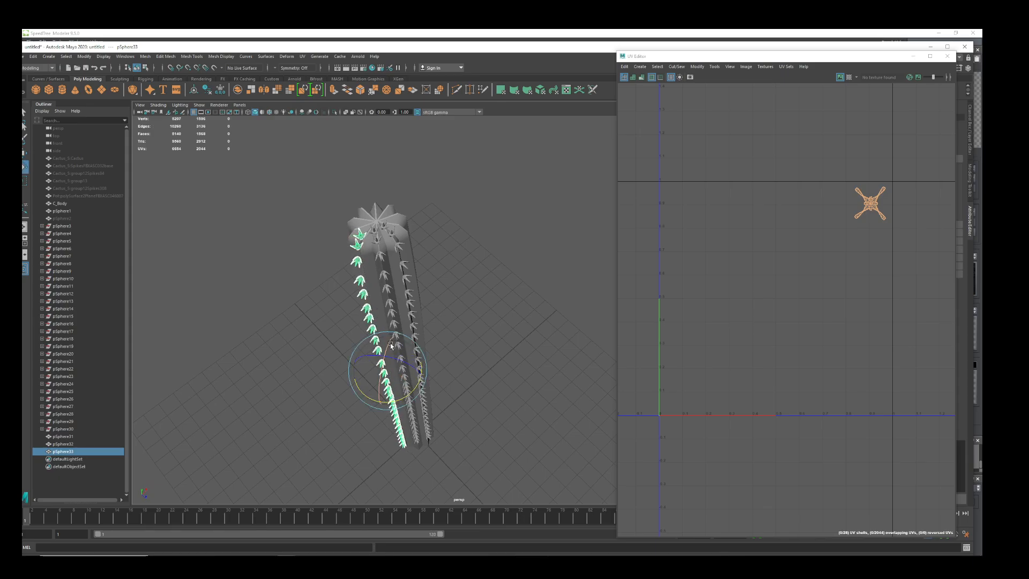
pyautogui.press('w')
pyautogui.moveTo(412, 355); pyautogui.dragTo(346, 356)
# - Select the cactus body together with its three spike columns and hide them
pyautogui.scroll(5, 415, 357)
pyautogui.moveTo(335, 202); pyautogui.dragTo(367, 189, button='right')
pyautogui.moveTo(309, 162); pyautogui.dragTo(472, 499)
pyautogui.hotkey('ctrl', 'h')
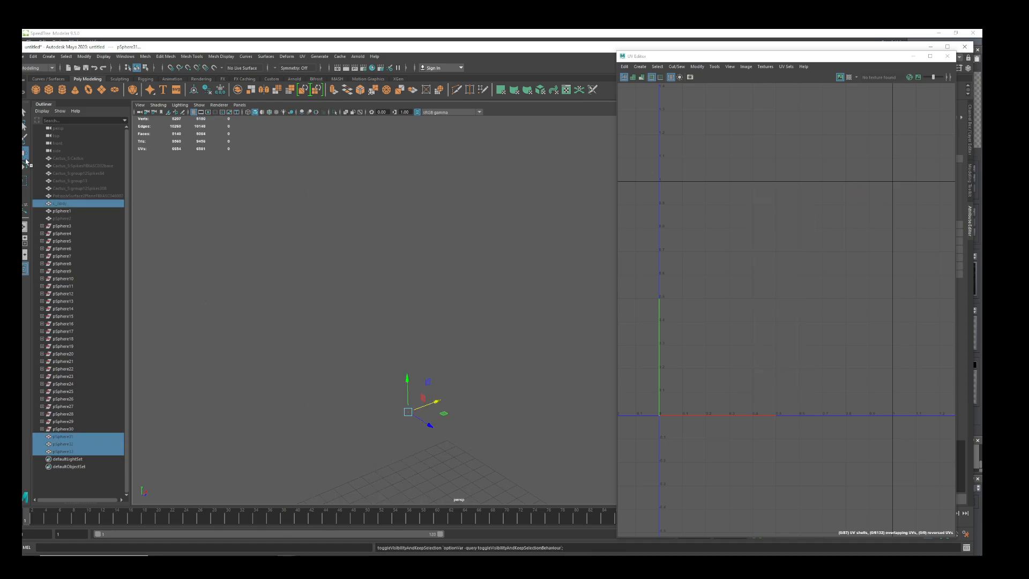
# - Unhide the finished cactus body, its spike bases, the first small arm and the main body's spikes one by one
pyautogui.click(68, 159)
pyautogui.hotkey('ctrl', 'h')
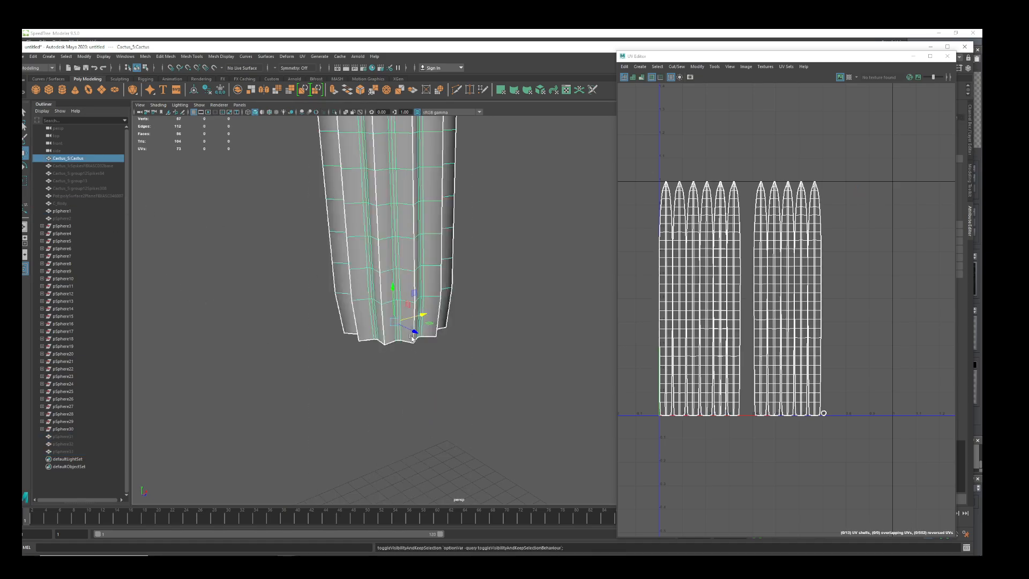
pyautogui.click(75, 166)
pyautogui.hotkey('ctrl', 'h')
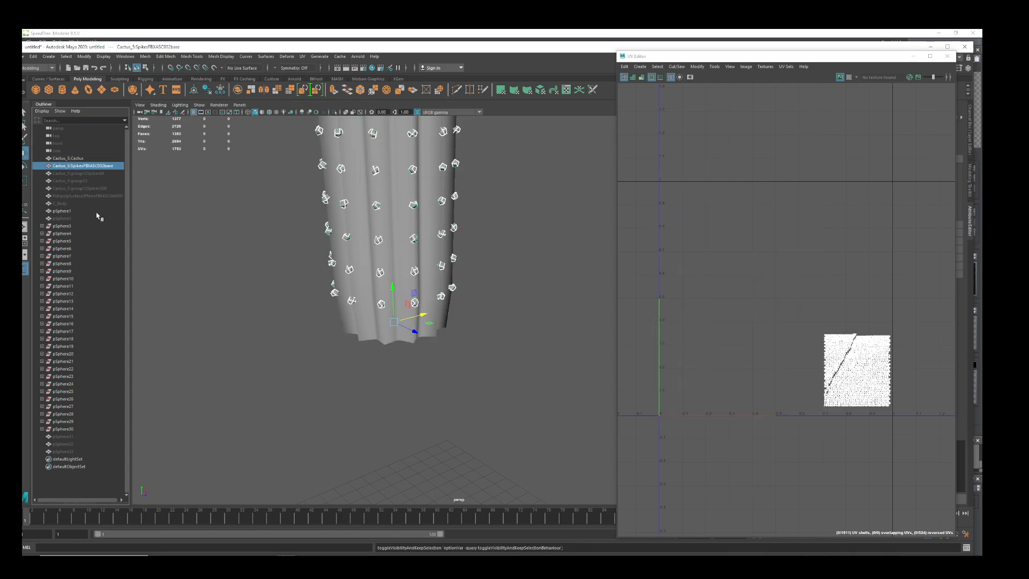
pyautogui.click(78, 174)
pyautogui.hotkey('ctrl', 'h')
pyautogui.click(91, 181)
pyautogui.hotkey('ctrl', 'h')
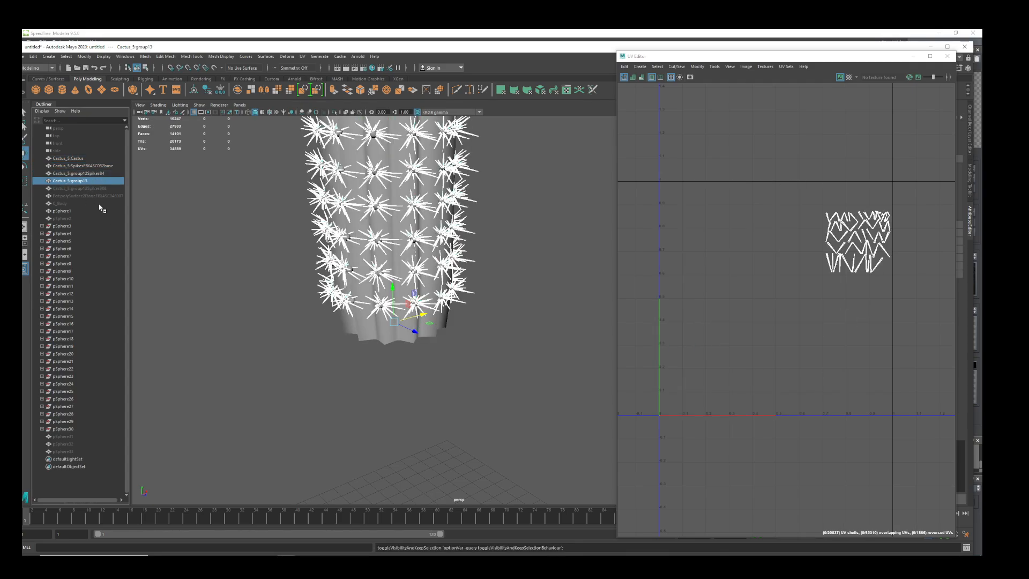
# - Unhide the finished cactus's second small arm and the pot
pyautogui.click(81, 189)
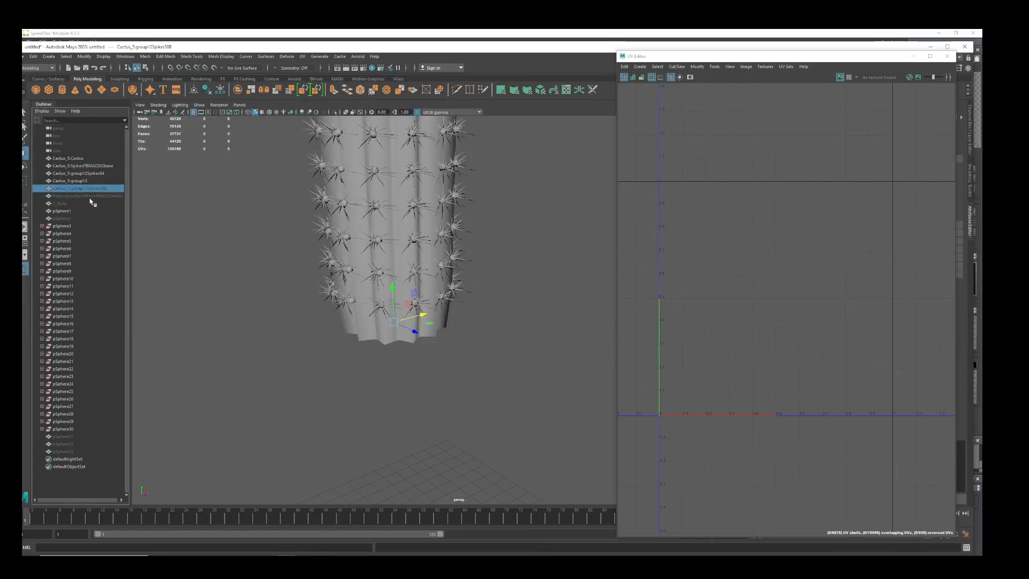
pyautogui.hotkey('ctrl', 'h')
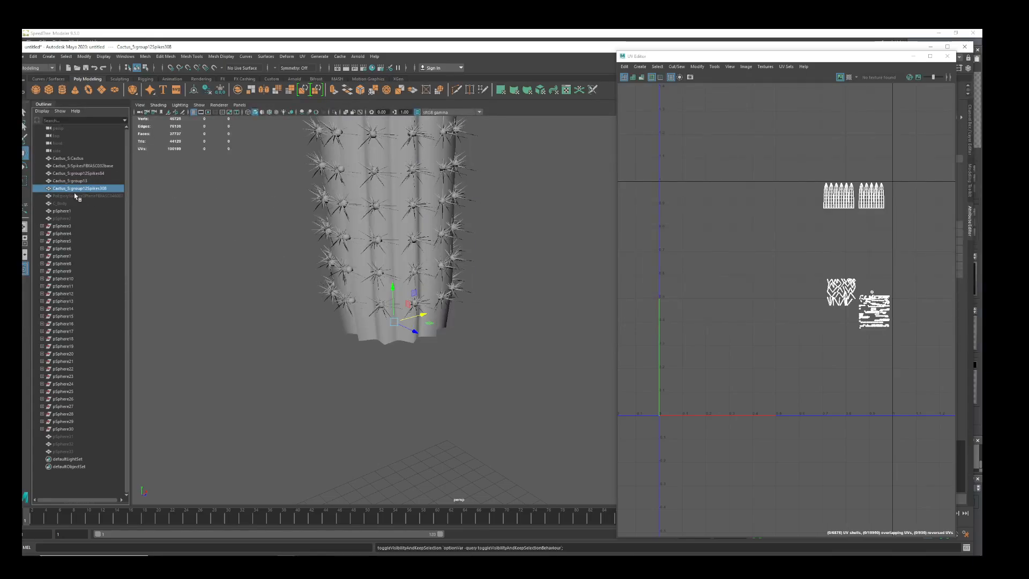
pyautogui.click(86, 197)
pyautogui.hotkey('ctrl', 'h')
pyautogui.scroll(-12, 422, 350)
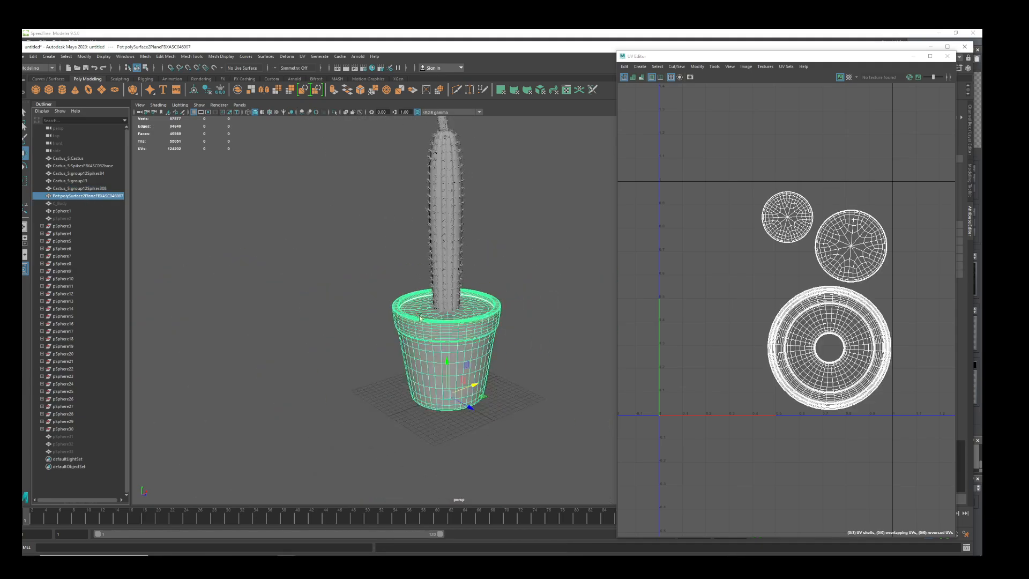
# - Examine the finished potted cactus up close, selecting the main body and the two small arms to view their UV layouts
pyautogui.keyDown('alt'); pyautogui.moveTo(407, 352); pyautogui.dragTo(440, 368); pyautogui.keyUp('alt')
pyautogui.scroll(10, 407, 362)
pyautogui.scroll(-5, 440, 368)
pyautogui.keyDown('alt'); pyautogui.moveTo(467, 368); pyautogui.dragTo(438, 342, button='middle'); pyautogui.keyUp('alt')
pyautogui.click(438, 341)
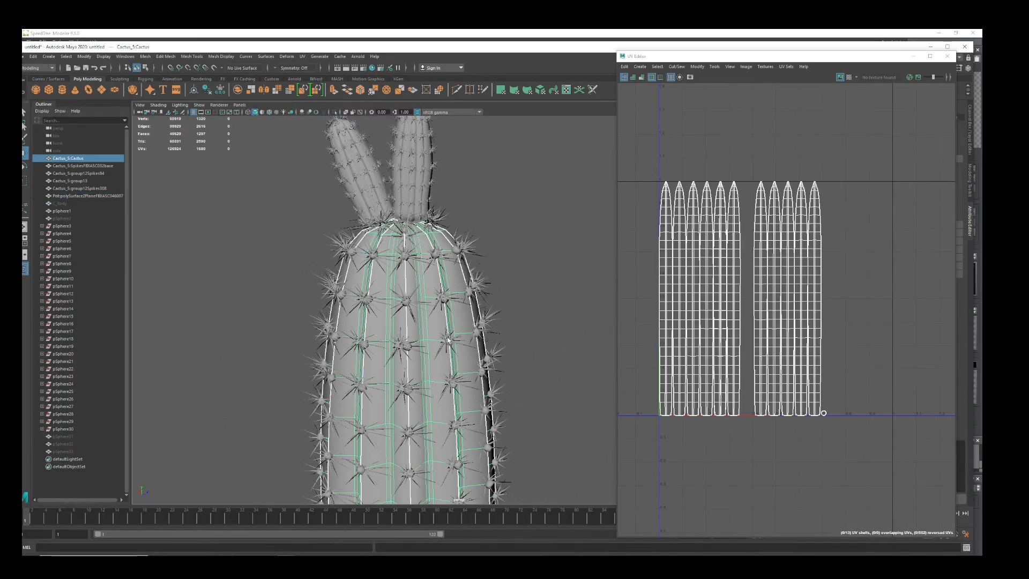
pyautogui.scroll(-3, 460, 349)
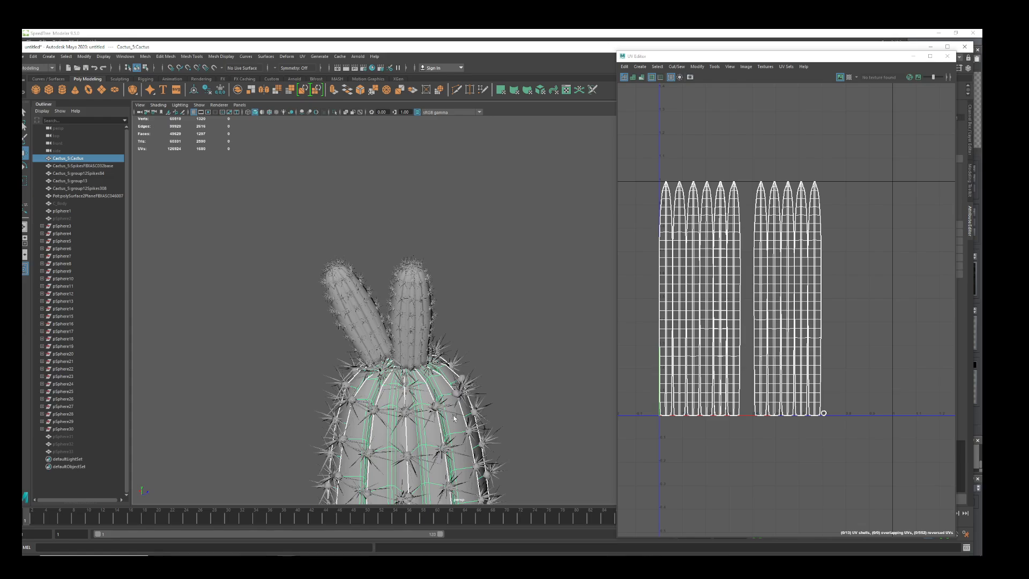
pyautogui.scroll(10, 420, 305)
pyautogui.scroll(-10, 357, 311)
pyautogui.click(412, 322)
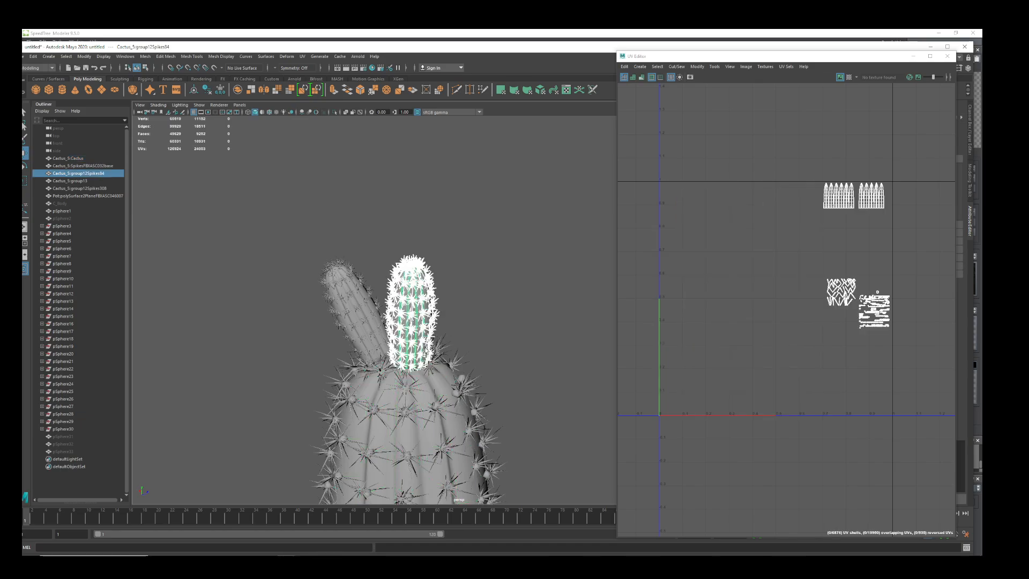
pyautogui.keyDown('shift'); pyautogui.click(364, 320); pyautogui.keyUp('shift')
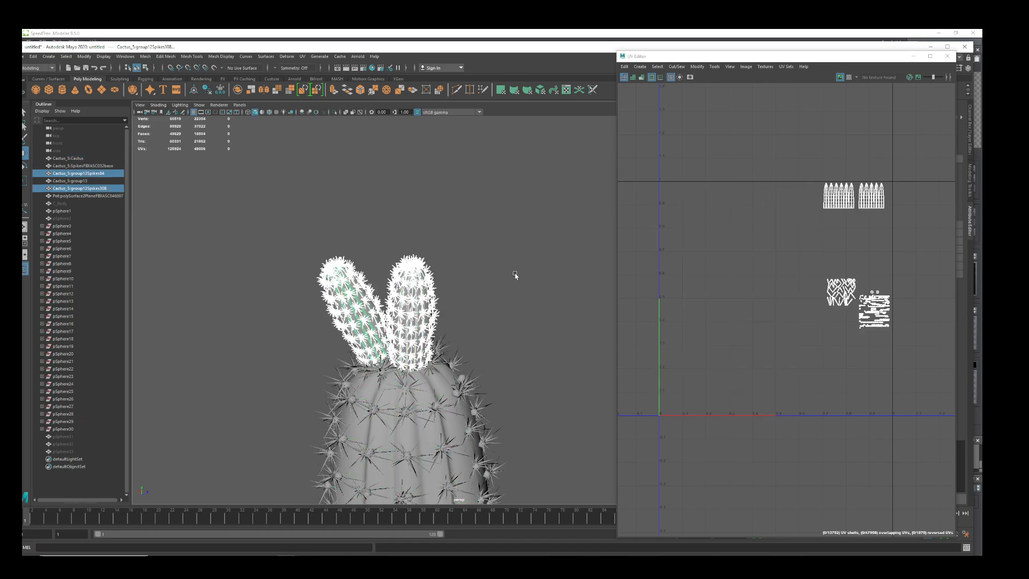
pyautogui.scroll(-3, 435, 406)
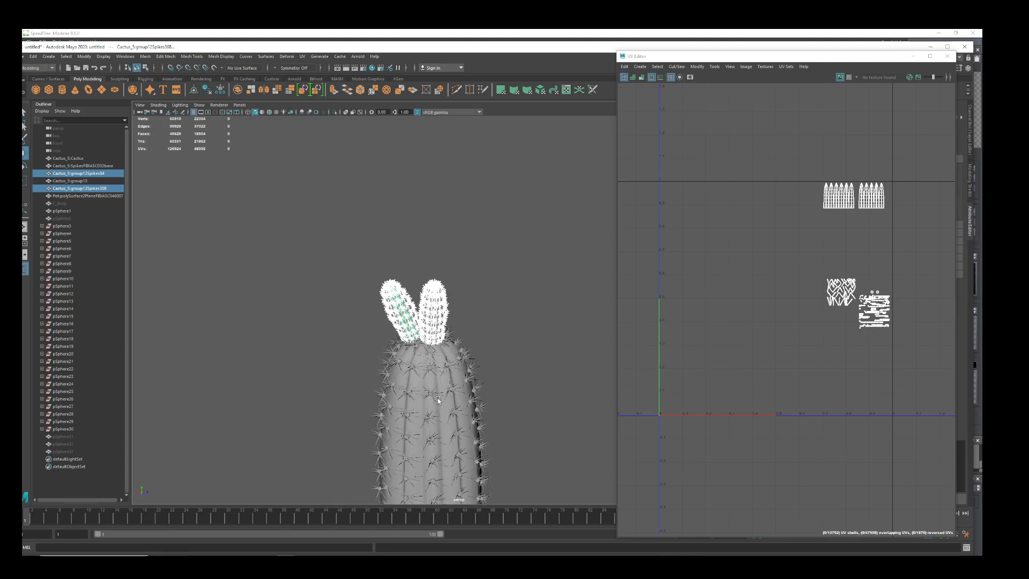
# - Deselect the cactus parts in Maya, switch to Substance Painter and examine the textured cactus from several angles
pyautogui.click(482, 419)
pyautogui.keyDown('alt'); pyautogui.moveTo(511, 412); pyautogui.dragTo(501, 324); pyautogui.keyUp('alt')
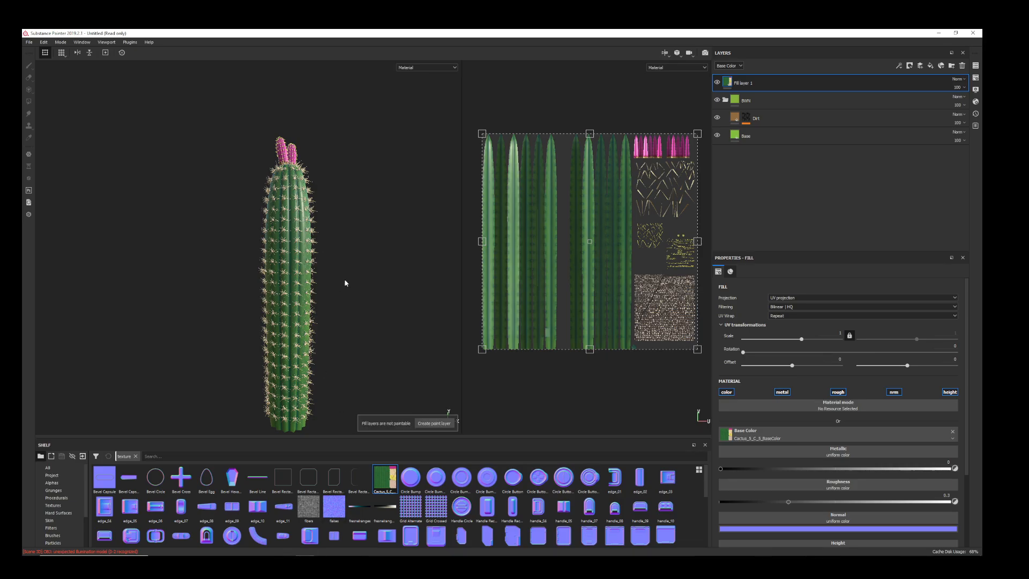
pyautogui.scroll(2, 315, 313)
pyautogui.scroll(-3, 315, 313)
pyautogui.moveTo(315, 313)
pyautogui.keyDown('alt'); pyautogui.mouseDown()
pyautogui.moveTo(309, 331)
pyautogui.moveTo(300, 328)
pyautogui.moveTo(349, 294)
pyautogui.mouseUp(); pyautogui.keyUp('alt')
pyautogui.scroll(3, 351, 294)
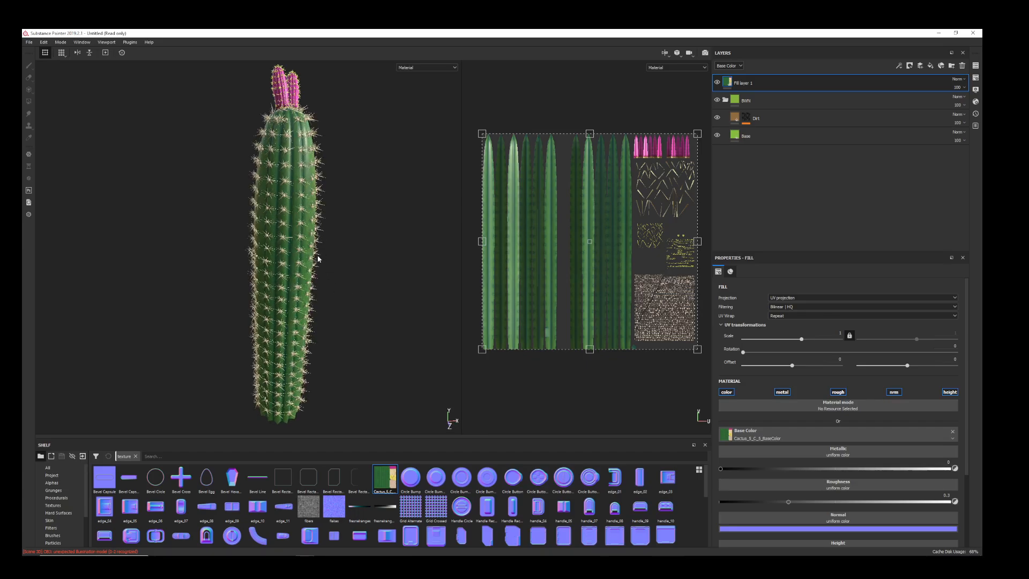
pyautogui.keyDown('alt'); pyautogui.moveTo(319, 260); pyautogui.dragTo(321, 257); pyautogui.keyUp('alt')
pyautogui.keyDown('alt'); pyautogui.moveTo(331, 232); pyautogui.dragTo(308, 256, button='middle'); pyautogui.keyUp('alt')
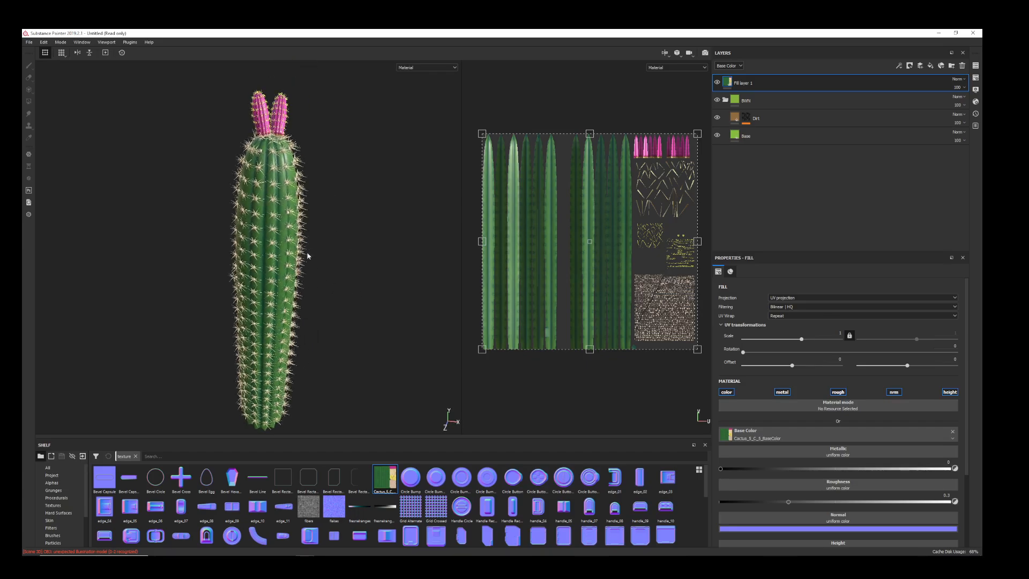
pyautogui.click(29, 42)
pyautogui.click(35, 51)
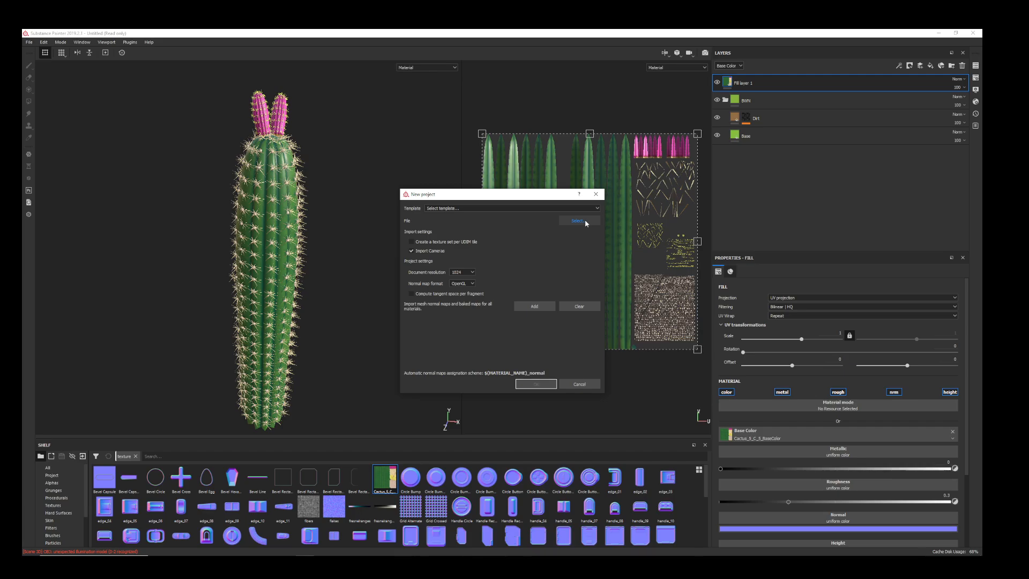
pyautogui.click(580, 385)
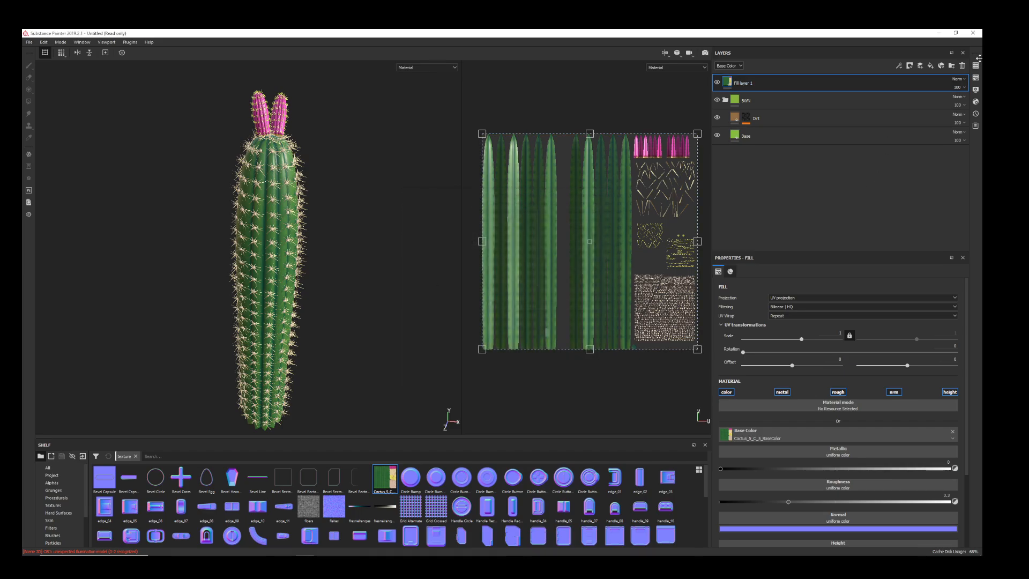
# - Set the texture set's size to 4096 in the texture set settings
pyautogui.click(974, 80)
pyautogui.click(883, 93)
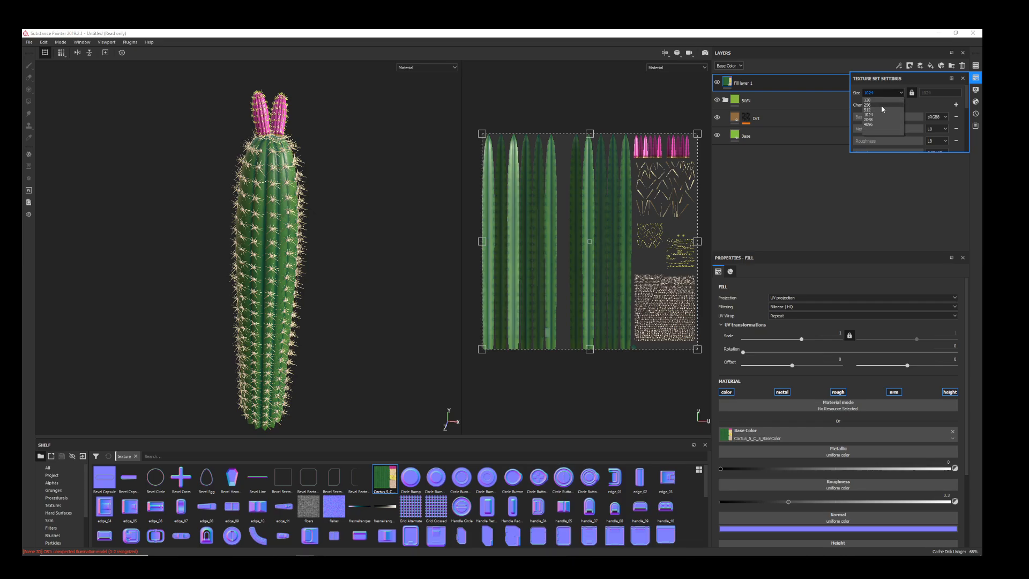
pyautogui.click(875, 125)
# - Change the baking output size and bake all mesh maps for initialShadingGroup
pyautogui.scroll(-5, 933, 107)
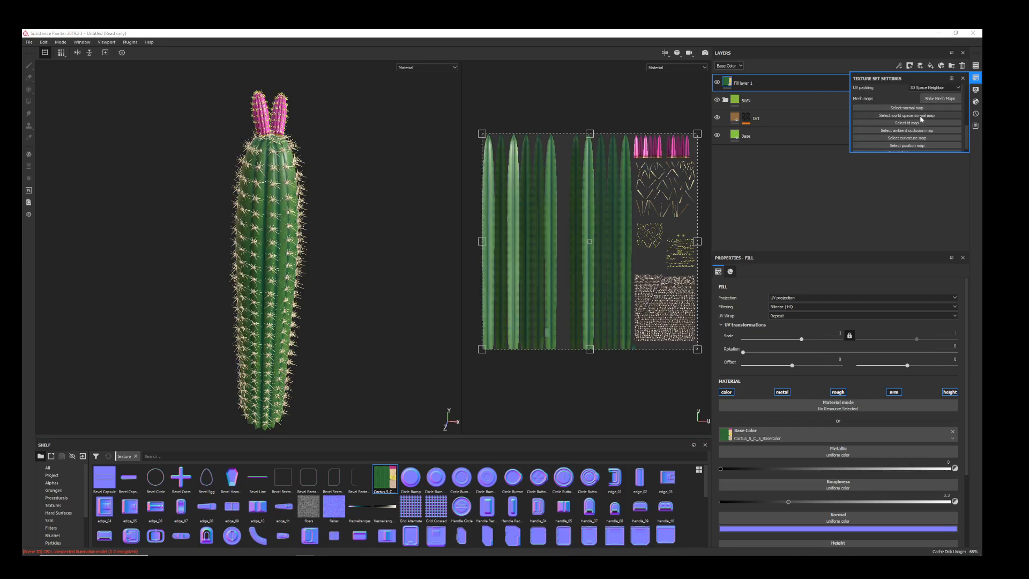
pyautogui.click(939, 98)
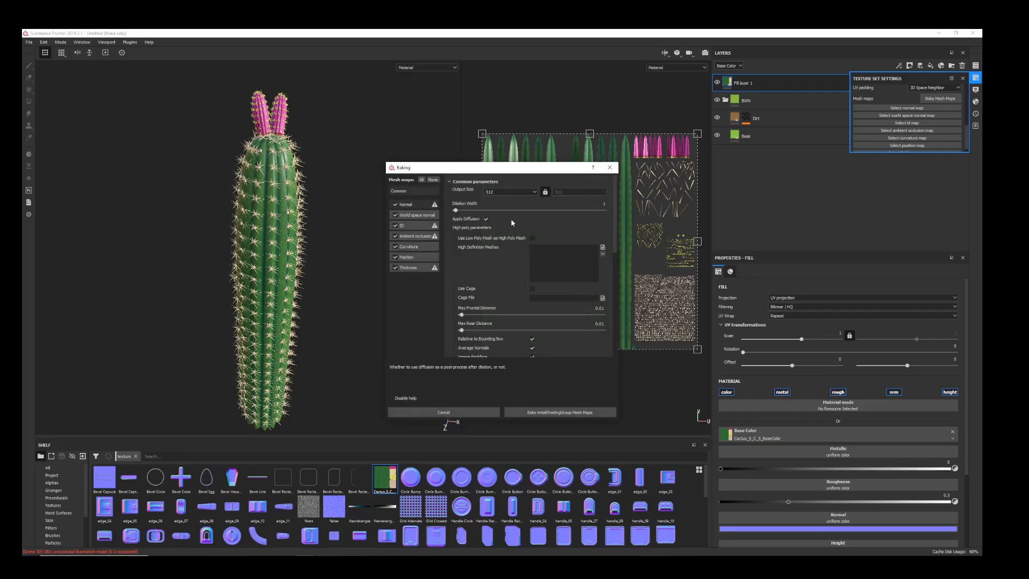
pyautogui.click(509, 193)
pyautogui.click(509, 229)
pyautogui.click(549, 413)
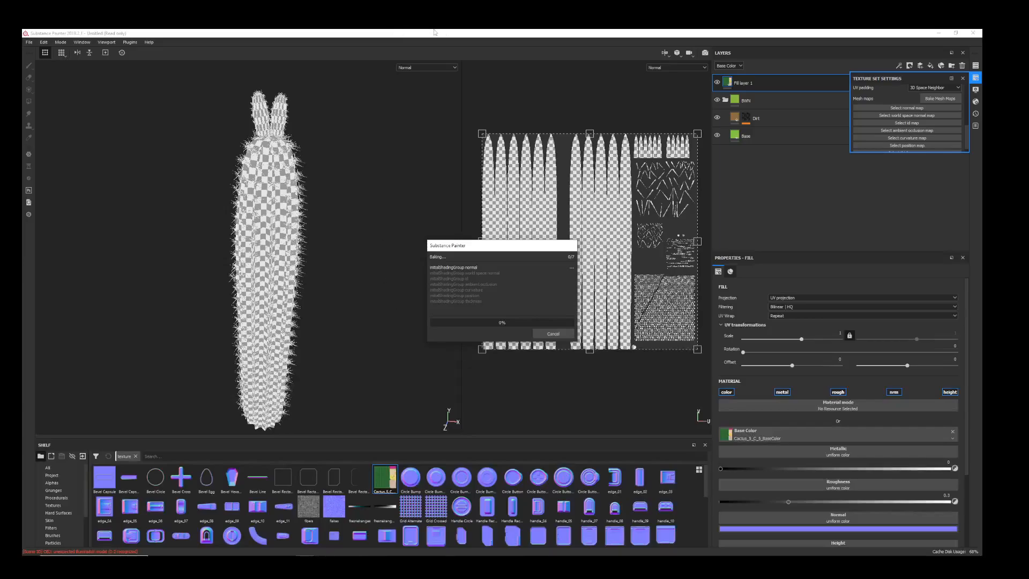
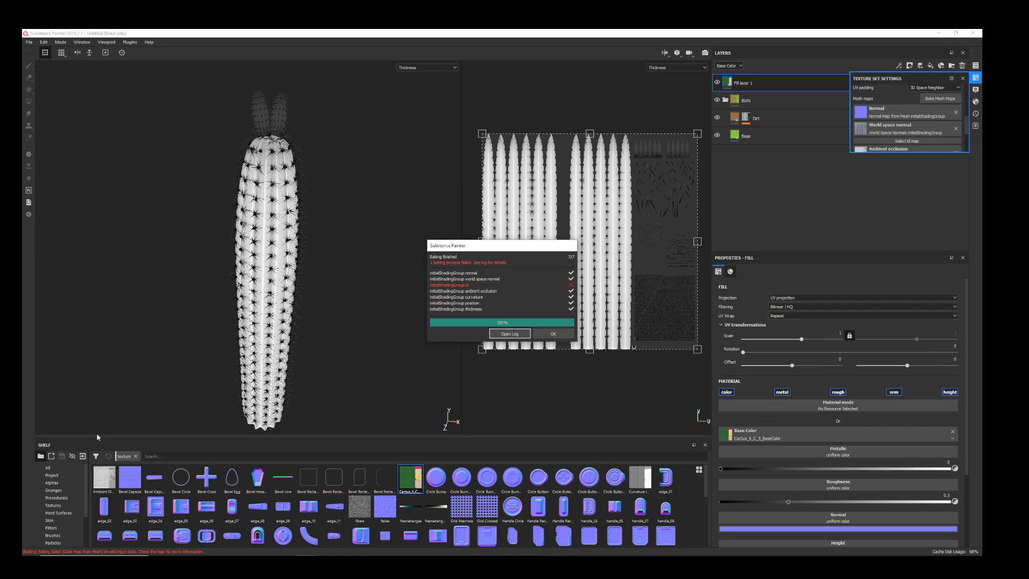
pyautogui.click(553, 334)
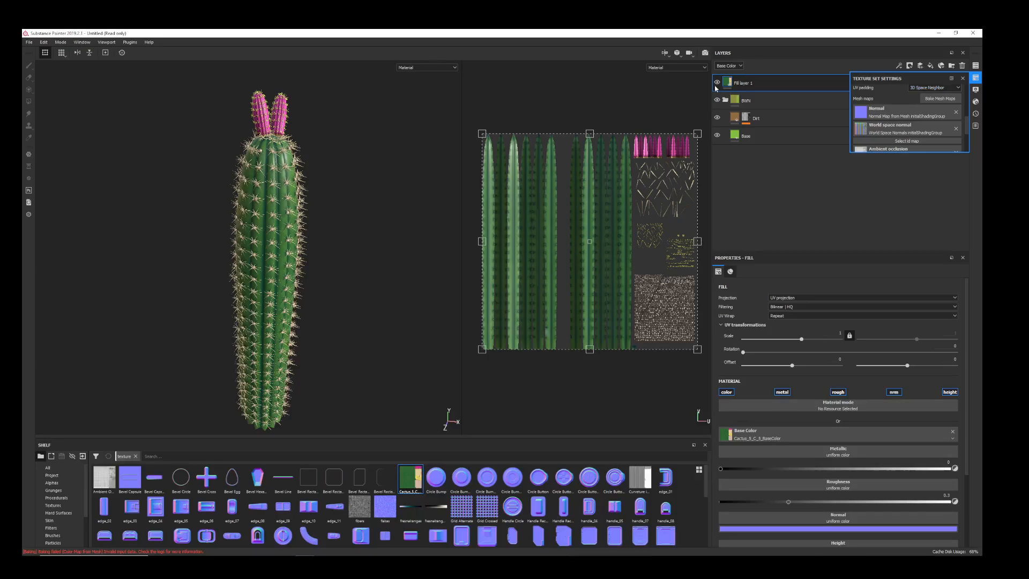
# - Hide Fill layer 1 and the layer folder beneath it, close the texture set settings and collapse the folder
pyautogui.click(718, 82)
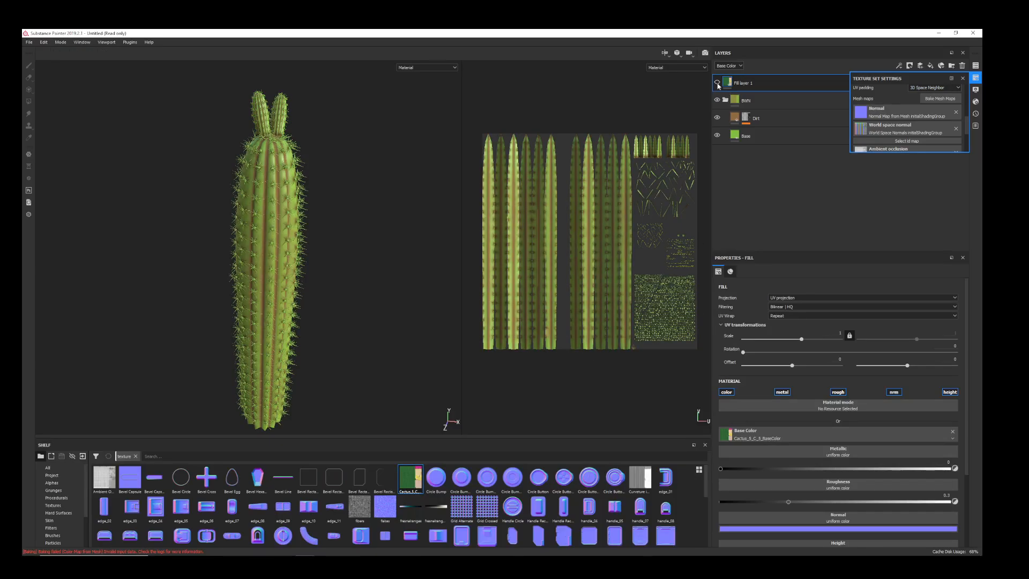
pyautogui.click(963, 78)
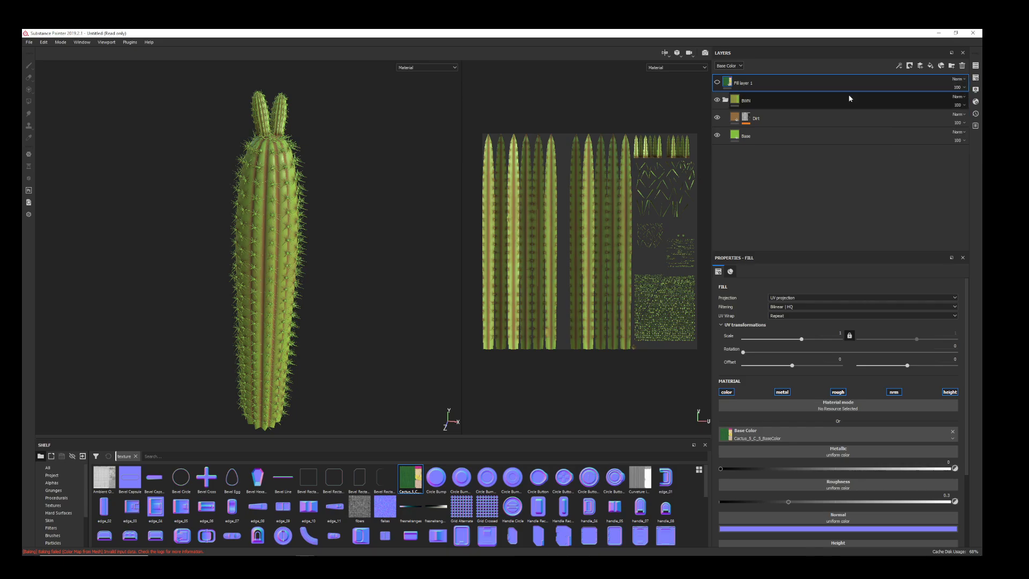
pyautogui.click(718, 99)
pyautogui.click(726, 101)
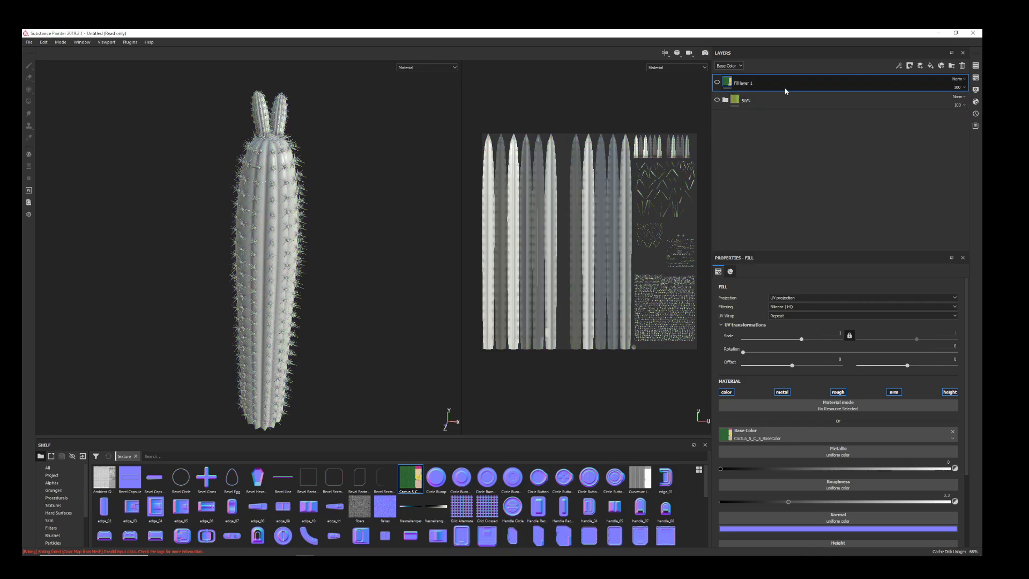
# - Show the smart materials in the shelf and add a new fill layer with a black mask
pyautogui.scroll(-2, 59, 526)
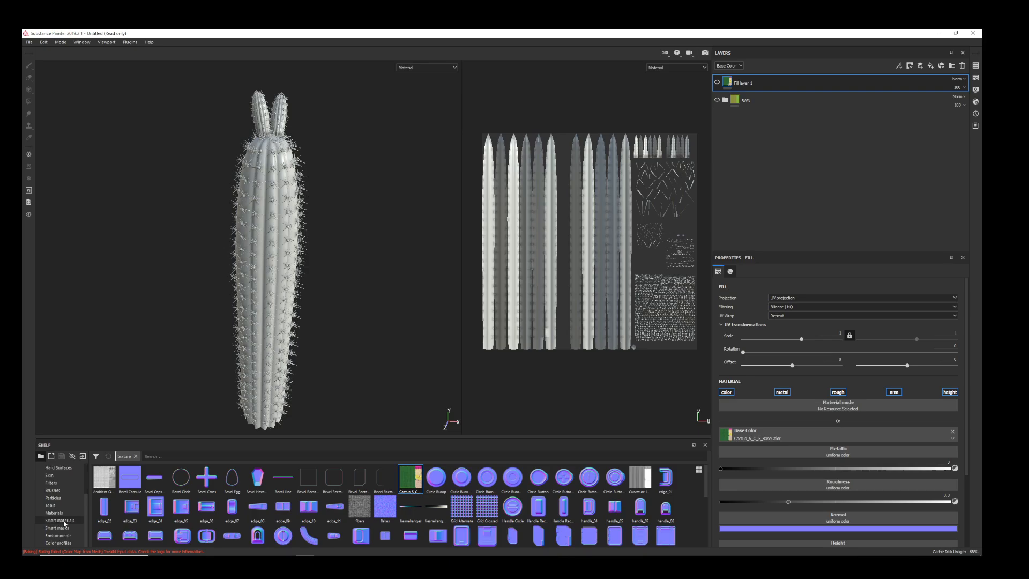
pyautogui.click(63, 521)
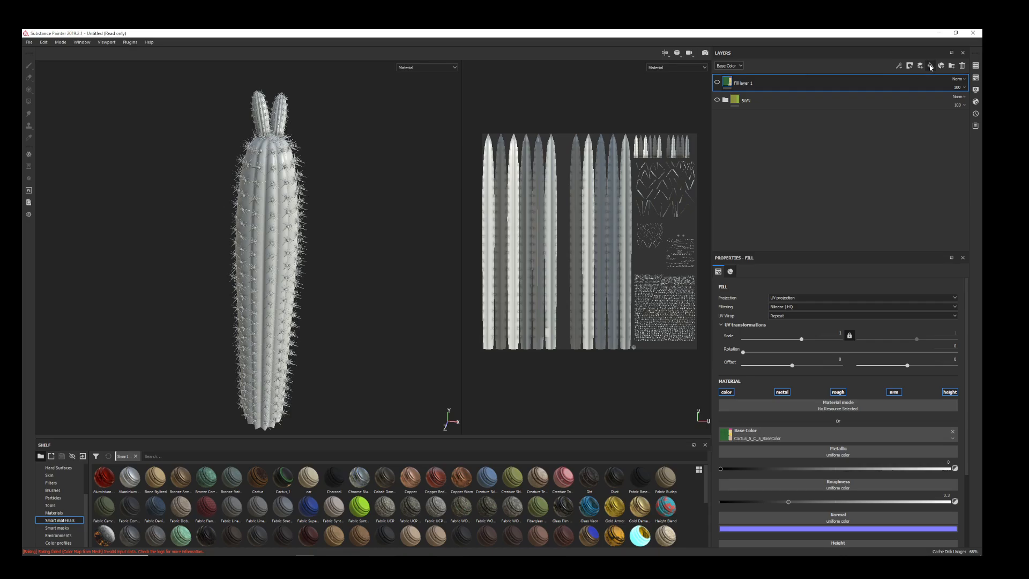
pyautogui.click(931, 66)
pyautogui.rightClick(727, 84)
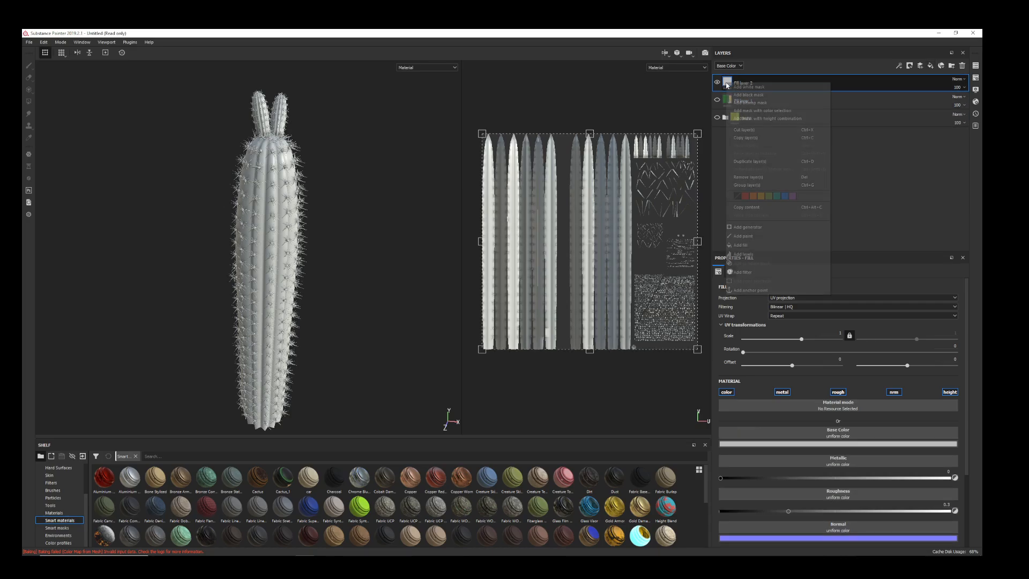
pyautogui.click(748, 95)
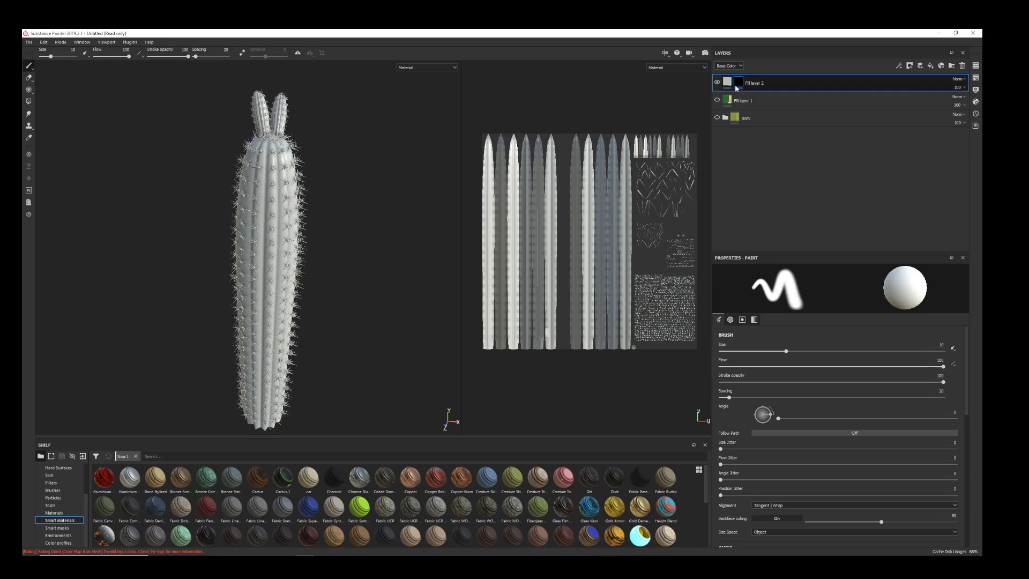
# - Add a paint effect to the black mask of the new fill layer
pyautogui.rightClick(739, 83)
pyautogui.click(770, 230)
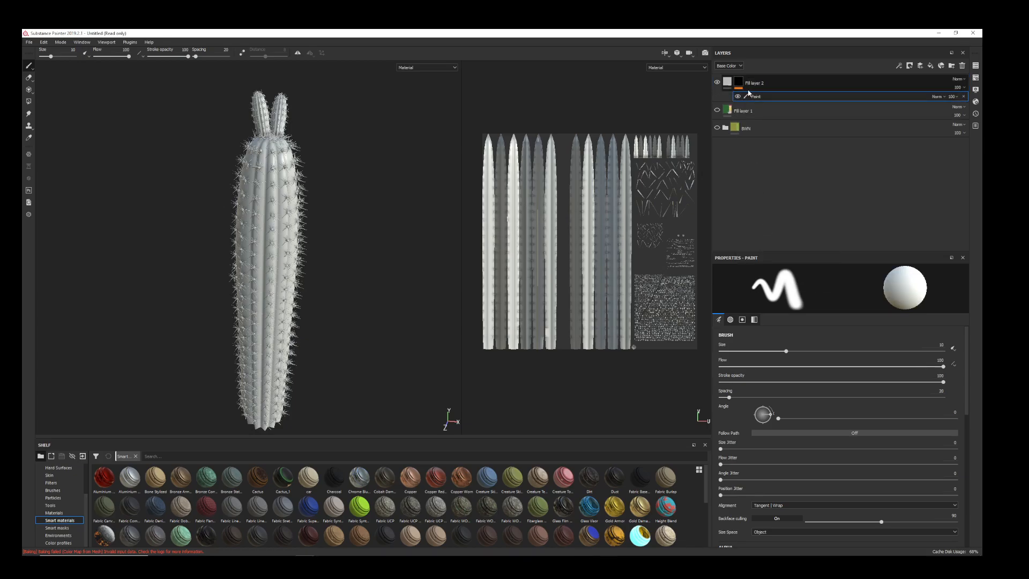
pyautogui.hotkey('ctrl', 'z')
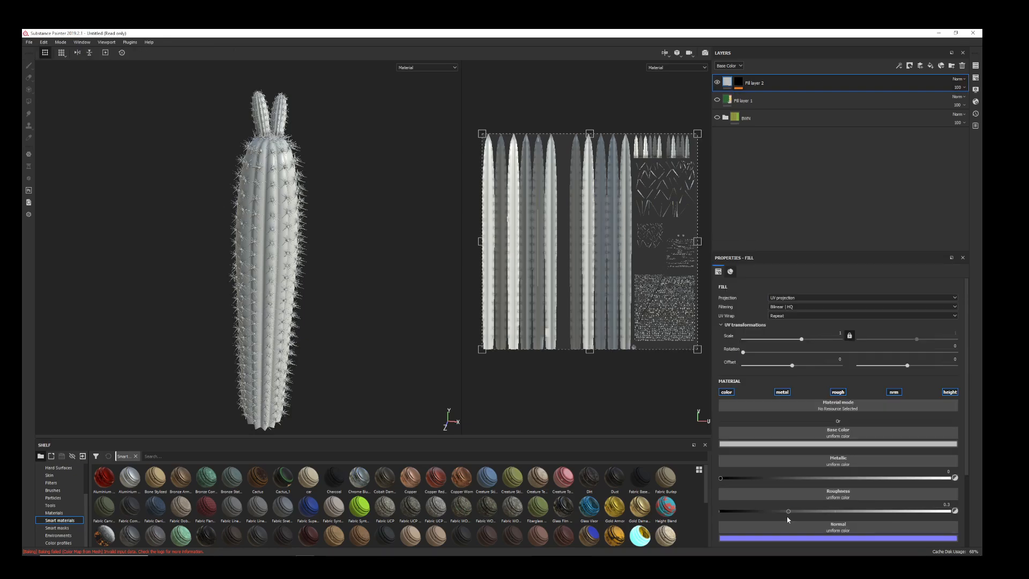
# - Set the base colour of Fill layer 2 to a medium bluish green
pyautogui.click(780, 444)
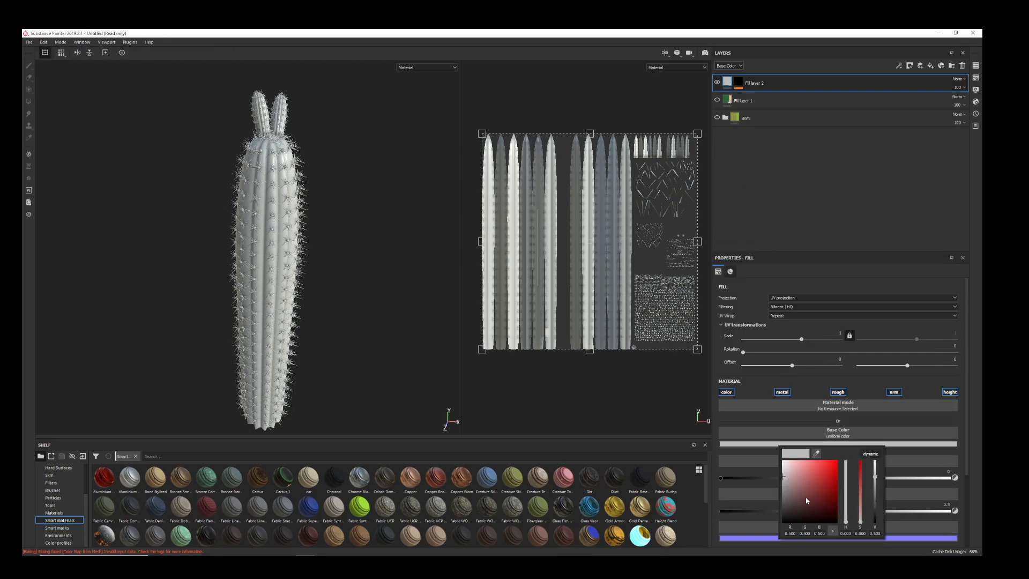
pyautogui.moveTo(806, 499); pyautogui.dragTo(813, 505)
pyautogui.click(845, 501)
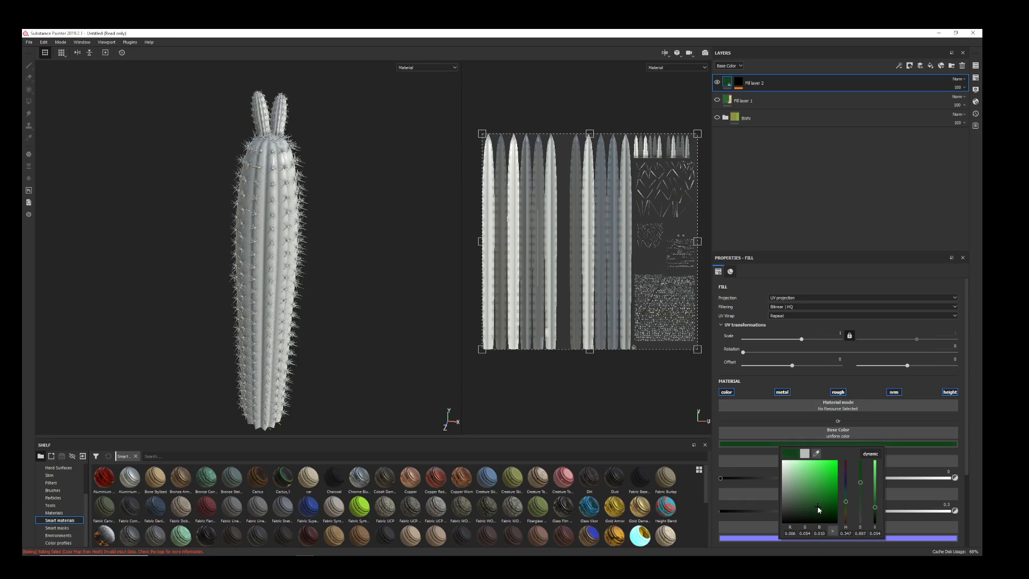
pyautogui.moveTo(818, 506); pyautogui.dragTo(828, 487)
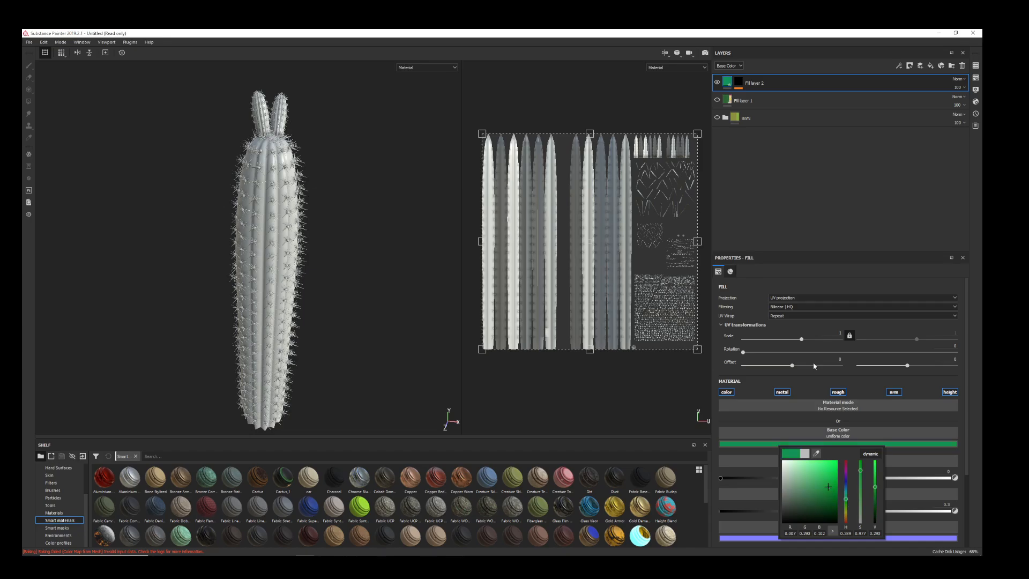
# - Select the mask's paint effect and try to fill the cactus body's UV islands using Polygon Fill in UV chunk mode
pyautogui.click(739, 87)
pyautogui.click(758, 98)
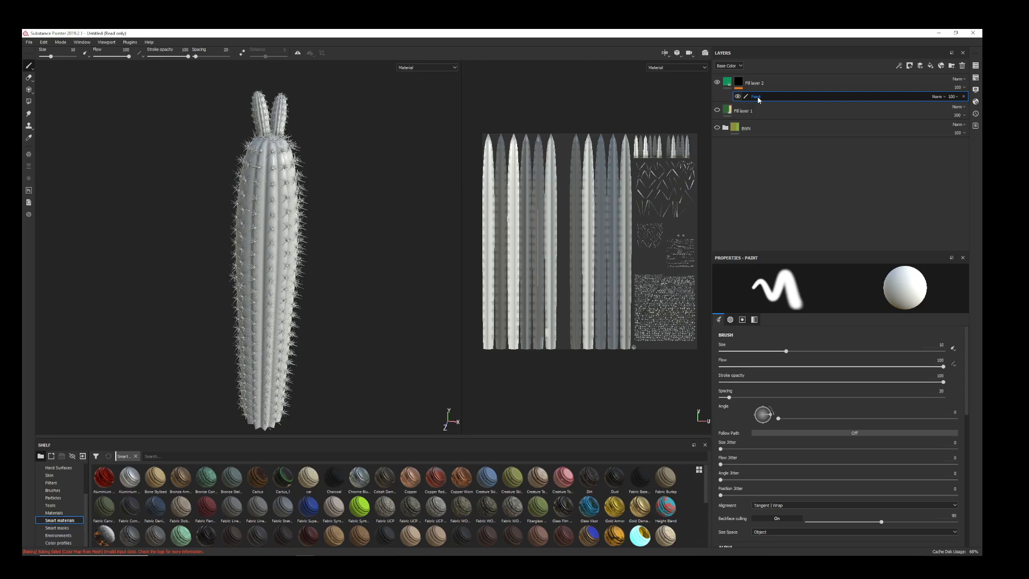
pyautogui.click(29, 102)
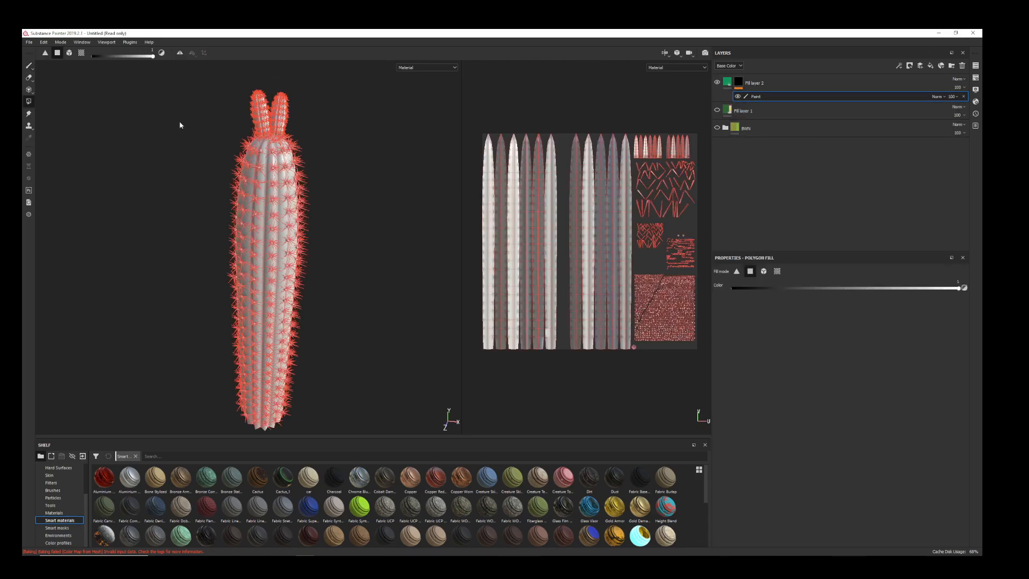
pyautogui.click(777, 271)
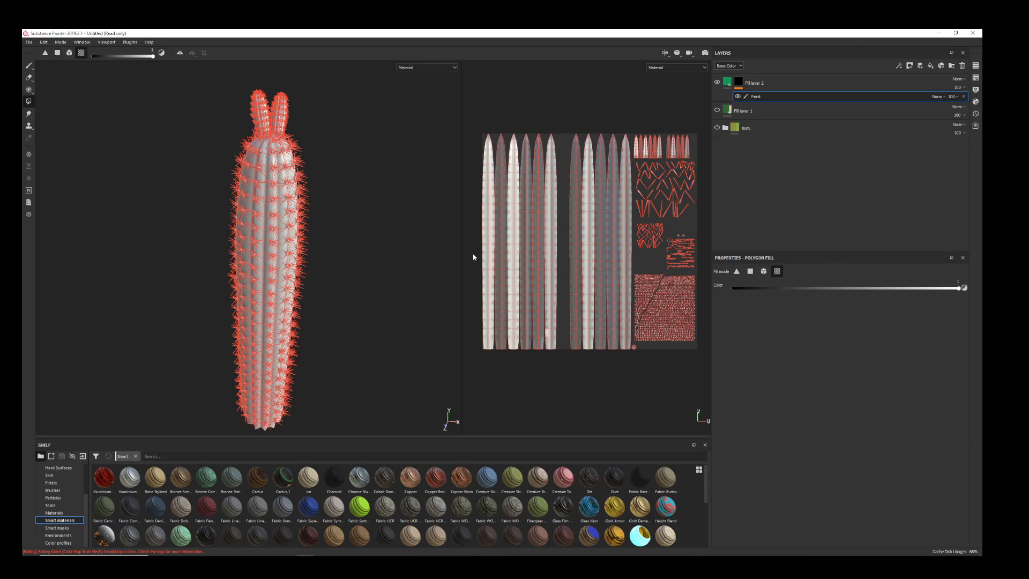
pyautogui.moveTo(485, 256); pyautogui.dragTo(627, 292)
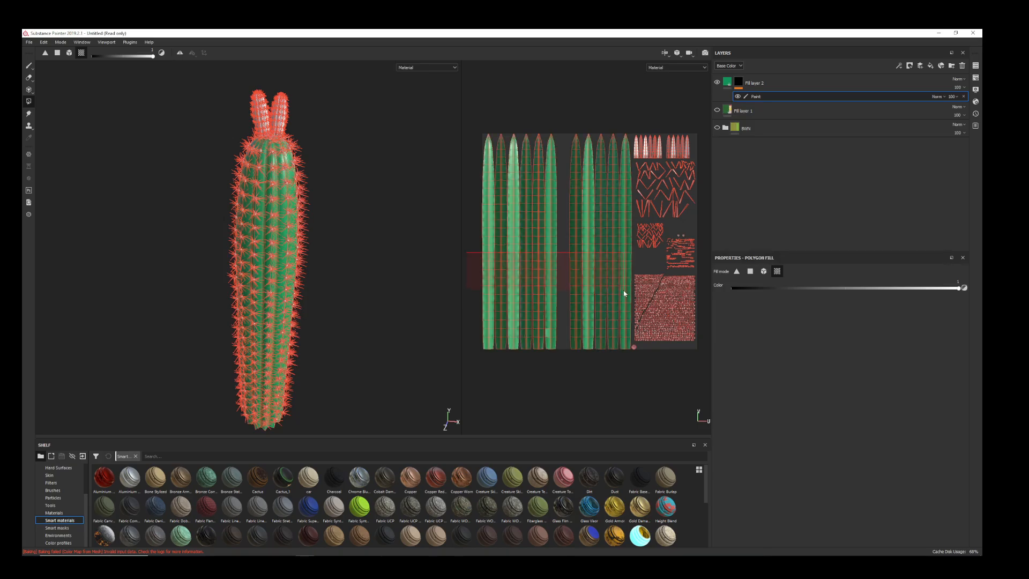
# - Reveal Fill layer 2 on the whole cactus body using Polygon Fill in mesh mode on its mask, and return to the paint brush
pyautogui.click(764, 271)
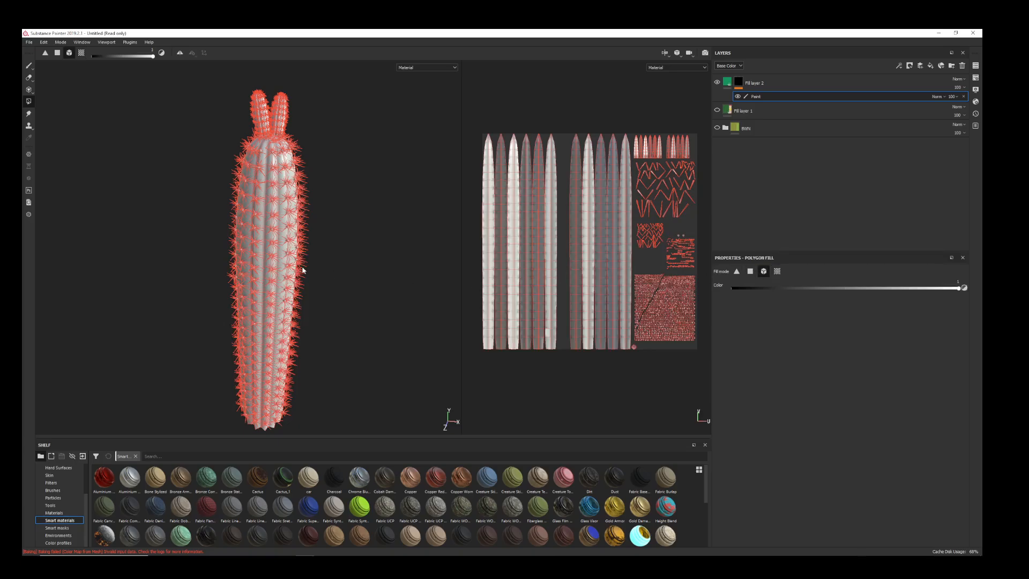
pyautogui.scroll(5, 276, 274)
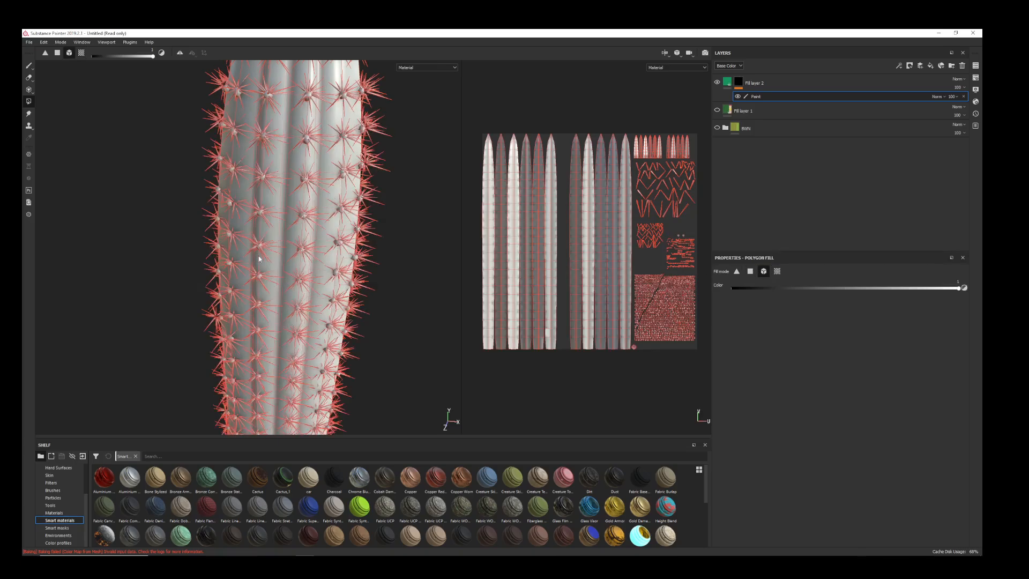
pyautogui.click(280, 262)
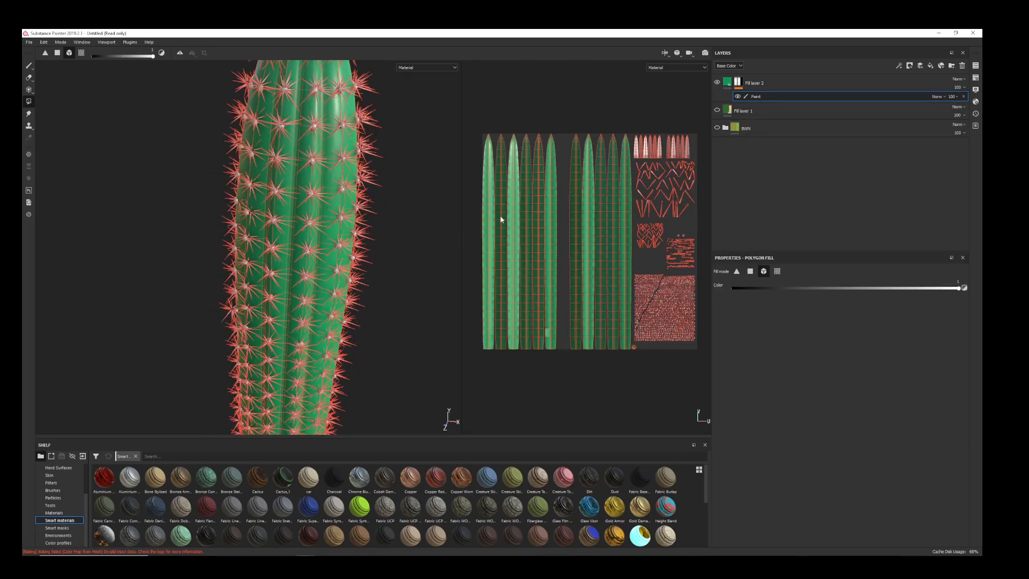
pyautogui.click(29, 64)
pyautogui.scroll(-5, 312, 328)
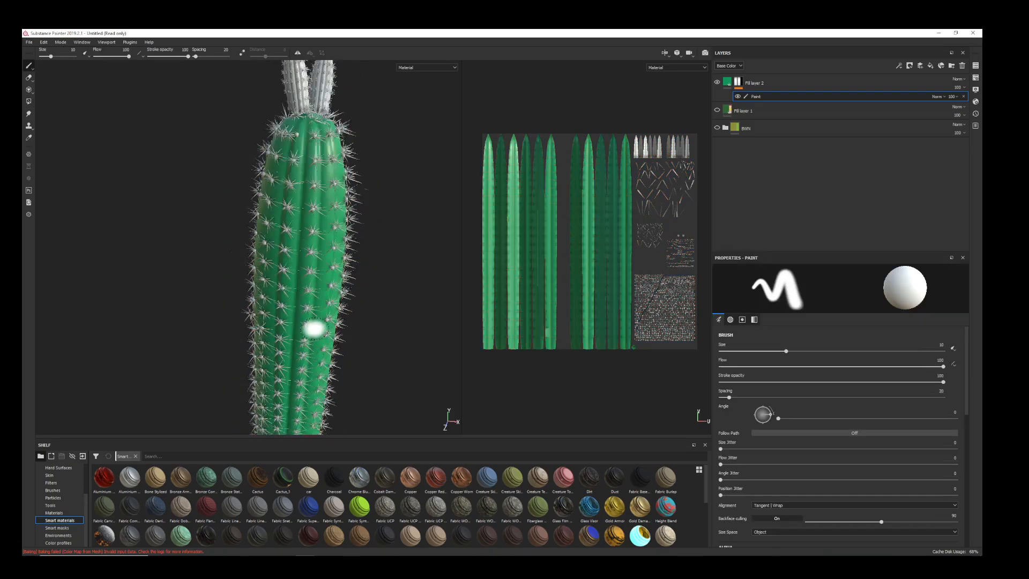
pyautogui.moveTo(364, 344)
pyautogui.keyDown('alt'); pyautogui.mouseDown()
pyautogui.moveTo(374, 351)
pyautogui.moveTo(356, 269)
pyautogui.moveTo(379, 298)
pyautogui.moveTo(363, 319)
pyautogui.mouseUp(); pyautogui.keyUp('alt')
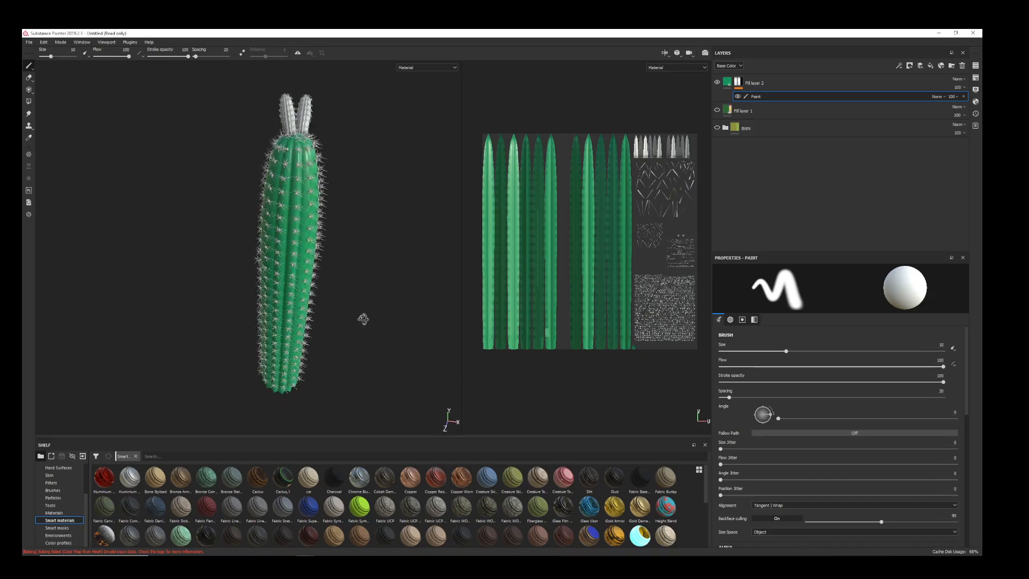
# - Shift Fill layer 2's base colour to a less bluish green, about R 0.012, G 0.303, B 0.047
pyautogui.click(727, 82)
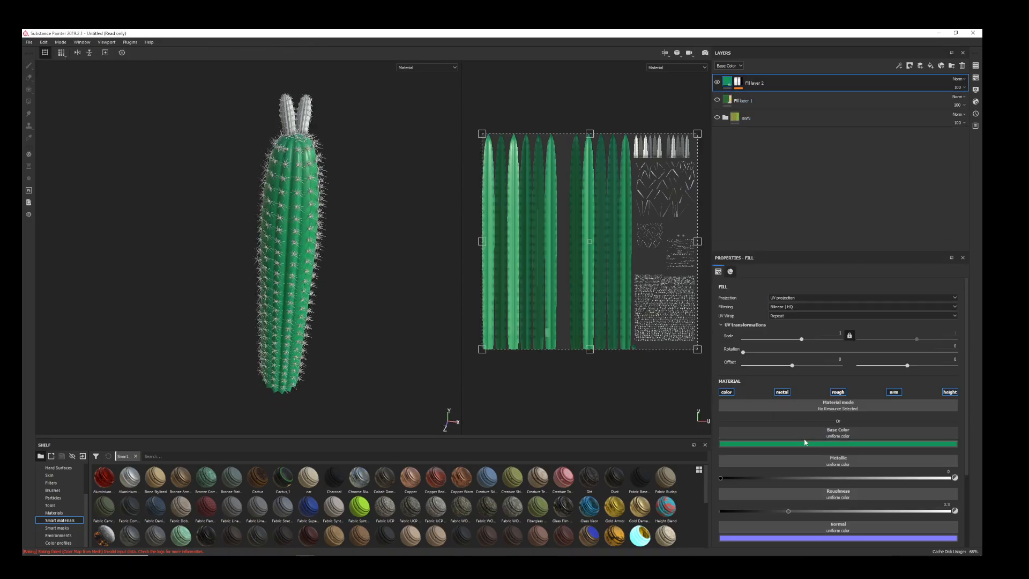
pyautogui.click(857, 443)
pyautogui.moveTo(855, 492); pyautogui.dragTo(859, 501)
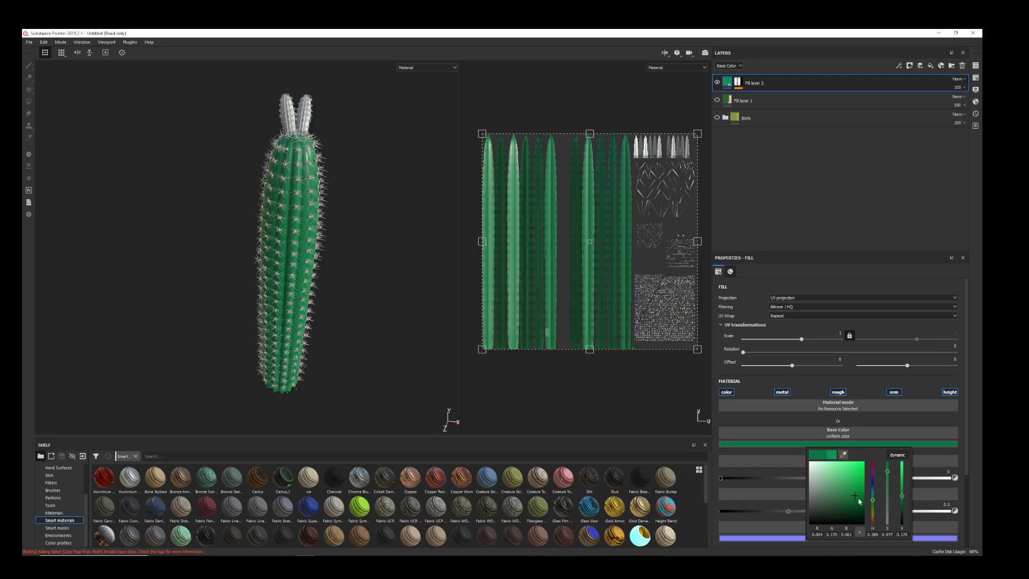
pyautogui.click(873, 502)
pyautogui.click(852, 489)
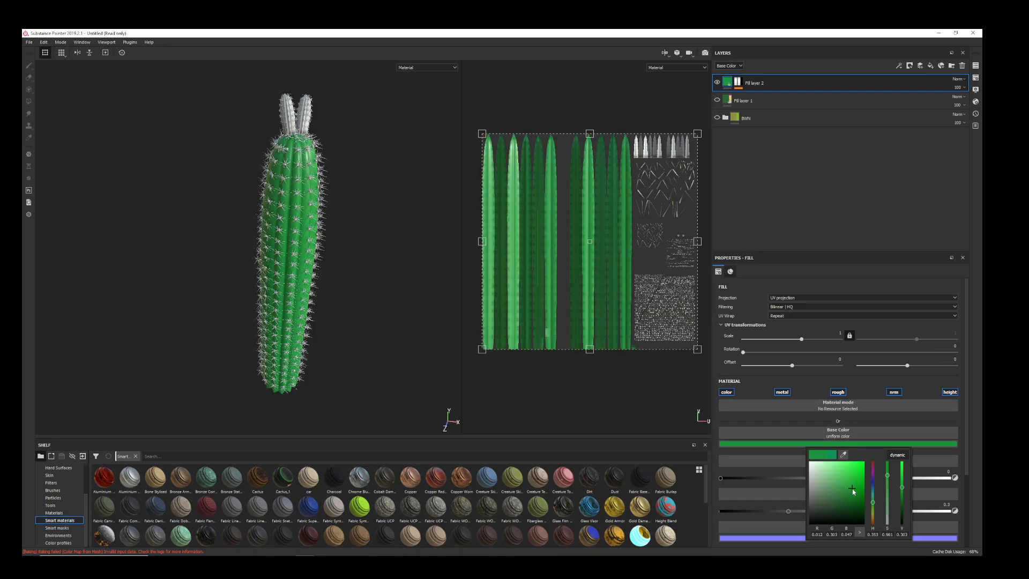
# - Add a fill layer above Fill layer 2 and mask it with the curvature-based variant of the Dust Soft smart mask
pyautogui.click(399, 250)
pyautogui.scroll(5, 278, 202)
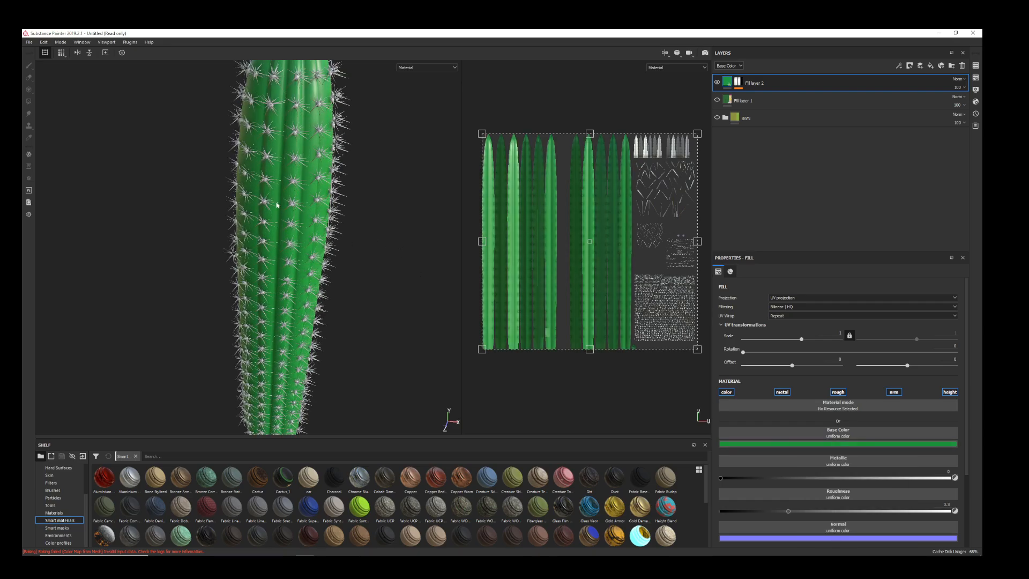
pyautogui.click(272, 250)
pyautogui.scroll(-3, 290, 277)
pyautogui.scroll(-3, 290, 277)
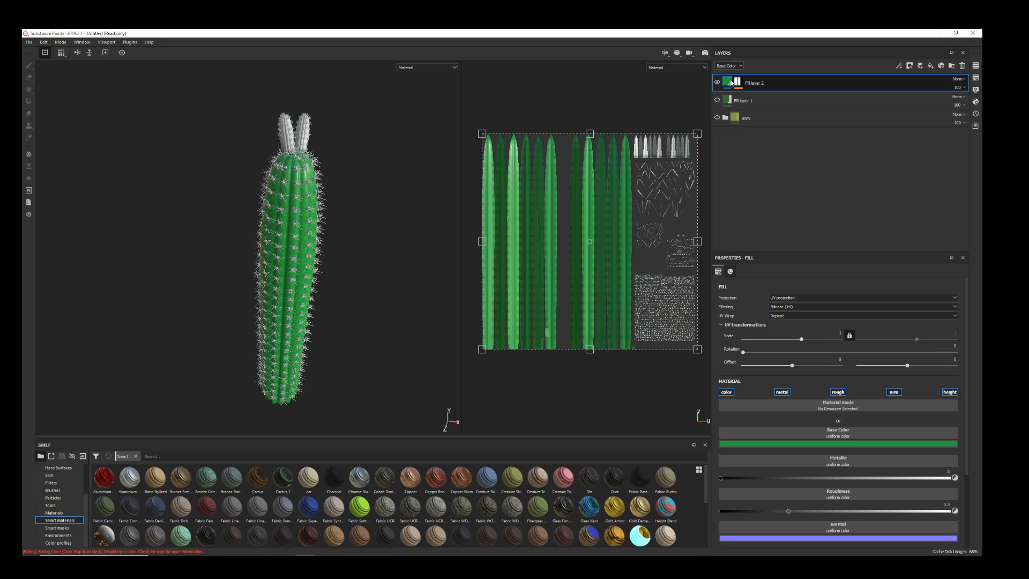
pyautogui.click(931, 66)
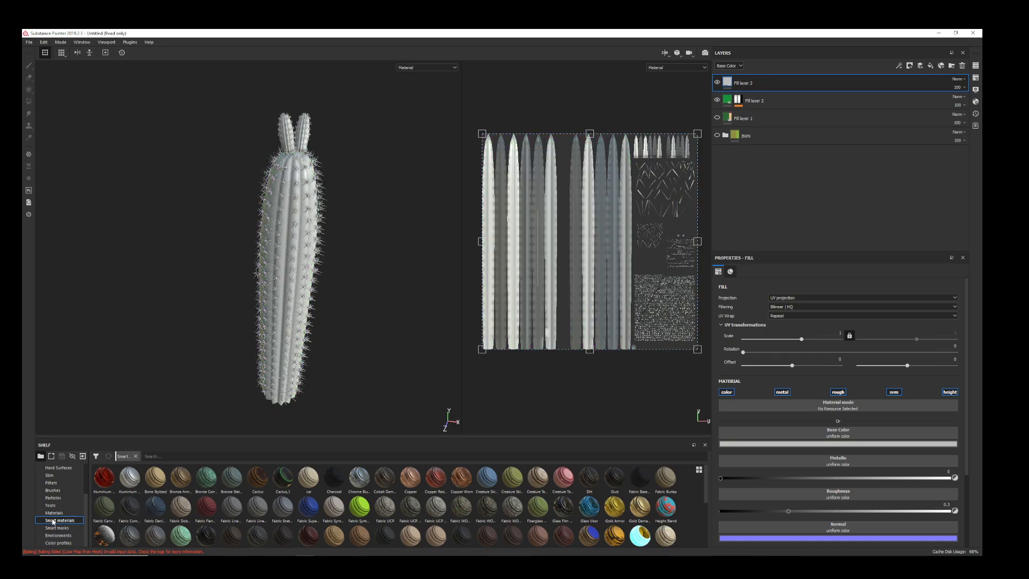
pyautogui.click(63, 528)
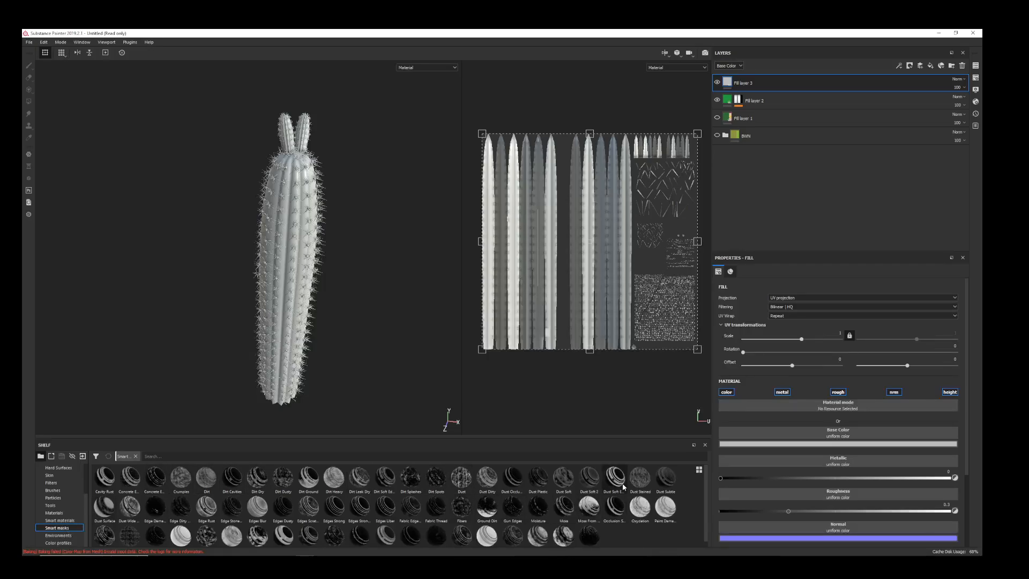
pyautogui.moveTo(615, 482)
pyautogui.mouseDown()
pyautogui.moveTo(725, 73)
pyautogui.moveTo(735, 84)
pyautogui.mouseUp()
pyautogui.scroll(3, 280, 248)
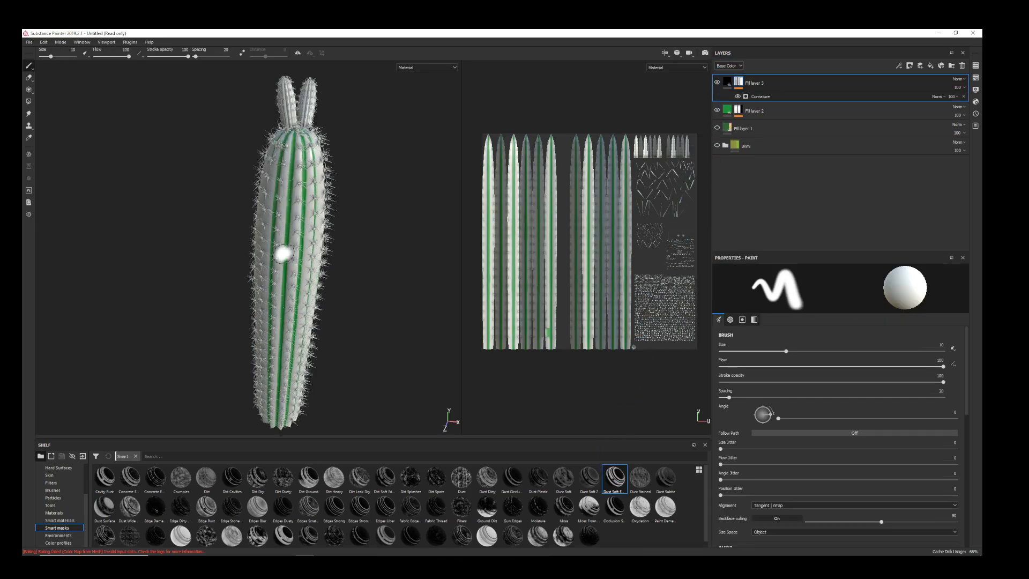
pyautogui.scroll(1, 341, 251)
pyautogui.scroll(-2, 323, 262)
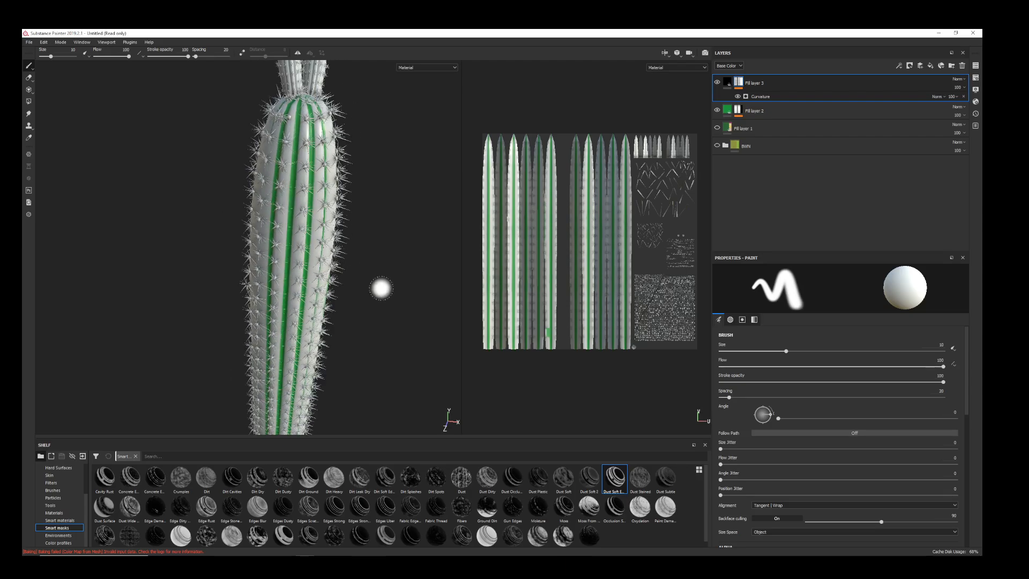
pyautogui.keyDown('alt'); pyautogui.moveTo(380, 306); pyautogui.dragTo(340, 317); pyautogui.keyUp('alt')
# - Set Fill layer 3's base colour to a dark bluish green, about R 0.006, G 0.156, B 0.051
pyautogui.click(727, 82)
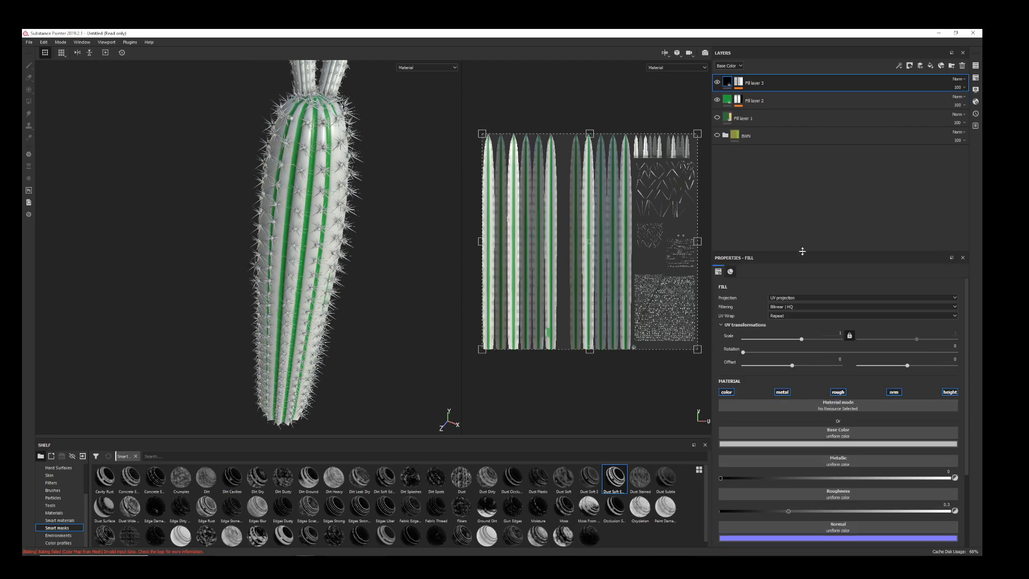
pyautogui.click(802, 443)
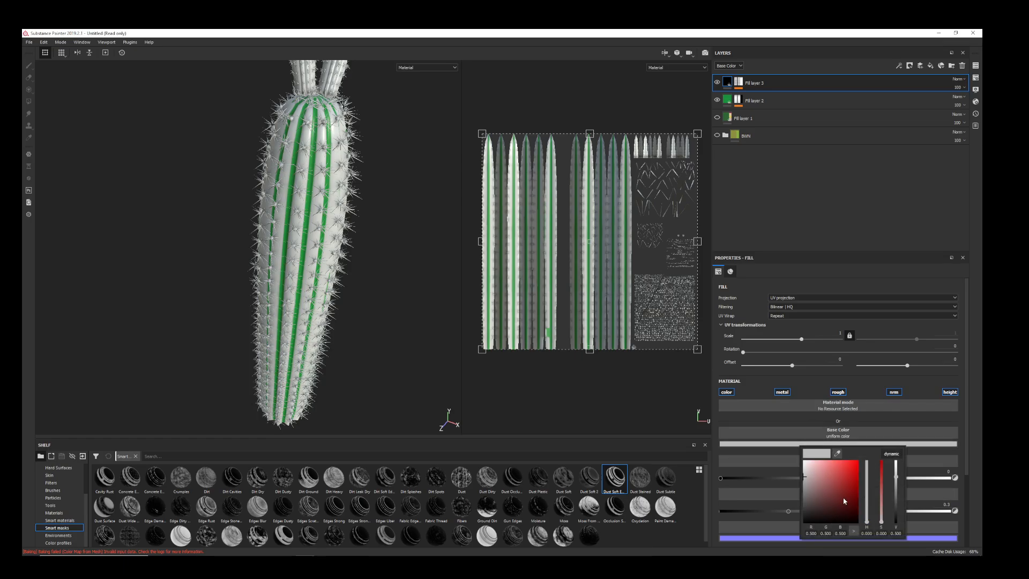
pyautogui.click(845, 499)
pyautogui.click(867, 505)
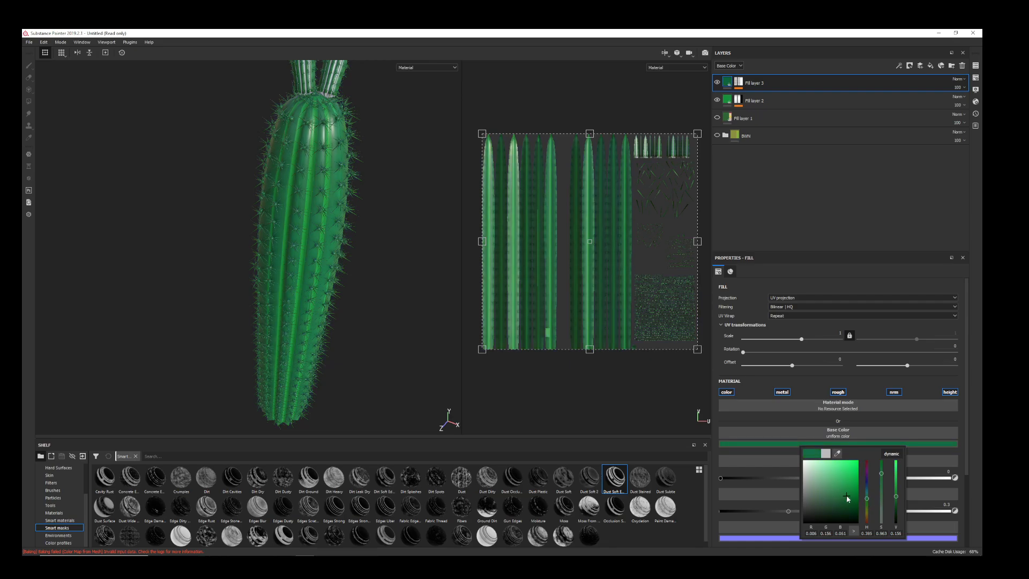
# - Darken Fill layer 2's base colour to a very deep green, about R 0.003, G 0.056, B 0.009
pyautogui.click(727, 102)
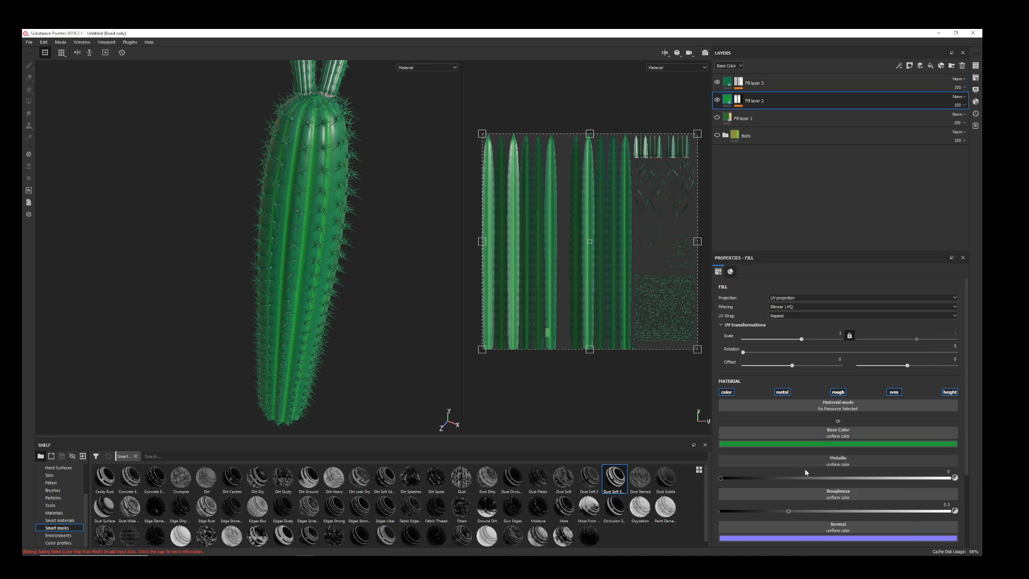
pyautogui.click(821, 443)
pyautogui.moveTo(870, 505)
pyautogui.mouseDown()
pyautogui.moveTo(867, 514)
pyautogui.moveTo(863, 505)
pyautogui.mouseUp()
pyautogui.keyDown('alt'); pyautogui.moveTo(438, 321); pyautogui.dragTo(219, 303); pyautogui.keyUp('alt')
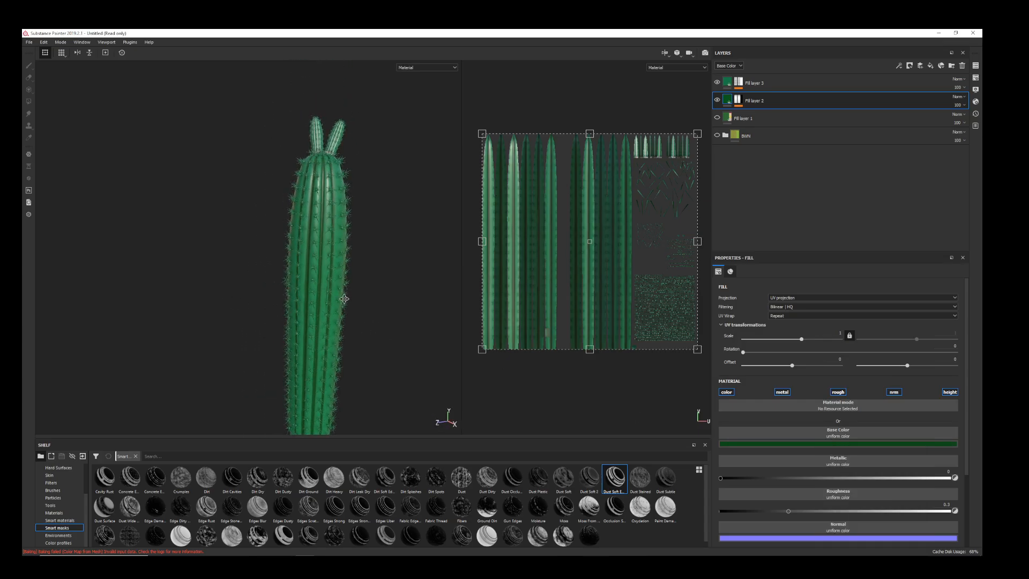
pyautogui.keyDown('alt'); pyautogui.moveTo(345, 298); pyautogui.dragTo(287, 266, button='middle'); pyautogui.keyUp('alt')
pyautogui.click(813, 445)
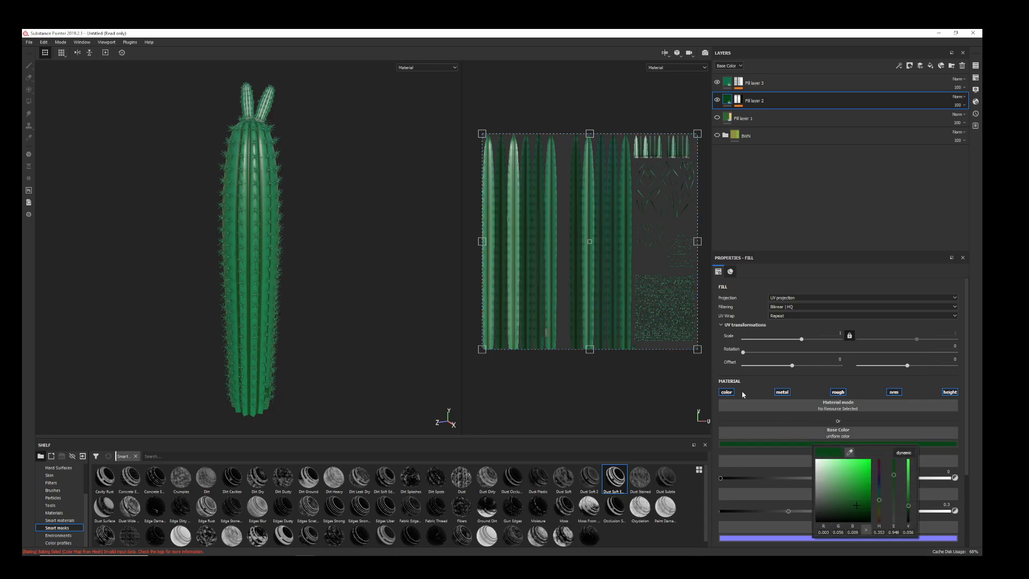
# - Add another fill layer at the top of the stack and mask it with the Dirt Dusty smart mask
pyautogui.click(753, 83)
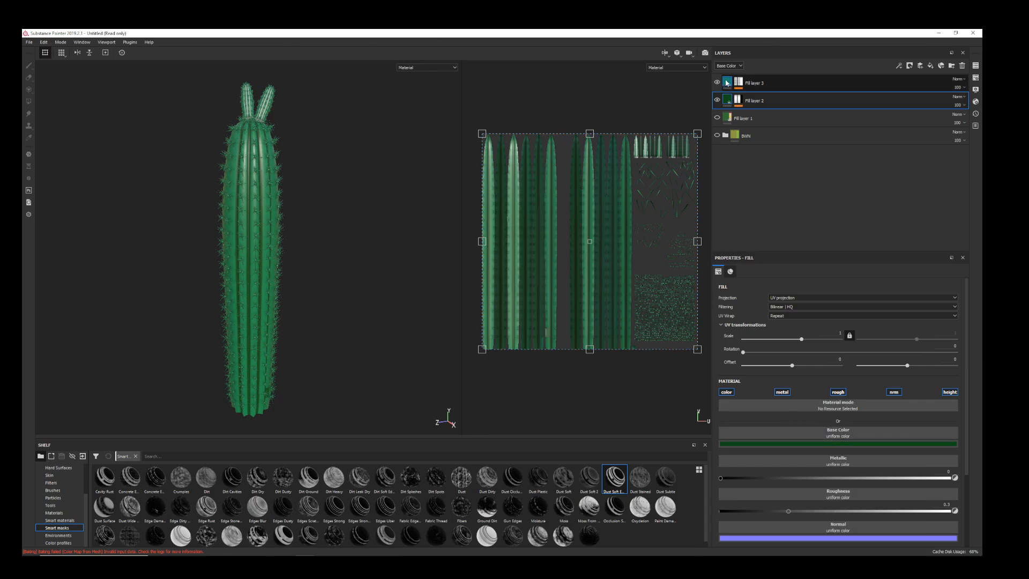
pyautogui.click(931, 65)
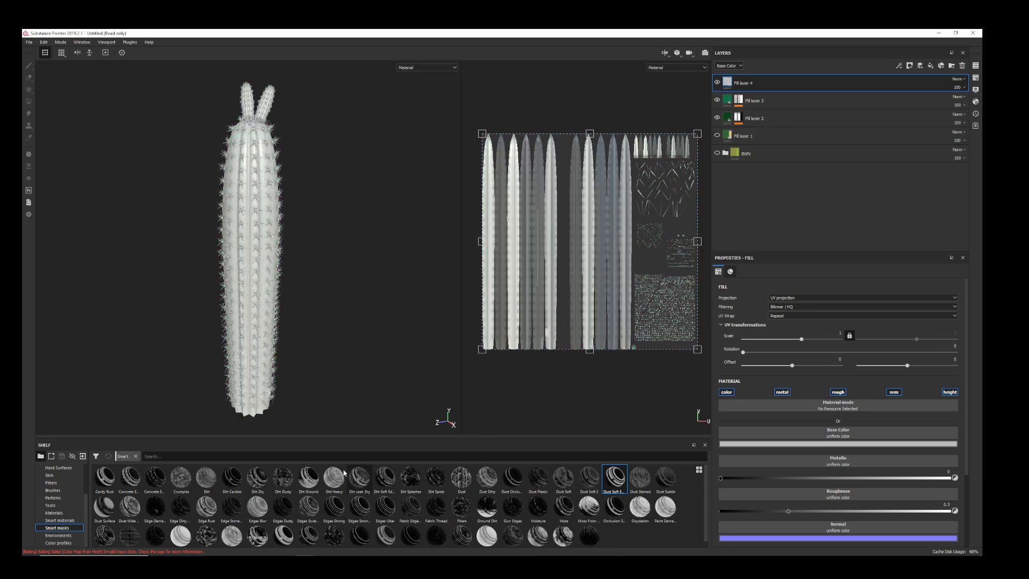
pyautogui.moveTo(284, 484)
pyautogui.mouseDown()
pyautogui.moveTo(564, 190)
pyautogui.moveTo(735, 83)
pyautogui.mouseUp()
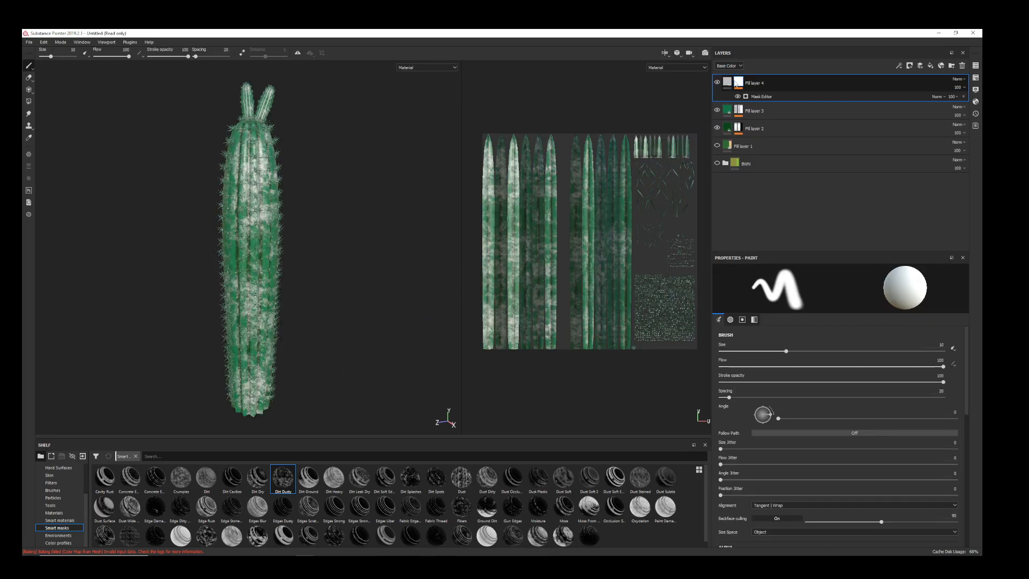
# - Set Fill layer 4's base colour to a dark olive green, about R 0.022, G 0.056, B 0.007
pyautogui.click(727, 81)
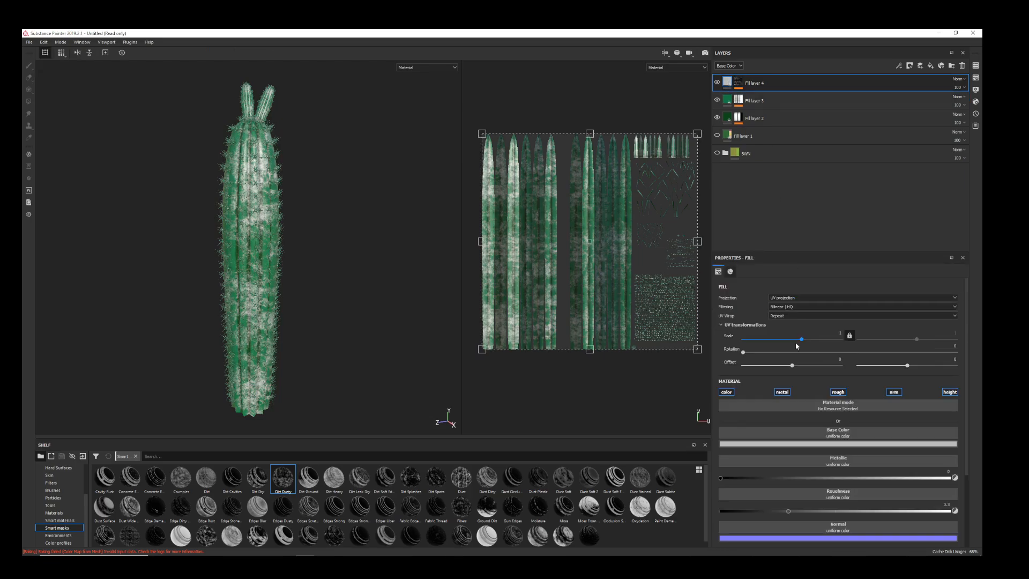
pyautogui.click(809, 443)
pyautogui.click(834, 483)
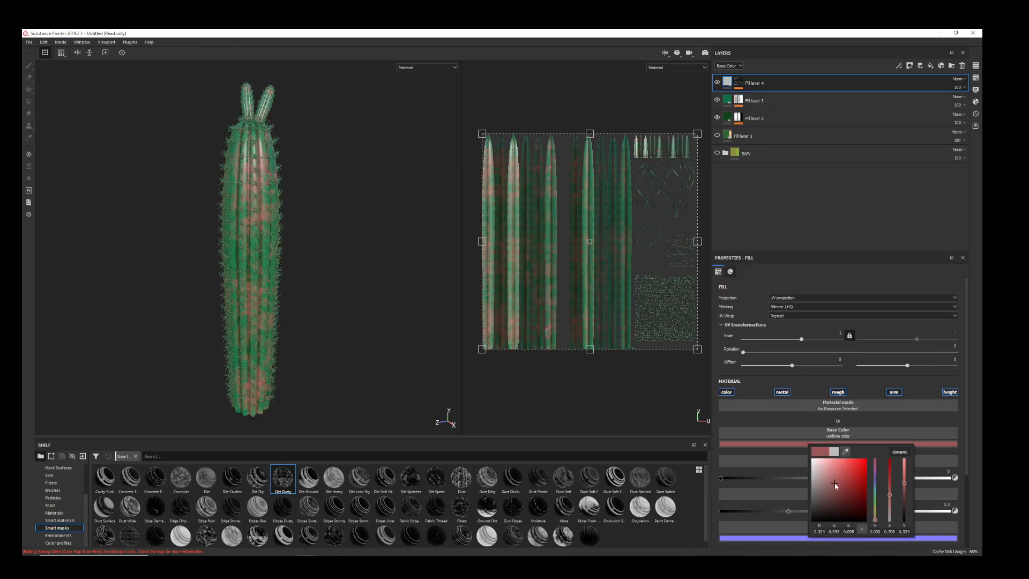
pyautogui.click(876, 507)
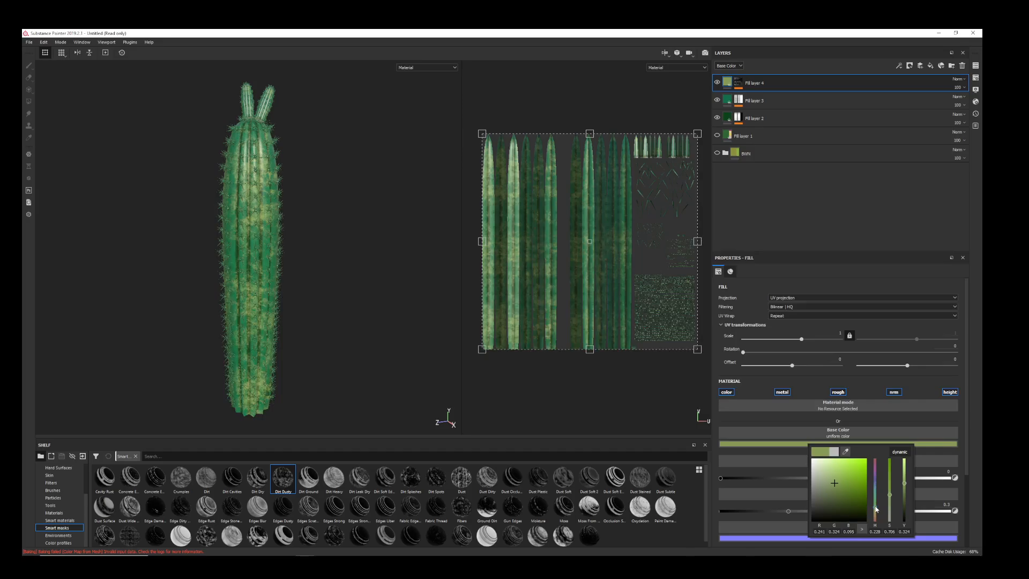
pyautogui.moveTo(876, 515); pyautogui.dragTo(846, 507)
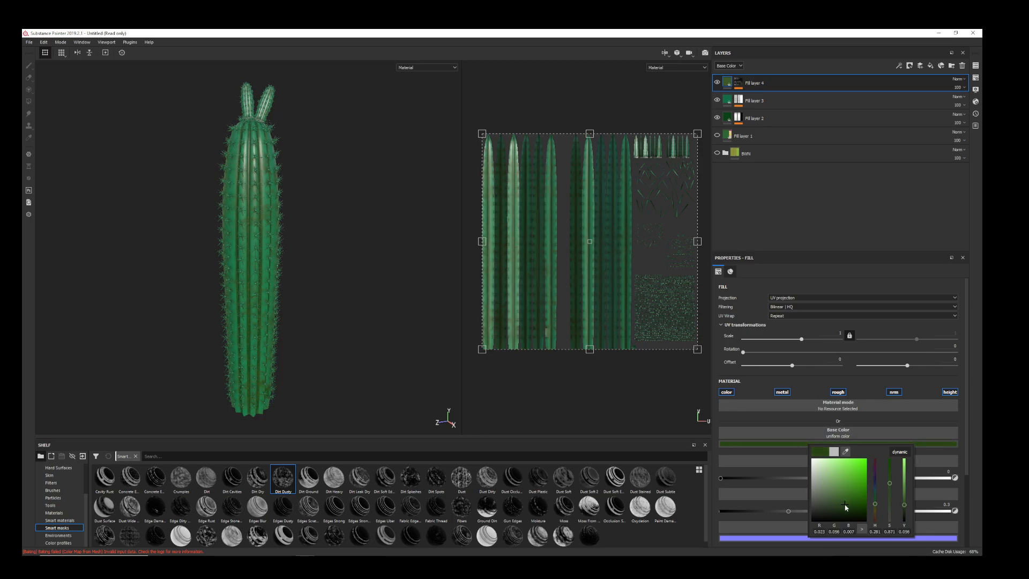
pyautogui.click(260, 358)
pyautogui.scroll(2, 281, 316)
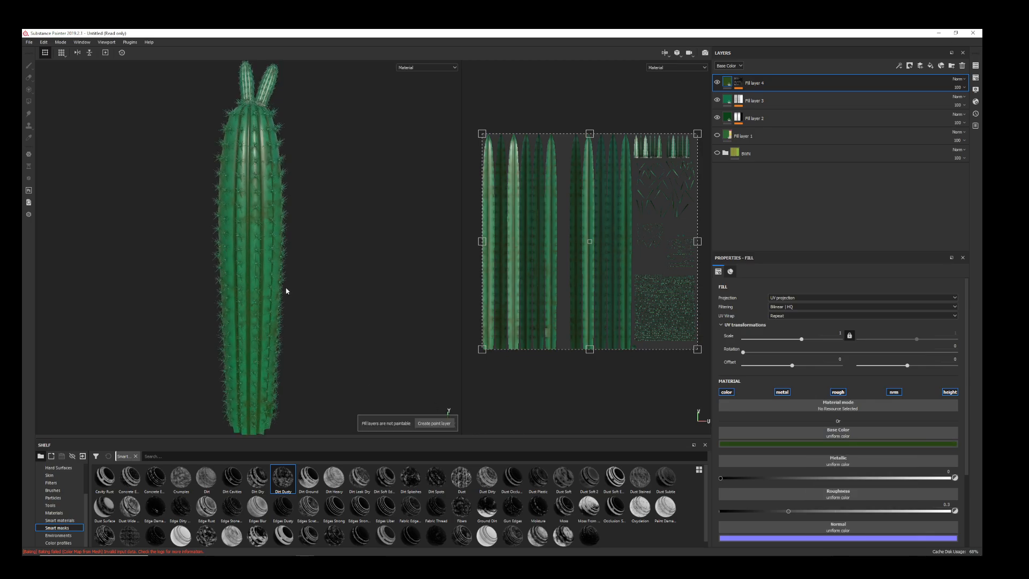
# - Set Fill layer 3's base colour to a purer mid green, about R 0.023, G 0.200, B 0.019
pyautogui.click(740, 101)
pyautogui.click(862, 447)
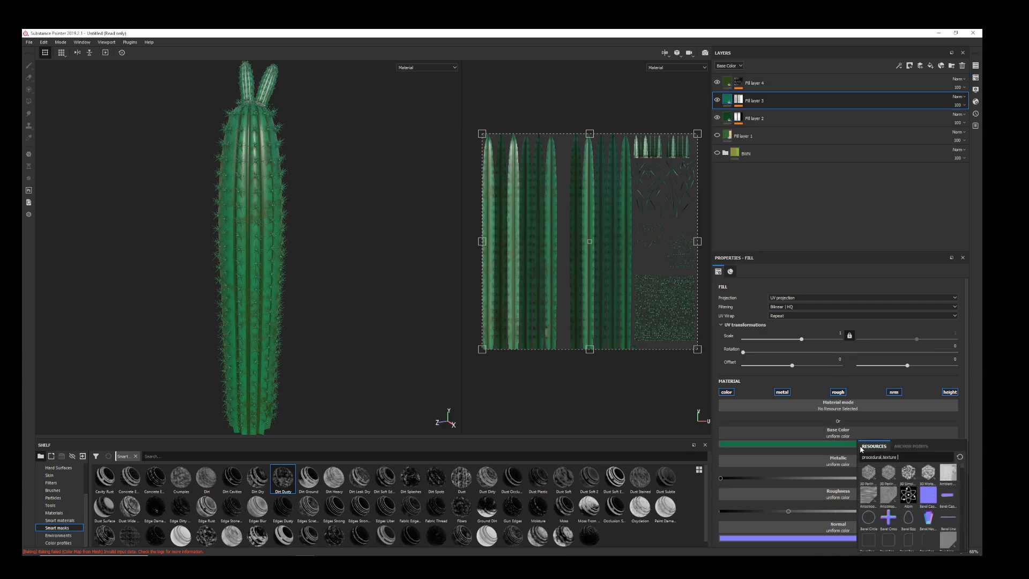
pyautogui.click(841, 446)
pyautogui.click(840, 444)
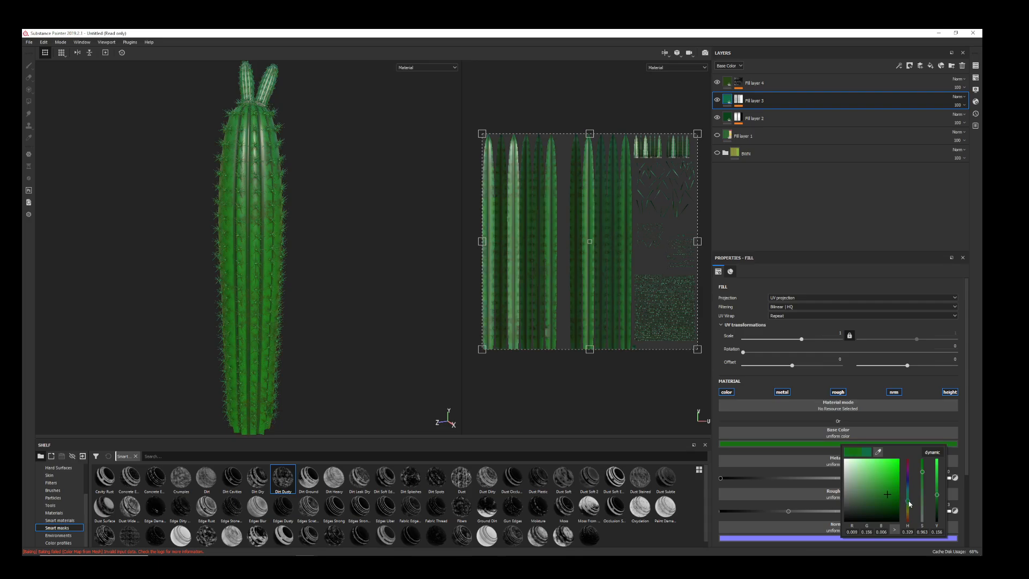
pyautogui.moveTo(895, 491); pyautogui.dragTo(881, 492)
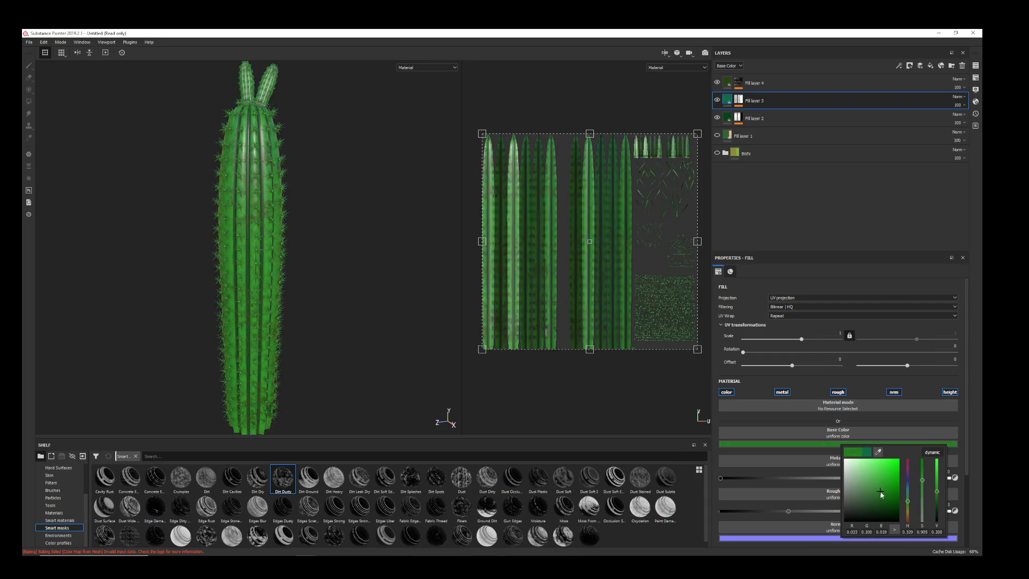
pyautogui.keyDown('alt'); pyautogui.moveTo(390, 367); pyautogui.dragTo(154, 149); pyautogui.keyUp('alt')
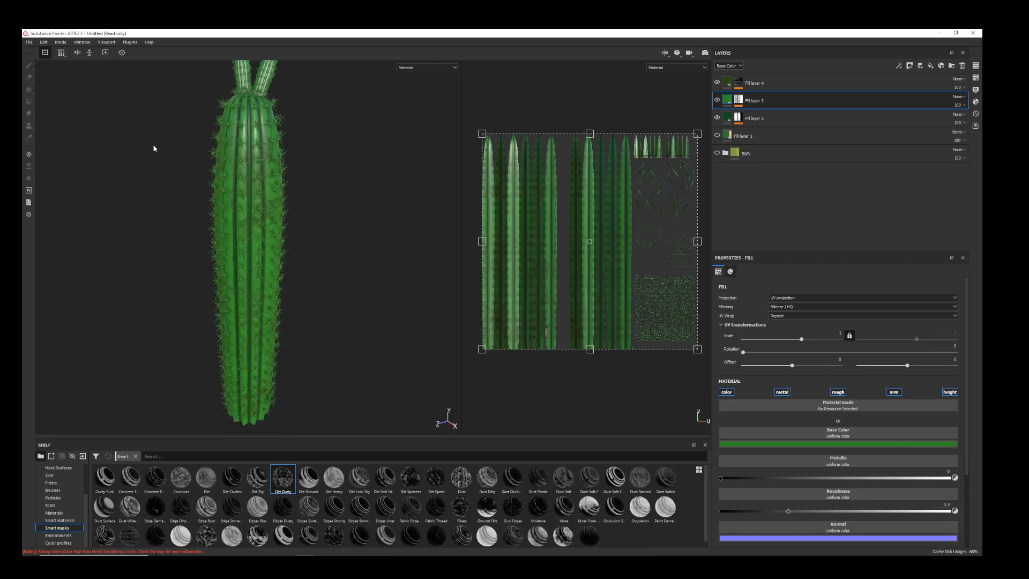
# - Raise Fill layer 3's roughness to about 0.48 and its height to about 0.11
pyautogui.scroll(-1, 751, 467)
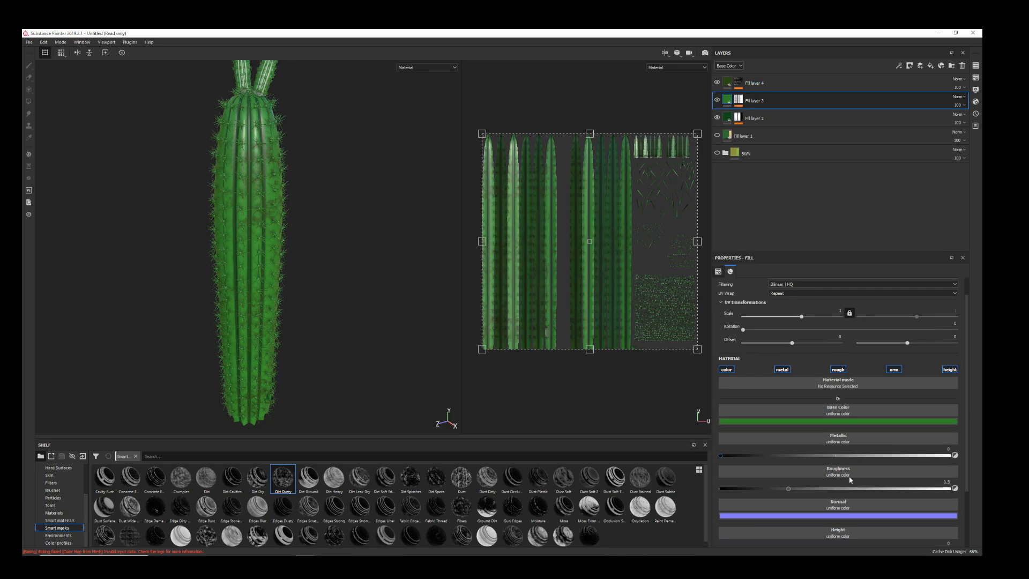
pyautogui.moveTo(789, 489); pyautogui.dragTo(848, 508)
pyautogui.scroll(-2, 847, 514)
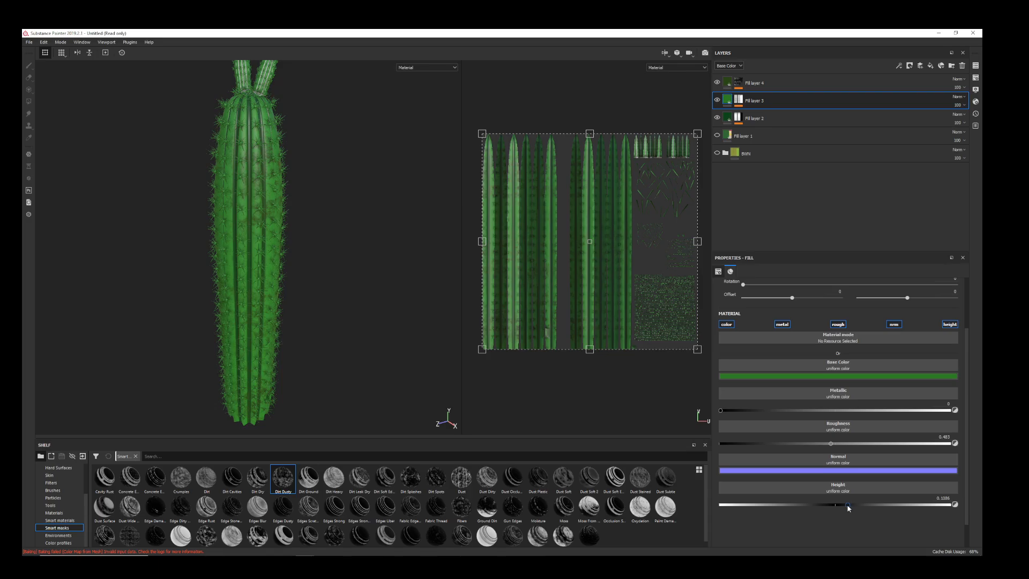
# - Raise Fill layer 4's height to about 0.06 and check the effect on the cactus
pyautogui.click(739, 83)
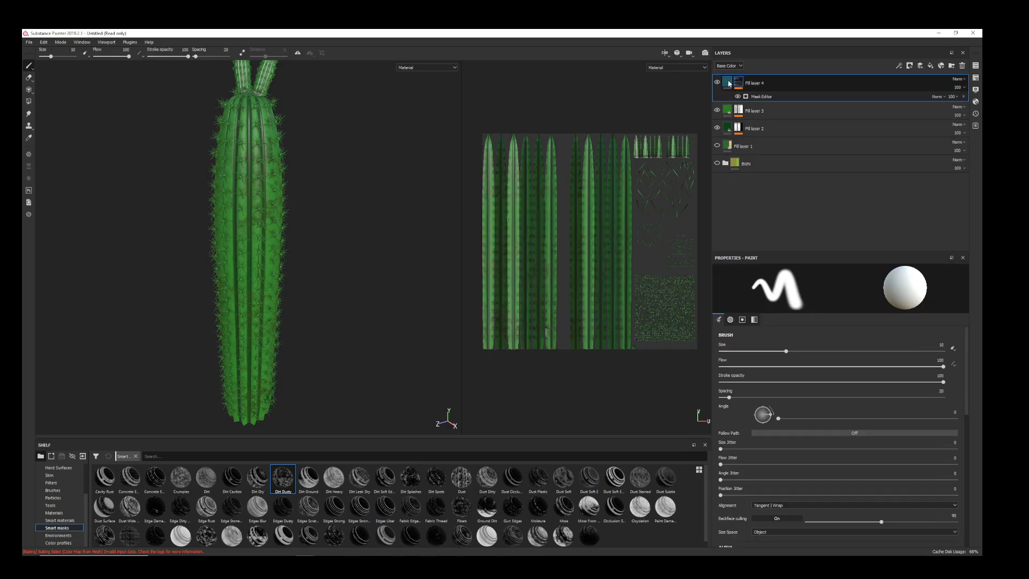
pyautogui.click(728, 82)
pyautogui.moveTo(835, 505); pyautogui.dragTo(841, 508)
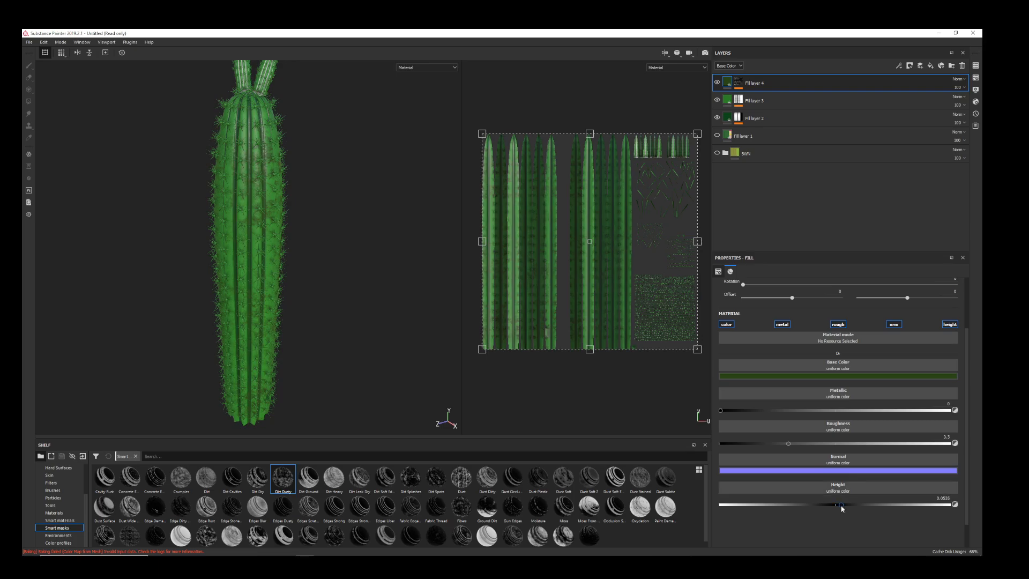
pyautogui.scroll(-5, 228, 144)
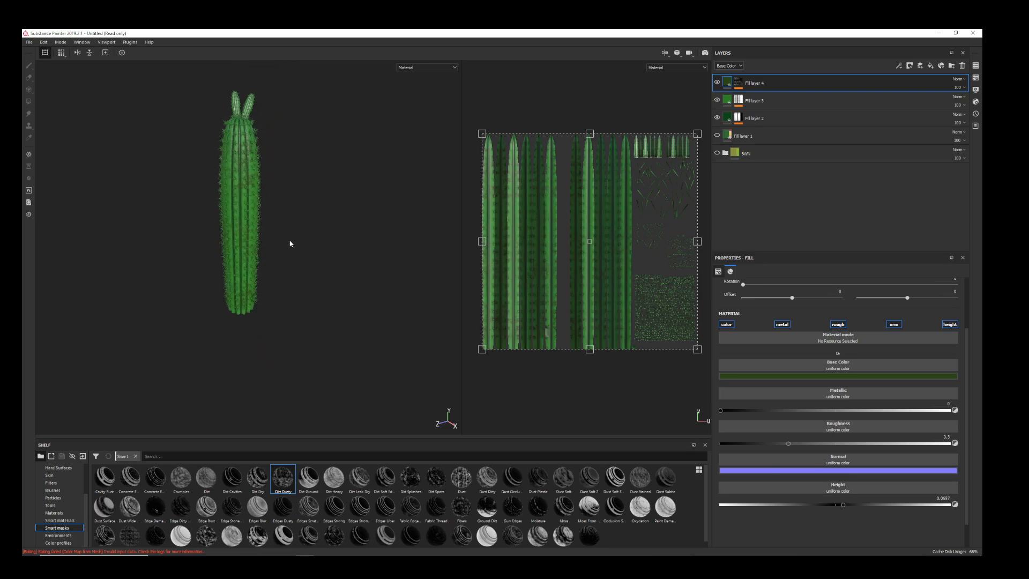
pyautogui.scroll(-3, 304, 230)
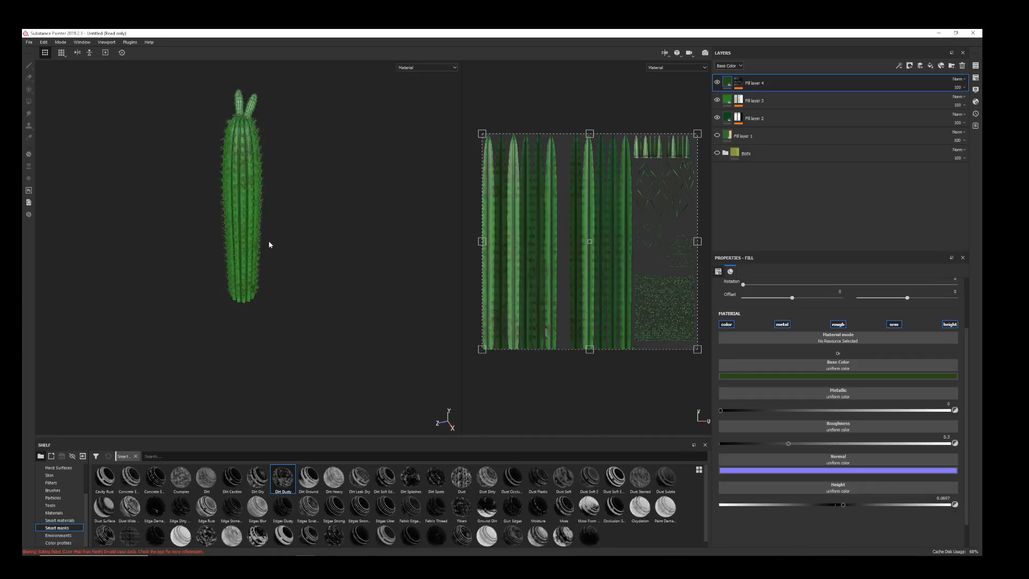
pyautogui.scroll(2, 259, 241)
pyautogui.scroll(3, 306, 248)
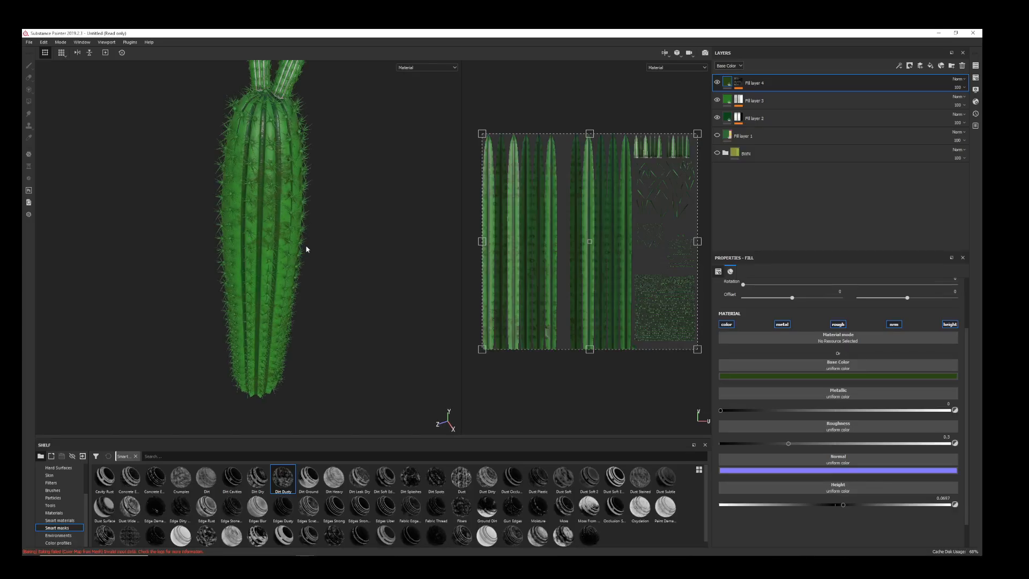
pyautogui.scroll(-2, 306, 248)
# - Add a fill layer above Fill layer 4 with a black mask and add a paint effect to that mask
pyautogui.click(930, 65)
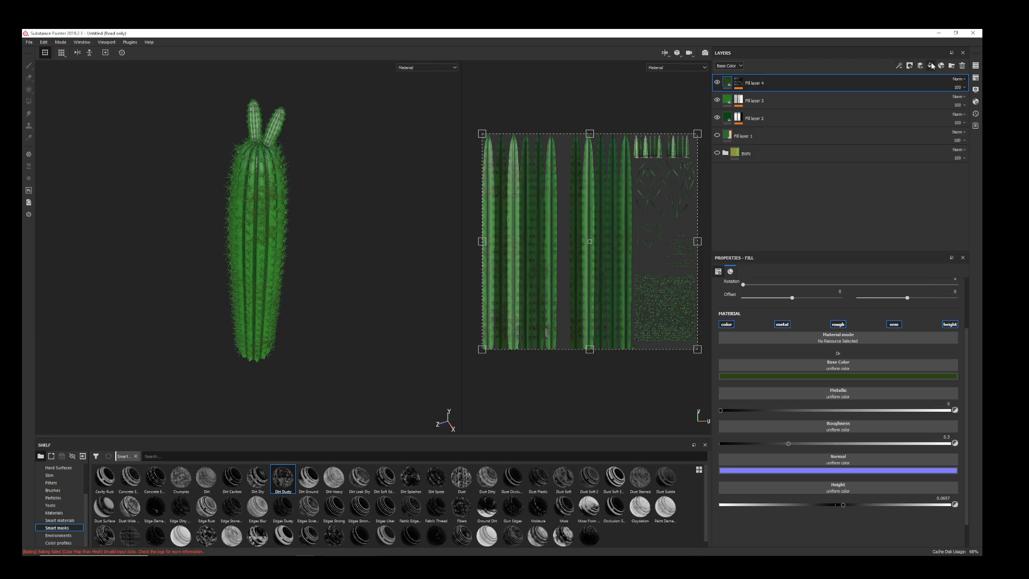
pyautogui.rightClick(727, 81)
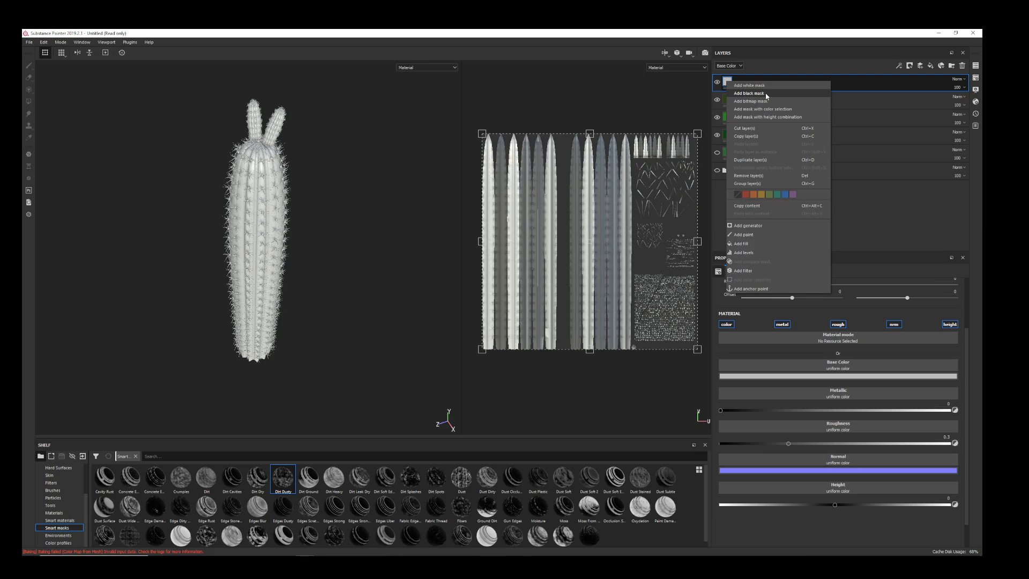
pyautogui.click(766, 94)
pyautogui.rightClick(739, 81)
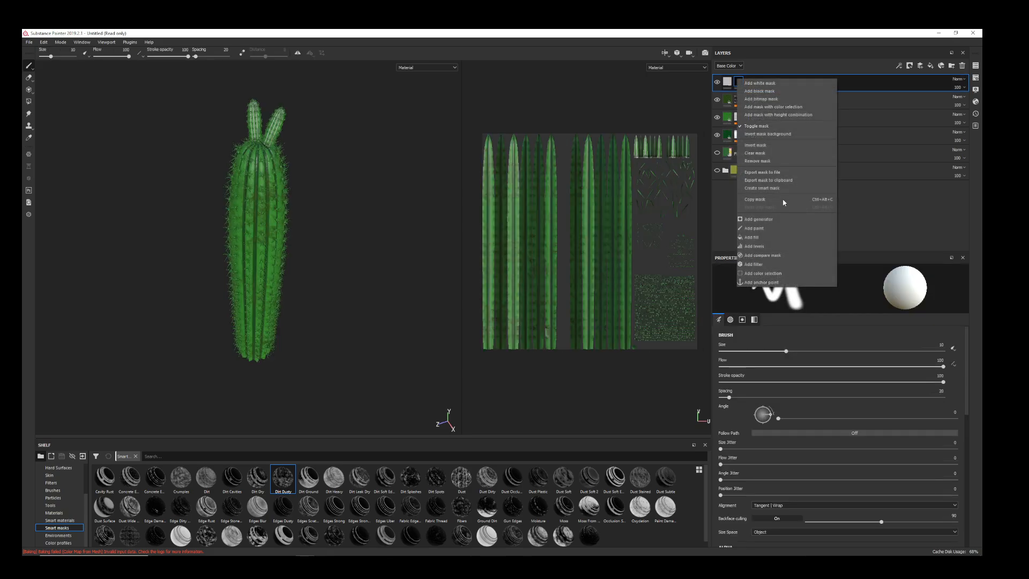
pyautogui.click(750, 228)
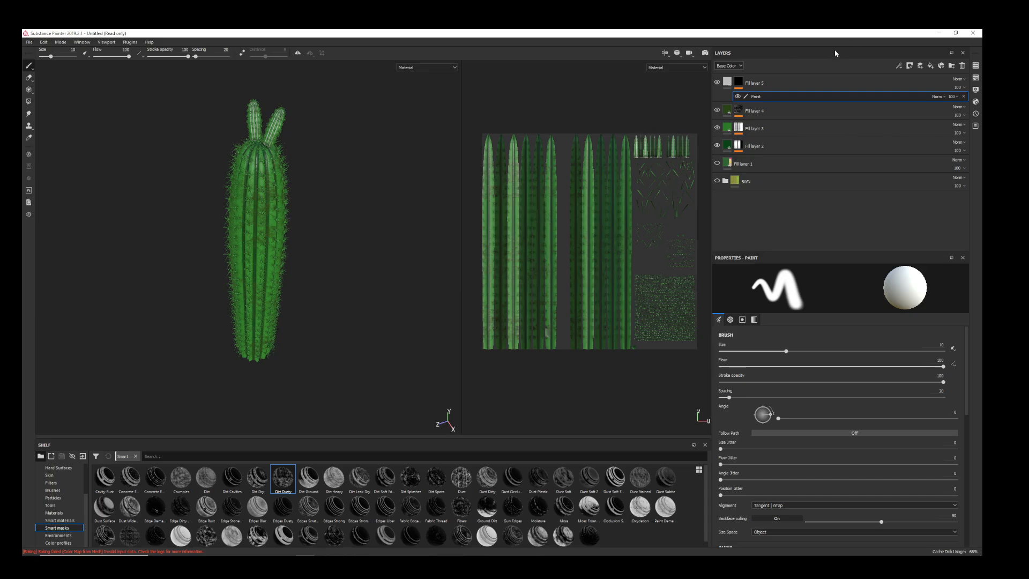
# - Add the Bone Stylized smart material above Fill layer 5 and give its folder a black mask
pyautogui.click(811, 84)
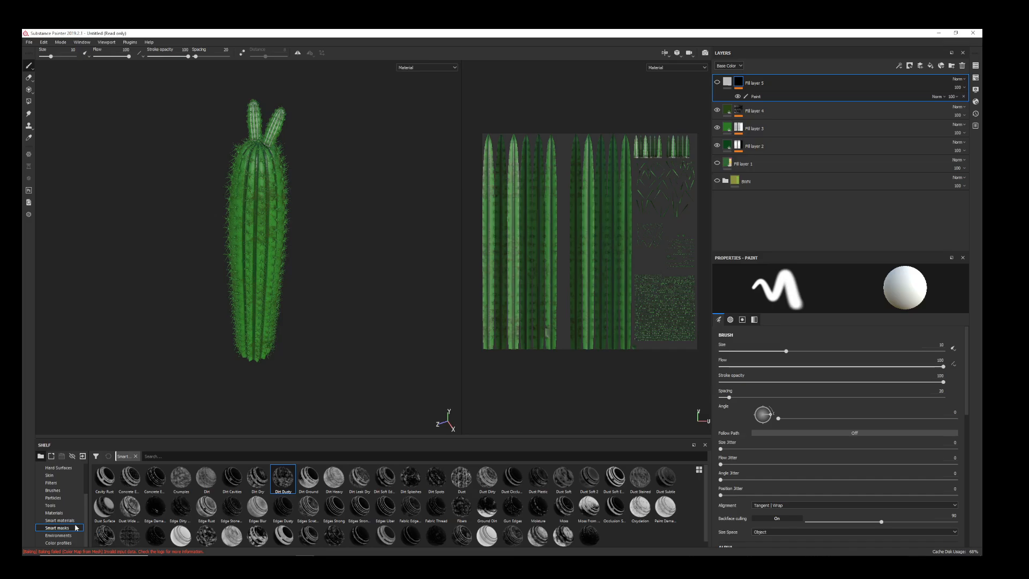
pyautogui.click(64, 520)
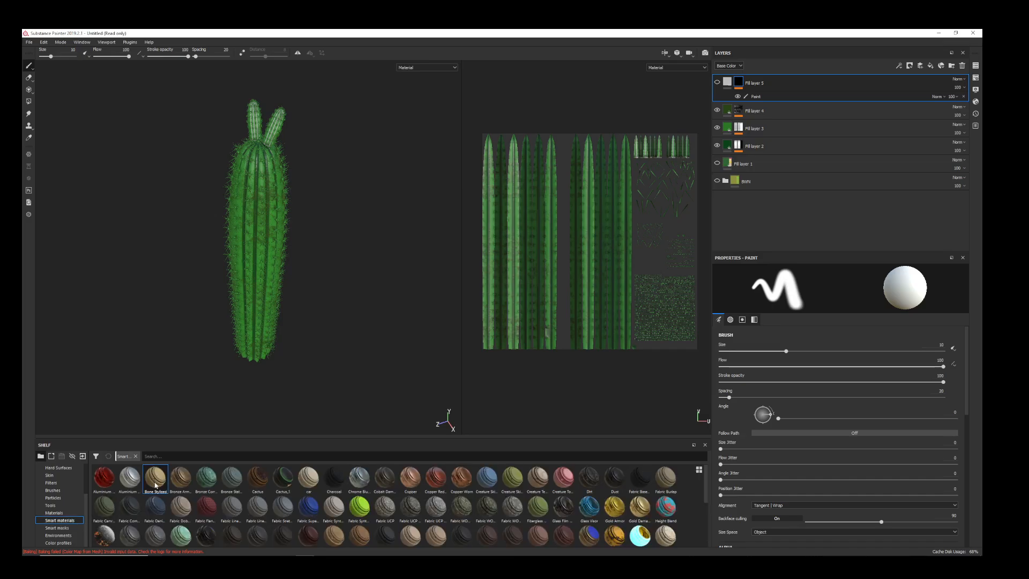
pyautogui.moveTo(156, 485); pyautogui.dragTo(765, 84)
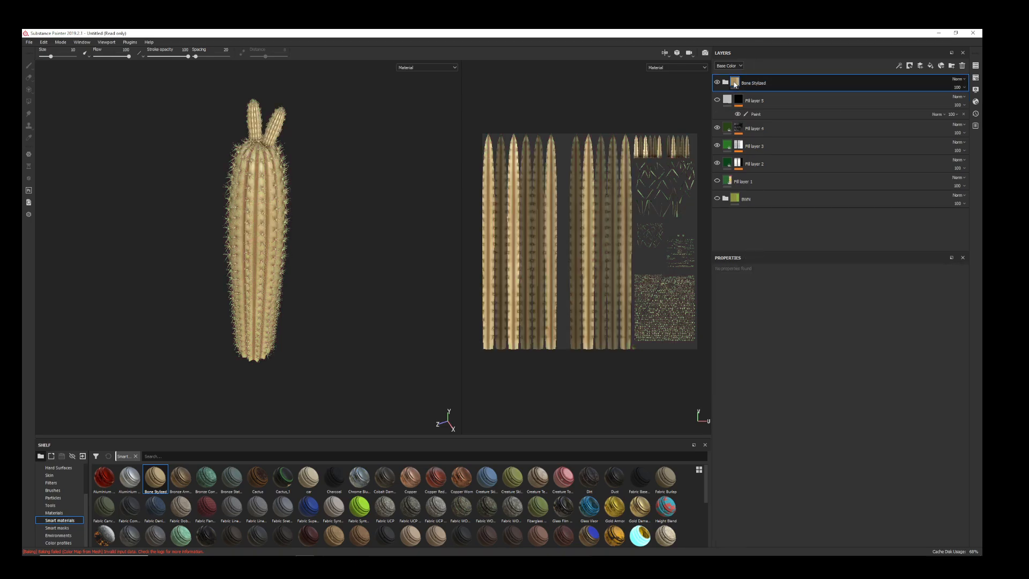
pyautogui.rightClick(735, 85)
pyautogui.click(754, 95)
pyautogui.scroll(2, 655, 229)
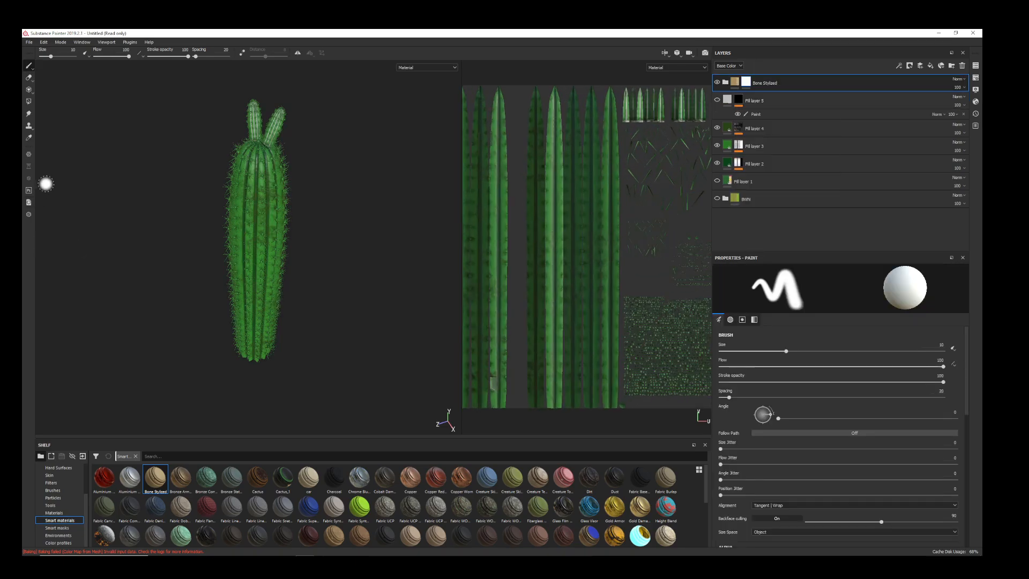
# - Fill the long spines' UV islands in the Bone Stylized mask using Polygon Fill in UV chunk mode, and check the spines
pyautogui.click(27, 102)
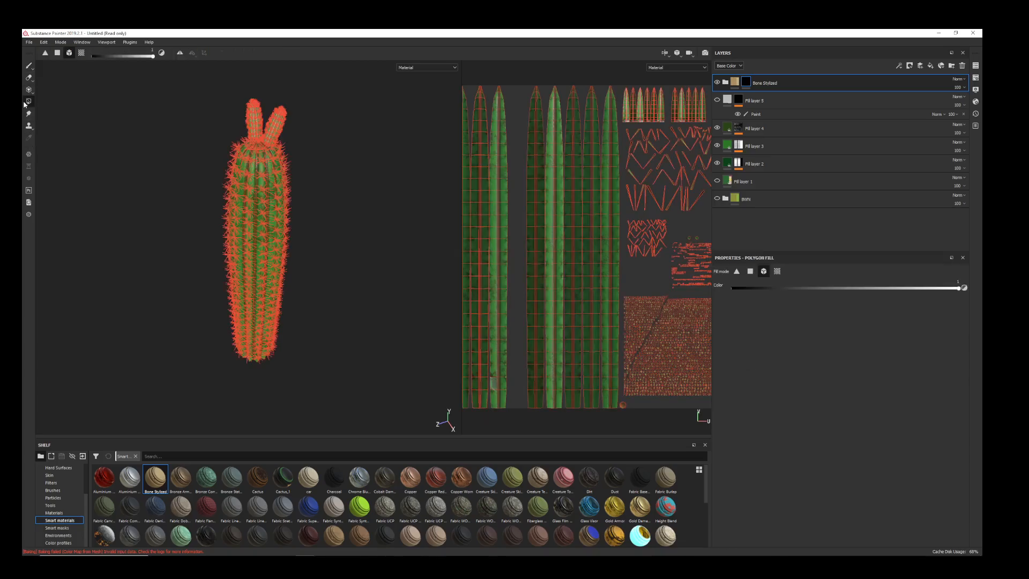
pyautogui.click(777, 271)
pyautogui.moveTo(657, 356); pyautogui.dragTo(568, 345, button='middle')
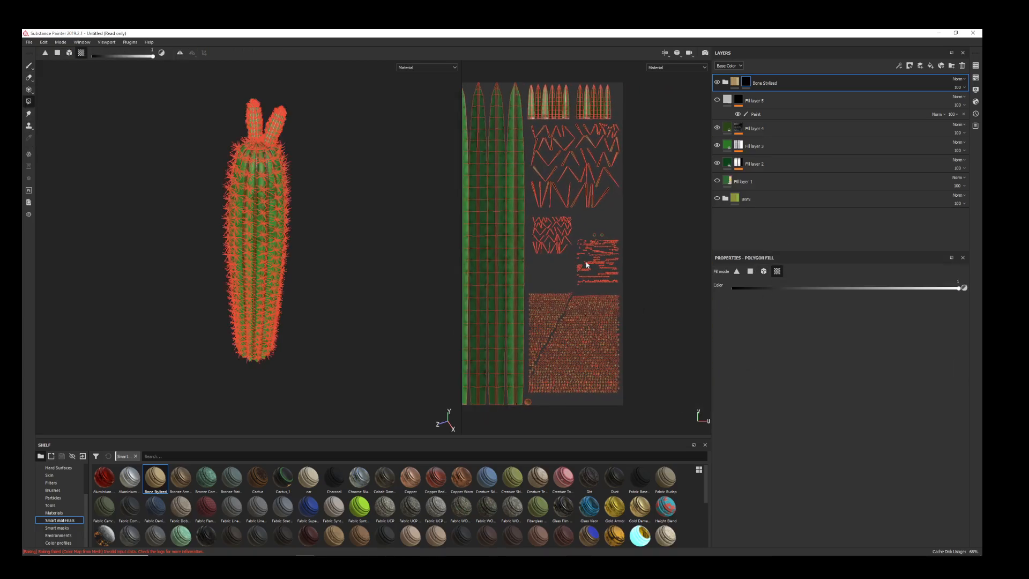
pyautogui.scroll(6, 264, 207)
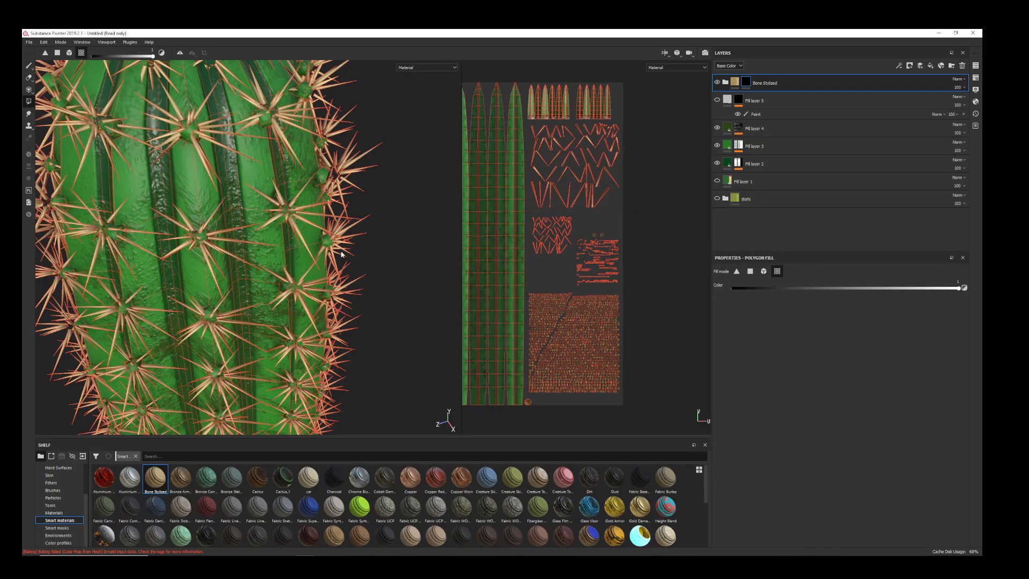
pyautogui.click(29, 65)
pyautogui.scroll(-5, 234, 210)
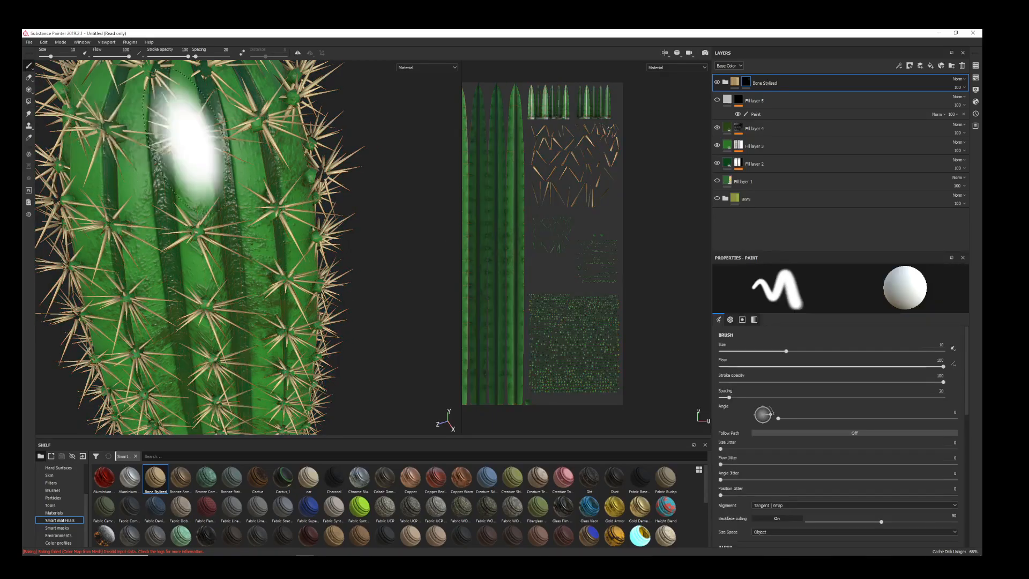
# - Polygon-fill the dense block of tiny spine UV islands in the Bone Stylized mask
pyautogui.scroll(-5, 236, 210)
pyautogui.keyDown('alt'); pyautogui.moveTo(290, 237); pyautogui.dragTo(232, 262); pyautogui.keyUp('alt')
pyautogui.scroll(4, 230, 264)
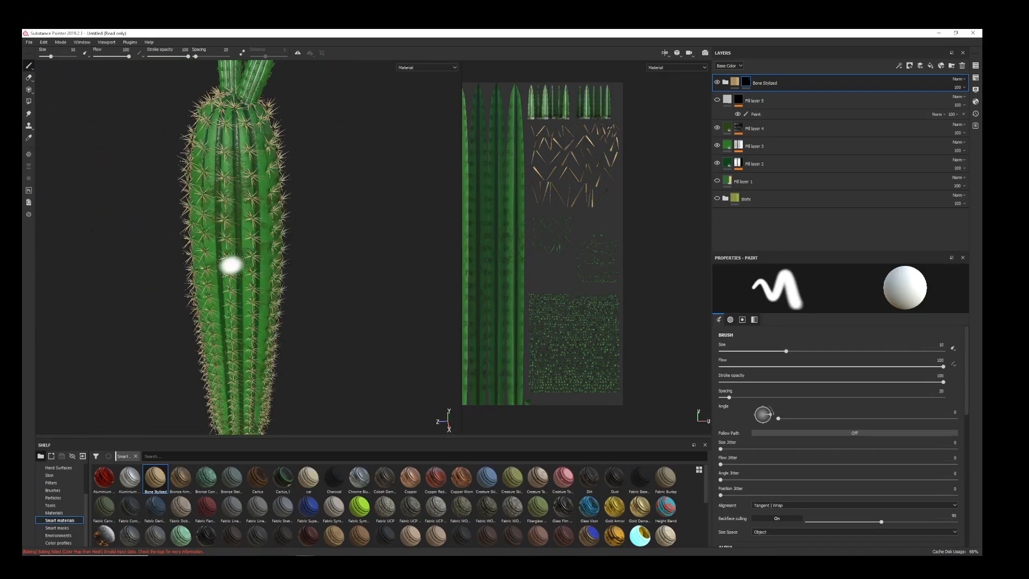
pyautogui.moveTo(317, 289)
pyautogui.keyDown('alt'); pyautogui.mouseDown()
pyautogui.moveTo(243, 296)
pyautogui.moveTo(314, 286)
pyautogui.mouseUp(); pyautogui.keyUp('alt')
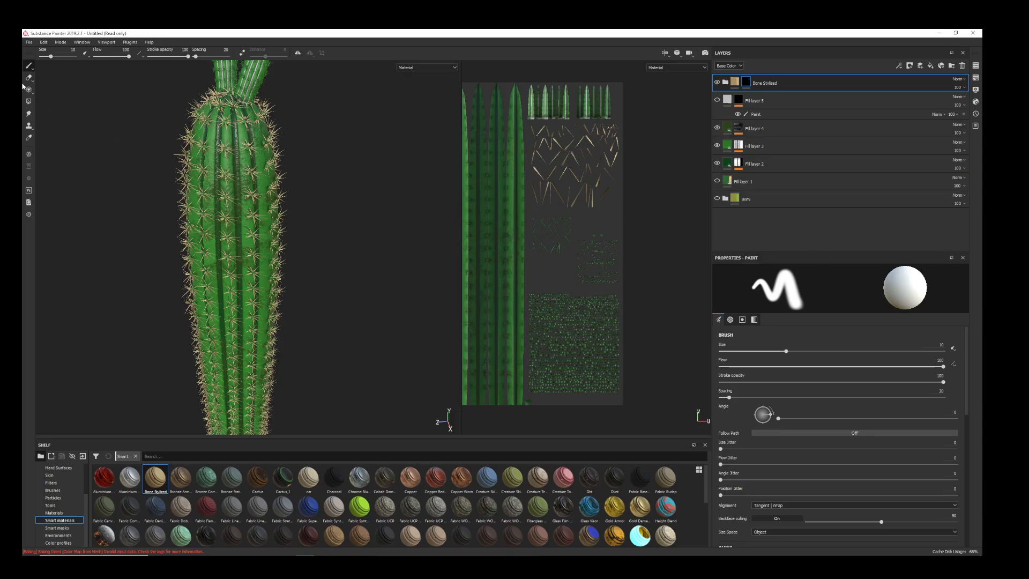
pyautogui.click(29, 113)
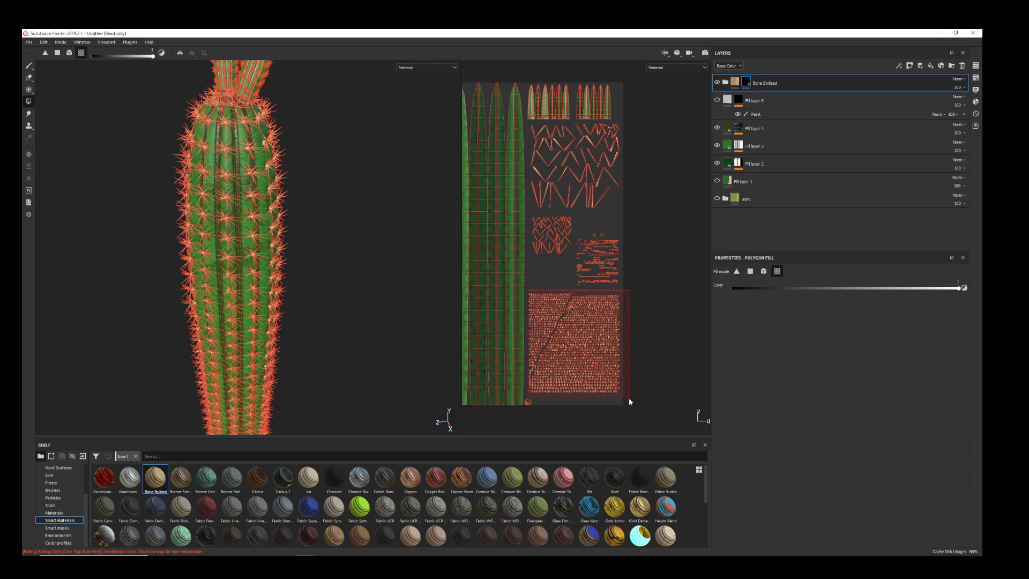
pyautogui.click(28, 65)
# - Set the base colour of Bone Stylized's Base layer to a darker tan, about R 0.391, G 0.292, B 0.103
pyautogui.click(732, 83)
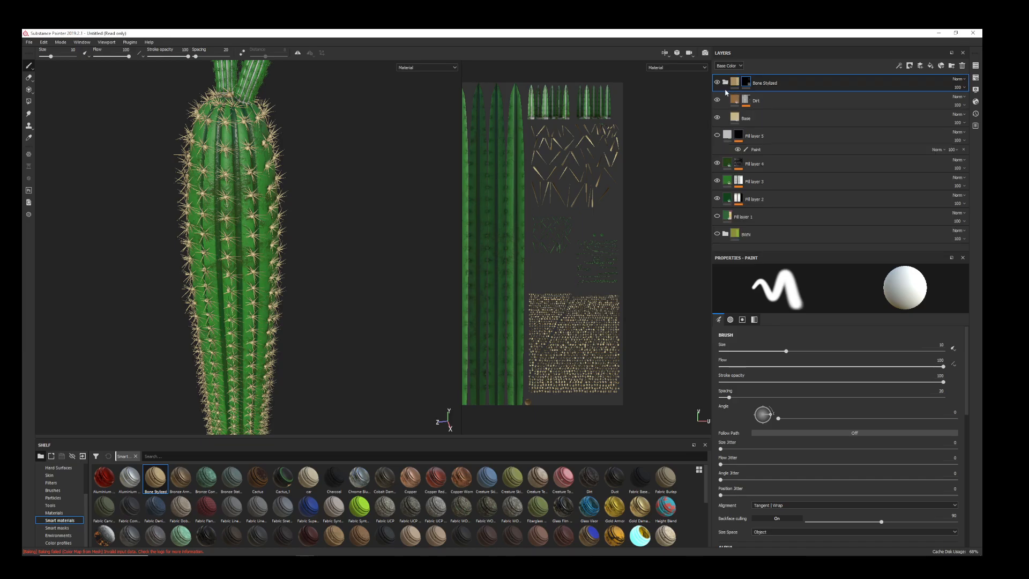
pyautogui.click(734, 125)
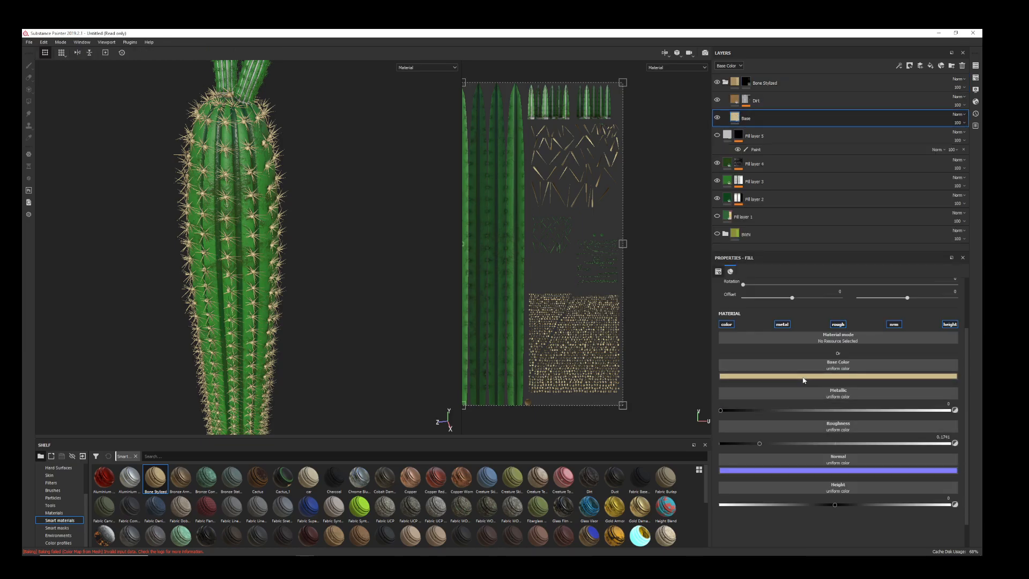
pyautogui.click(806, 375)
pyautogui.click(835, 423)
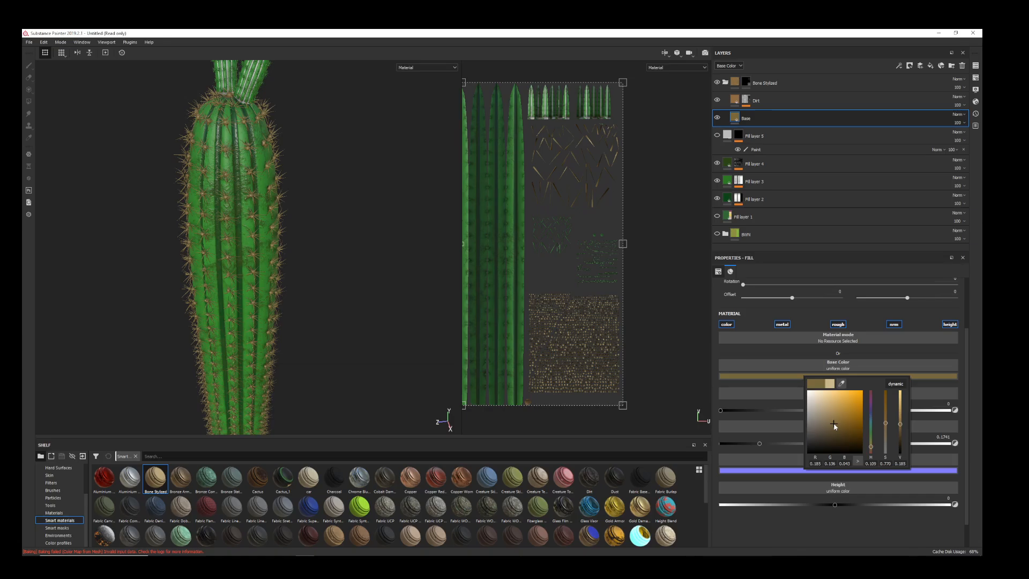
pyautogui.moveTo(835, 424); pyautogui.dragTo(832, 415)
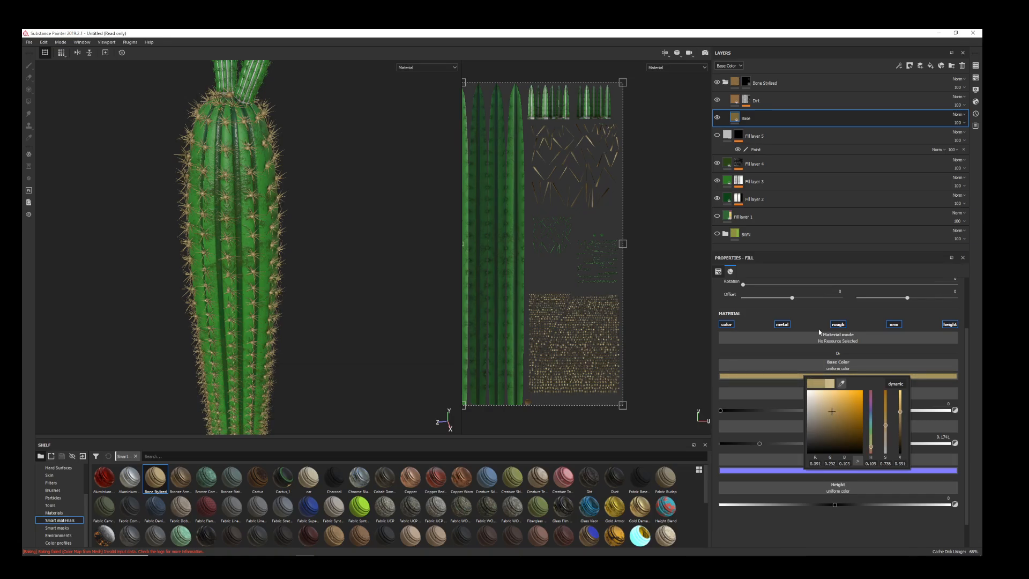
# - Set the base colour of Bone Stylized's Dirt layer to a dark reddish brown, about R 0.070, G 0.010, B 0.000, and collapse the folder
pyautogui.click(782, 100)
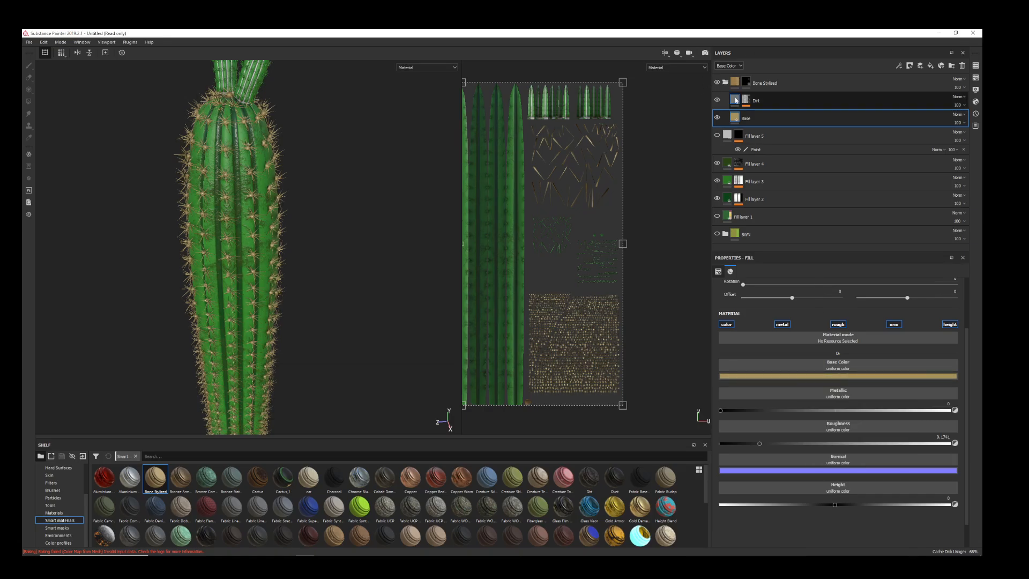
pyautogui.click(870, 378)
pyautogui.moveTo(925, 435); pyautogui.dragTo(936, 454)
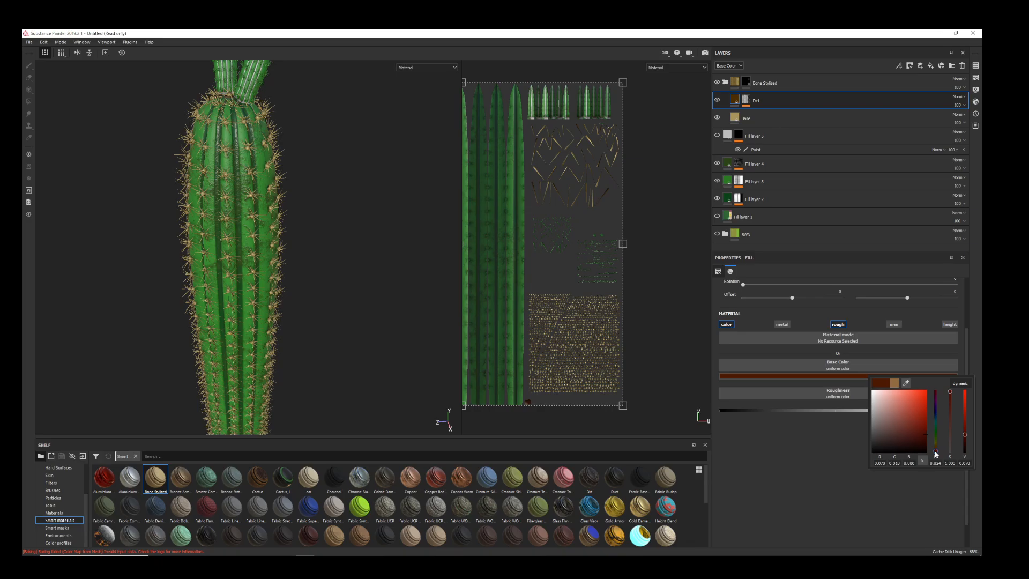
pyautogui.scroll(-3, 284, 236)
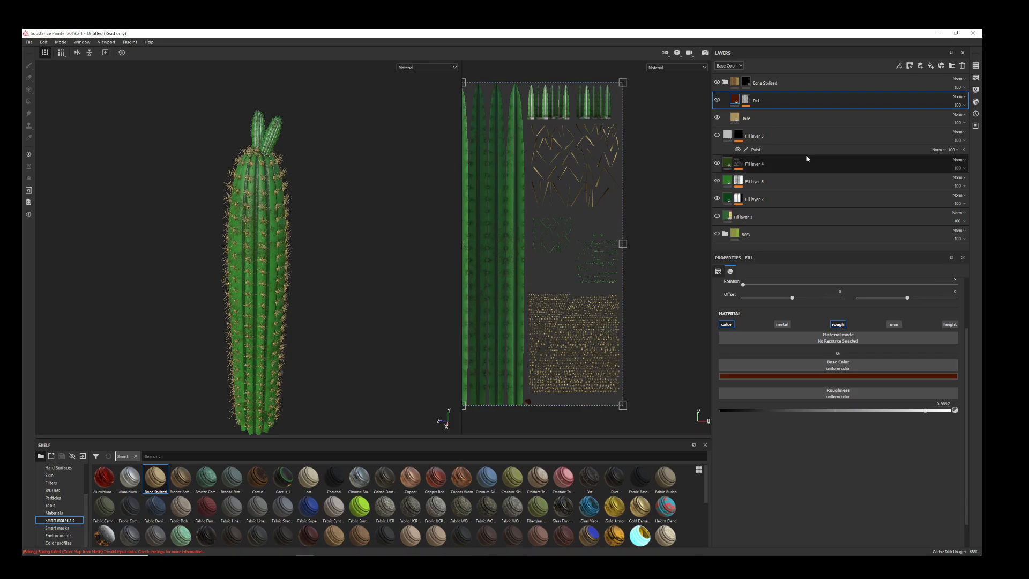
pyautogui.click(725, 82)
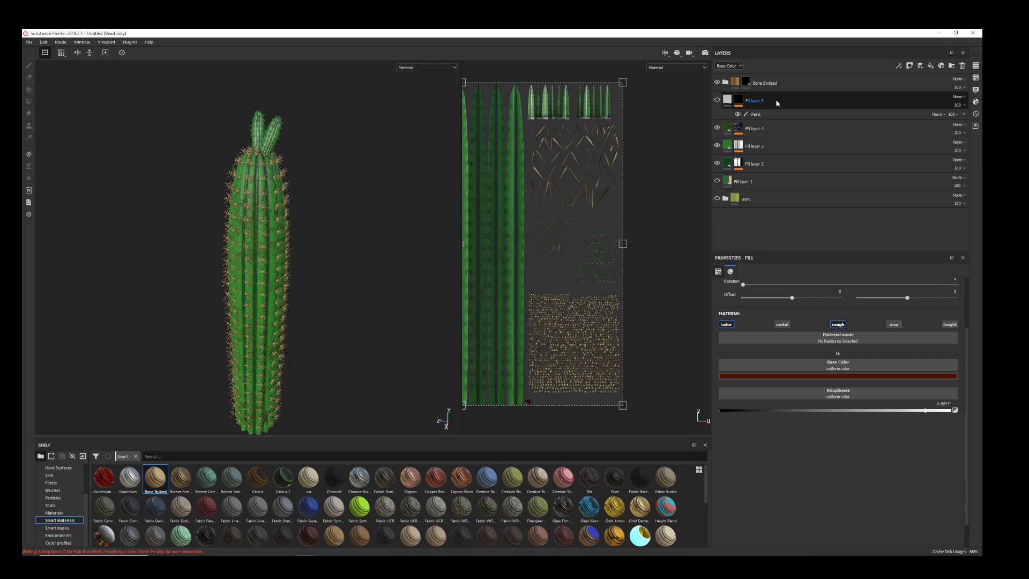
# - Delete the unused Fill layer 1, the hidden folder beneath it and Fill layer 5
pyautogui.click(767, 130)
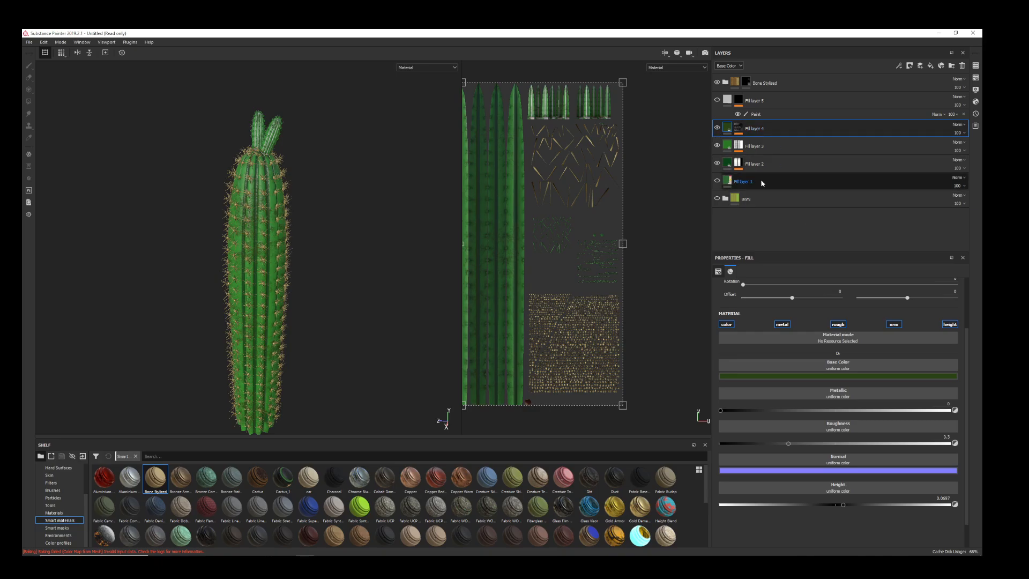
pyautogui.click(775, 182)
pyautogui.press('Delete')
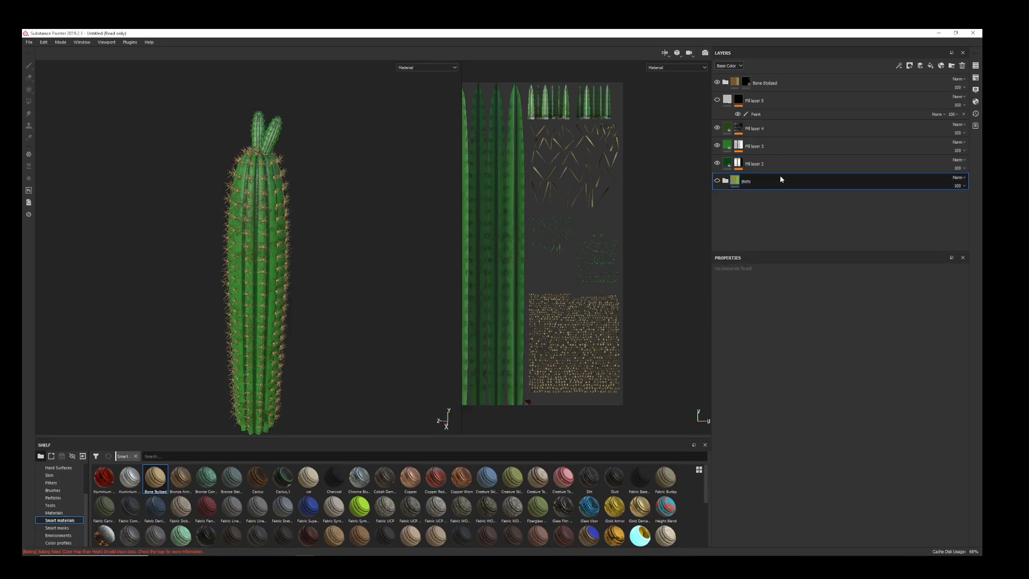
pyautogui.press('Delete')
pyautogui.click(802, 114)
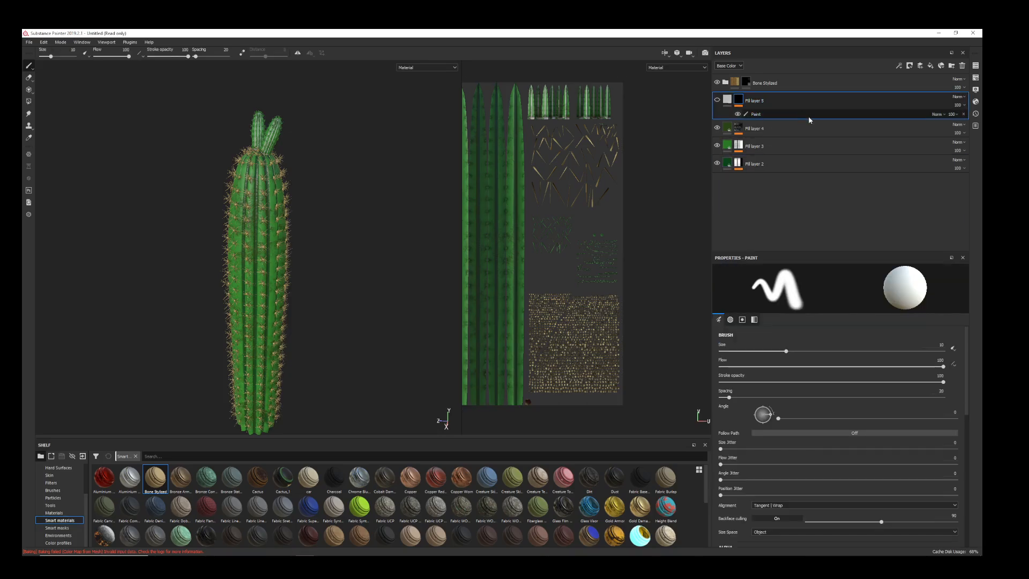
pyautogui.press('Delete')
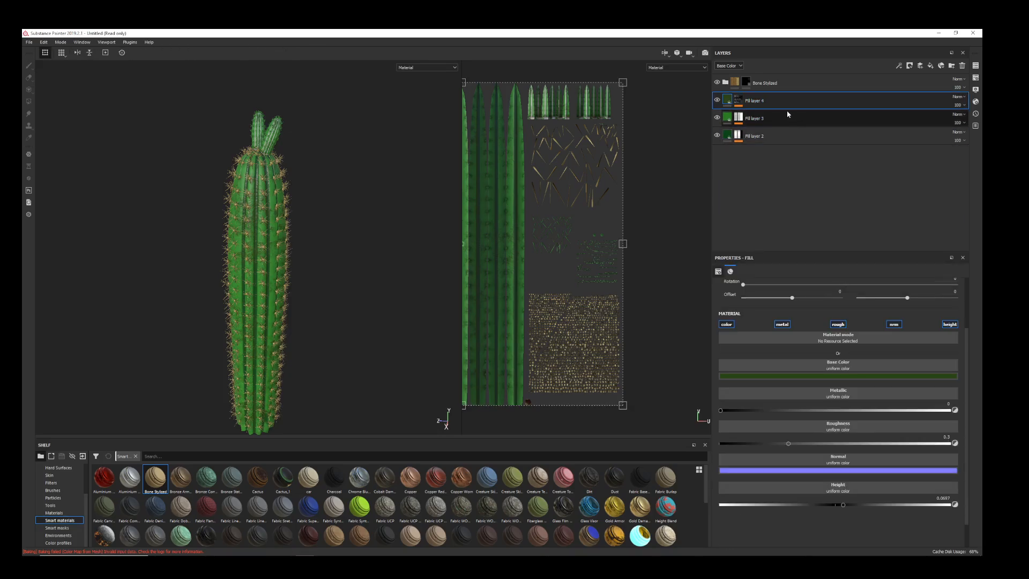
# - Create a new folder under Bone Stylized and move Fill layers 4, 3 and 2 into it
pyautogui.click(952, 66)
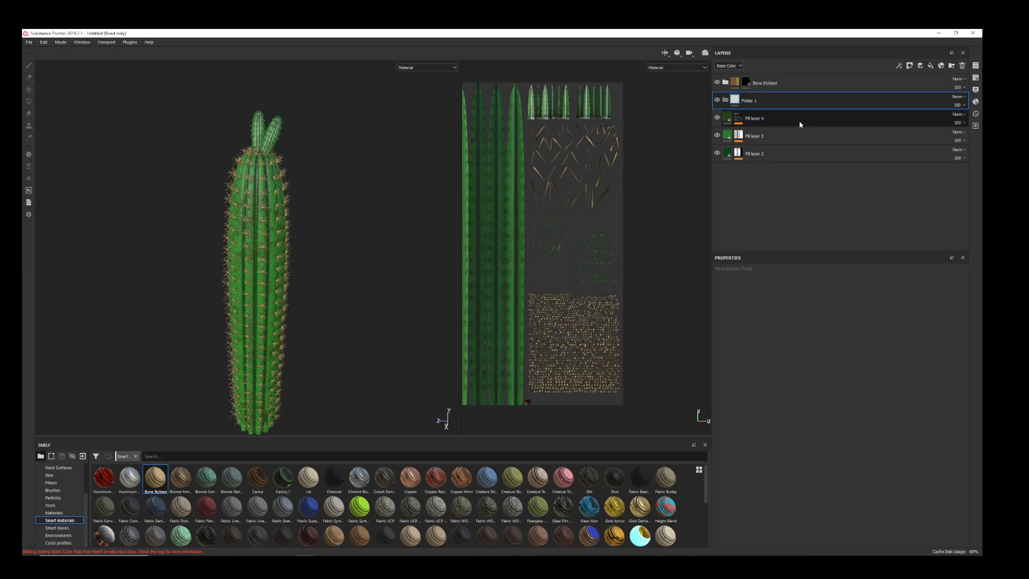
pyautogui.click(799, 118)
pyautogui.click(798, 154)
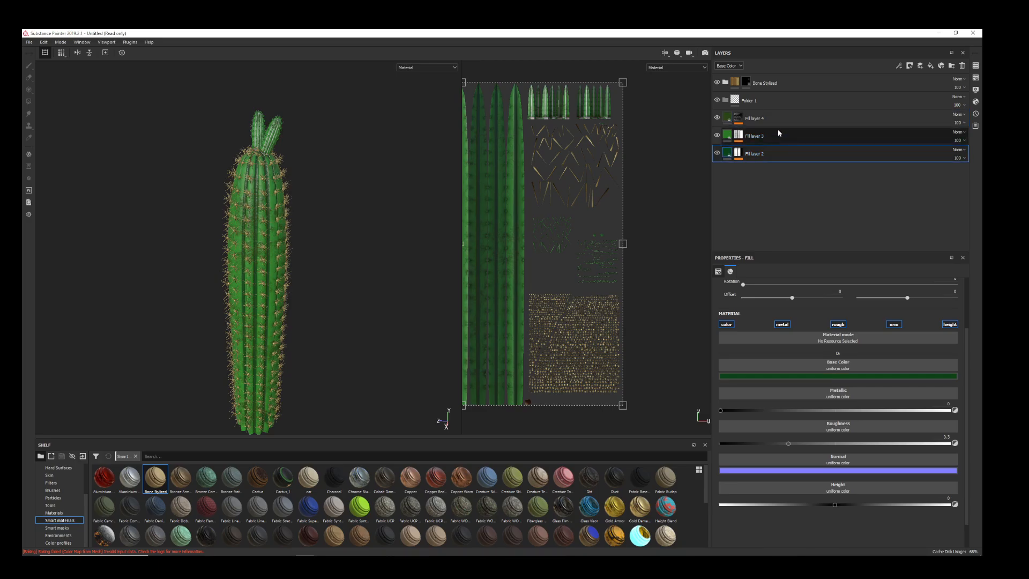
pyautogui.keyDown('shift'); pyautogui.click(779, 122); pyautogui.keyUp('shift')
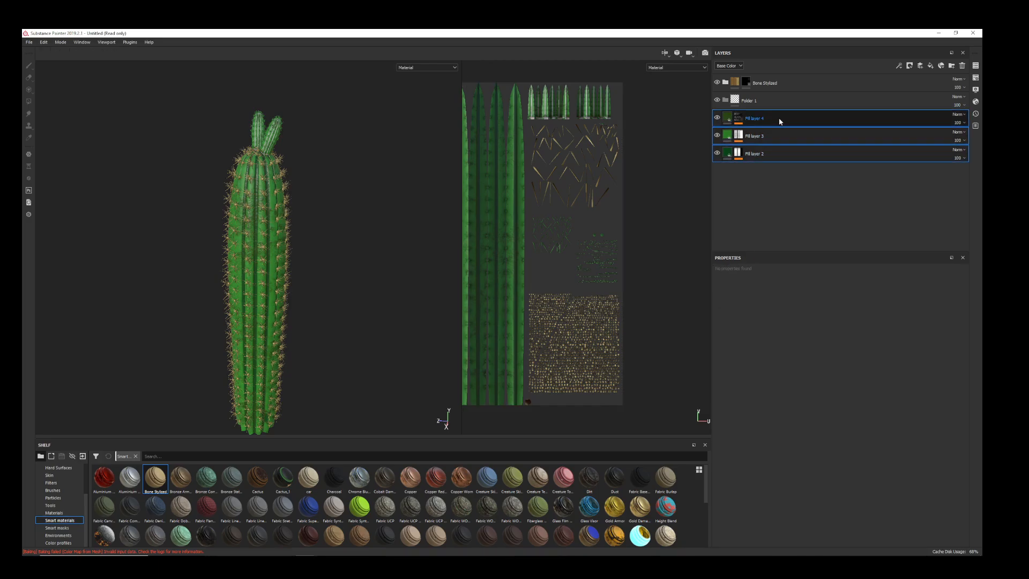
pyautogui.moveTo(779, 121); pyautogui.dragTo(774, 101)
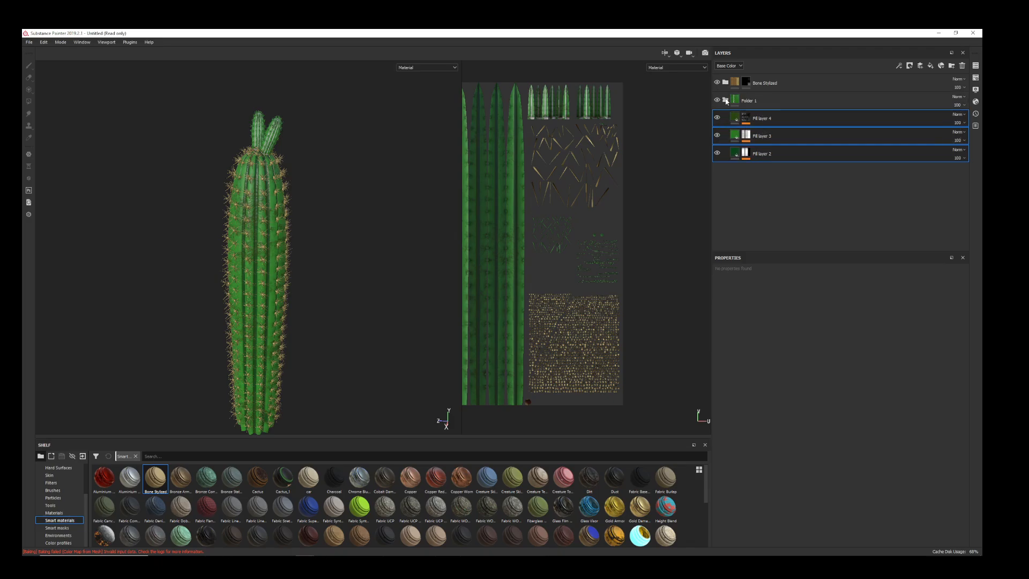
# - Collapse the folder holding the green fill layers and rename it "g"
pyautogui.click(726, 102)
pyautogui.doubleClick(755, 100)
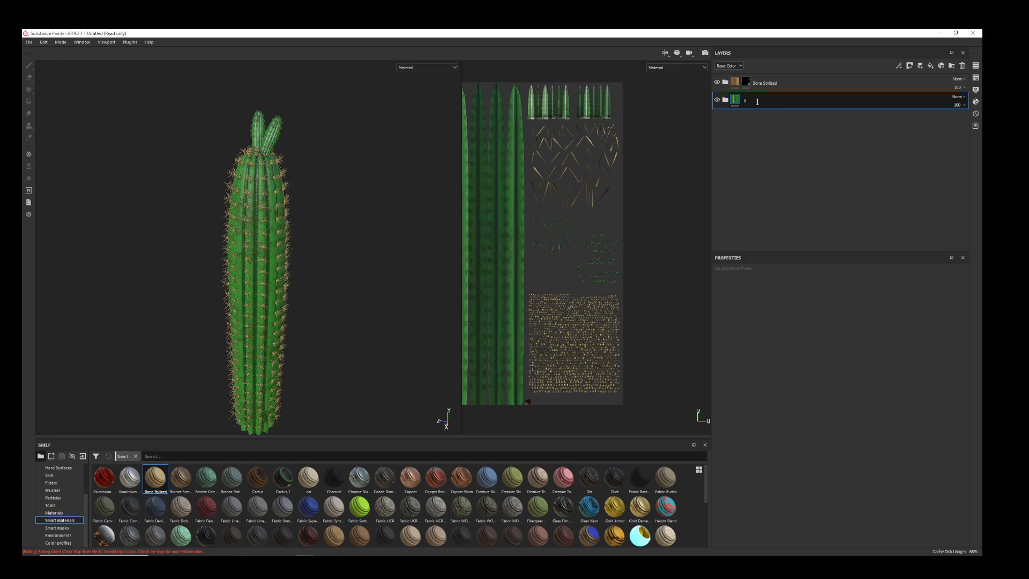
pyautogui.press('Return')
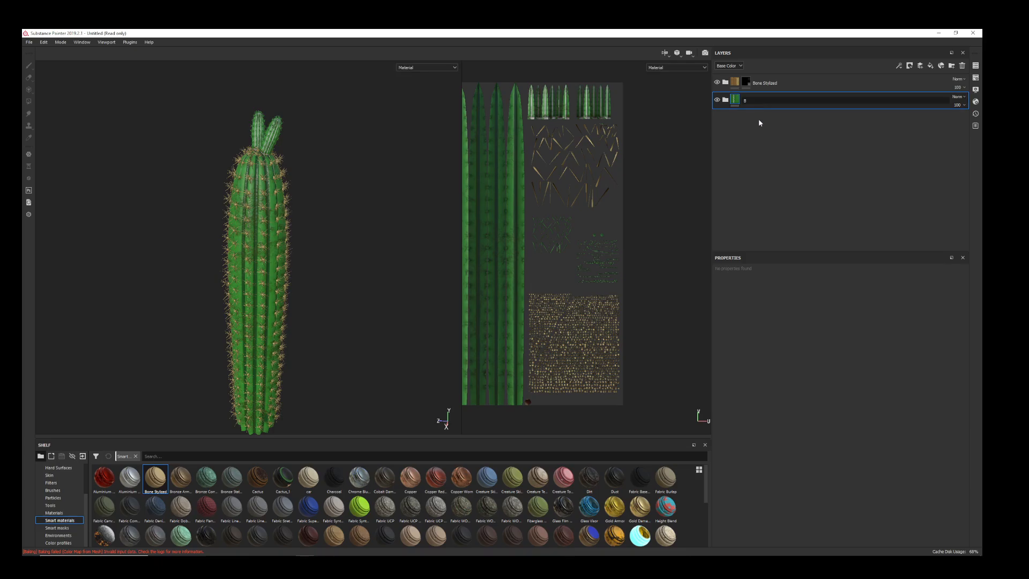
# - Duplicate the green fill layers' folder and rename the copy "pINK"
pyautogui.rightClick(761, 105)
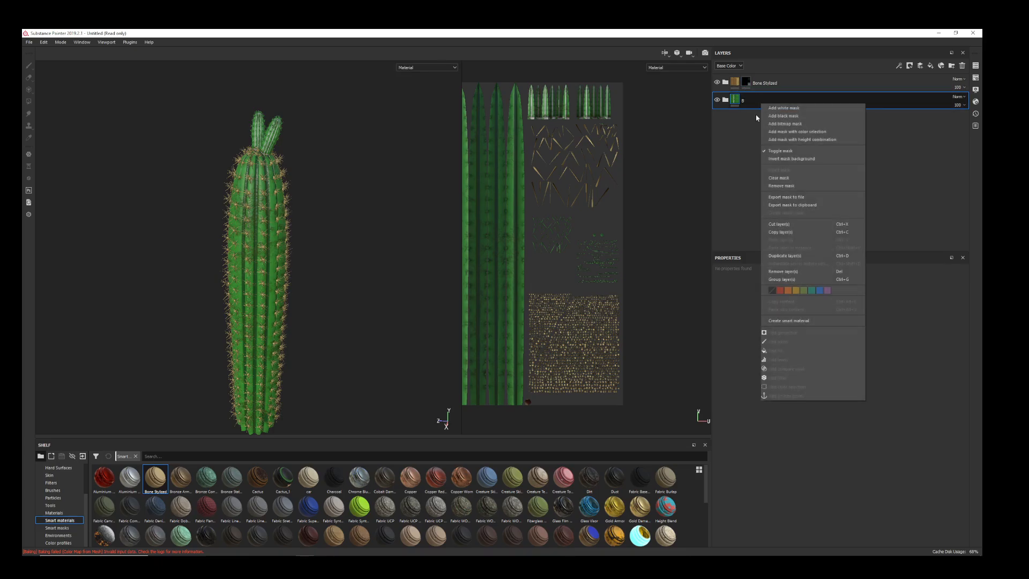
pyautogui.click(794, 260)
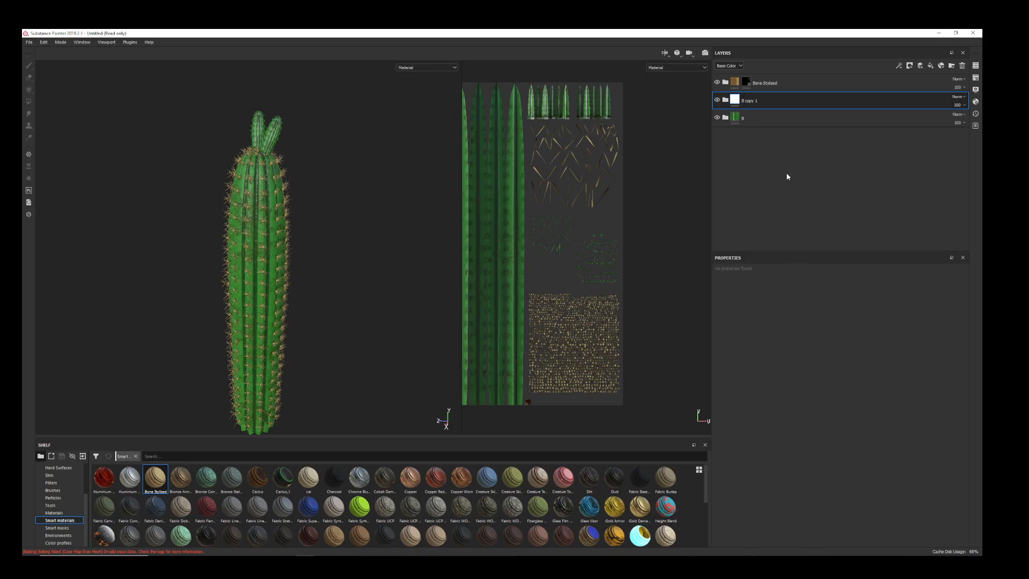
pyautogui.doubleClick(751, 101)
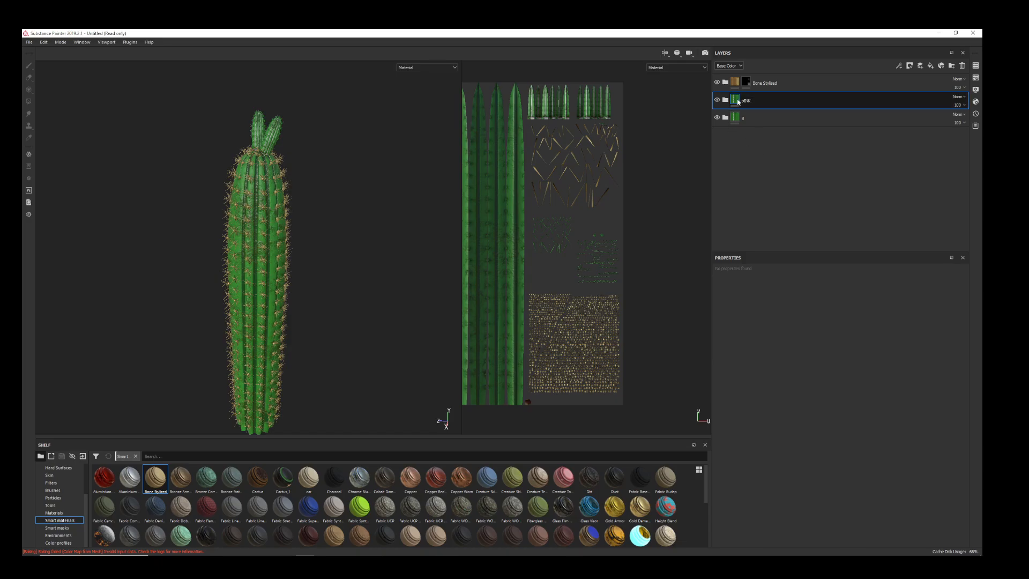
# - Add black masks to the pINK folder and the g folder
pyautogui.rightClick(733, 100)
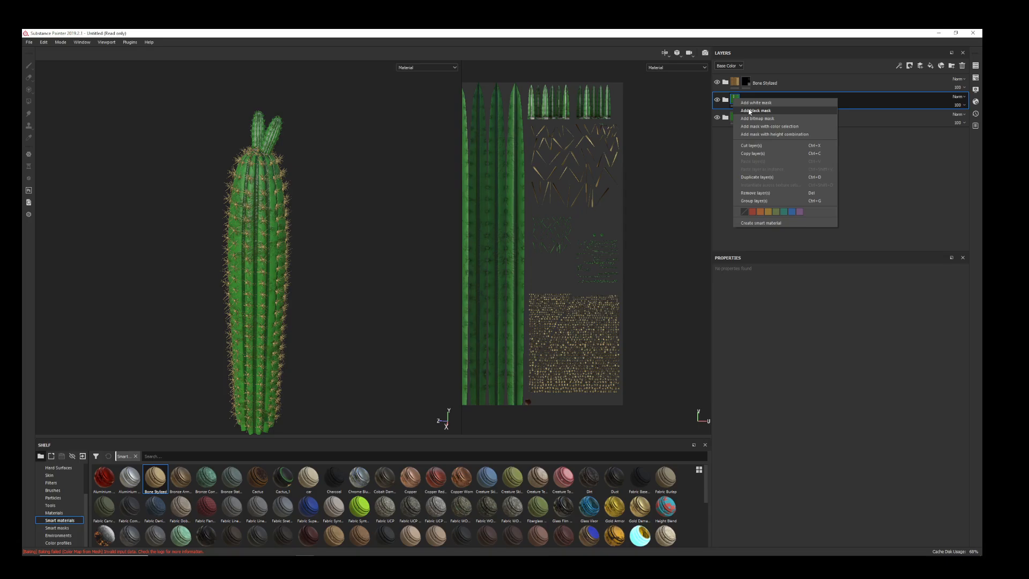
pyautogui.click(749, 110)
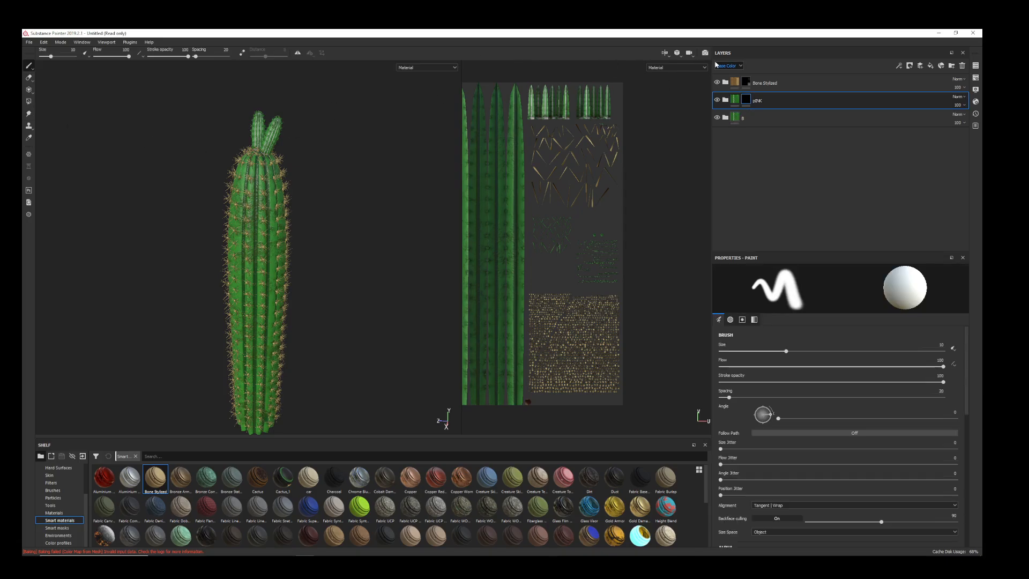
pyautogui.click(739, 116)
pyautogui.rightClick(736, 117)
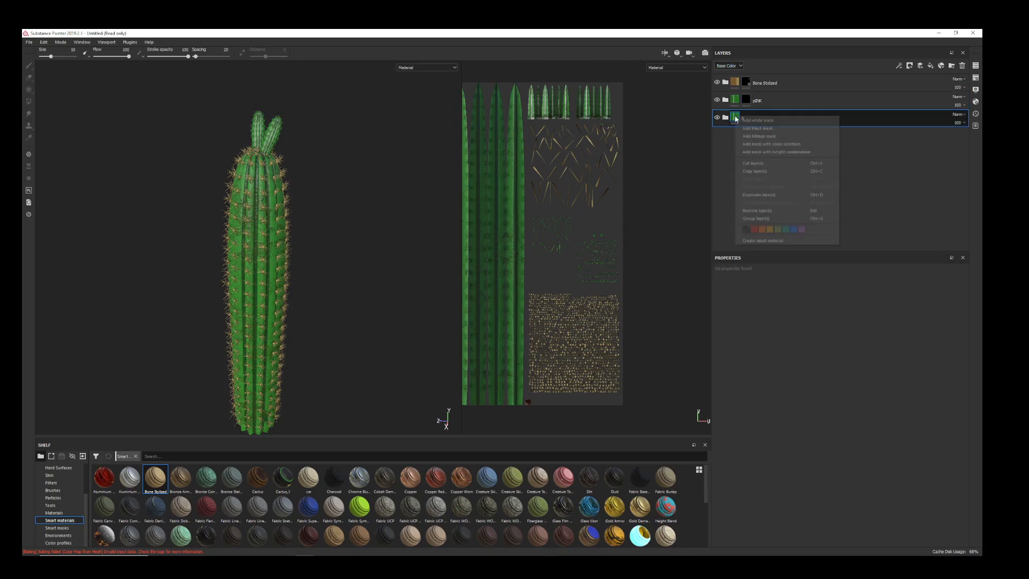
pyautogui.click(767, 129)
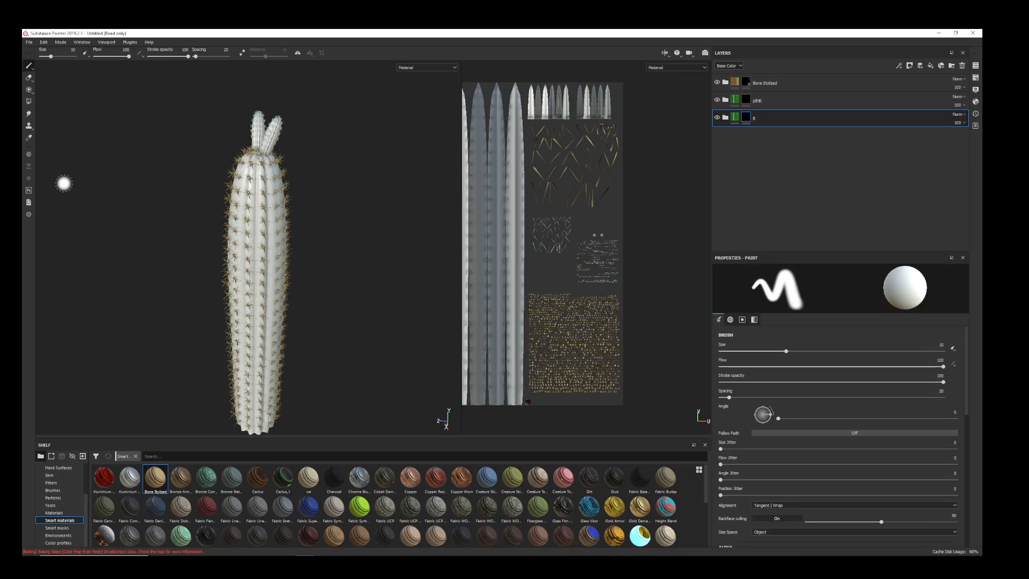
# - Reveal the g folder on the cactus body by polygon-filling all the long body UV strips in its mask
pyautogui.click(28, 101)
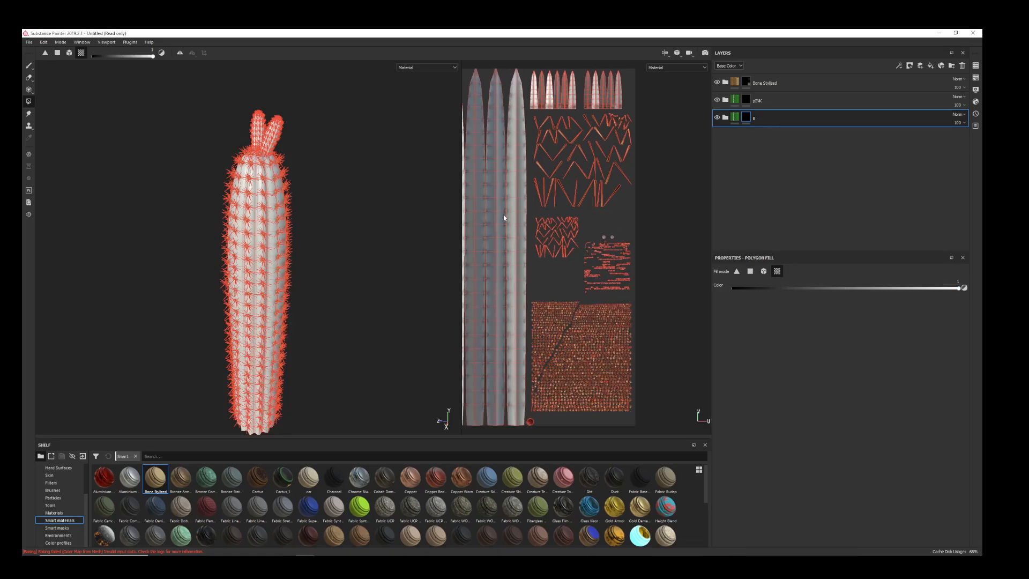
pyautogui.scroll(-3, 529, 217)
pyautogui.moveTo(525, 252); pyautogui.dragTo(600, 239, button='middle')
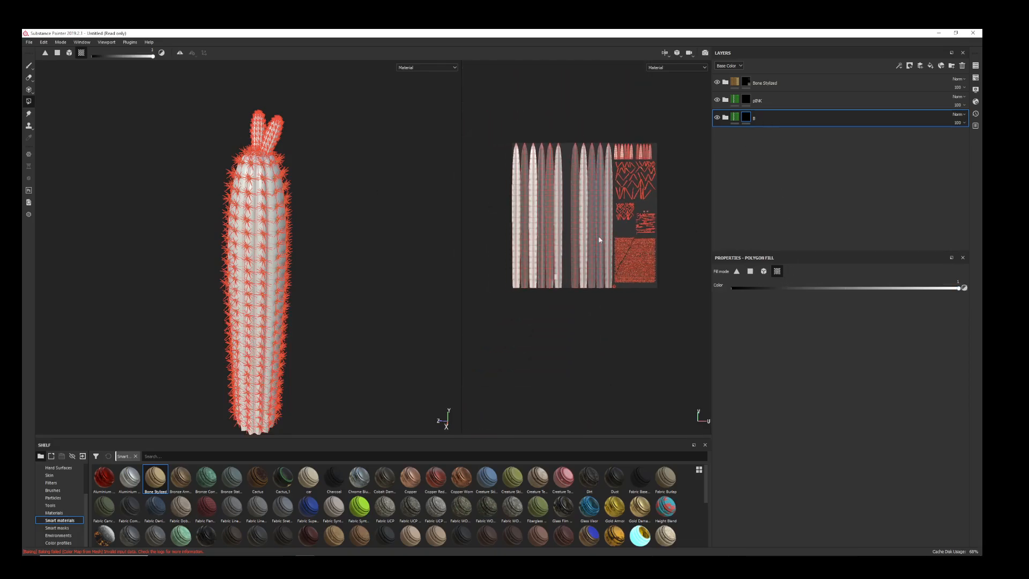
pyautogui.scroll(2, 554, 211)
pyautogui.moveTo(487, 225); pyautogui.dragTo(628, 228)
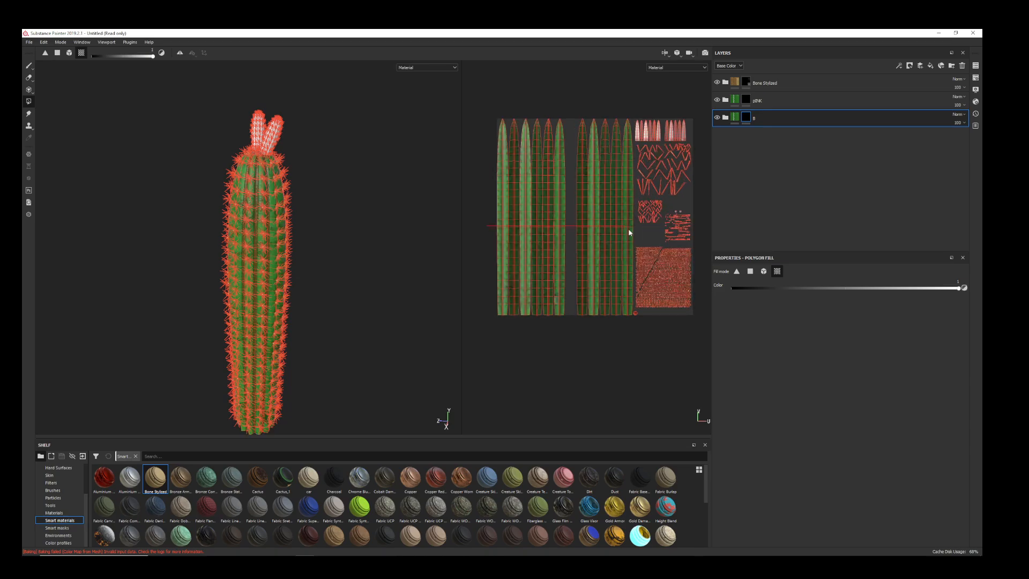
pyautogui.click(29, 66)
# - Expand the pINK folder and set the base colour of its Fill layer 2 to magenta
pyautogui.click(725, 100)
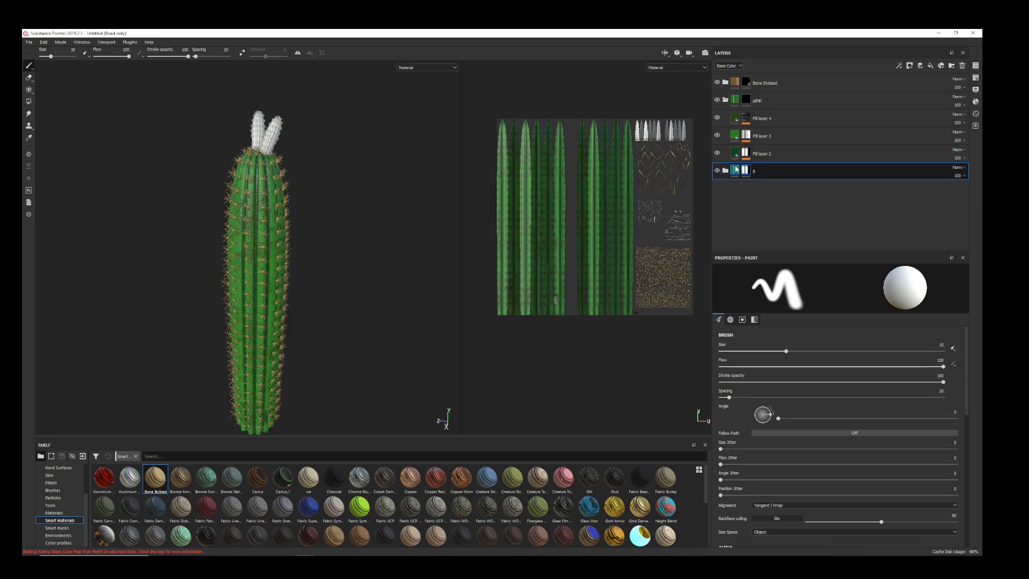
pyautogui.click(772, 153)
pyautogui.click(830, 377)
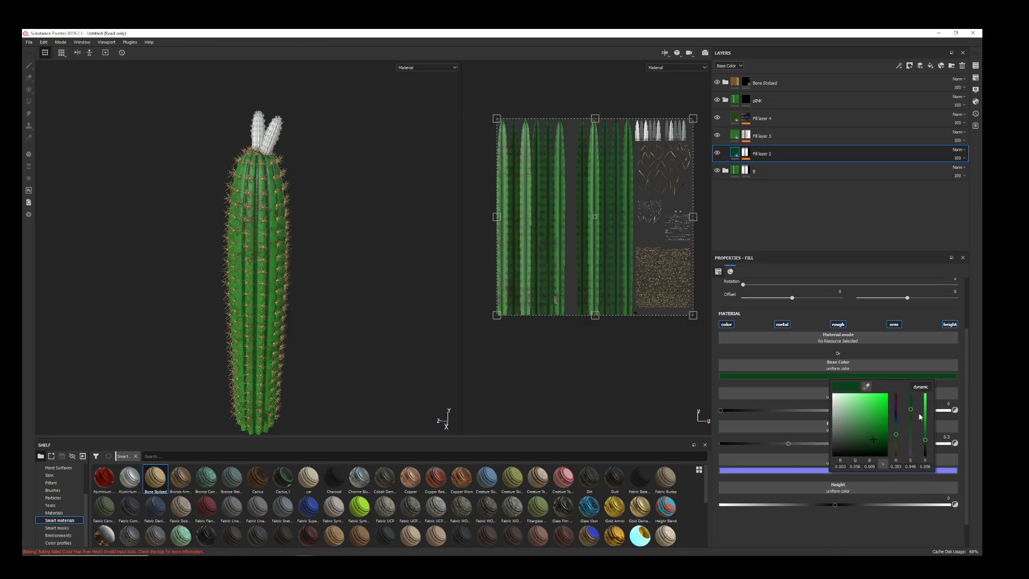
pyautogui.moveTo(897, 438); pyautogui.dragTo(893, 410)
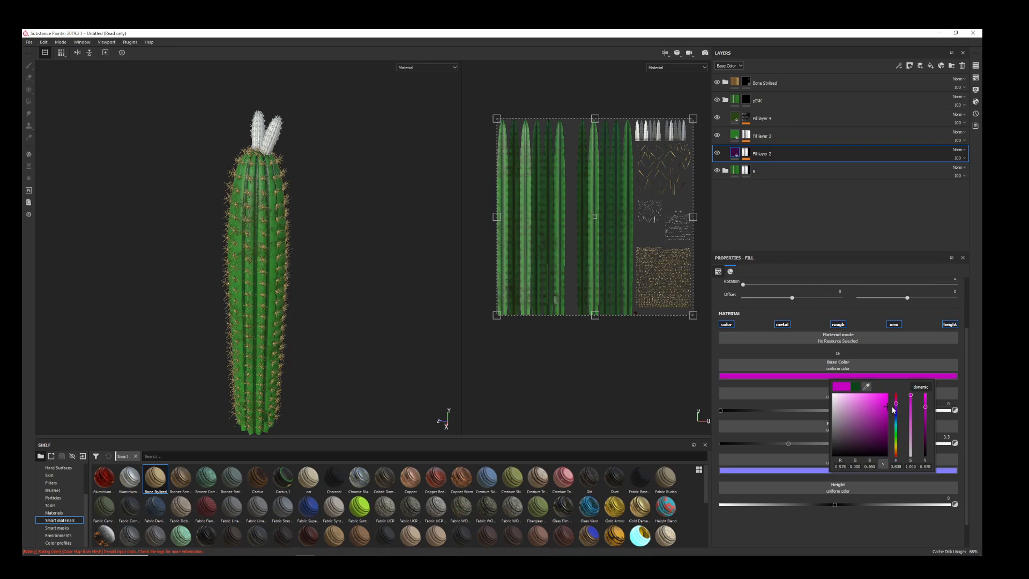
# - Set the base colour of Fill layer 3 in the pINK folder to a saturated purple
pyautogui.click(758, 144)
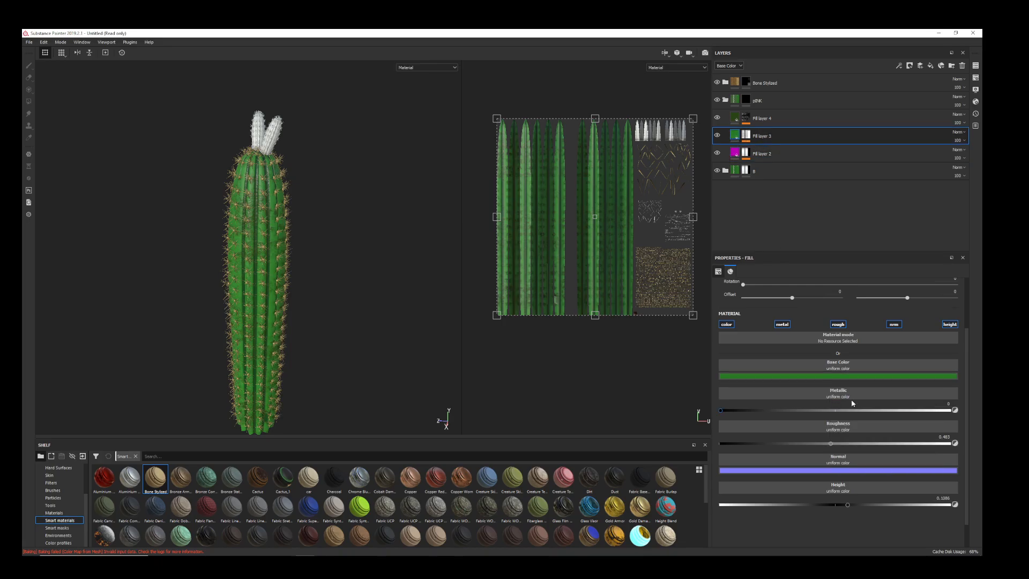
pyautogui.click(861, 377)
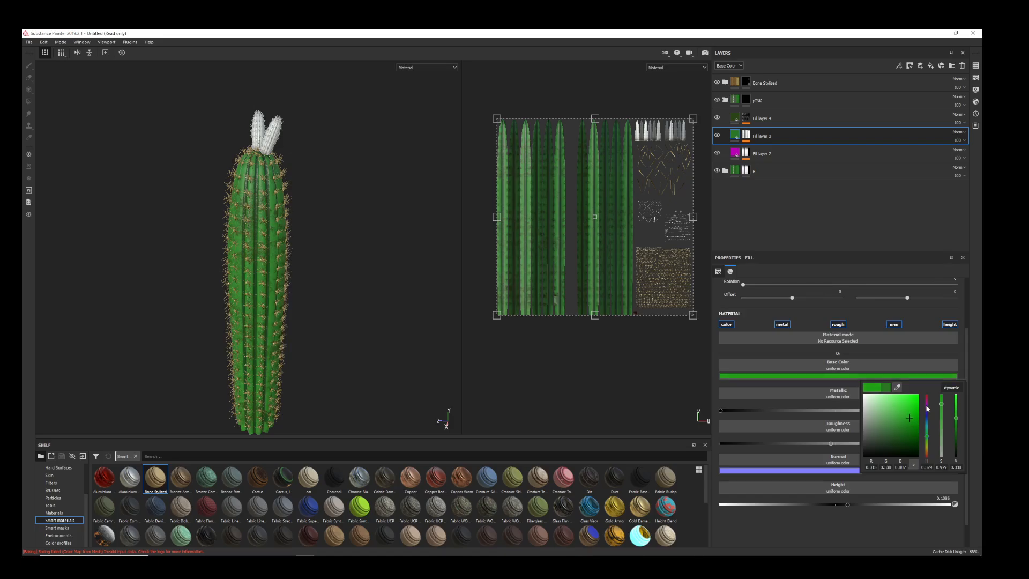
pyautogui.click(927, 407)
pyautogui.moveTo(926, 407); pyautogui.dragTo(926, 411)
pyautogui.click(917, 402)
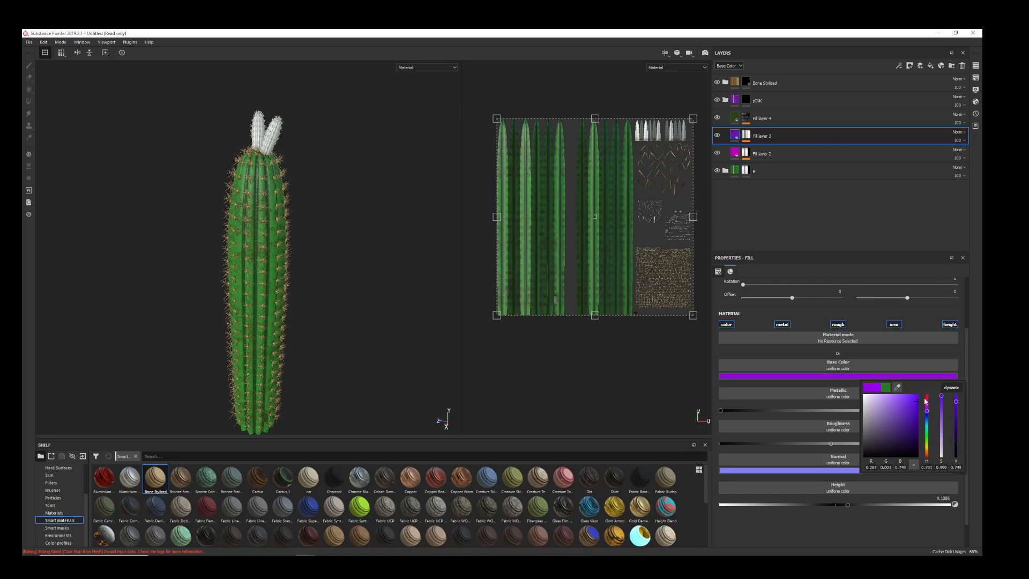
# - Set the base colour of Fill layer 4 in the pINK folder to a bright magenta pink
pyautogui.click(745, 121)
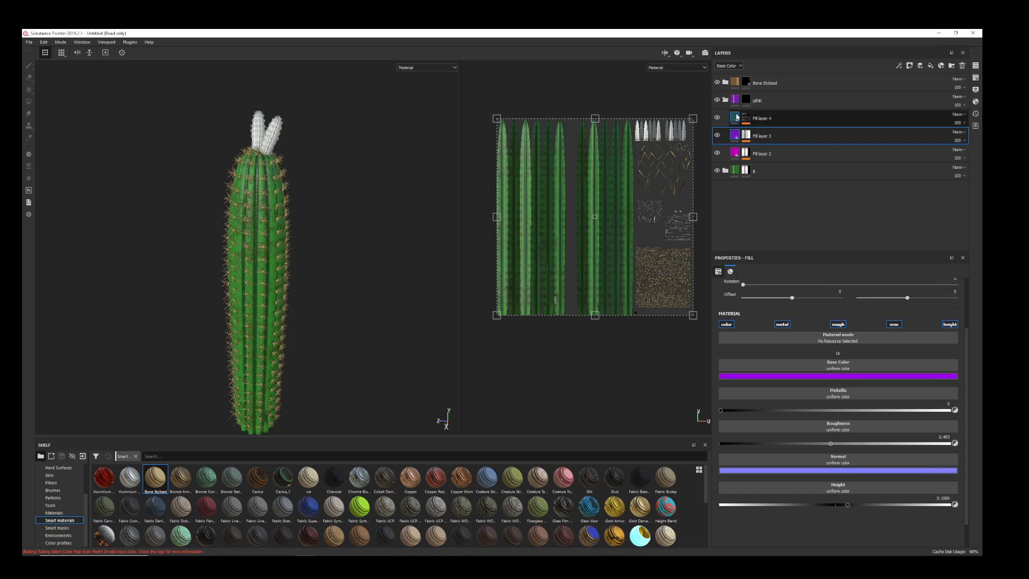
pyautogui.click(896, 375)
pyautogui.click(943, 410)
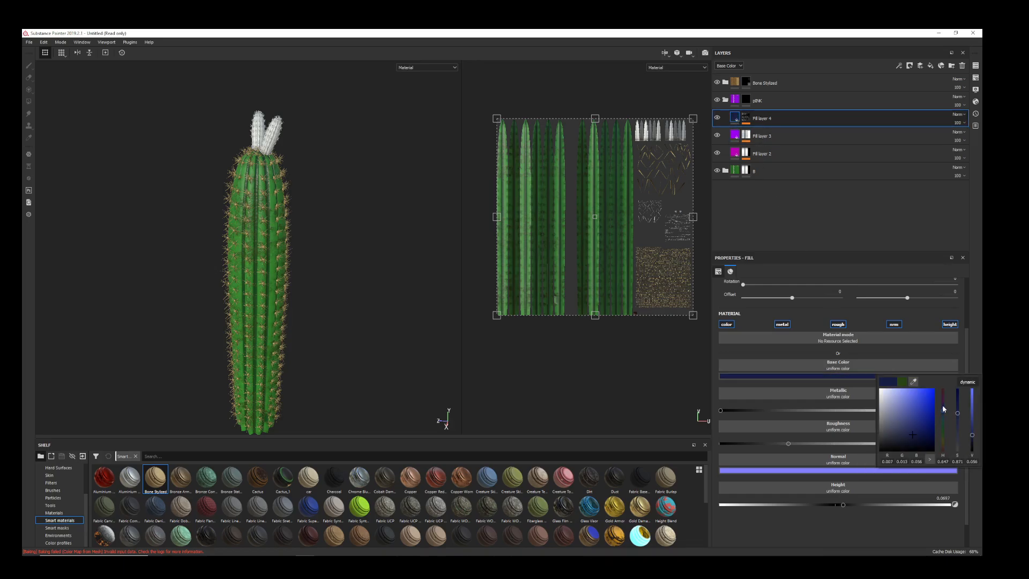
pyautogui.moveTo(943, 408); pyautogui.dragTo(944, 398)
pyautogui.moveTo(929, 396); pyautogui.dragTo(946, 394)
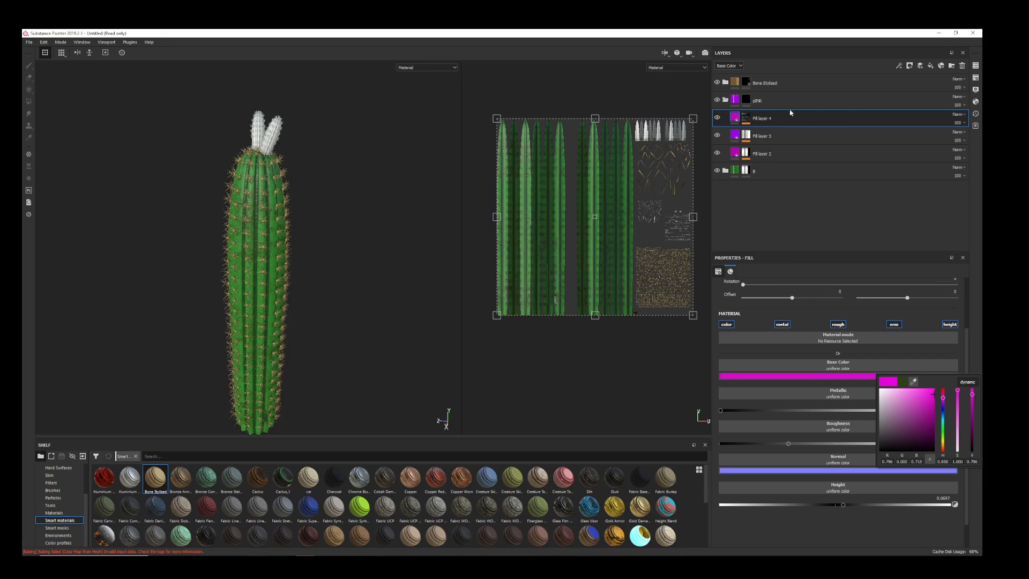
# - Collapse the pINK folder and polygon-fill the UV shells of the two small top offshoots in its mask
pyautogui.click(730, 100)
pyautogui.click(749, 101)
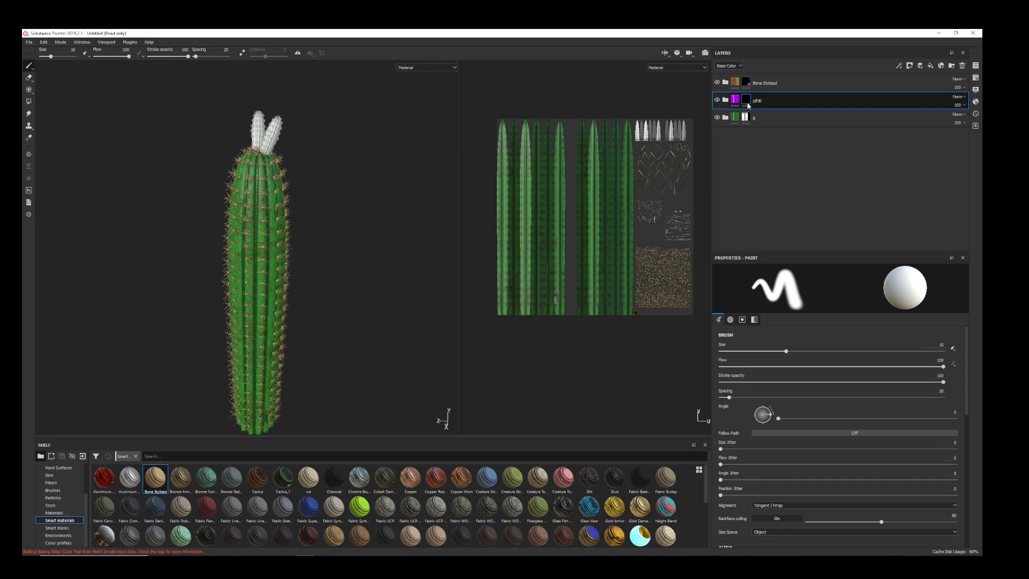
pyautogui.click(29, 101)
pyautogui.scroll(5, 232, 117)
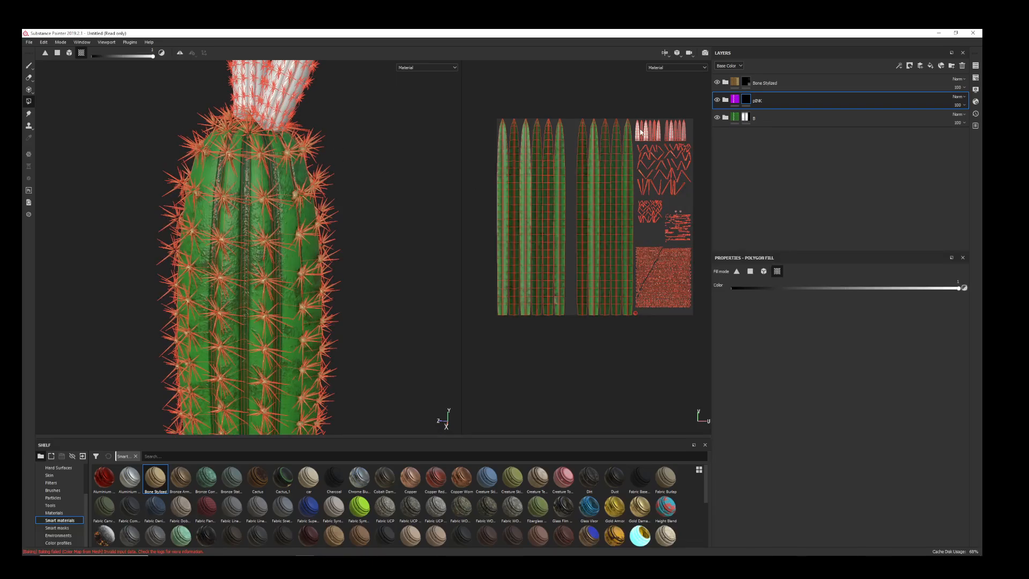
pyautogui.moveTo(636, 121); pyautogui.dragTo(688, 139)
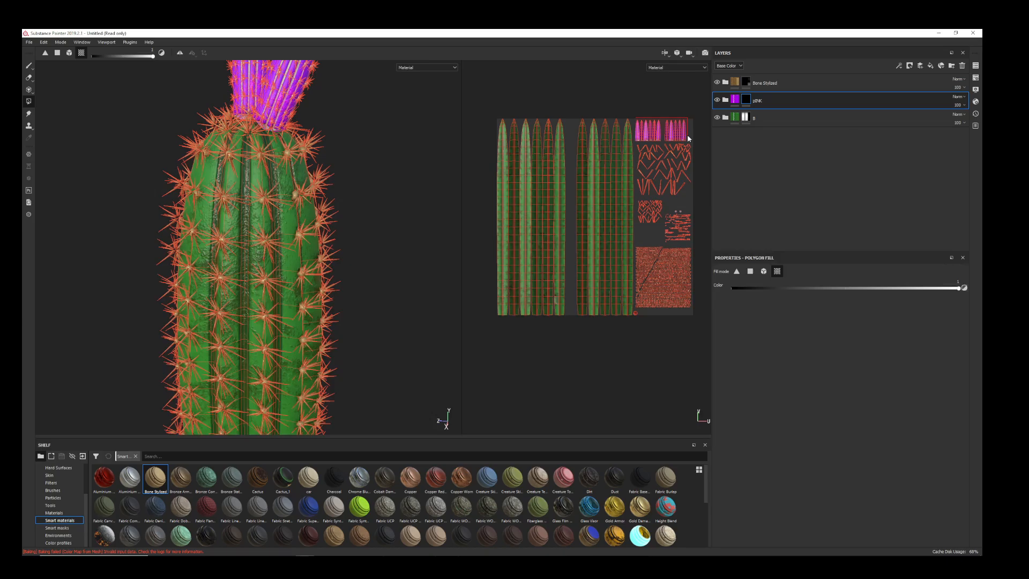
# - Set the polygon fill mode to mesh fill, return to the paint brush and inspect the two top offshoots
pyautogui.press('F3')
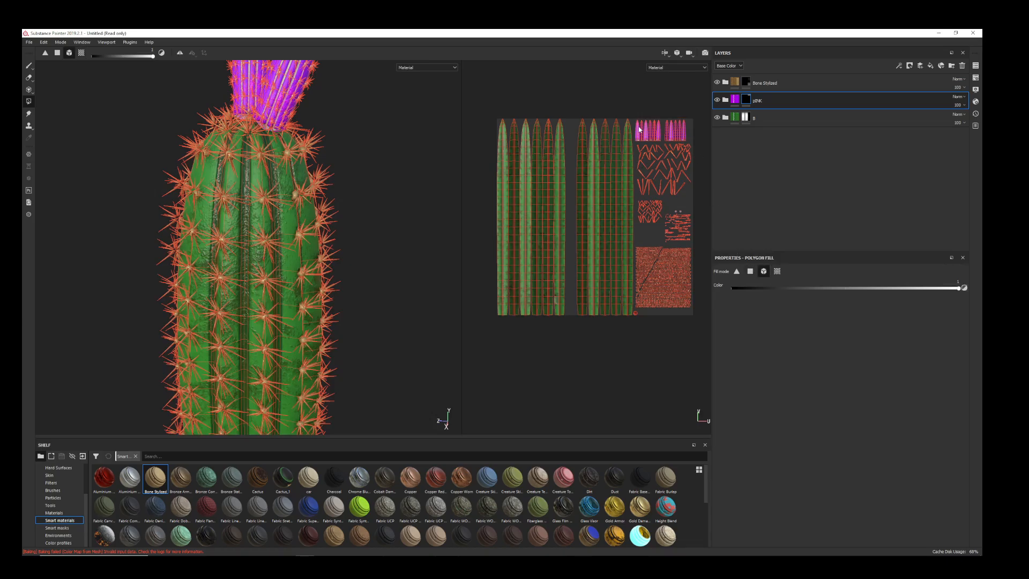
pyautogui.scroll(-3, 375, 148)
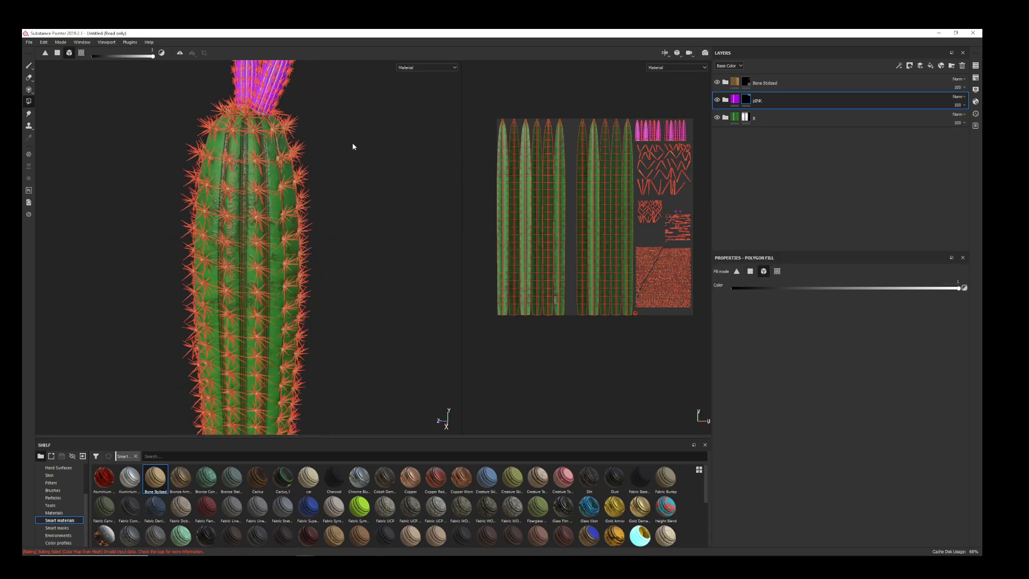
pyautogui.keyDown('alt'); pyautogui.moveTo(354, 145); pyautogui.dragTo(340, 329, button='middle'); pyautogui.keyUp('alt')
pyautogui.scroll(-2, 323, 311)
pyautogui.keyDown('alt'); pyautogui.moveTo(323, 311); pyautogui.dragTo(306, 319); pyautogui.keyUp('alt')
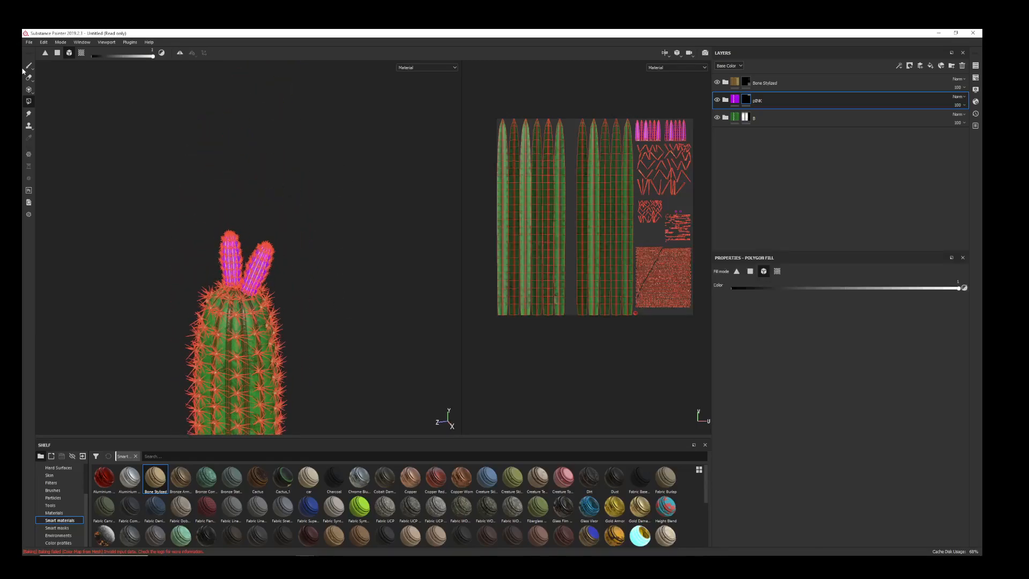
pyautogui.press('1')
pyautogui.scroll(-2, 326, 292)
pyautogui.scroll(5, 352, 195)
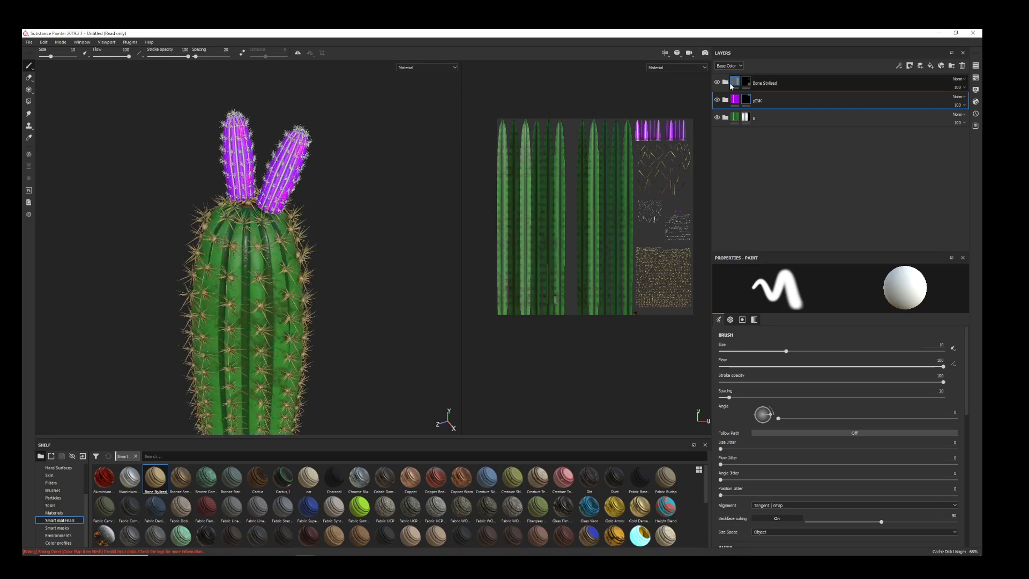
# - Shift the base colour of Fill layer 3 in the pINK folder from blue-purple towards magenta
pyautogui.click(725, 100)
pyautogui.click(735, 135)
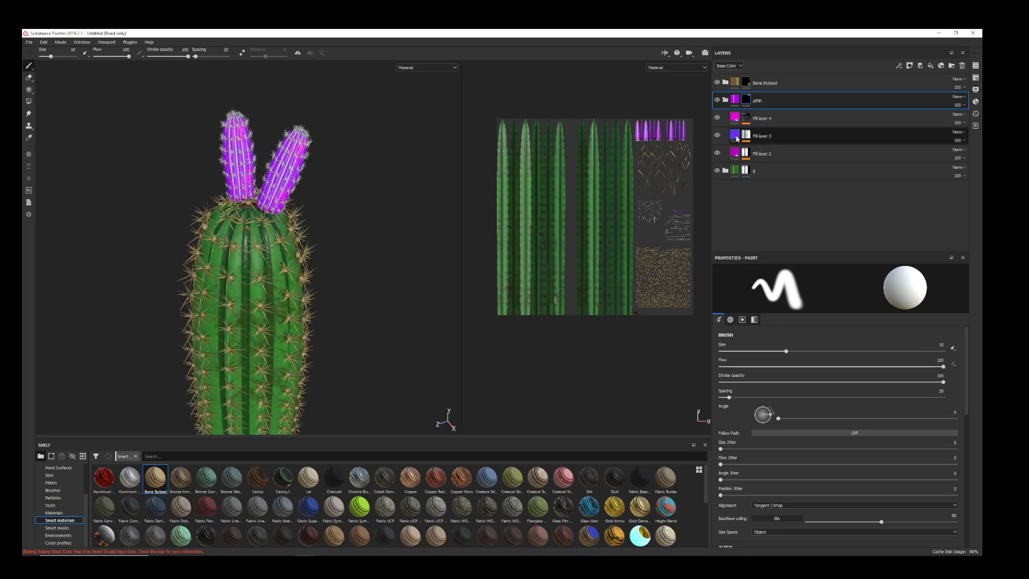
pyautogui.click(847, 375)
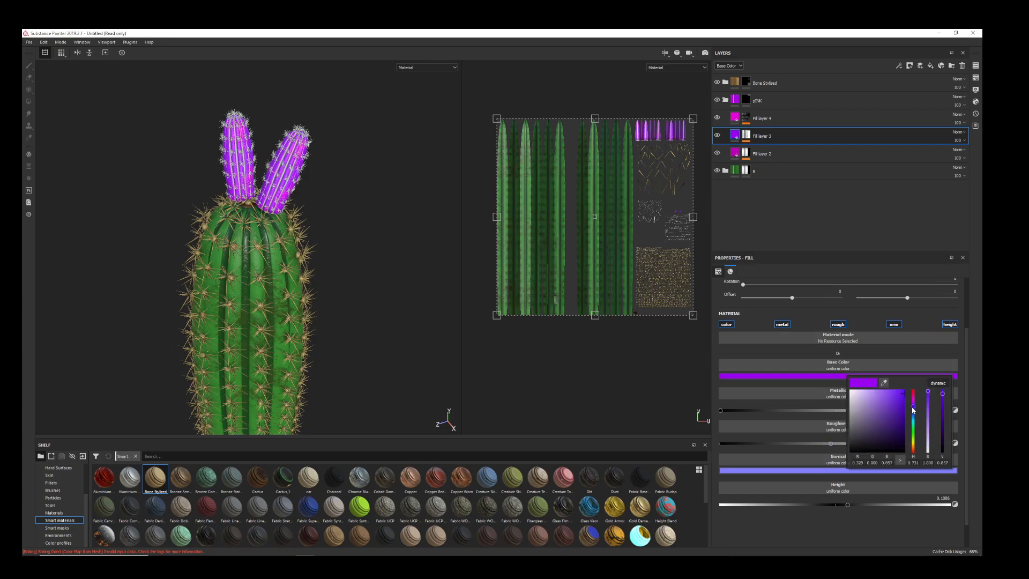
pyautogui.moveTo(913, 407); pyautogui.dragTo(914, 407)
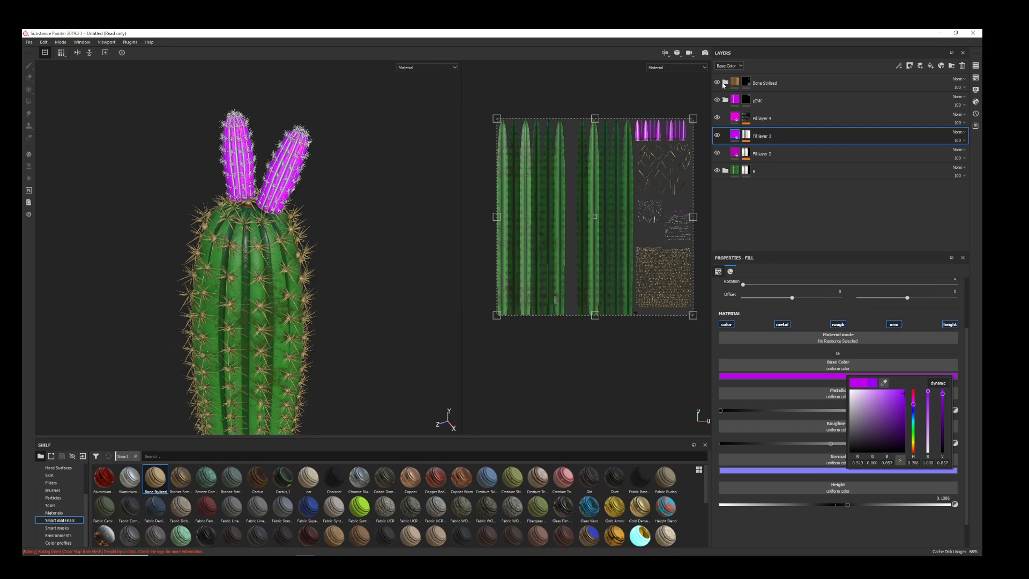
# - Compare the cactus with the pINK folder hidden and shown, and examine the colour of the top offshoots
pyautogui.click(717, 100)
pyautogui.click(717, 100)
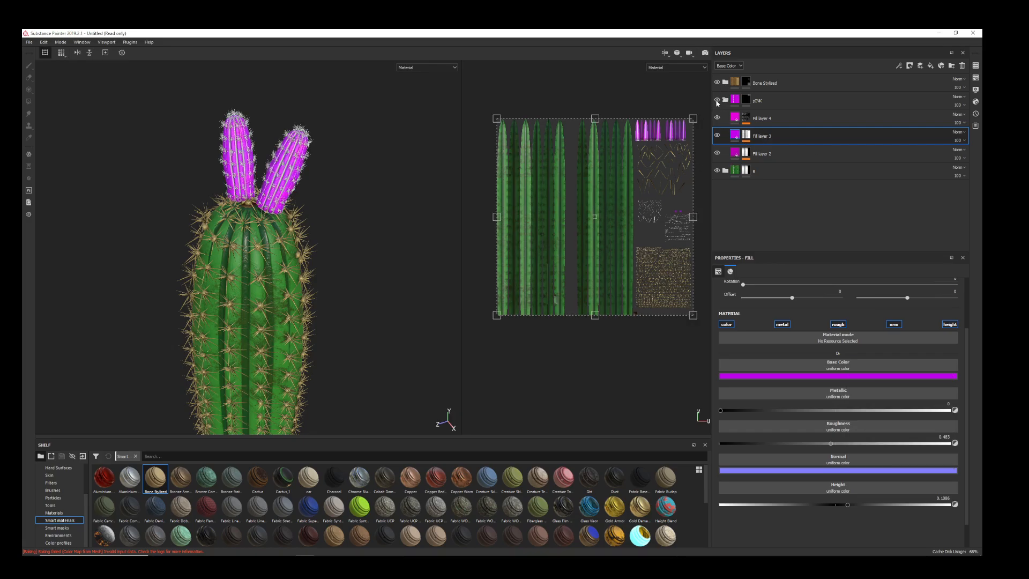
pyautogui.click(725, 100)
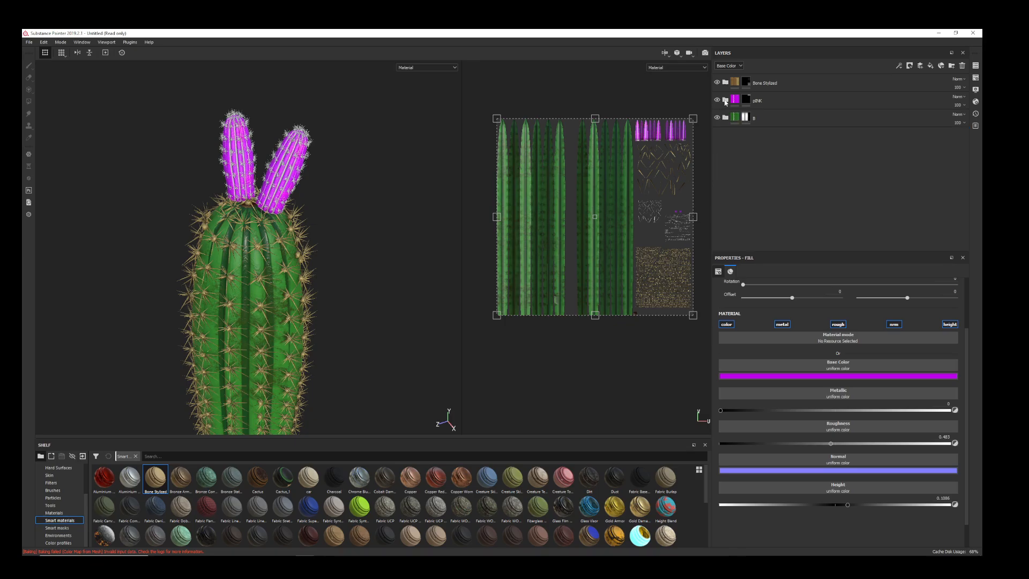
pyautogui.click(725, 100)
pyautogui.scroll(-1, 255, 193)
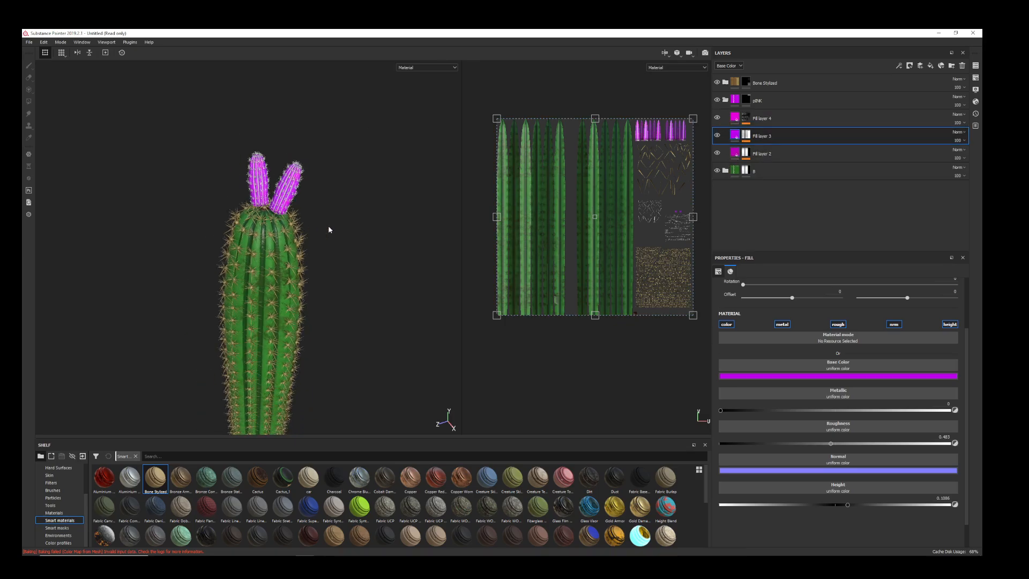
pyautogui.click(328, 227)
pyautogui.scroll(2, 397, 145)
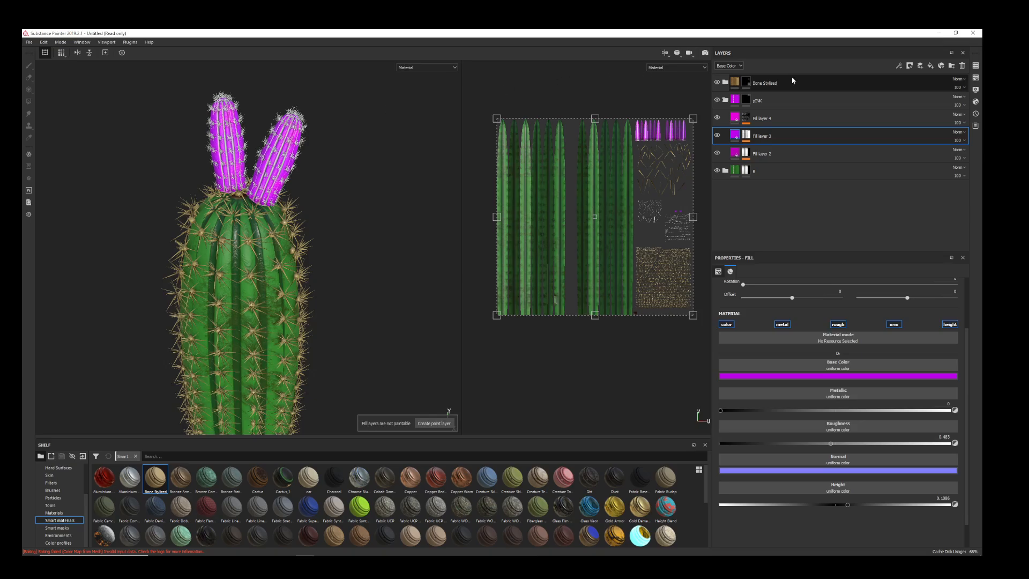
# - Polygon-fill the UV shells of the offshoots' small spines in the Bone Stylized mask and inspect the spines on the model
pyautogui.click(745, 81)
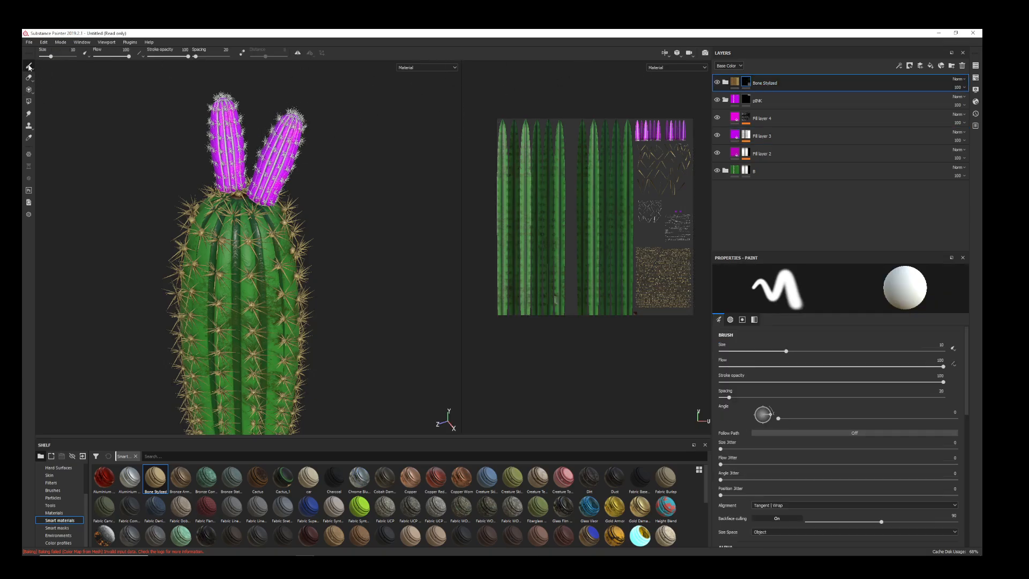
pyautogui.click(29, 101)
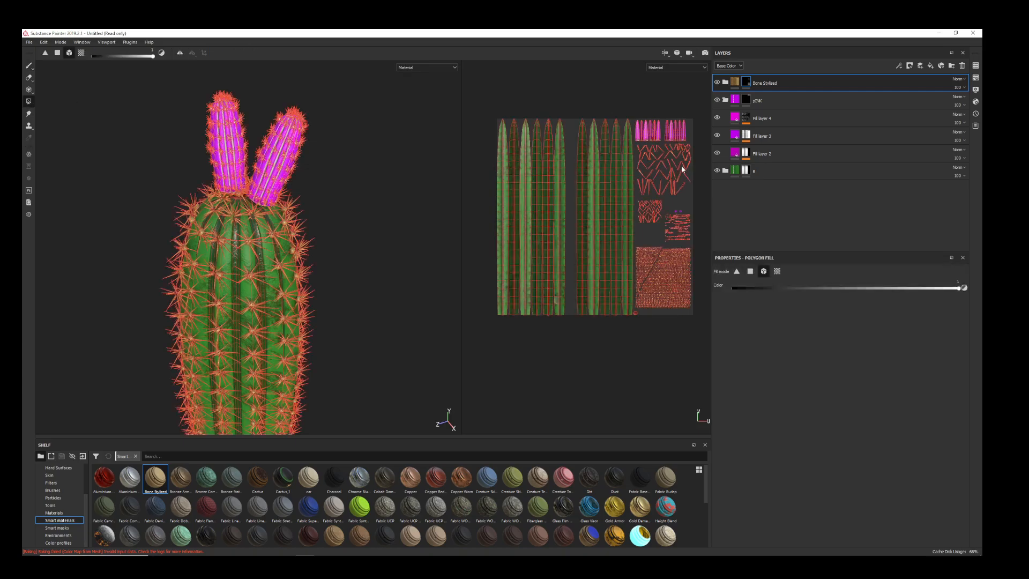
pyautogui.scroll(4, 678, 212)
pyautogui.scroll(3, 306, 170)
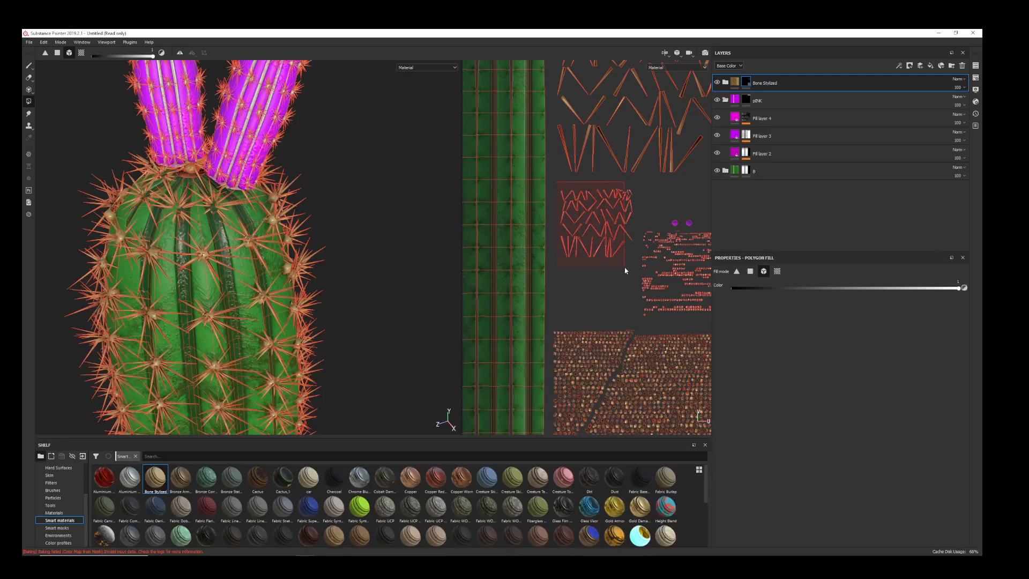
pyautogui.scroll(3, 266, 208)
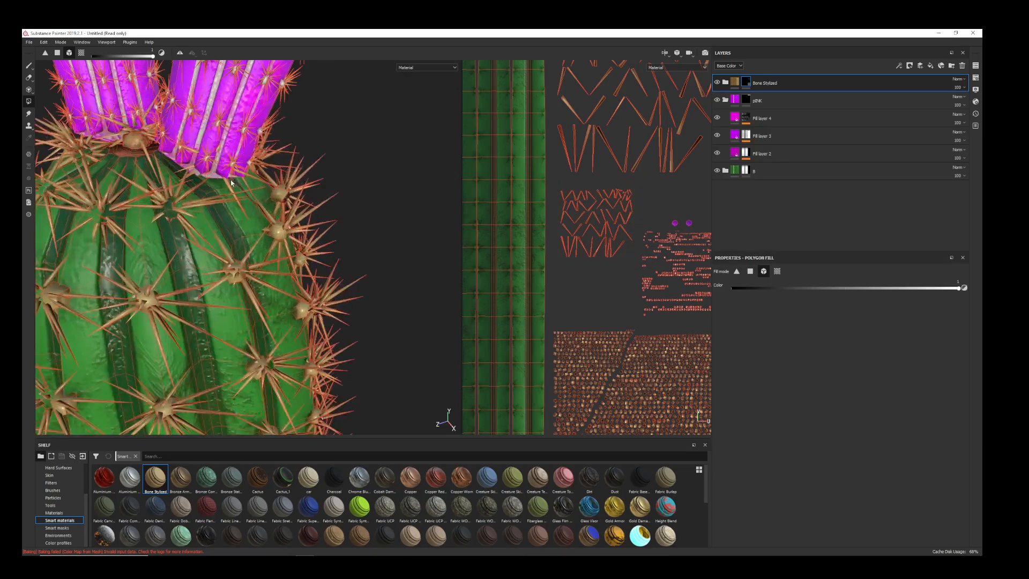
pyautogui.scroll(-3, 228, 178)
pyautogui.scroll(-5, 329, 260)
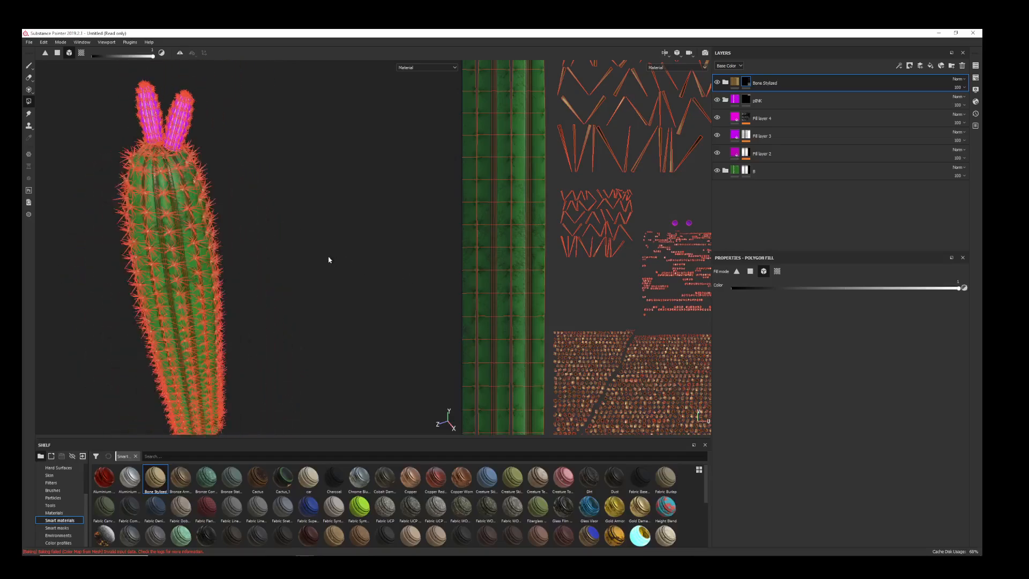
# - Return to the paint brush and inspect the whole cactus with its masked spines
pyautogui.click(30, 65)
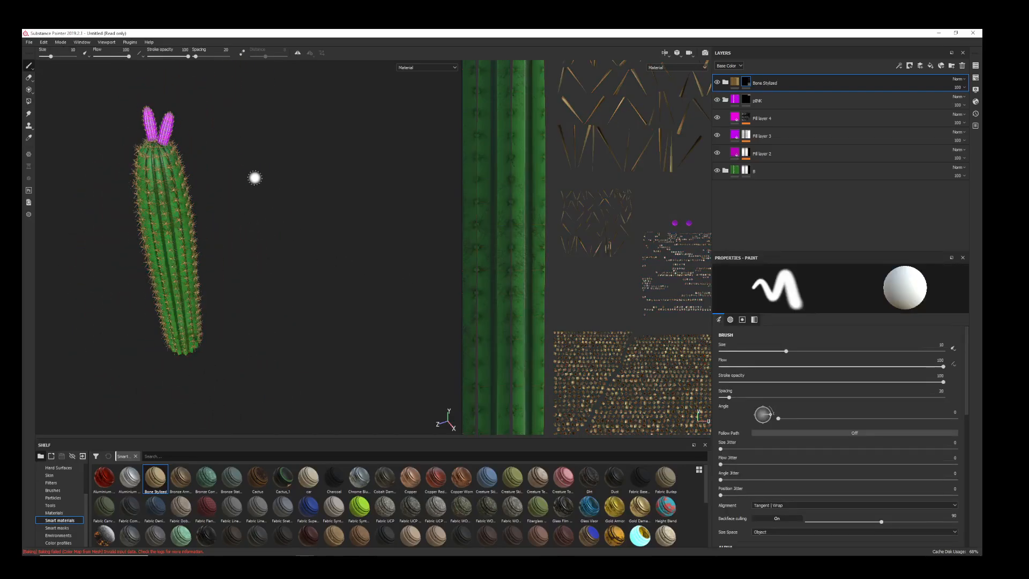
pyautogui.moveTo(262, 195)
pyautogui.keyDown('alt'); pyautogui.mouseDown()
pyautogui.moveTo(312, 172)
pyautogui.moveTo(284, 160)
pyautogui.moveTo(250, 172)
pyautogui.mouseUp(); pyautogui.keyUp('alt')
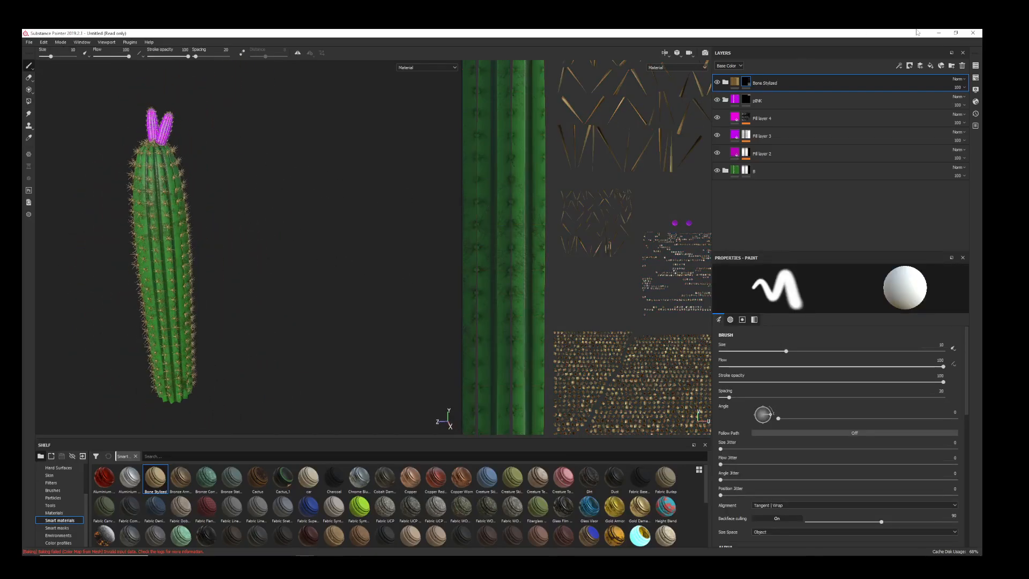
# - Switch to SpeedTree Modeler and examine the finished potted cactus and its Cactus_5 mesh asset
pyautogui.click(249, 562)
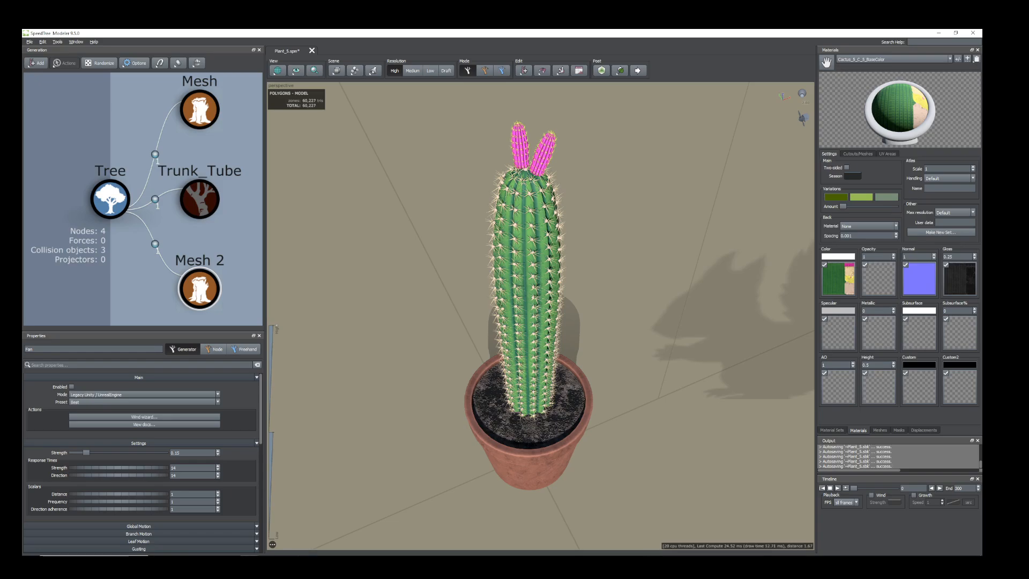
pyautogui.moveTo(487, 481)
pyautogui.mouseDown()
pyautogui.moveTo(473, 462)
pyautogui.moveTo(489, 468)
pyautogui.moveTo(440, 453)
pyautogui.moveTo(491, 449)
pyautogui.moveTo(467, 480)
pyautogui.mouseUp()
pyautogui.scroll(-4, 517, 454)
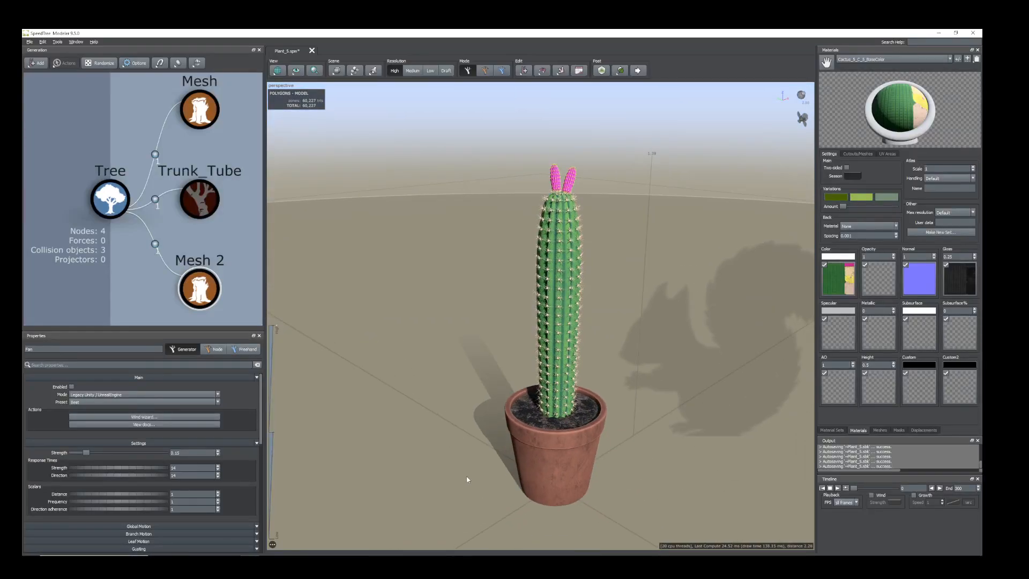
pyautogui.moveTo(466, 480); pyautogui.dragTo(468, 474, button='middle')
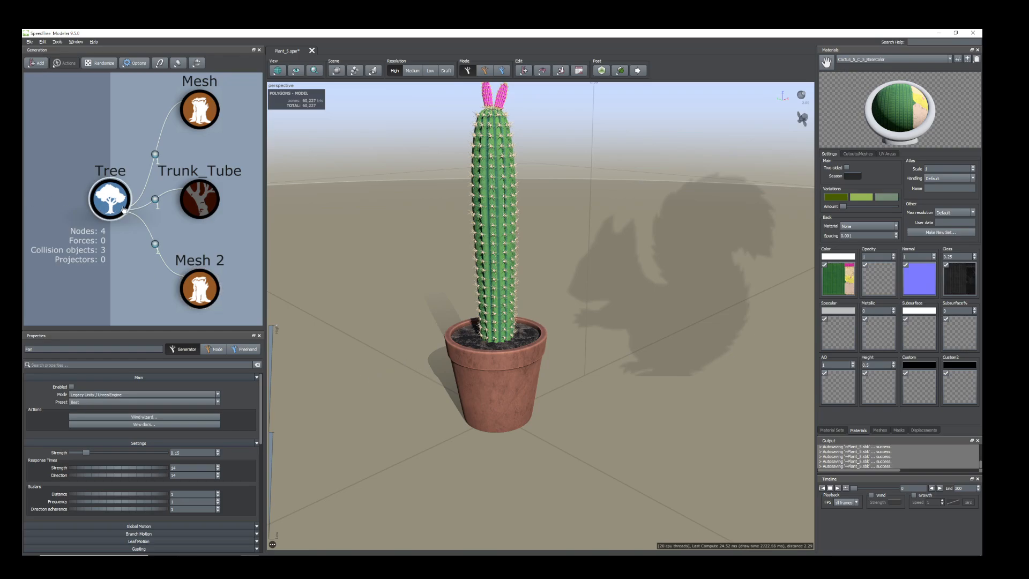
pyautogui.moveTo(602, 360); pyautogui.dragTo(574, 363)
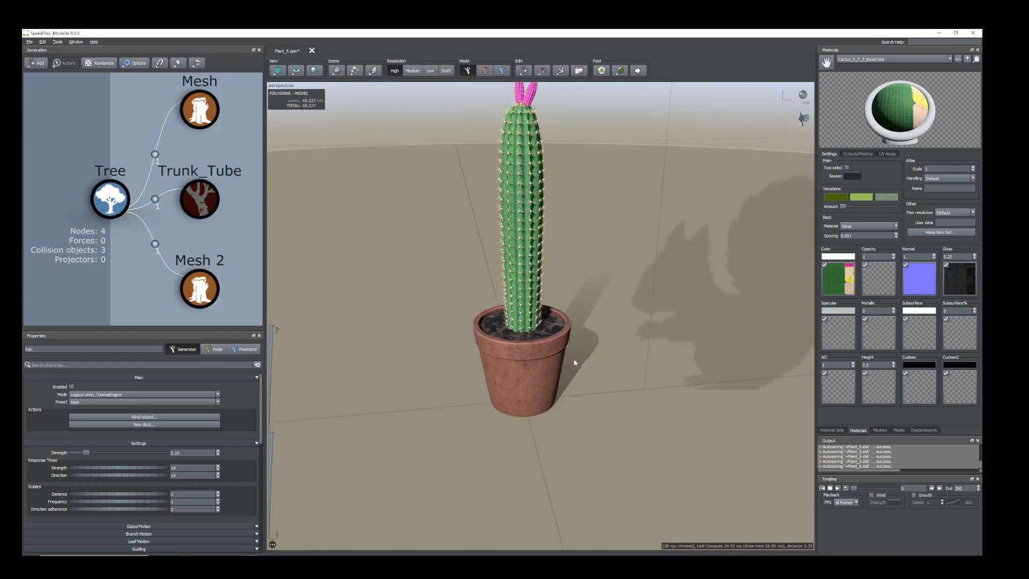
pyautogui.moveTo(592, 225); pyautogui.dragTo(619, 373, button='middle')
pyautogui.click(880, 431)
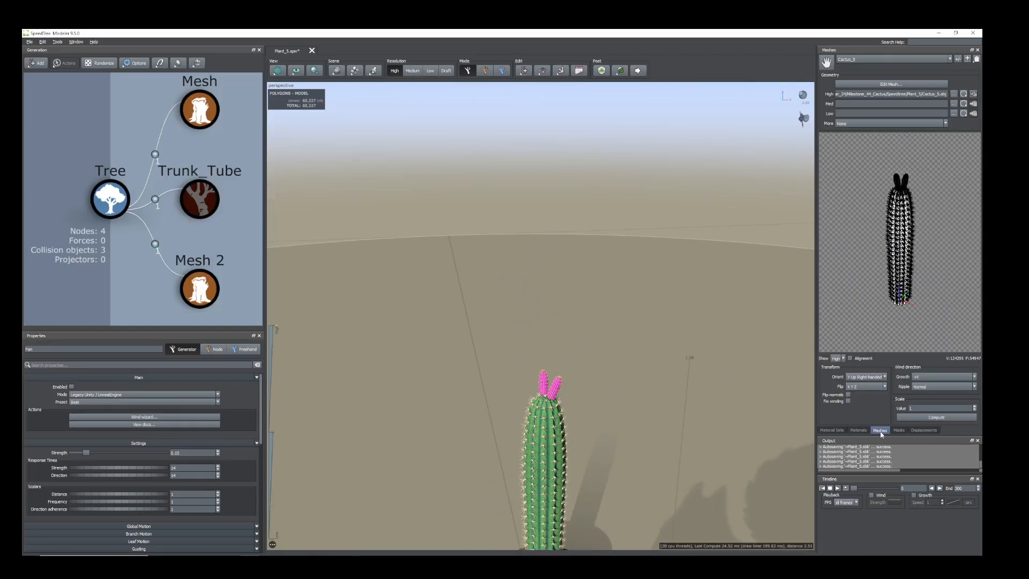
pyautogui.moveTo(705, 452); pyautogui.dragTo(701, 423, button='middle')
# - Hide the existing pot and cactus mesh generators and preview the Pot mesh asset
pyautogui.click(200, 116)
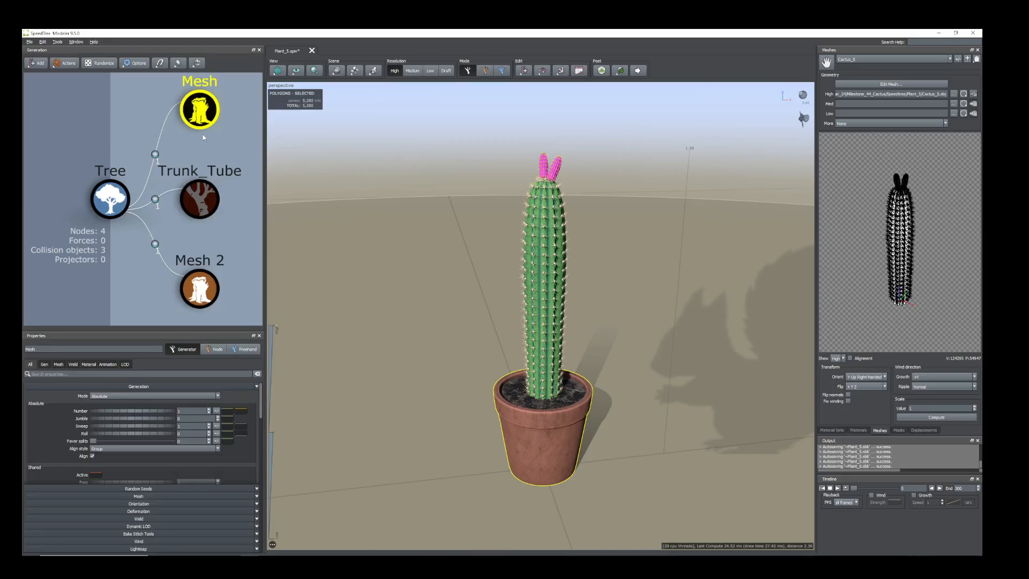
pyautogui.press('h')
pyautogui.click(551, 277)
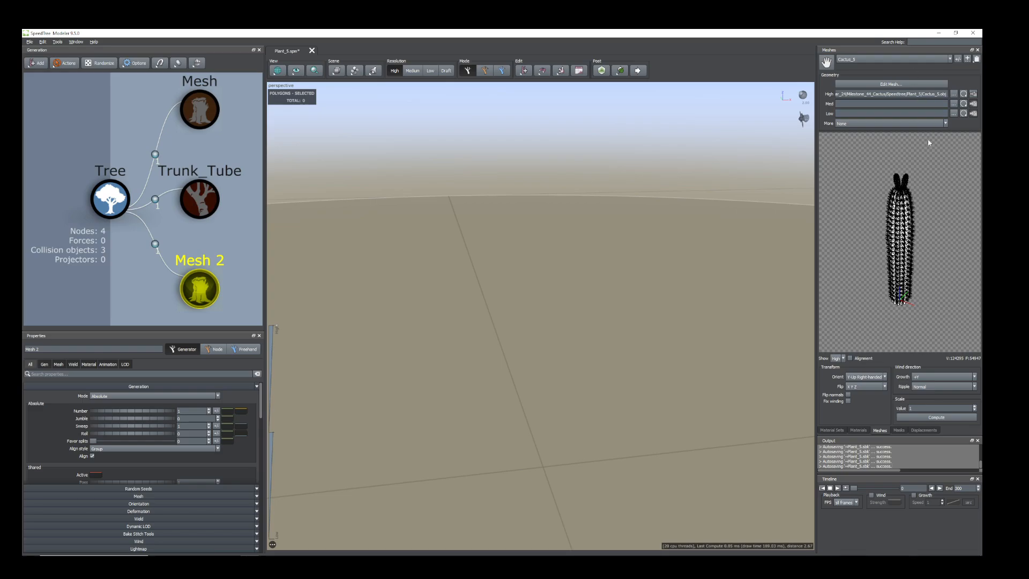
pyautogui.click(884, 59)
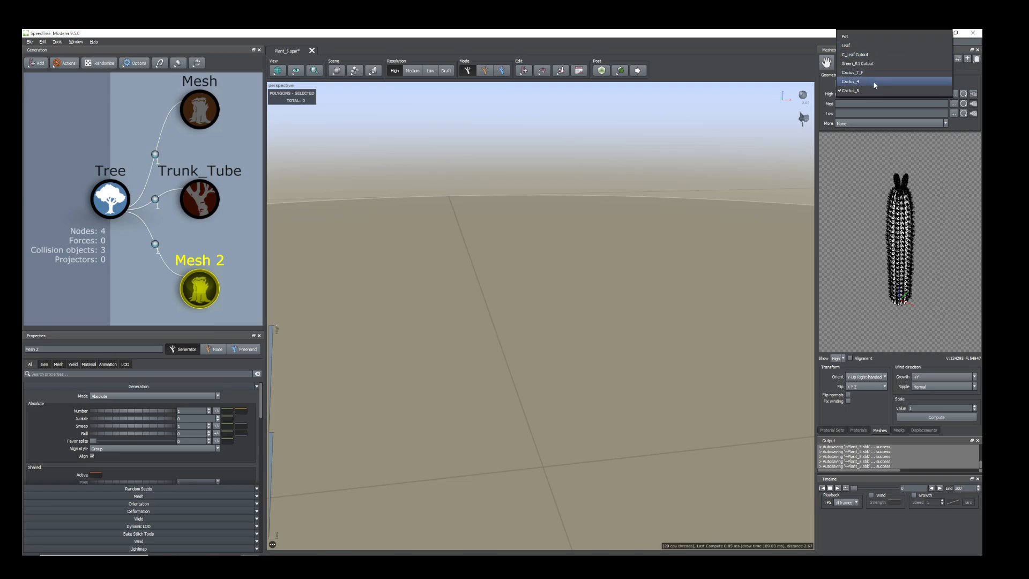
pyautogui.click(867, 36)
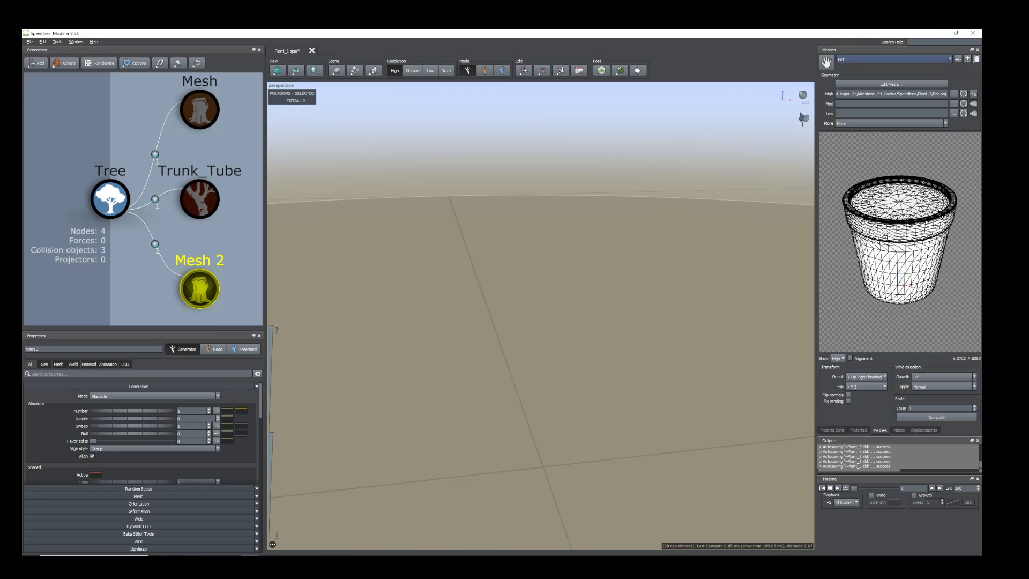
# - Add a photogrammetry mesh generator to the Tree node for the pot
pyautogui.click(110, 199)
pyautogui.rightClick(114, 199)
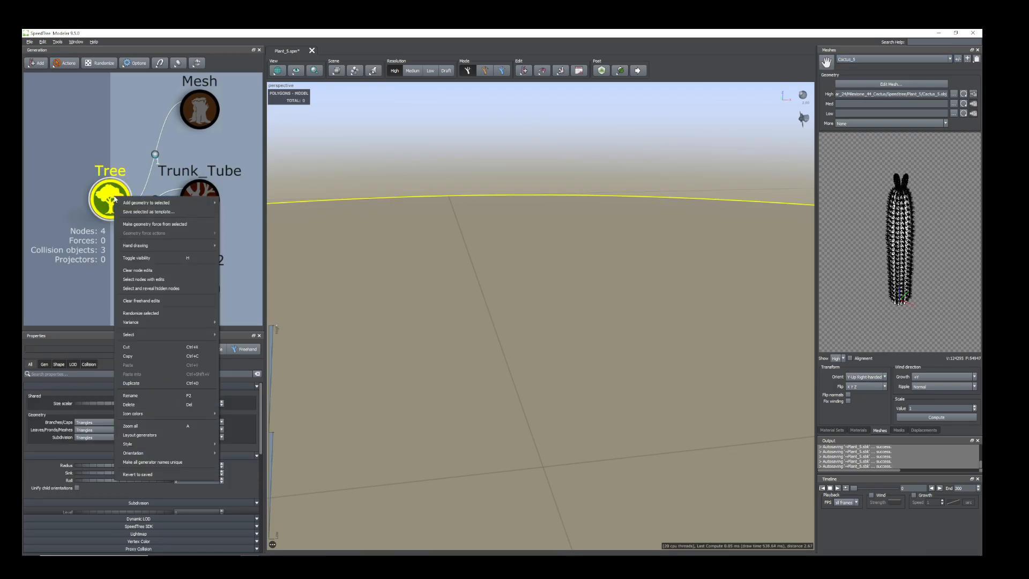
pyautogui.moveTo(179, 205)
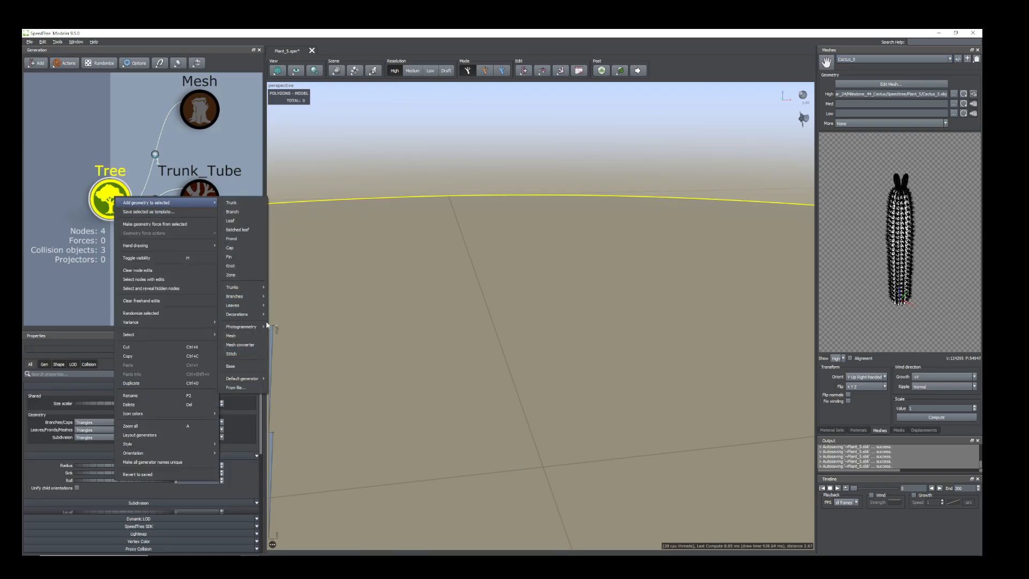
pyautogui.moveTo(249, 326)
pyautogui.click(295, 328)
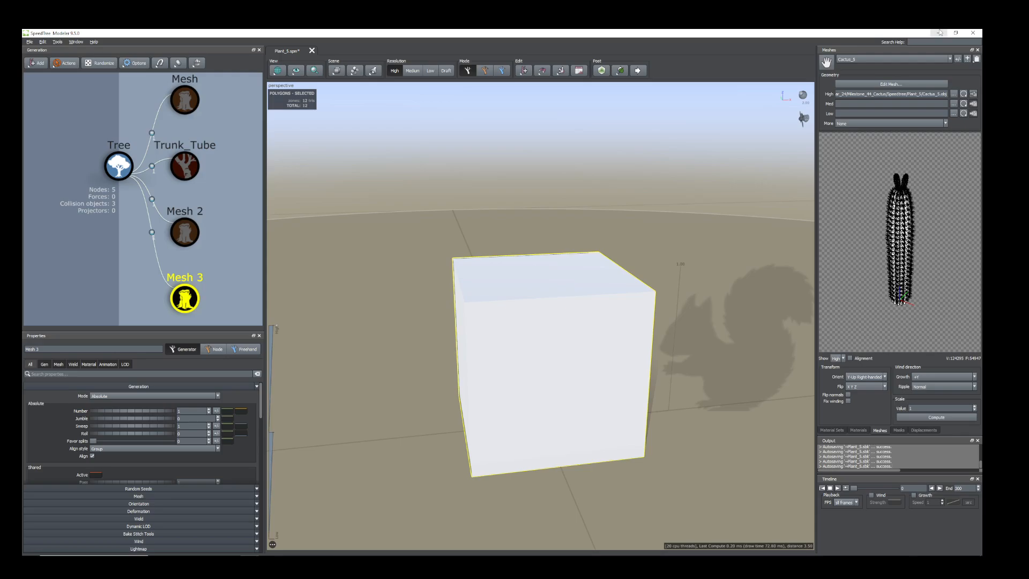
# - Assign the Pot_Pot_BaseColor material to the Mesh 3 generator
pyautogui.click(925, 408)
pyautogui.click(858, 430)
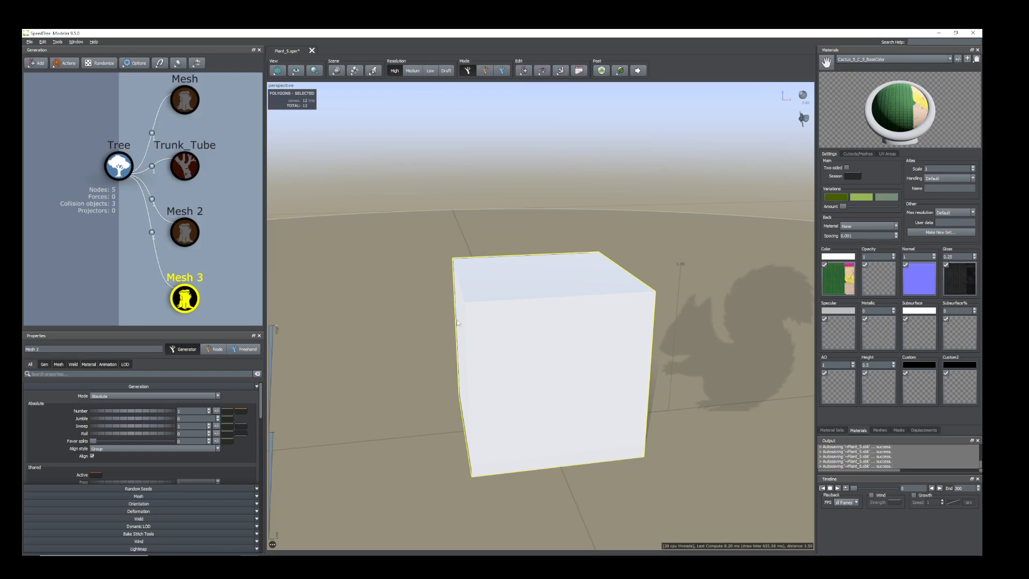
pyautogui.click(89, 364)
pyautogui.click(219, 411)
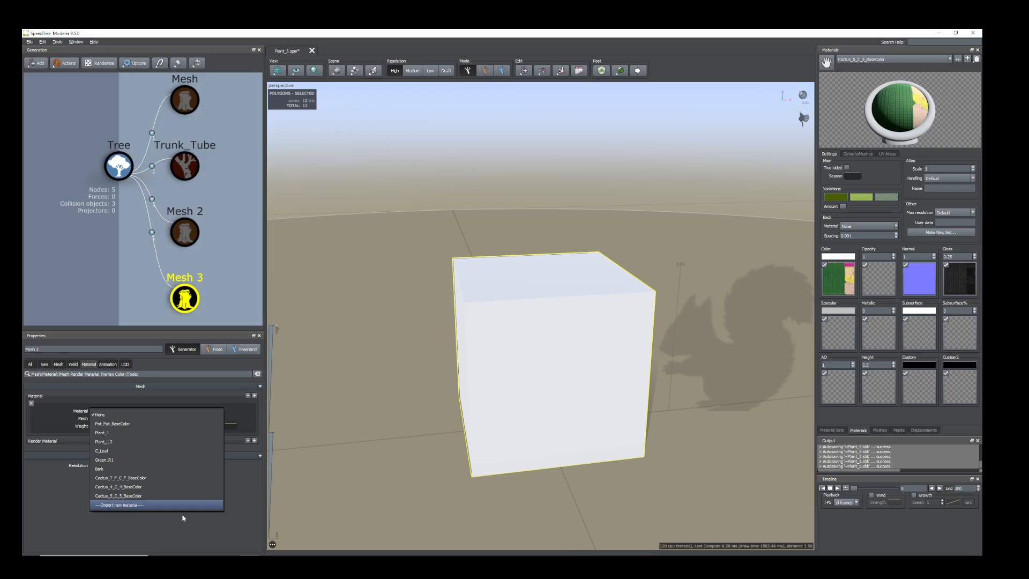
pyautogui.click(128, 424)
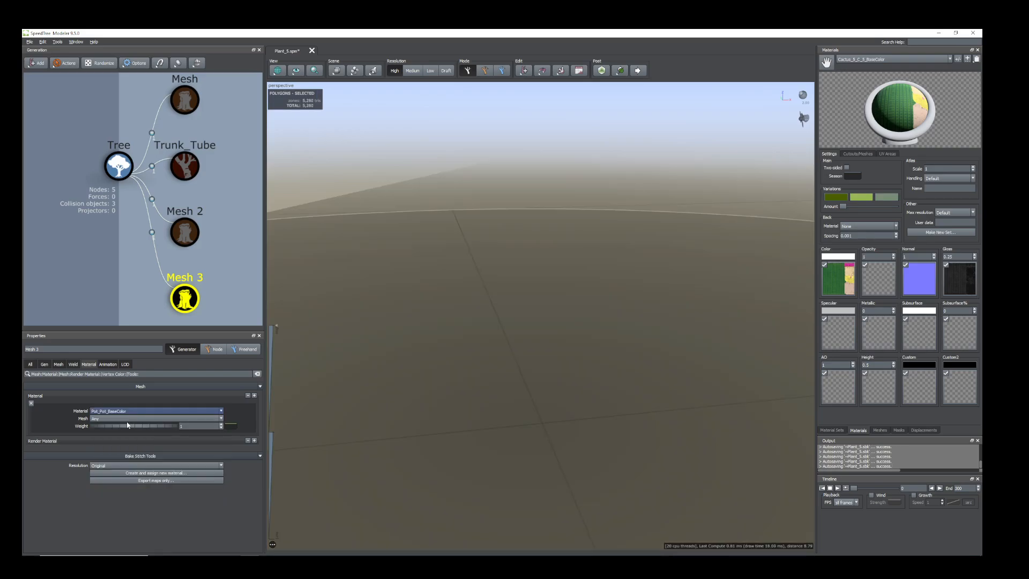
# - Reduce the scale of the Mesh 3 pot to 0.03 and check its size from several distances
pyautogui.click(58, 364)
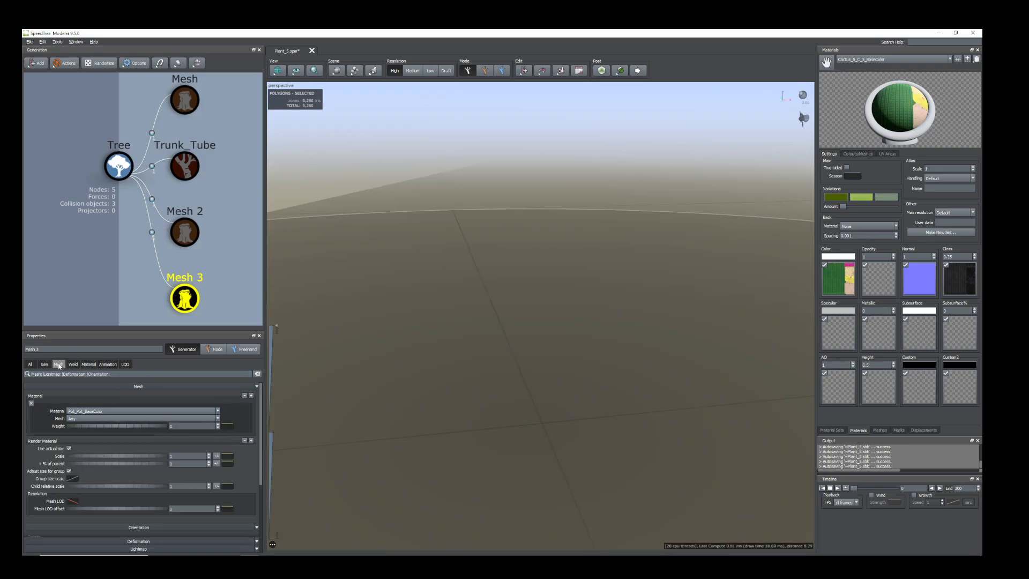
pyautogui.click(172, 456)
pyautogui.scroll(-5, 627, 434)
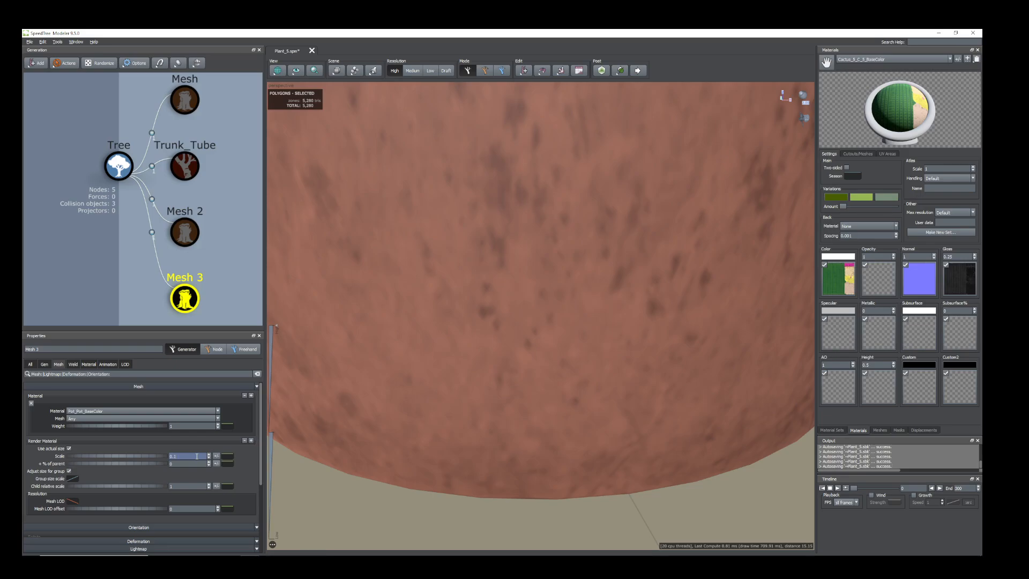
pyautogui.press('Return')
pyautogui.scroll(10, 602, 292)
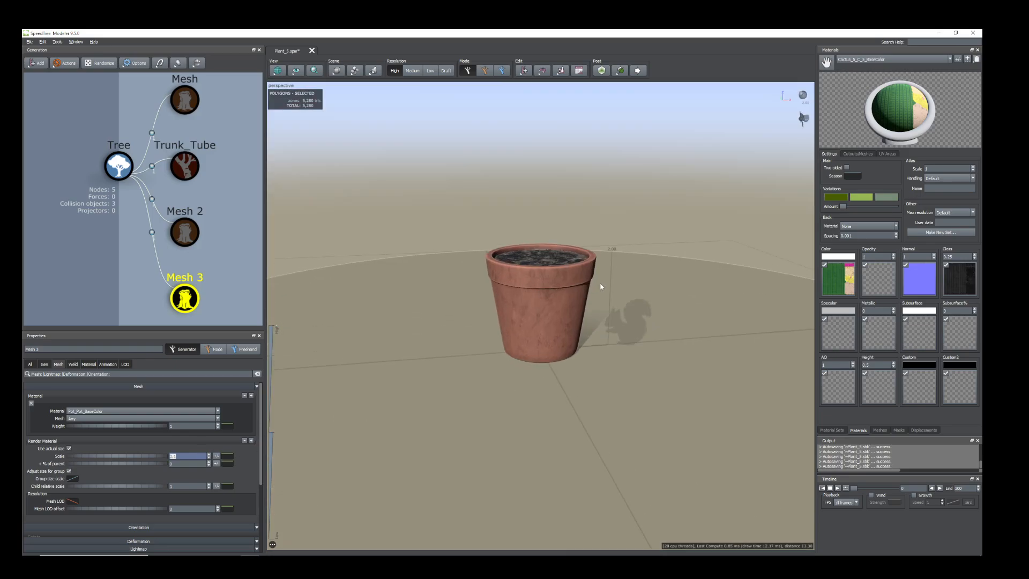
pyautogui.scroll(-5, 444, 394)
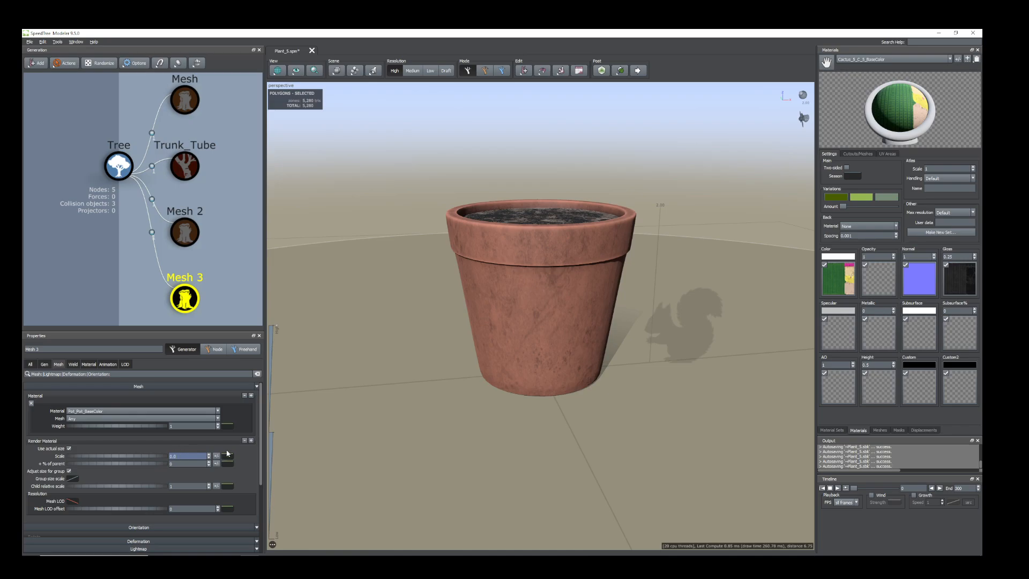
pyautogui.press('Return')
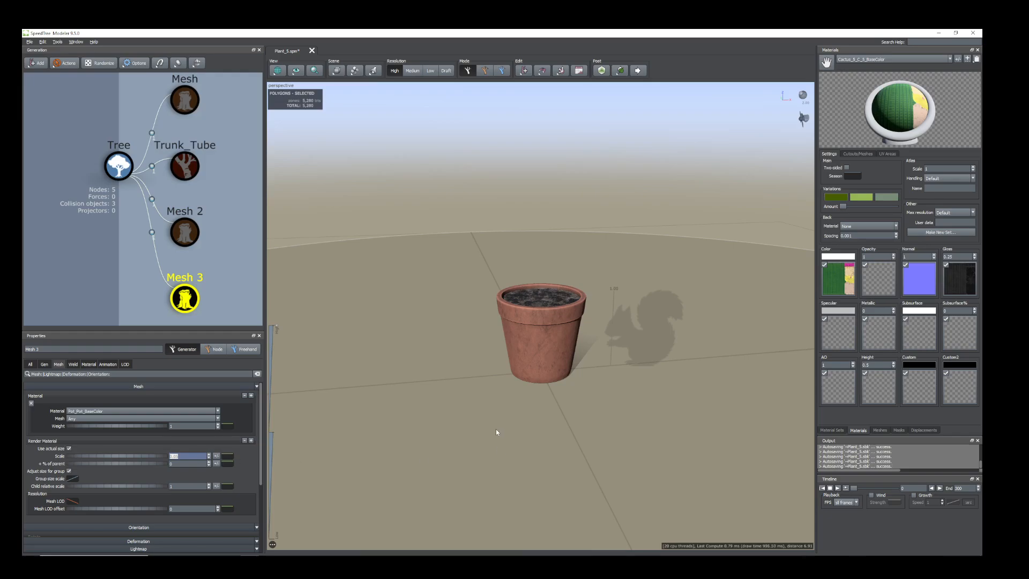
pyautogui.scroll(5, 496, 428)
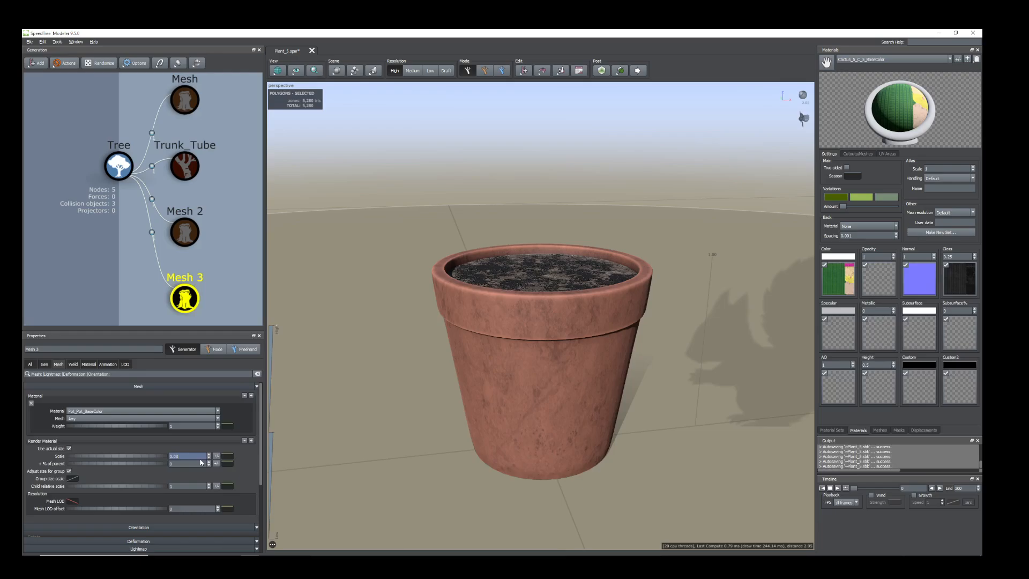
pyautogui.press('Return')
pyautogui.moveTo(632, 448); pyautogui.dragTo(634, 473)
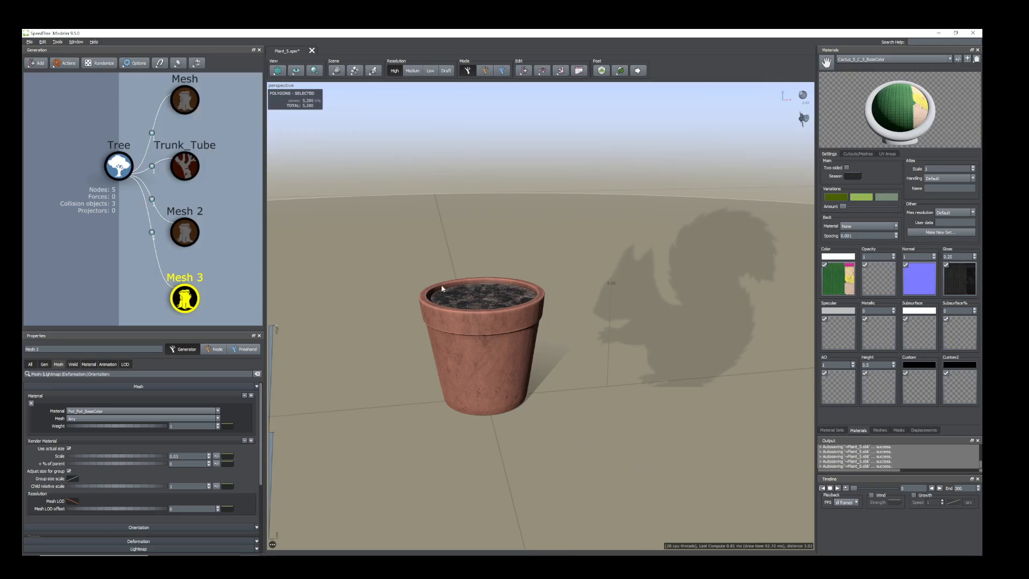
# - Check the original pot generator's scale and add another photogrammetry mesh generator to the Tree node for the cactus
pyautogui.click(199, 99)
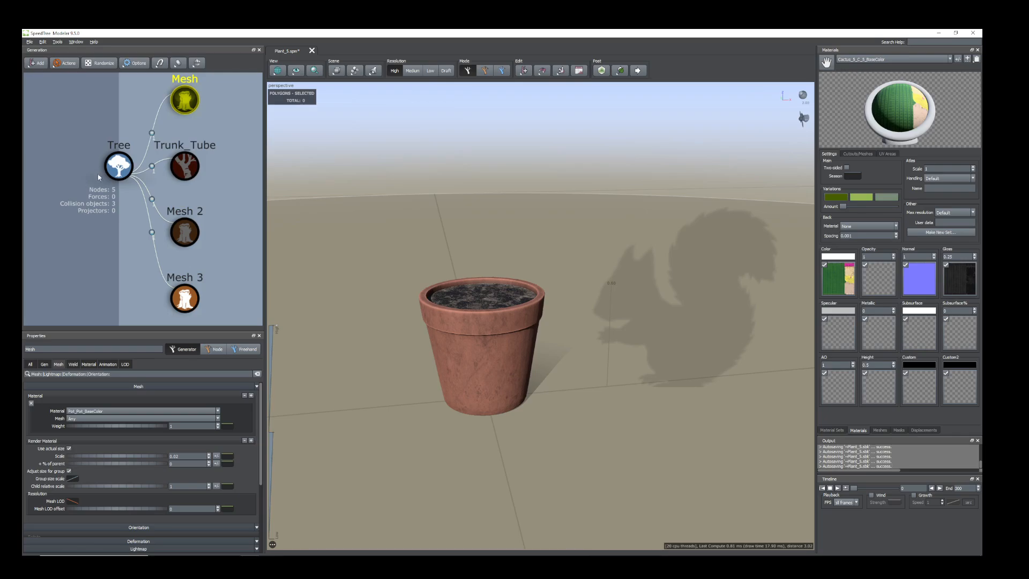
pyautogui.rightClick(121, 162)
pyautogui.moveTo(211, 167)
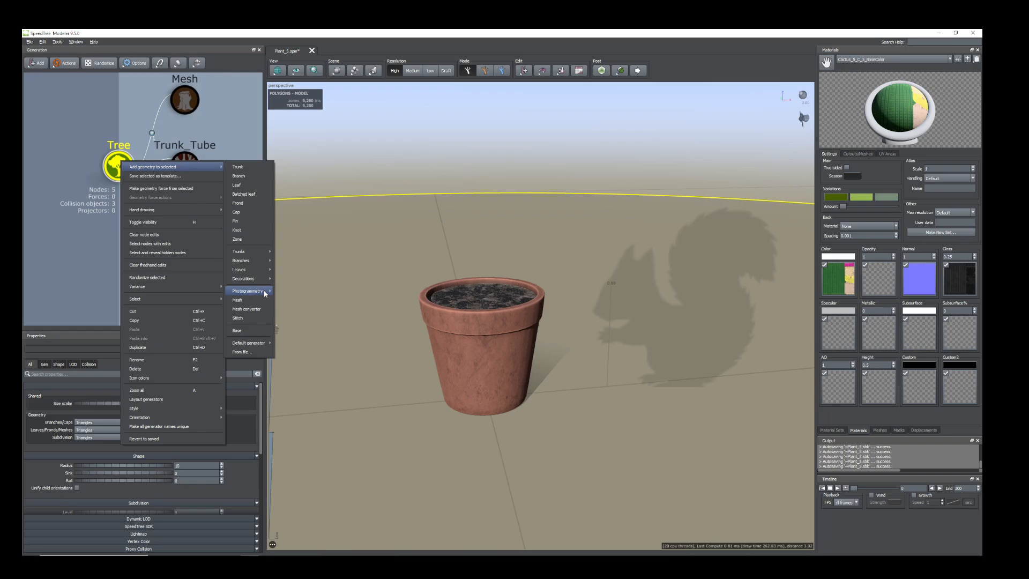
pyautogui.moveTo(255, 303)
pyautogui.click(297, 292)
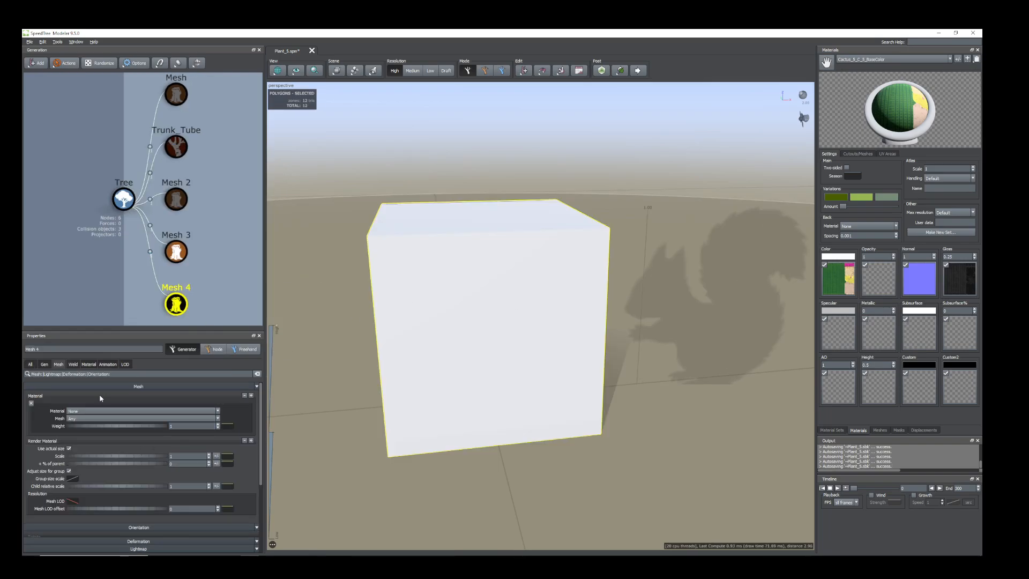
# - Try the Cactus_7_F_C_F_BaseColor material on the Mesh 4 generator and look for the cactus around the pot
pyautogui.click(89, 364)
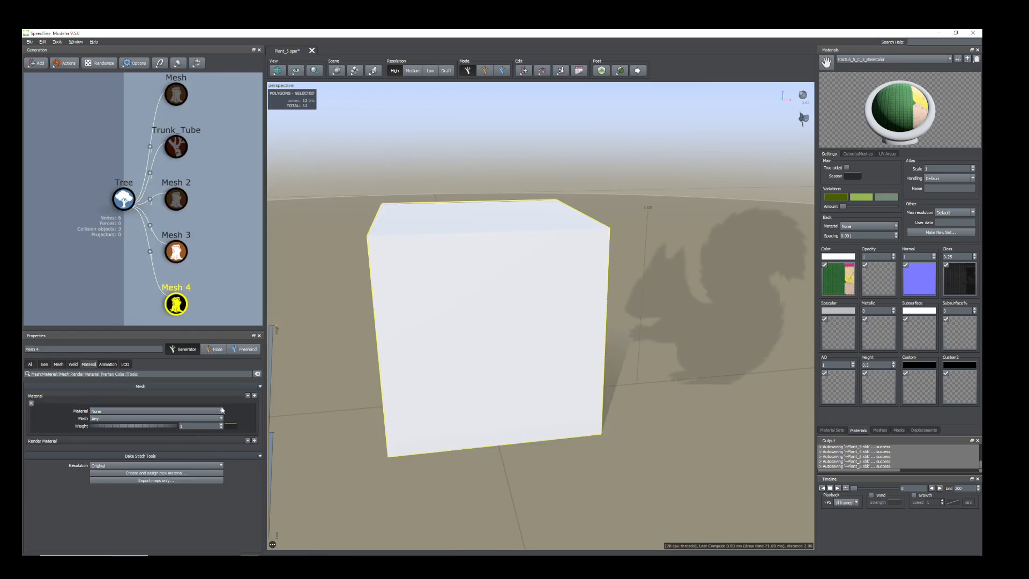
pyautogui.click(222, 411)
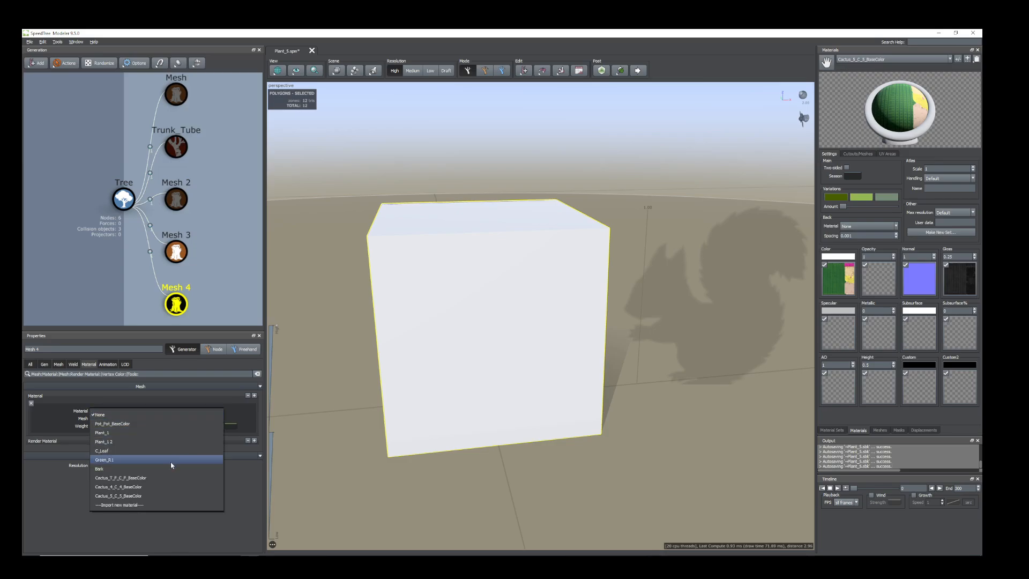
pyautogui.click(145, 480)
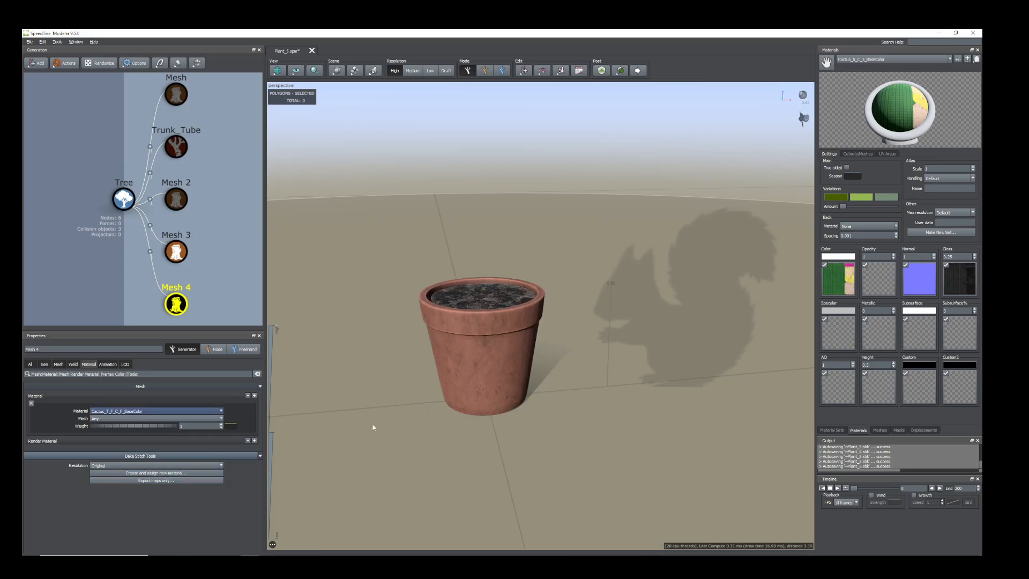
pyautogui.scroll(3, 519, 379)
pyautogui.scroll(-2, 518, 378)
pyautogui.scroll(-6, 518, 378)
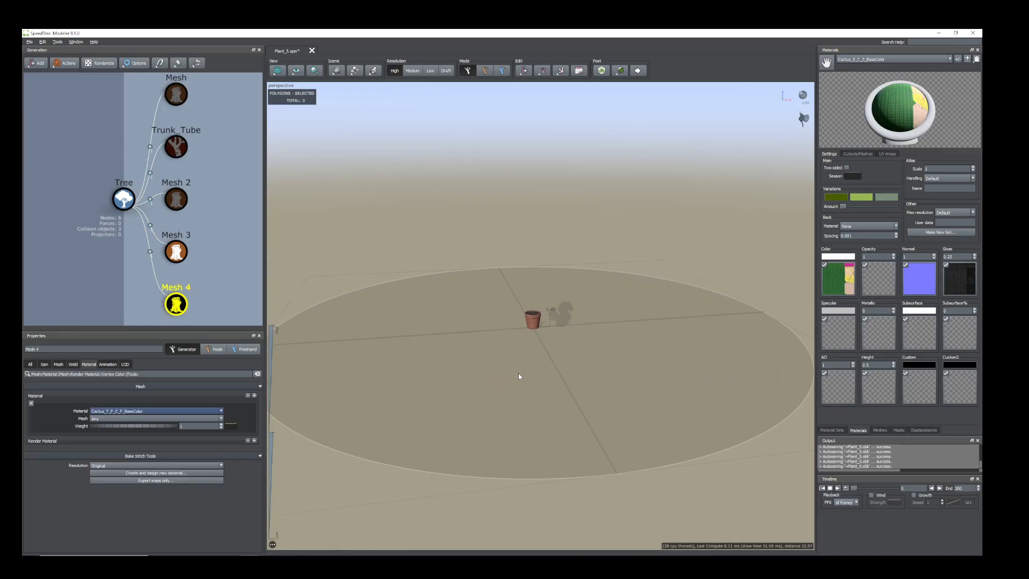
pyautogui.scroll(3, 501, 348)
pyautogui.scroll(4, 501, 349)
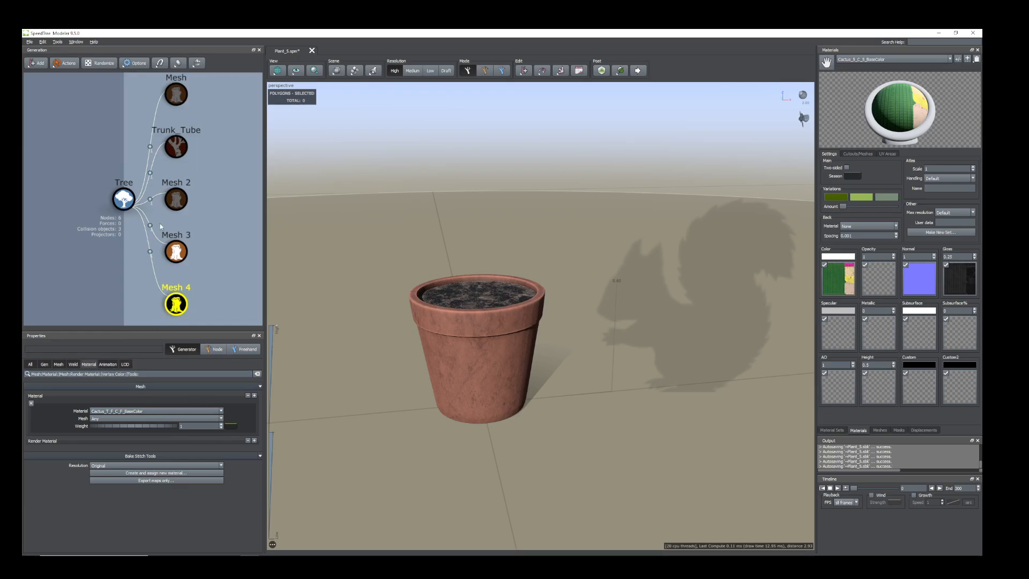
pyautogui.scroll(-3, 182, 220)
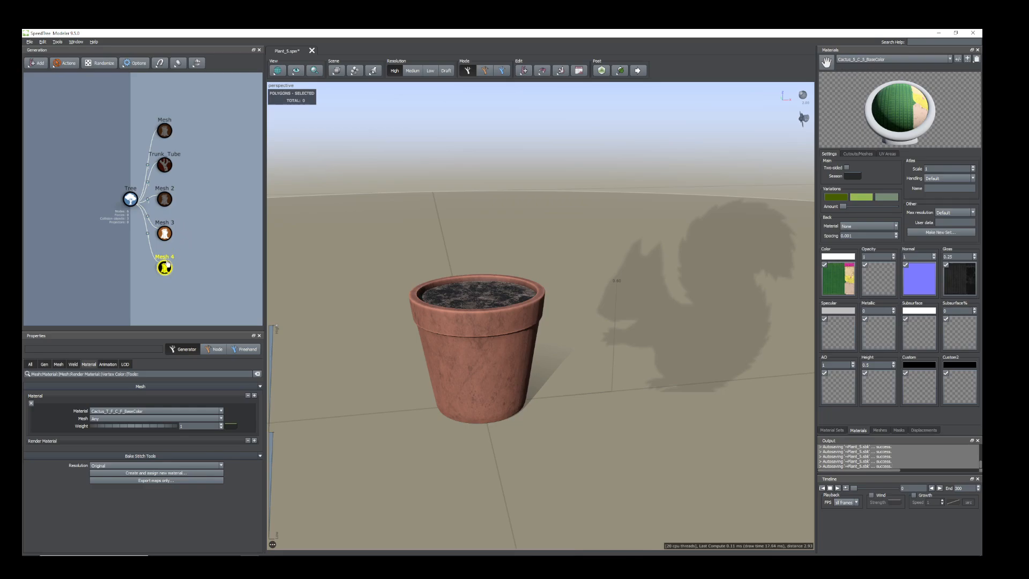
# - Assign the Cactus_5_C_5_BaseColor material to the Mesh 4 generator
pyautogui.click(165, 233)
pyautogui.click(168, 274)
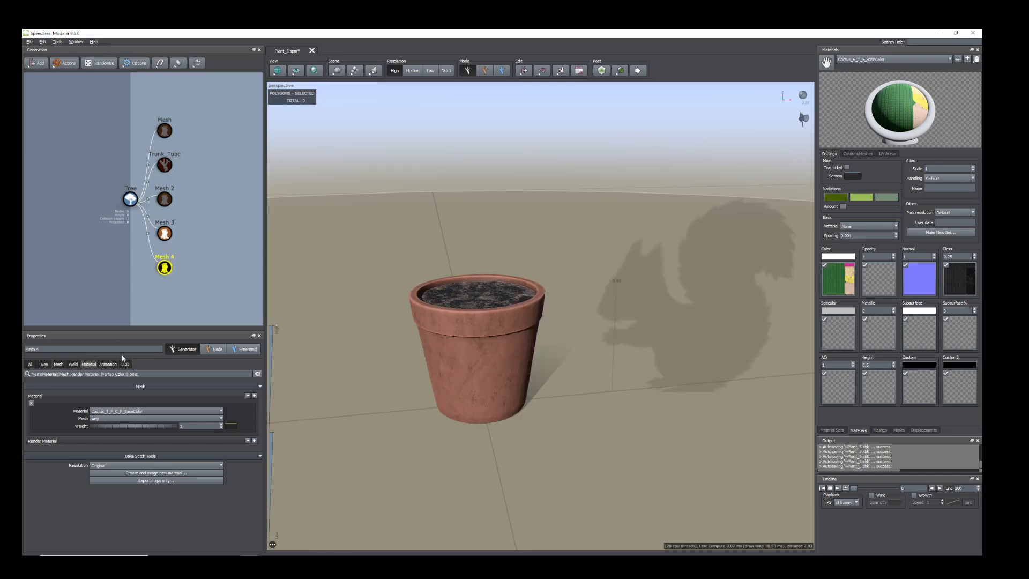
pyautogui.click(206, 411)
pyautogui.click(162, 433)
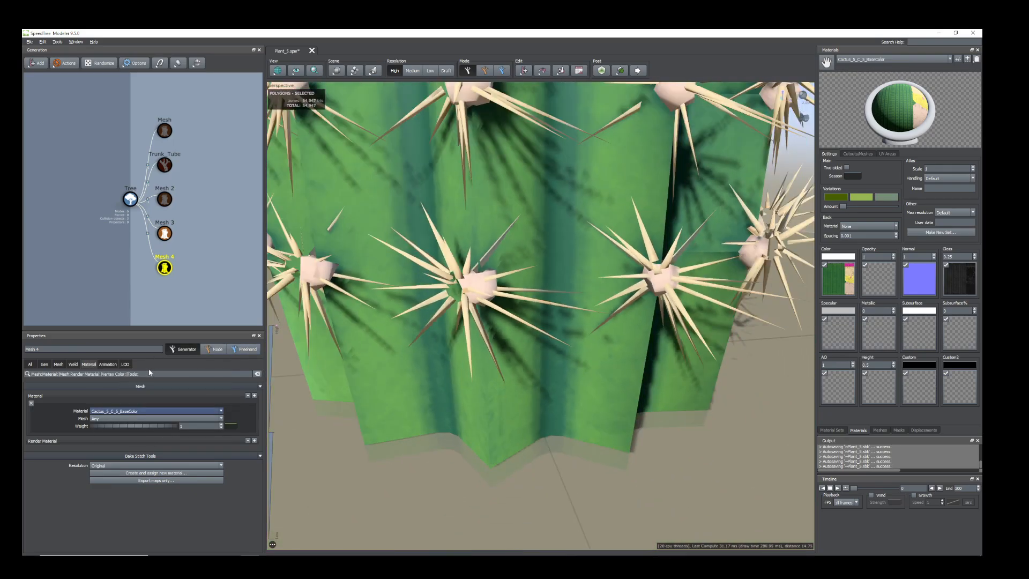
# - Set the scale of the Mesh 4 cactus generator to 0.05 and check its size against the pot
pyautogui.click(59, 364)
pyautogui.click(178, 455)
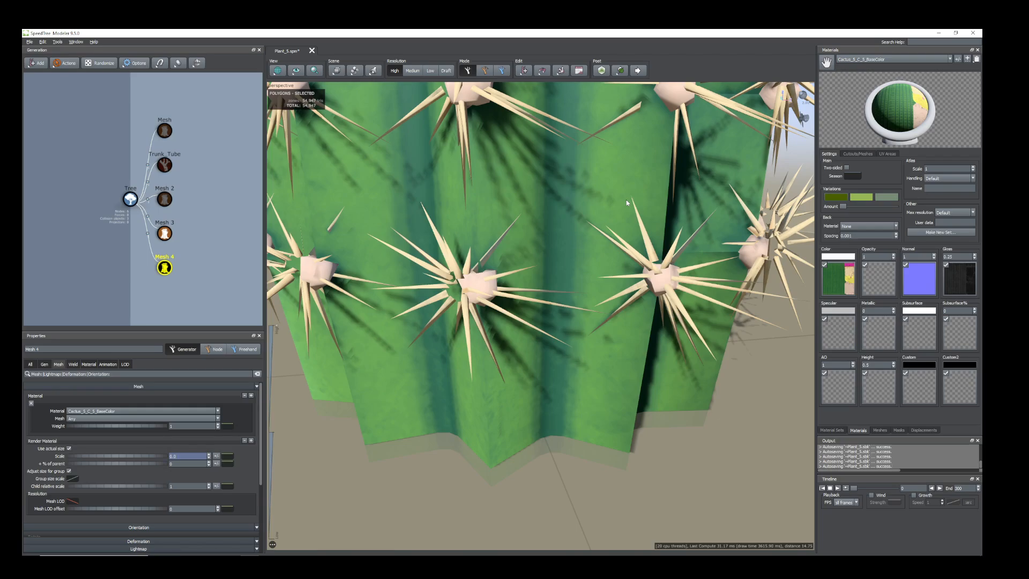
pyautogui.press('Return')
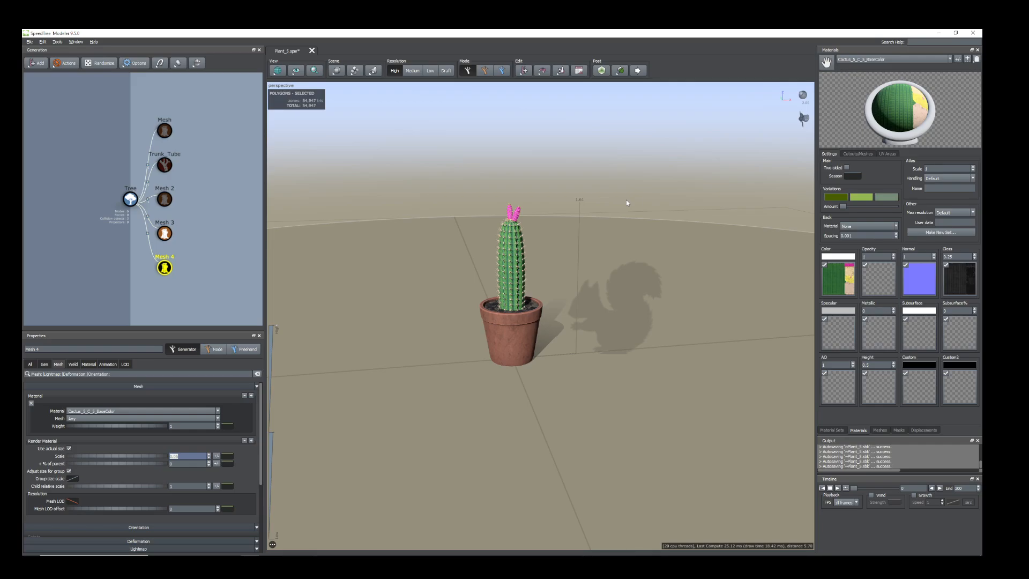
pyautogui.scroll(6, 559, 272)
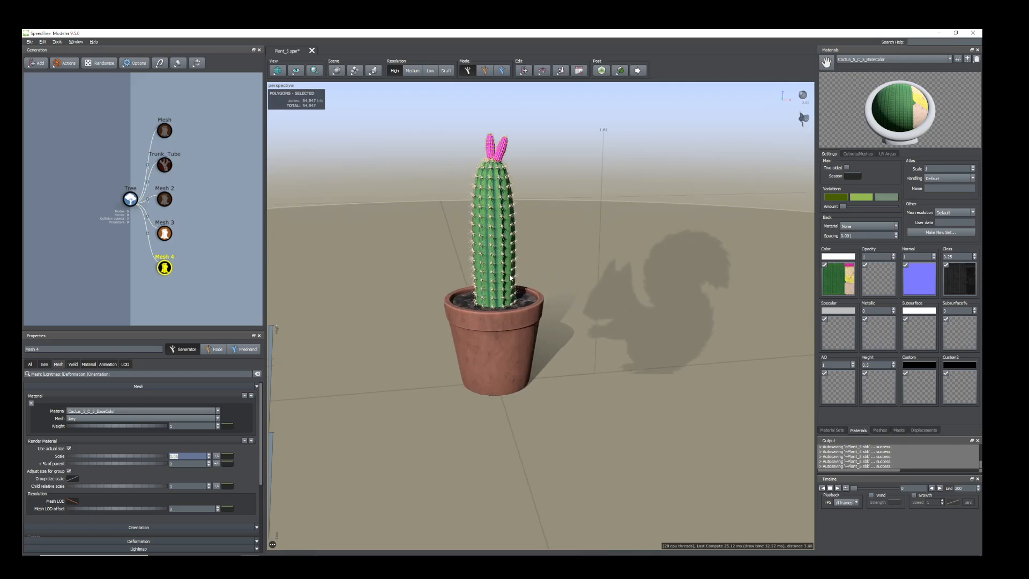
pyautogui.moveTo(559, 273); pyautogui.dragTo(518, 316, button='middle')
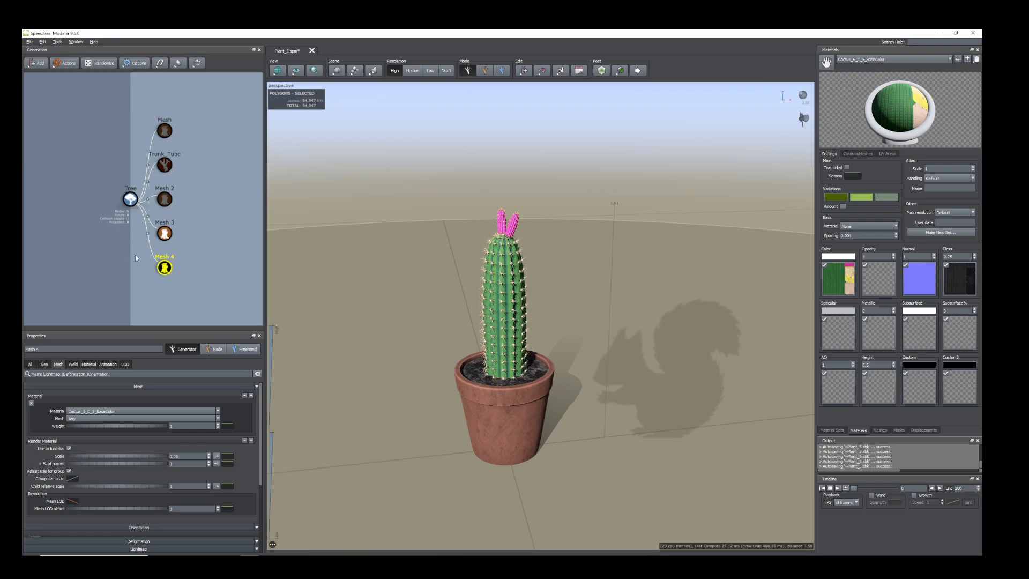
# - Raise the Mesh 4 cactus node vertically until its base sits on the pot's soil, and deselect it
pyautogui.click(167, 271)
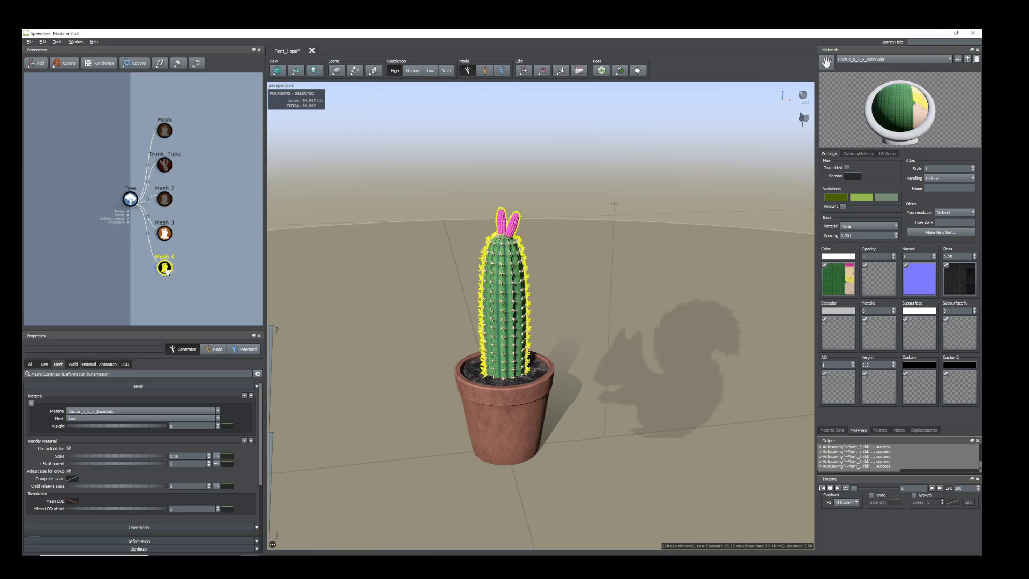
pyautogui.press('space')
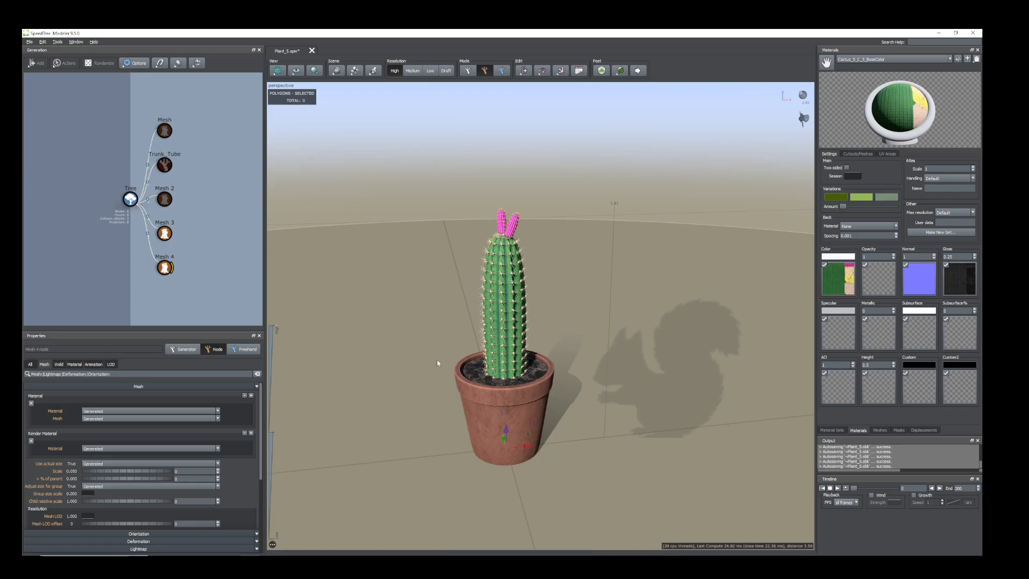
pyautogui.moveTo(505, 429); pyautogui.dragTo(489, 355)
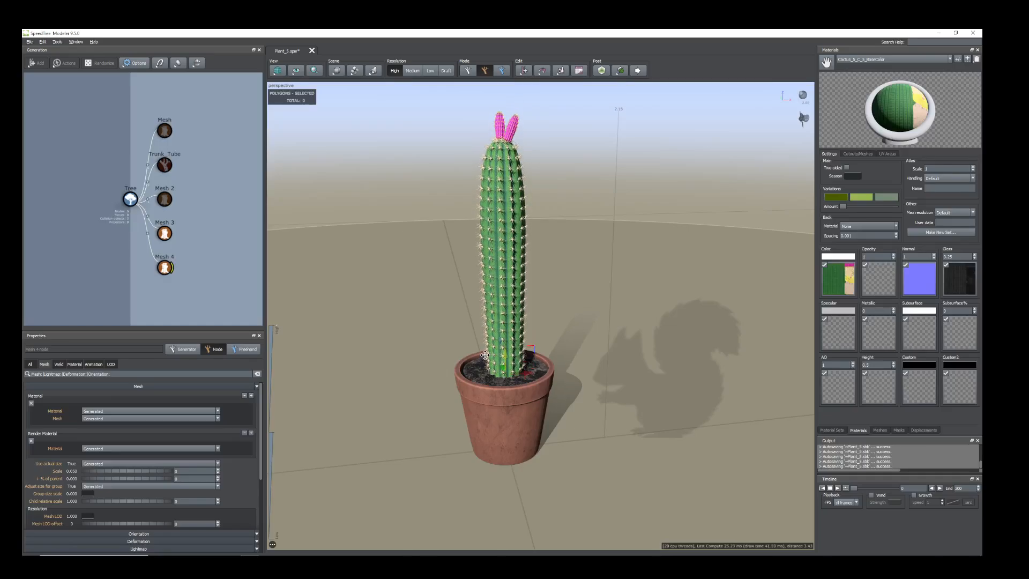
pyautogui.scroll(-1, 557, 336)
pyautogui.scroll(-5, 594, 369)
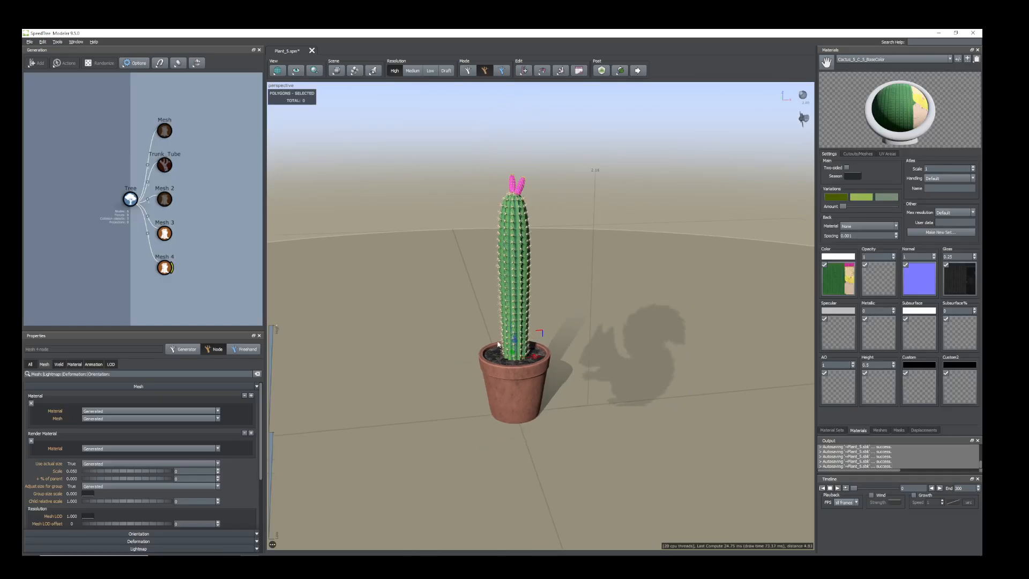
pyautogui.scroll(4, 492, 332)
pyautogui.click(211, 285)
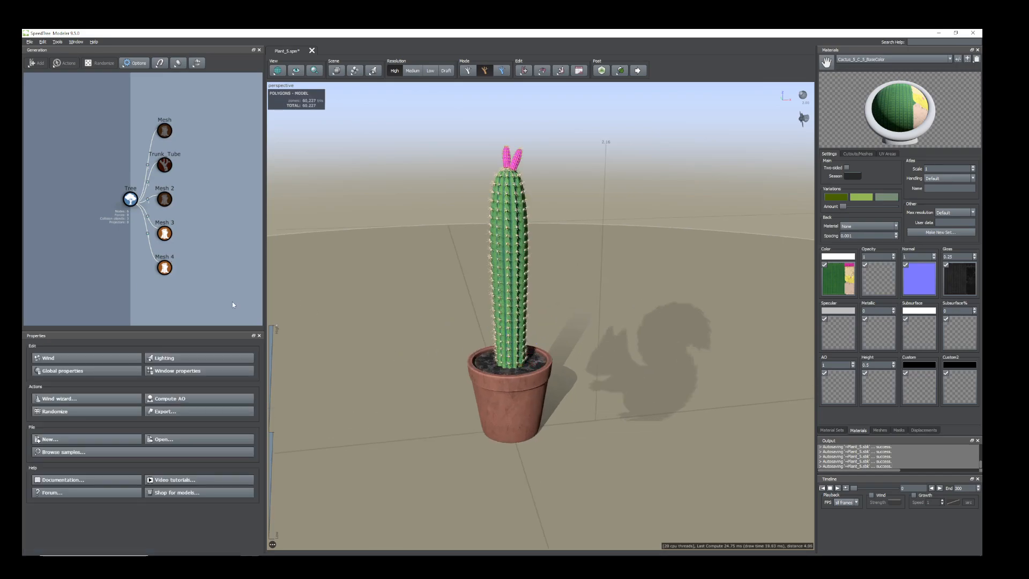
# - Enable wind for the model and inspect the potted cactus's motion up close and from a lower angle
pyautogui.click(87, 359)
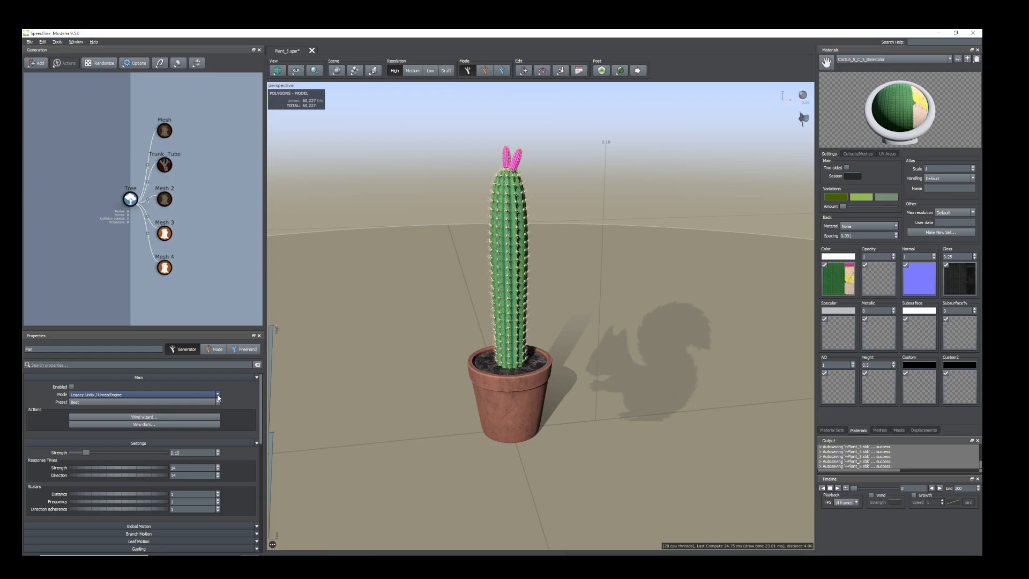
pyautogui.click(71, 387)
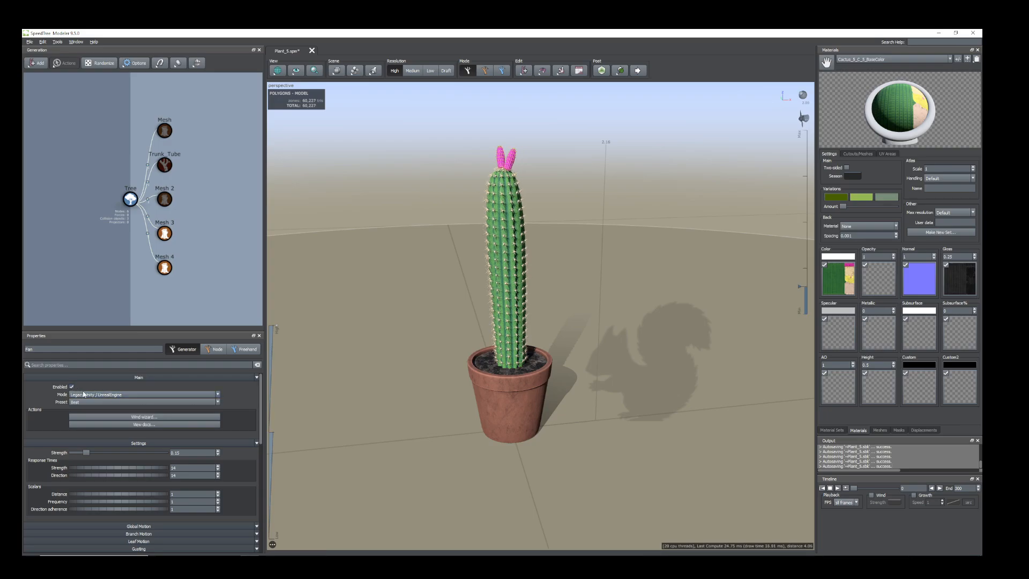
pyautogui.scroll(3, 432, 216)
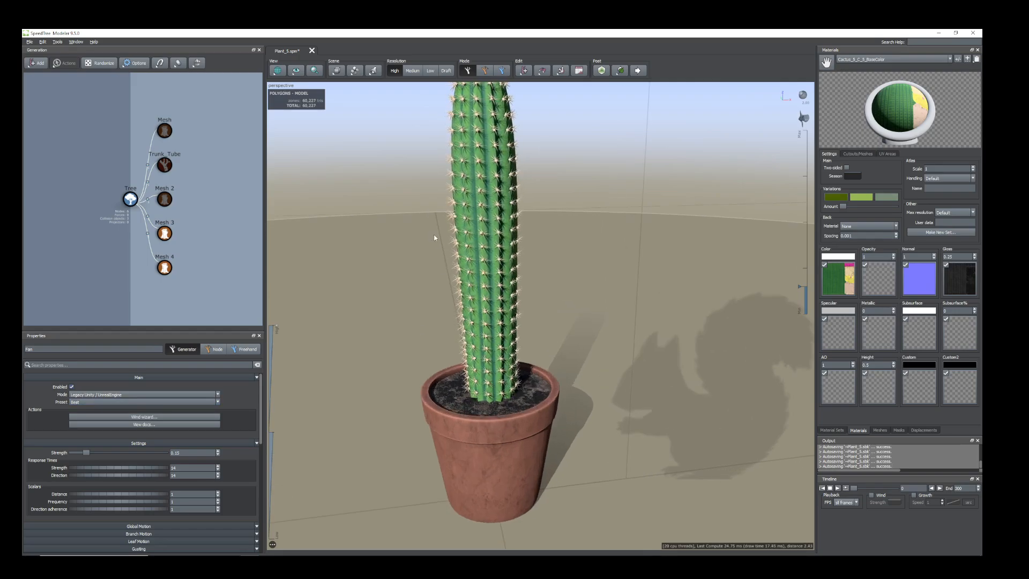
pyautogui.moveTo(436, 230); pyautogui.dragTo(412, 323)
pyautogui.scroll(-5, 412, 297)
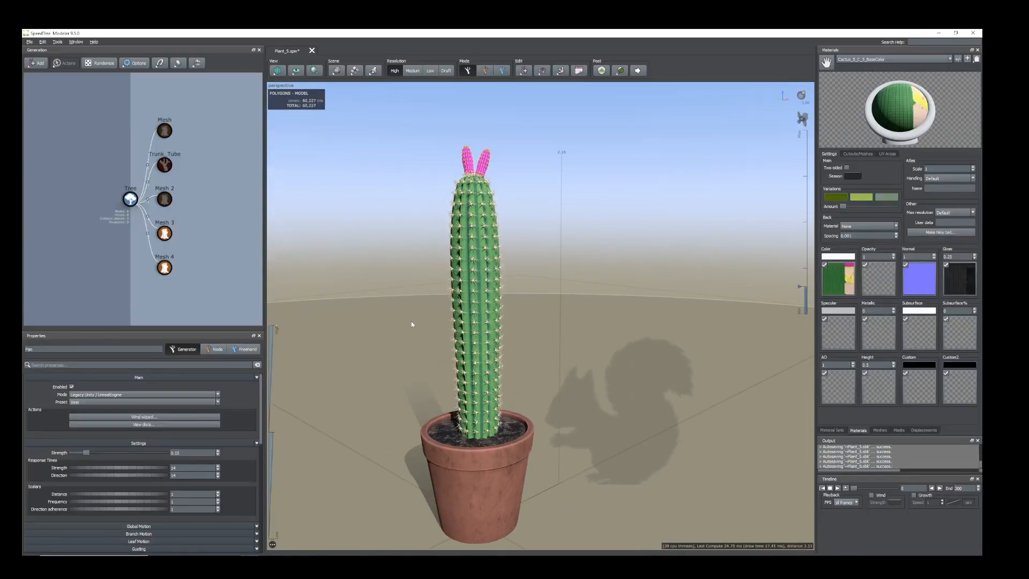